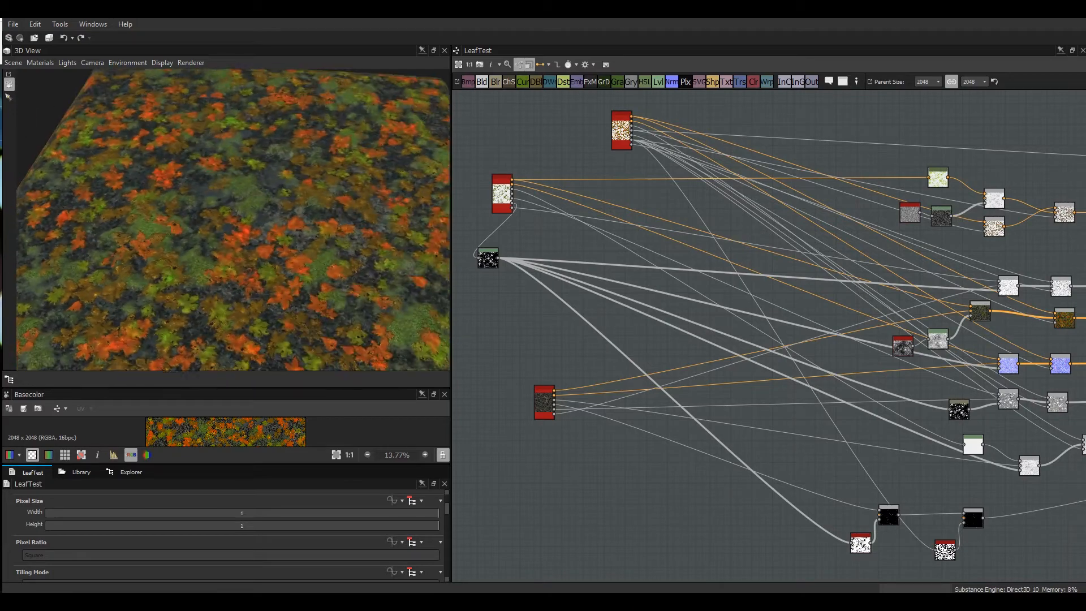
Inspect the leaf material in the 3D view and display the scatteredLeaves_1 node's base color in an enlarged 2D view.
left_click_drag(226, 215, 260, 249)
scroll(233, 220, "up", 3)
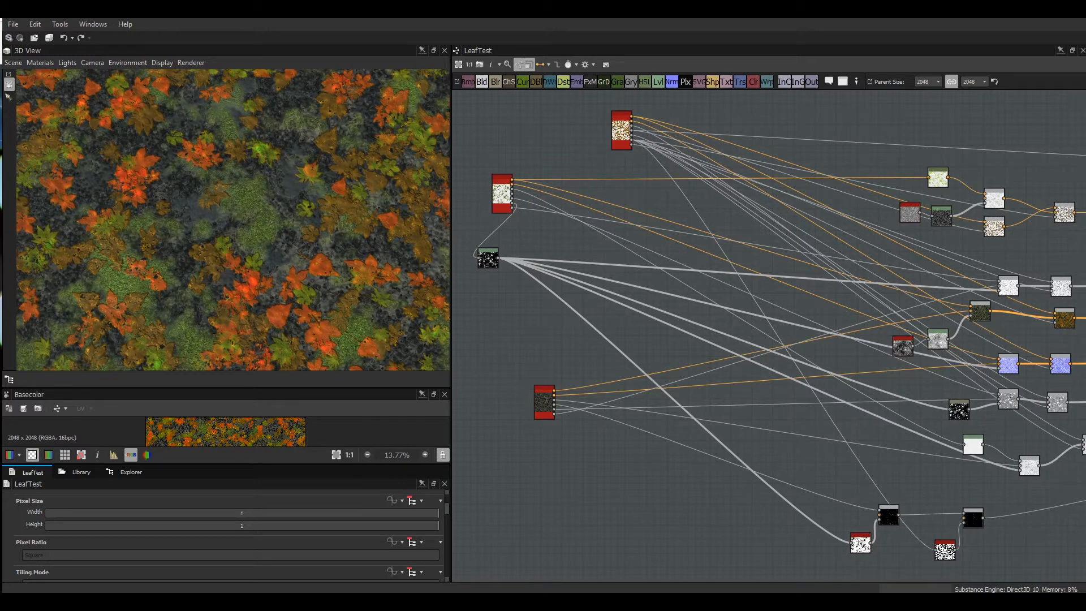
left_click_drag(621, 130, 615, 140)
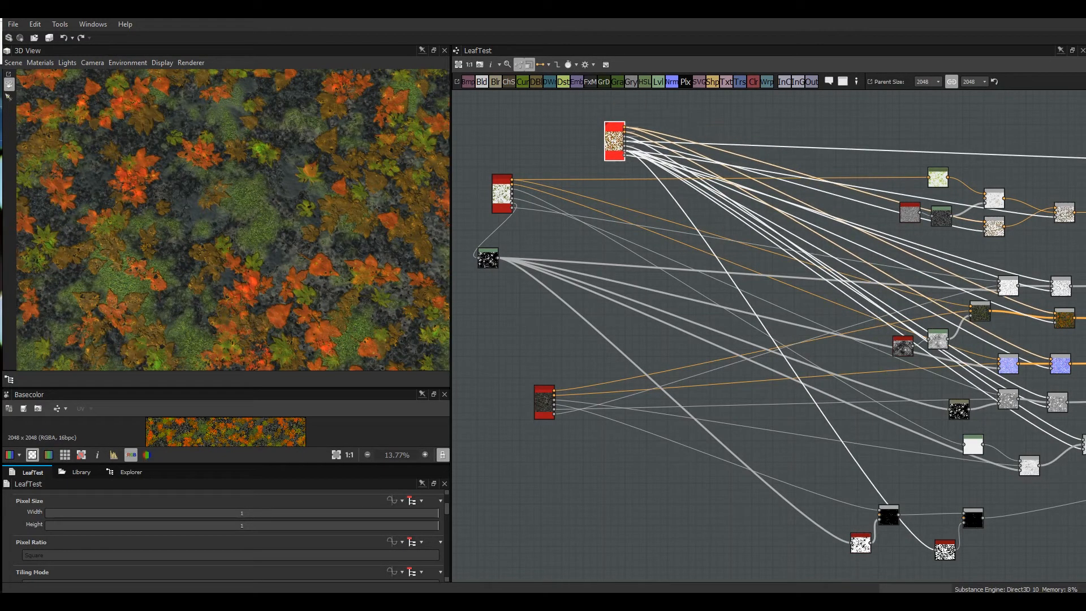
double_click(614, 140)
left_click_drag(226, 388, 226, 192)
scroll(225, 344, "up", 5)
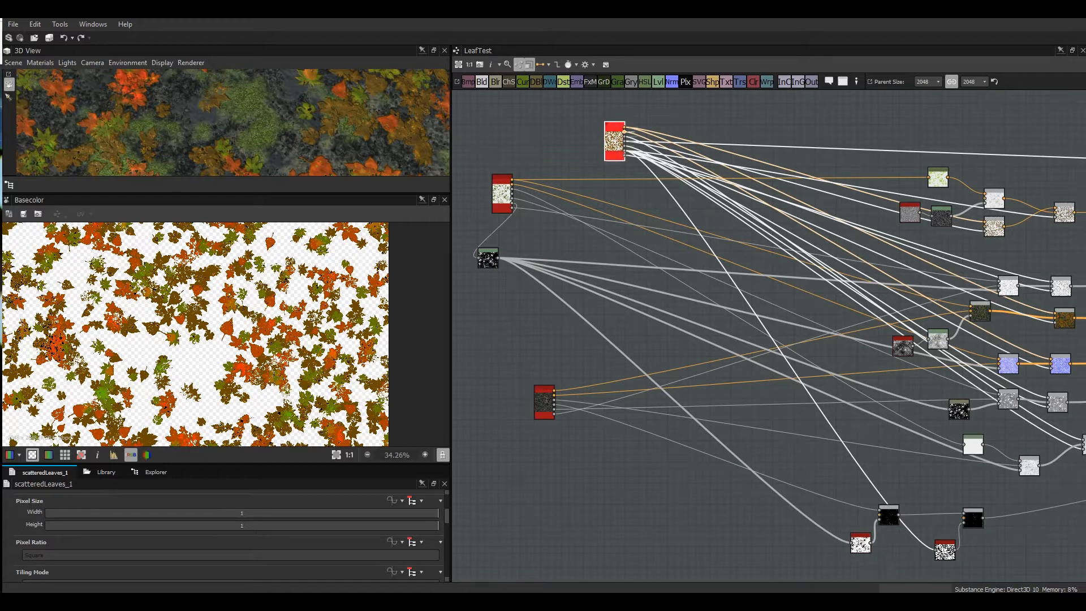
Reposition the scatteredLeaves_1 node and the other two multi-output source nodes slightly upward in the LeafTest graph.
left_click_drag(614, 142, 599, 116)
left_click_drag(502, 193, 502, 172)
left_click(544, 402)
left_click_drag(544, 402, 543, 392)
left_click(600, 116)
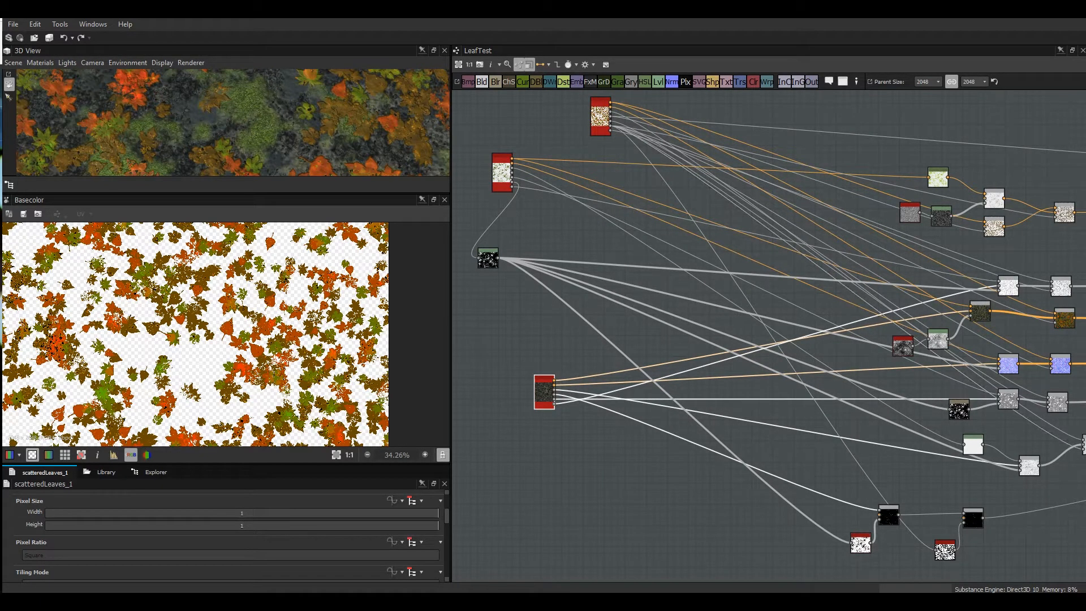
Open the scatteredLeaves_1 graph from the scatteredLeaves_1.sbs package.
left_click(155, 471)
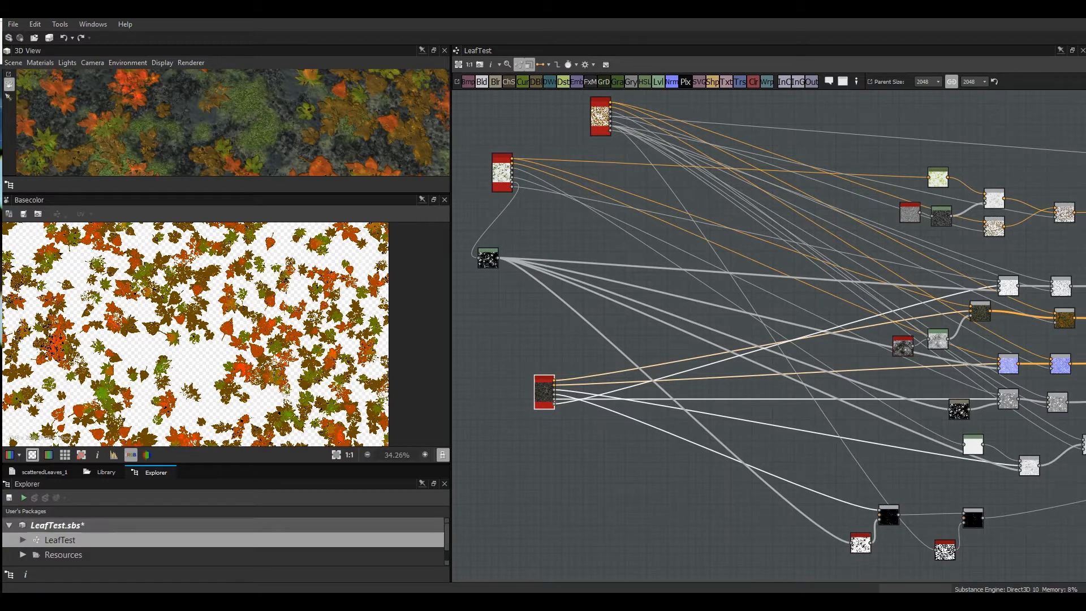
left_click_drag(447, 534, 447, 548)
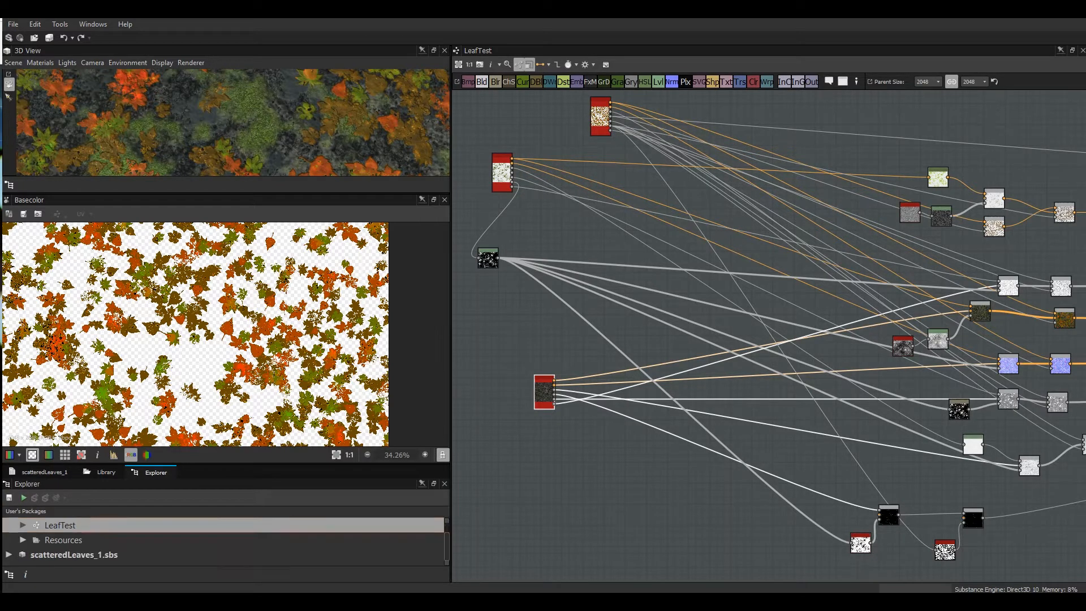
double_click(74, 555)
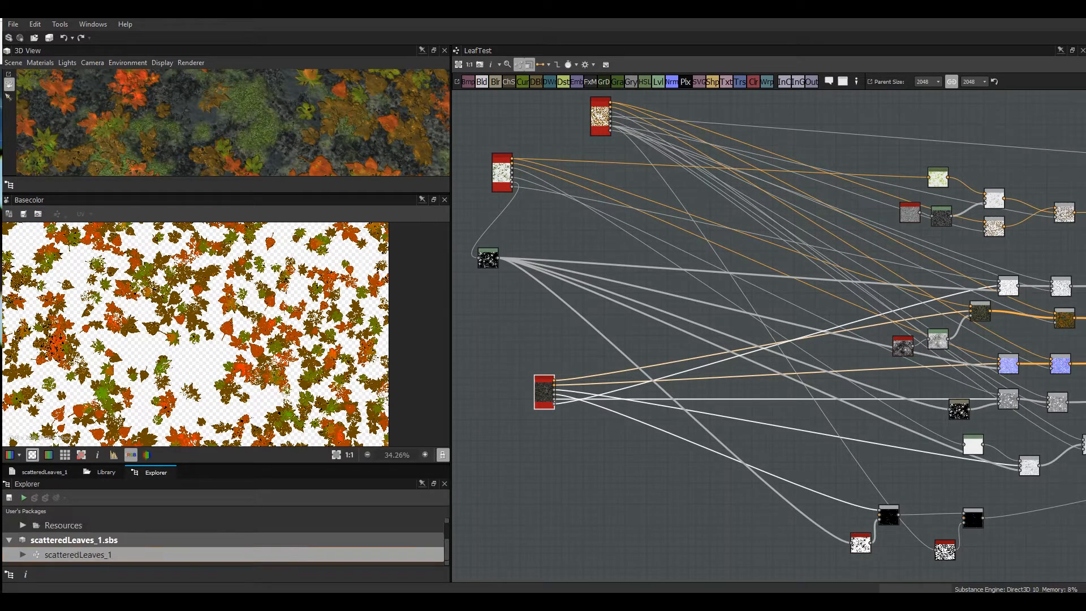
double_click(77, 555)
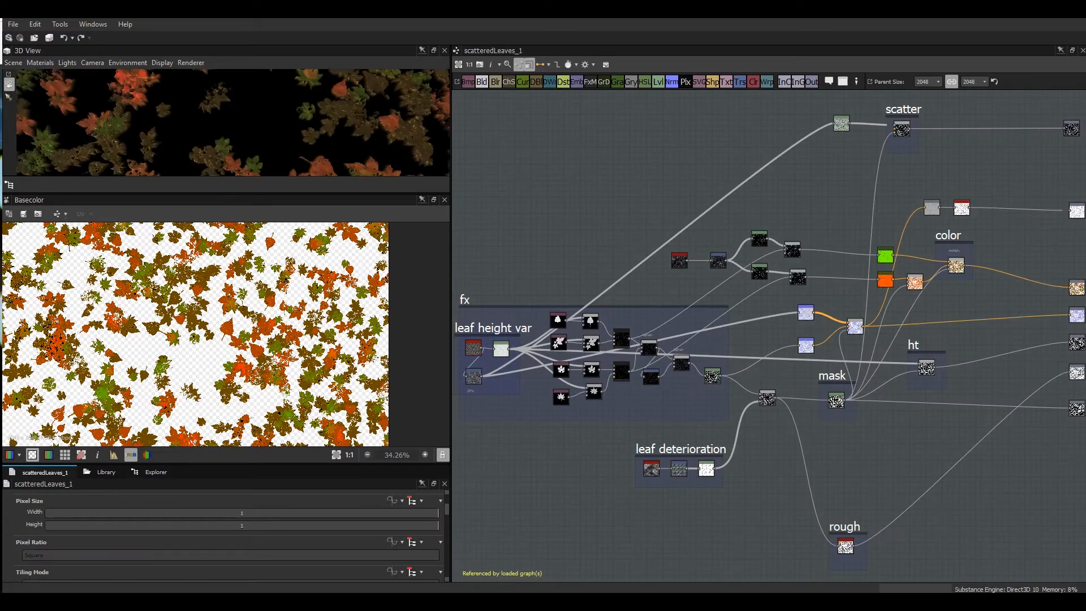
Examine the fx section of the graph, from the leaf height variation and leaf bitmaps to the FX-Map and blend nodes.
scroll(581, 416, "up", 5)
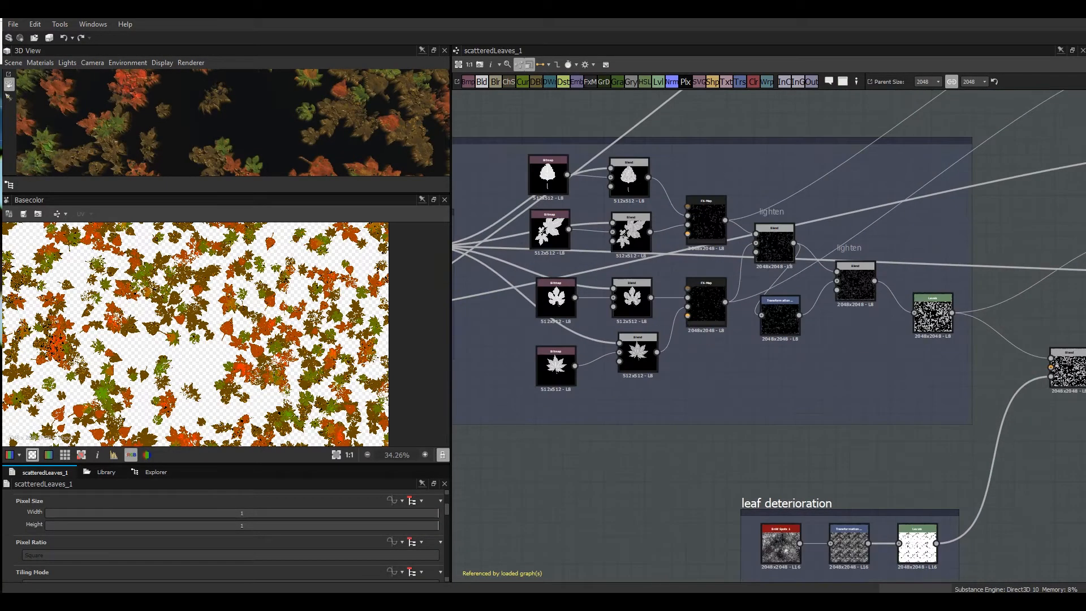
middle_click_drag(581, 415, 878, 475)
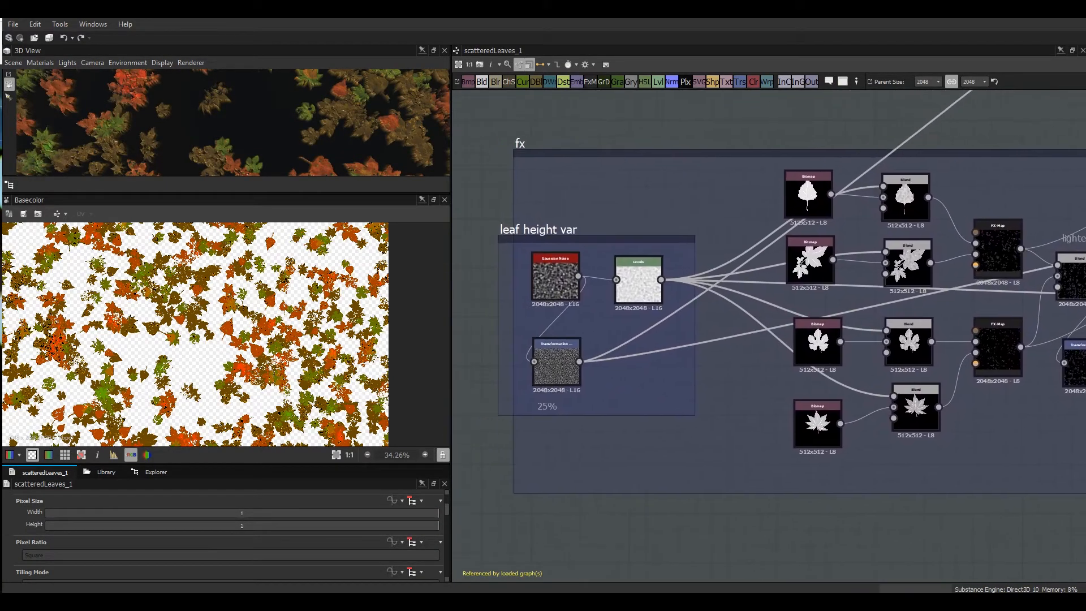
middle_click_drag(877, 475, 610, 501)
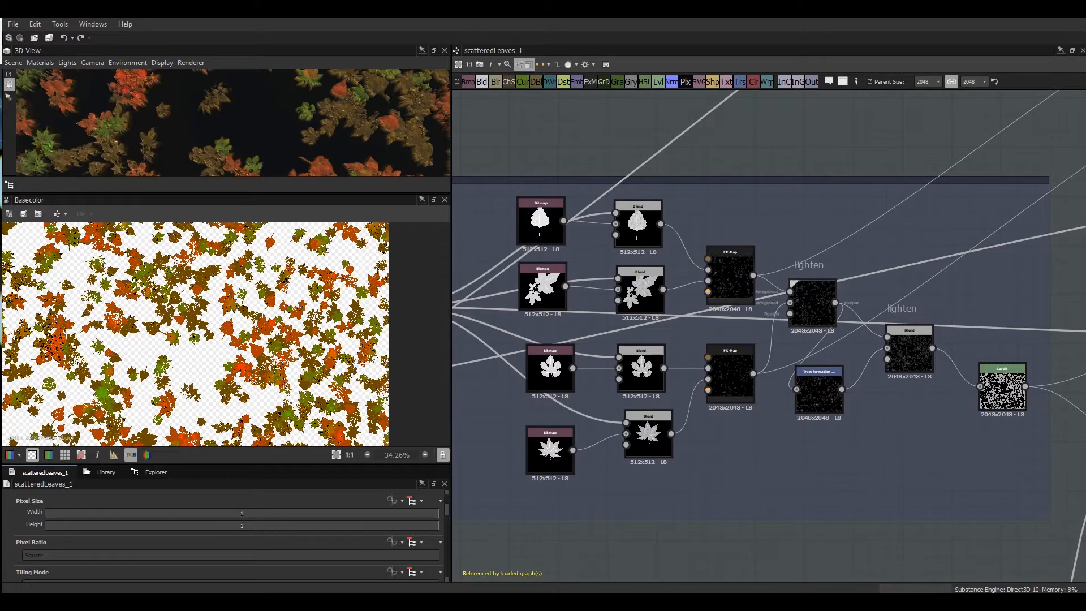
middle_click_drag(904, 227, 630, 437)
scroll(907, 366, "down", 3)
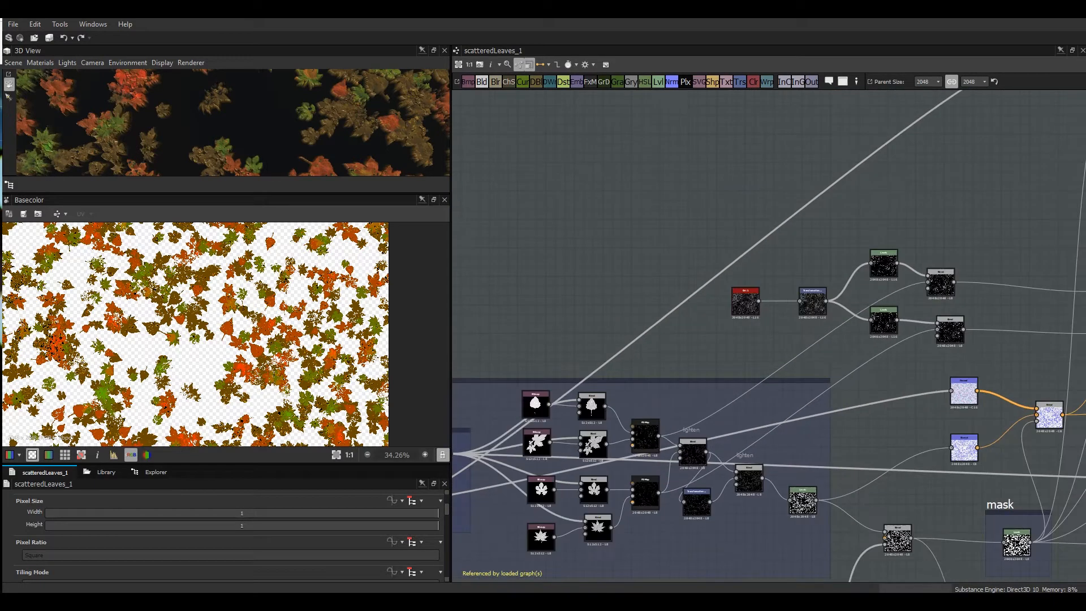
Examine the color, ht and mask sections and trace their connections to the graph's output nodes.
middle_click_drag(1024, 351, 670, 373)
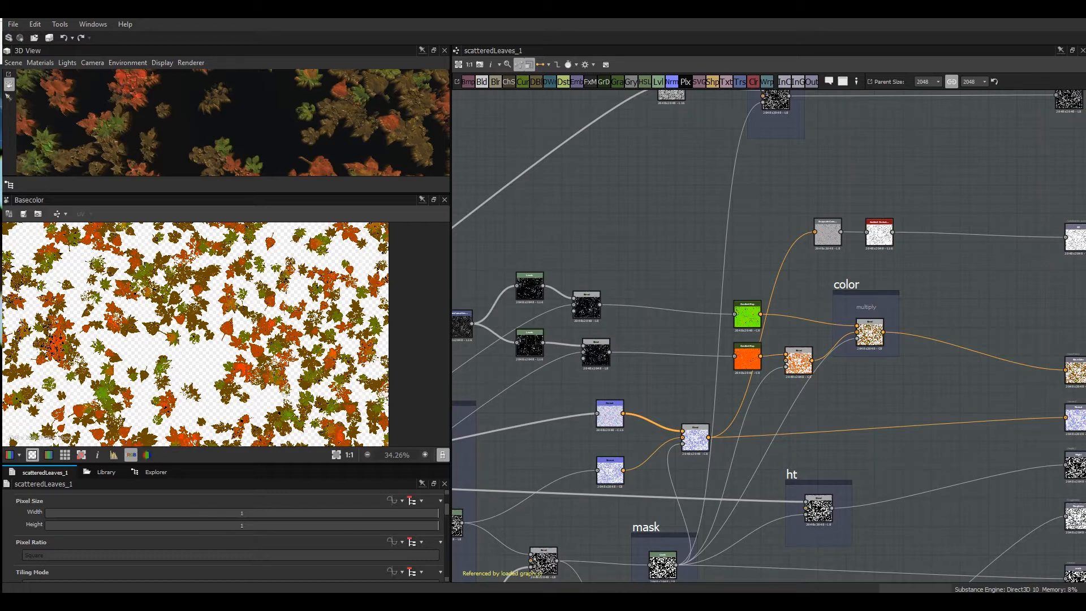
middle_click_drag(735, 340, 1003, 191)
middle_click_drag(929, 450, 673, 339)
scroll(673, 339, "up", 4)
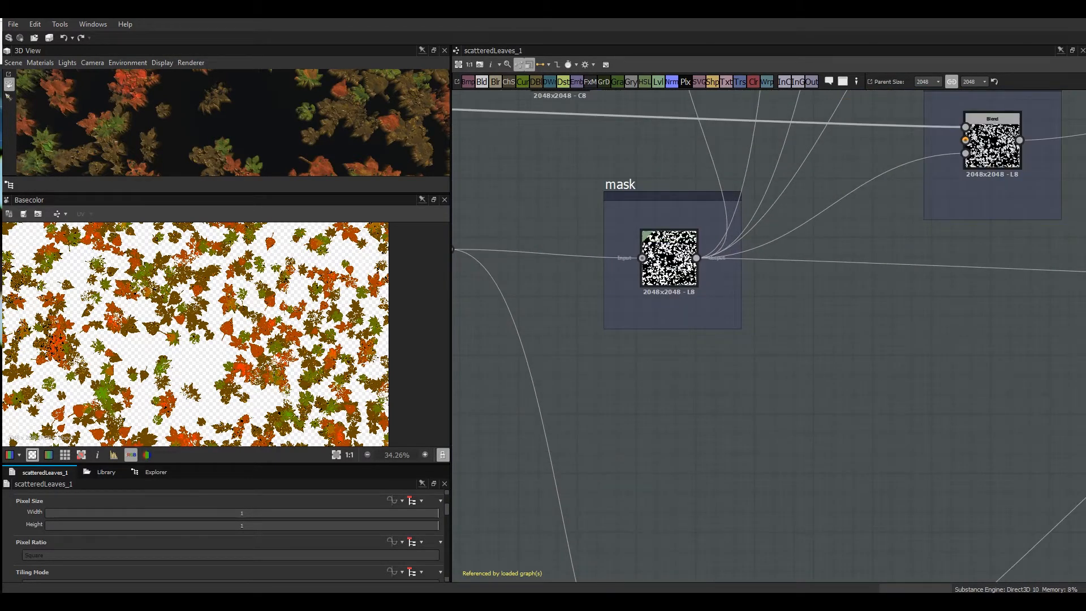
mouse_move(669, 258)
left_mouse_down()
mouse_move(663, 286)
mouse_move(664, 257)
left_mouse_up()
middle_click_drag(1040, 260, 451, 338)
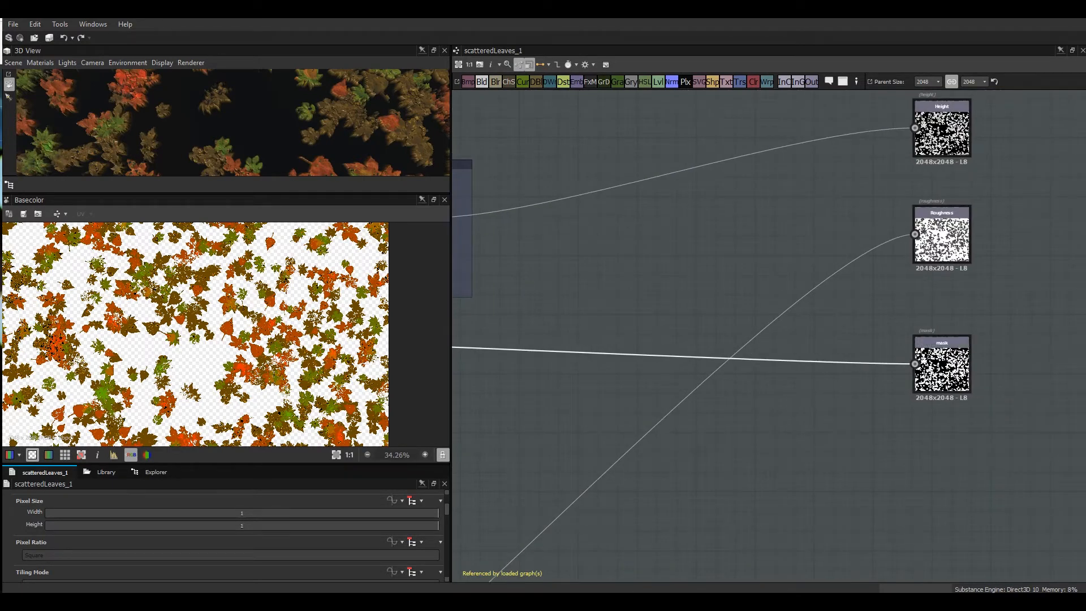
scroll(974, 351, "down", 2)
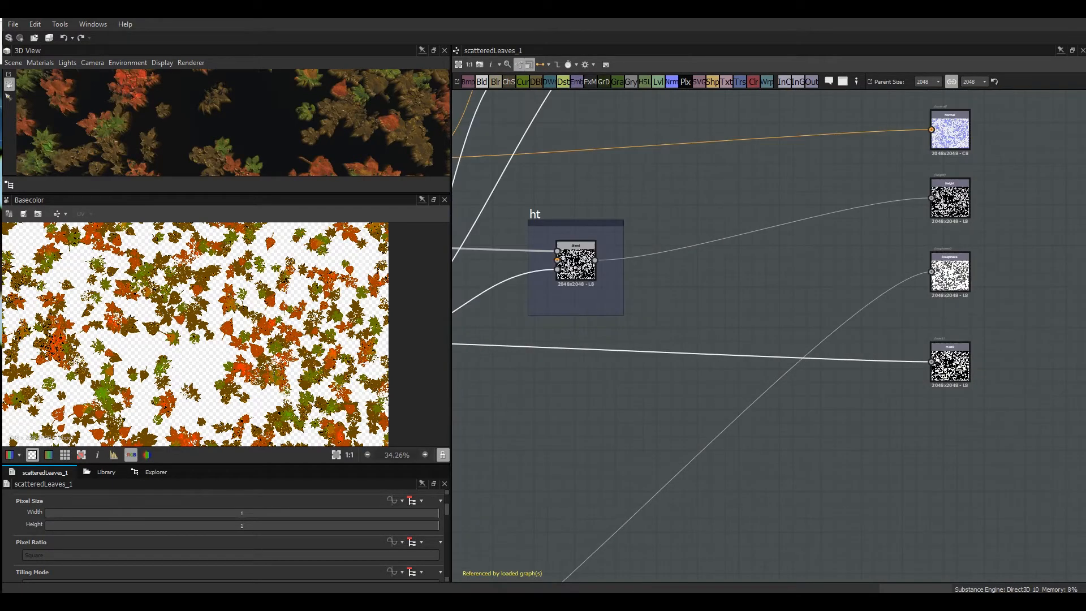
middle_click_drag(512, 207, 365, 318)
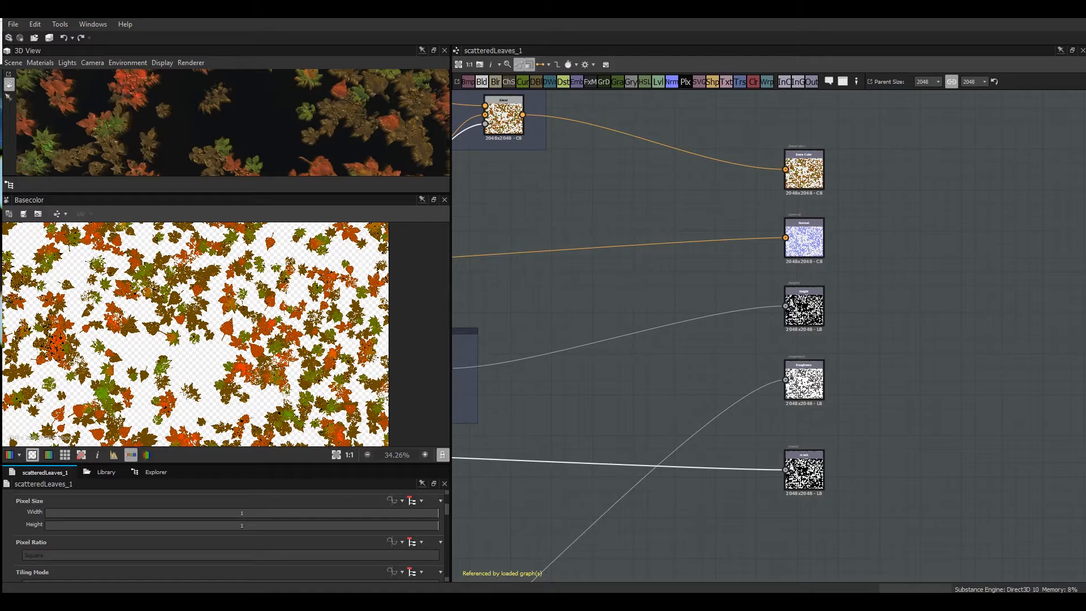
Switch to the browser and copy the Free Leaf Silhouettes Vector Set image from the vector leaves image results.
key("alt+Tab")
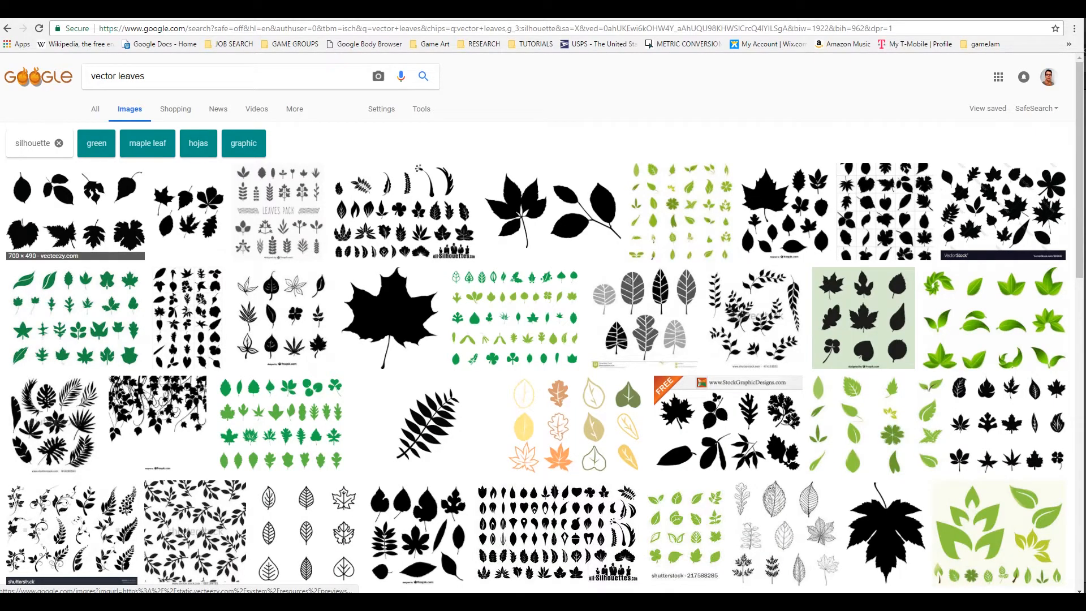
left_click(76, 212)
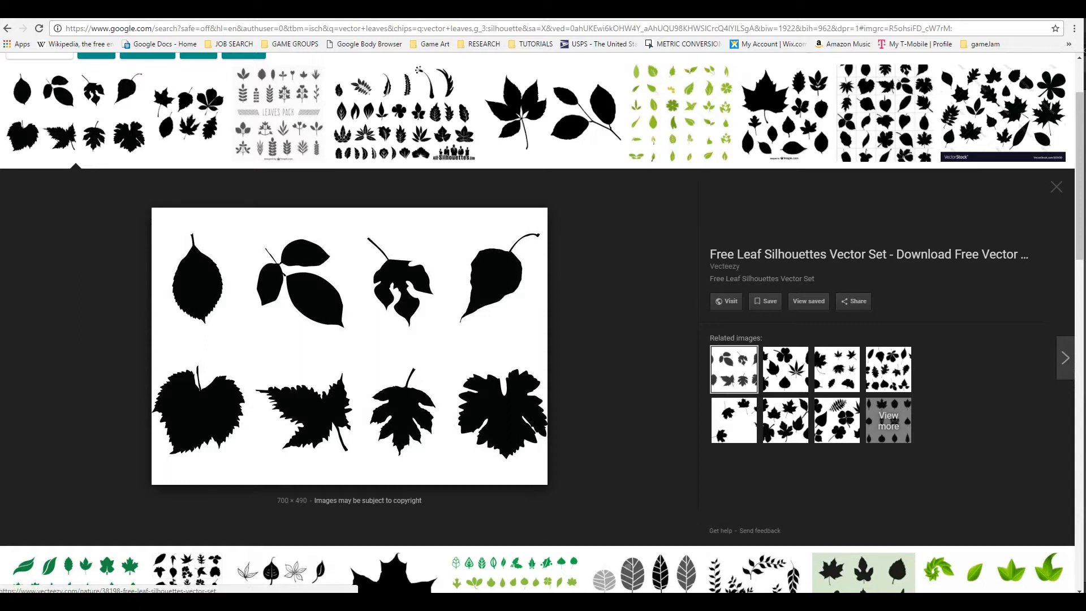
right_click(447, 348)
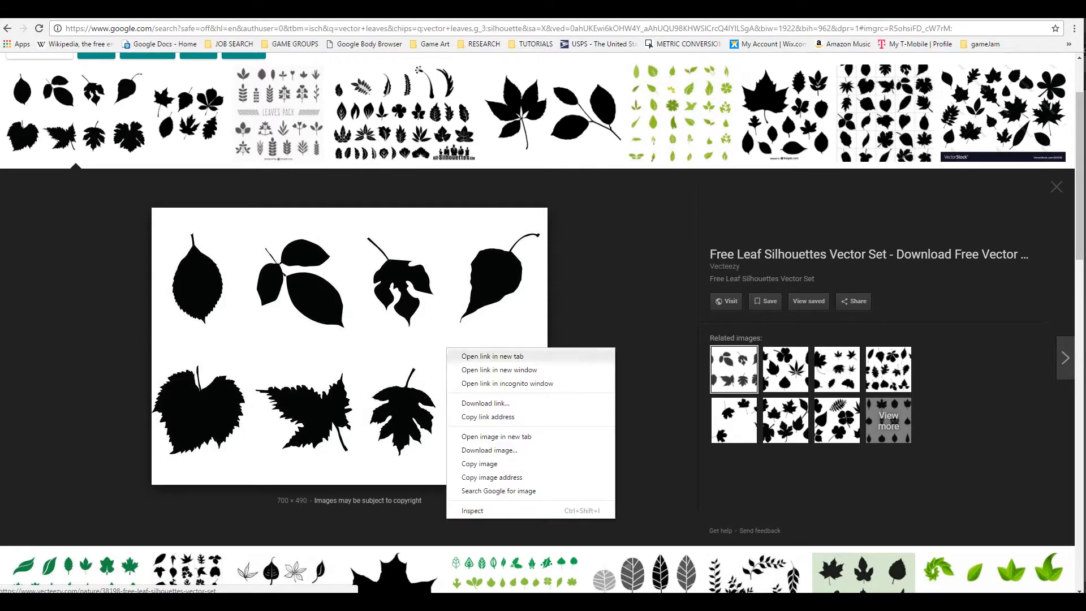
left_click(480, 463)
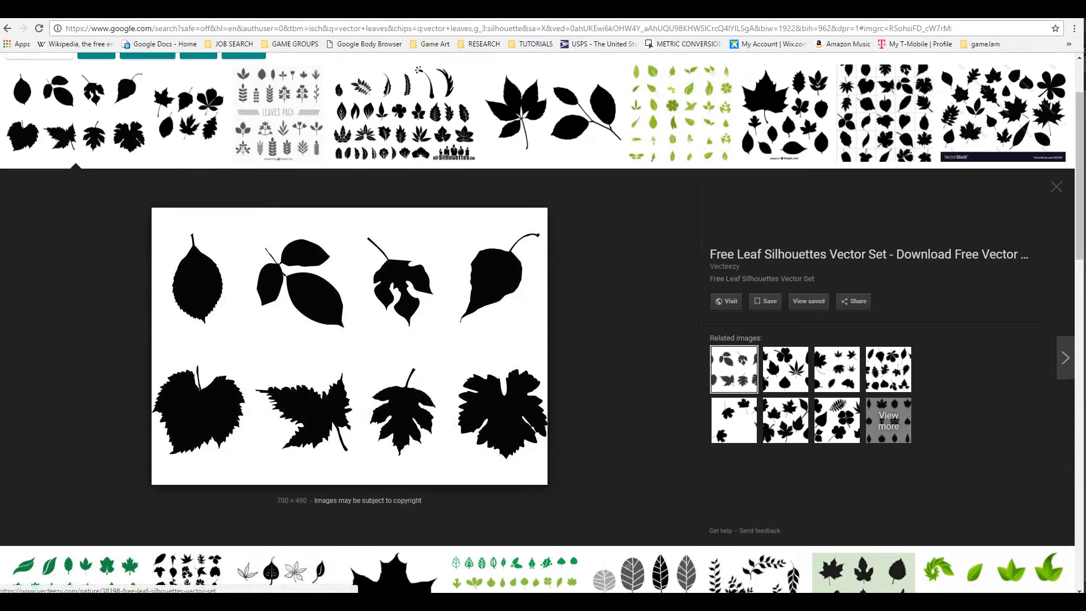
Switch to Photoshop and create a new document 512 pixels wide and 512 pixels high.
key("alt+Tab")
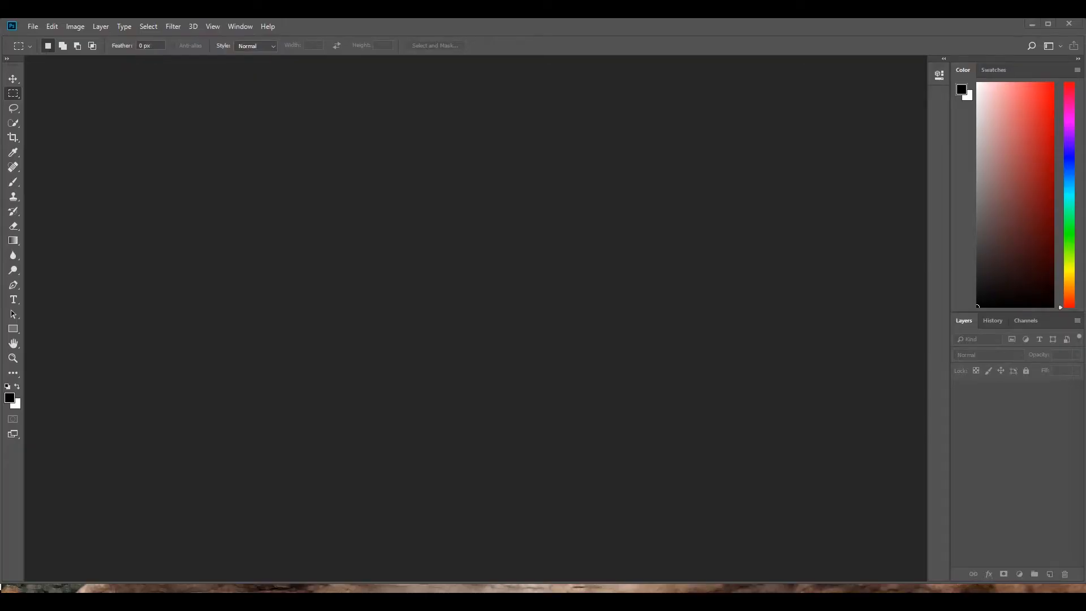
left_click(33, 27)
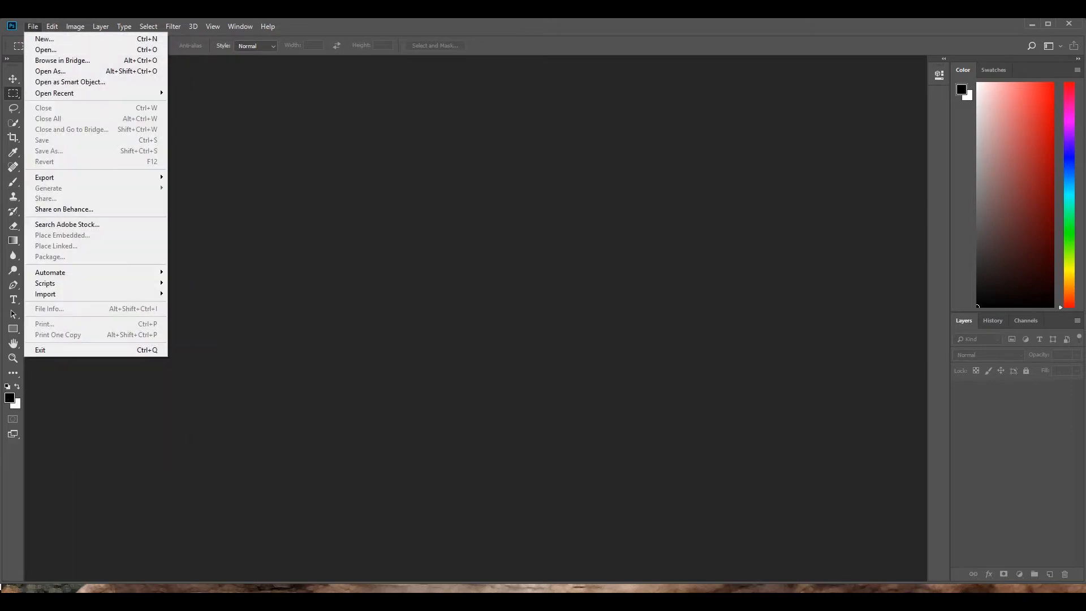
left_click(45, 39)
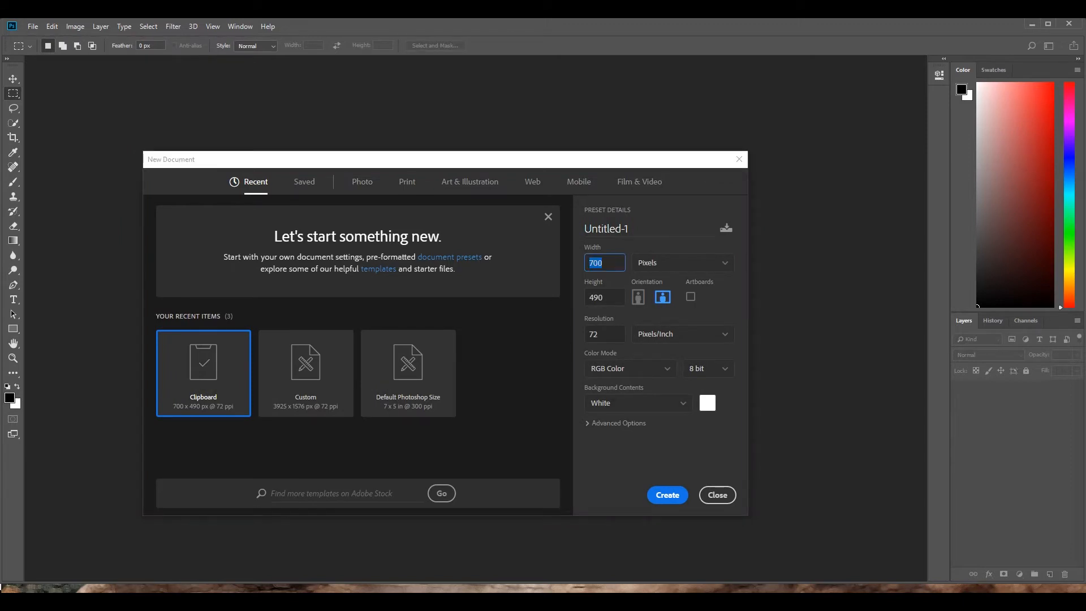
type("512")
key("Tab")
type("512")
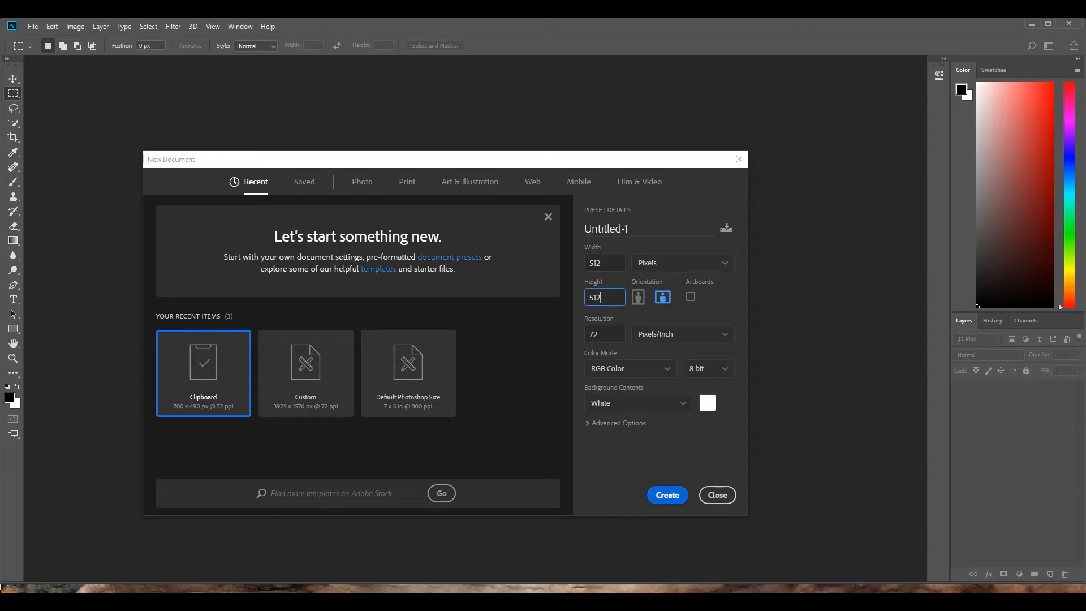
key("Return")
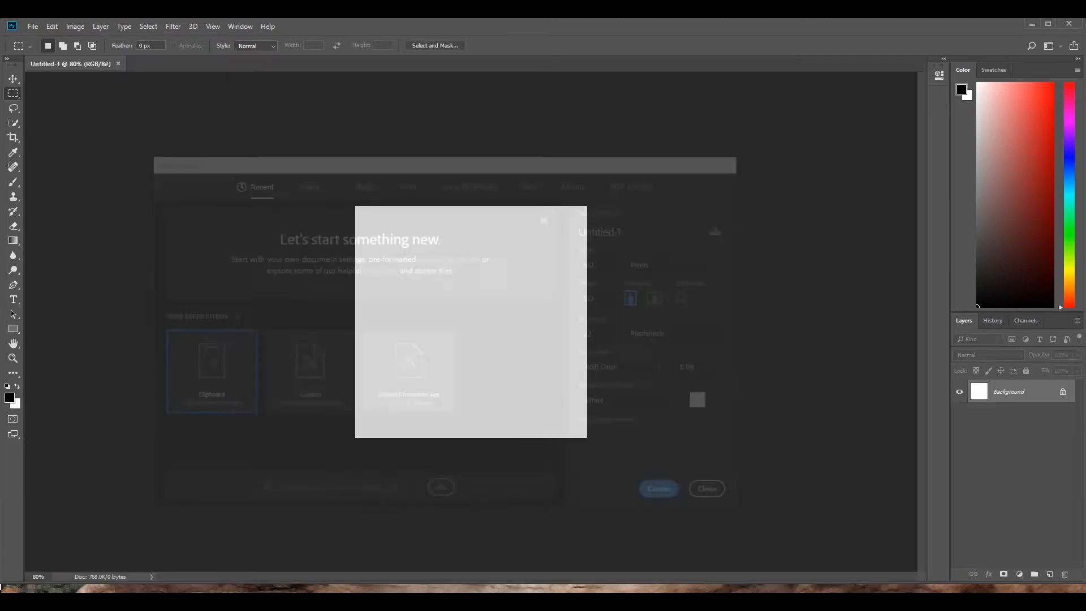
Fill the whole background with black and paste the copied leaf silhouettes as a new layer.
key("ctrl+a")
key("alt+BackSpace")
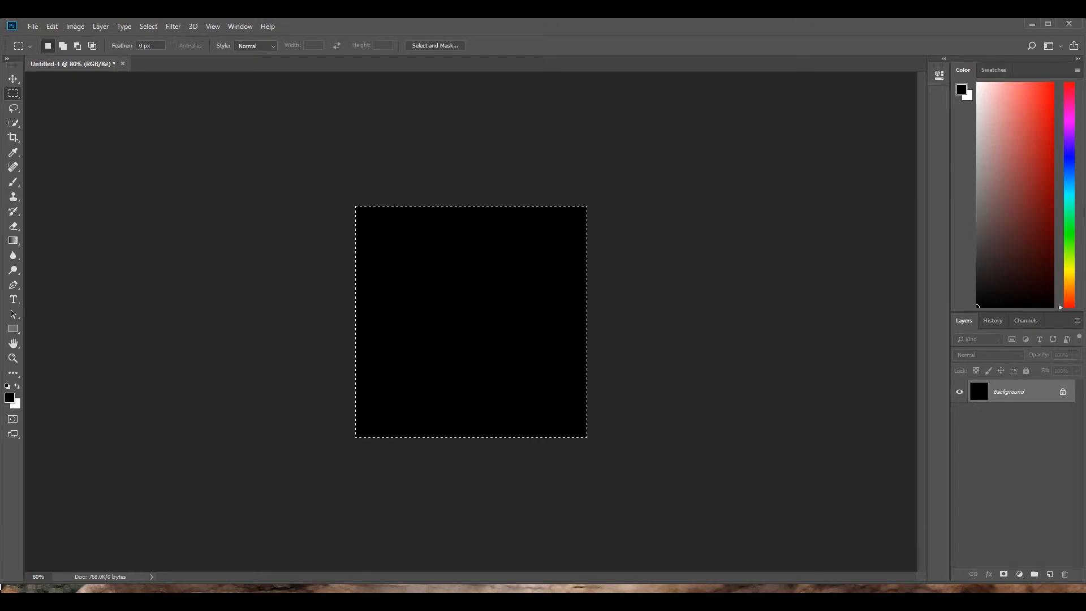
key("ctrl+v")
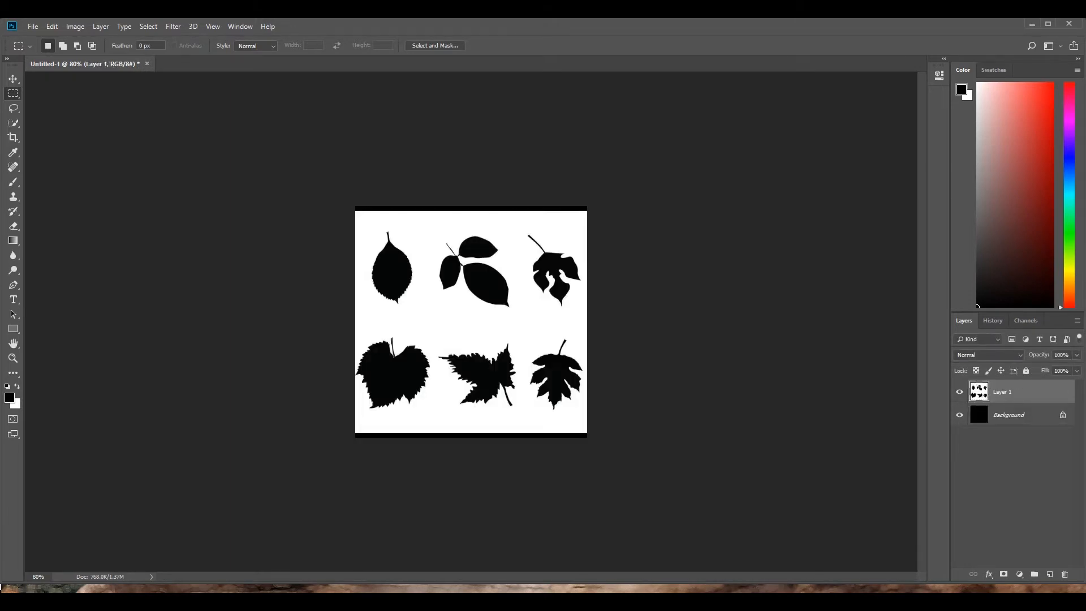
Scale the pasted silhouettes layer to about 255% and position it so the heart-shaped leaf fills the canvas.
key("v")
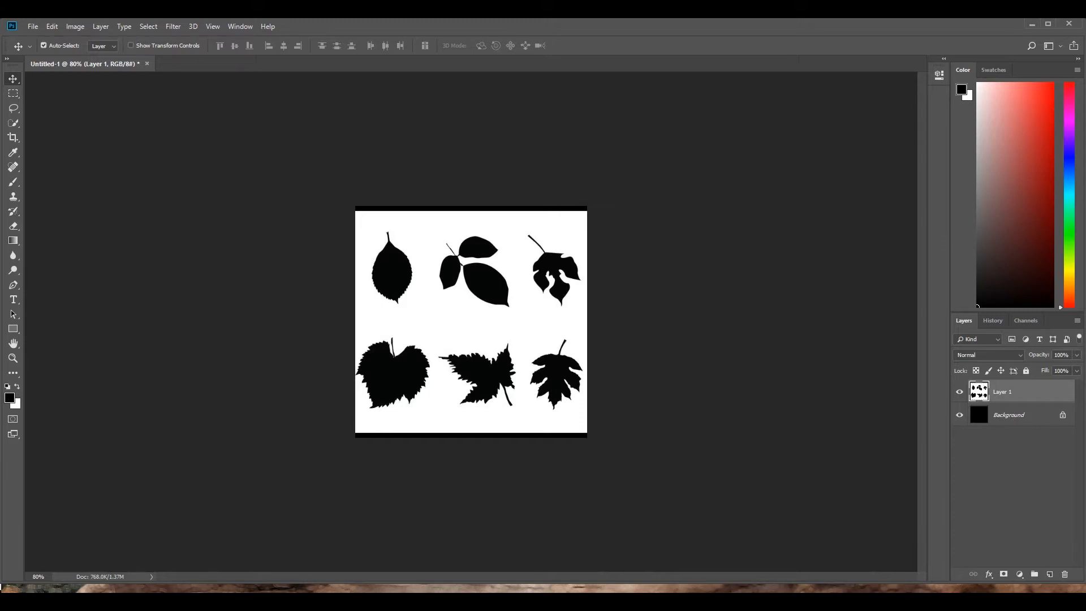
left_click_drag(471, 322, 455, 322)
key("ctrl+t")
left_click_drag(656, 211, 902, 39)
left_click_drag(622, 236, 681, 229)
left_click_drag(399, 425, 281, 509)
left_click_drag(466, 351, 573, 295)
left_click_drag(387, 456, 260, 545, "shift")
left_click_drag(459, 351, 586, 281)
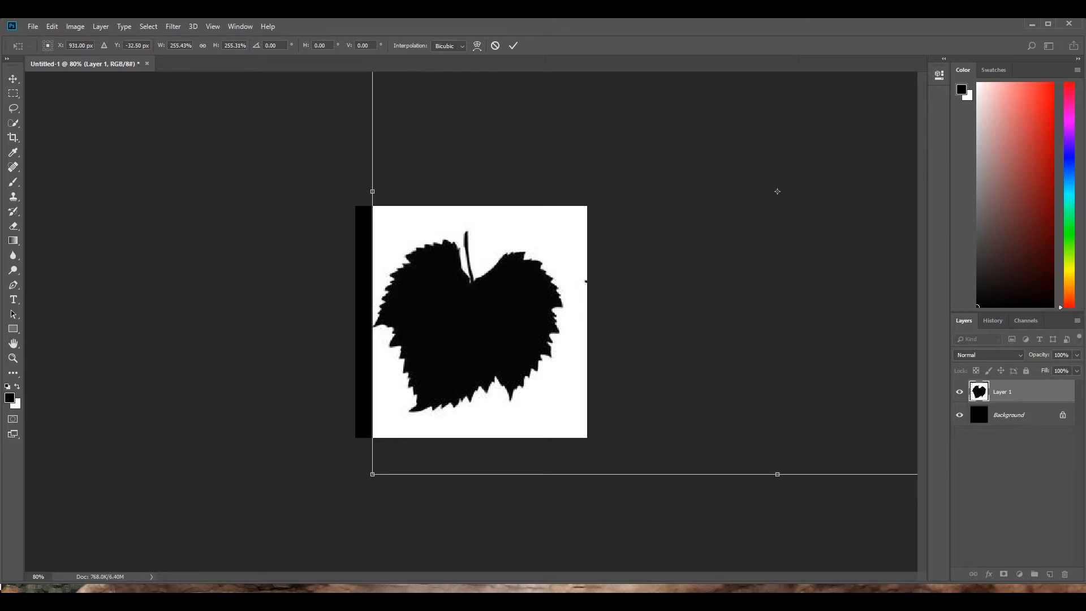
key("Return")
Copy the canvas area with the heart-shaped leaf onto a new layer and hide that layer.
key("ctrl+a")
key("ctrl+c")
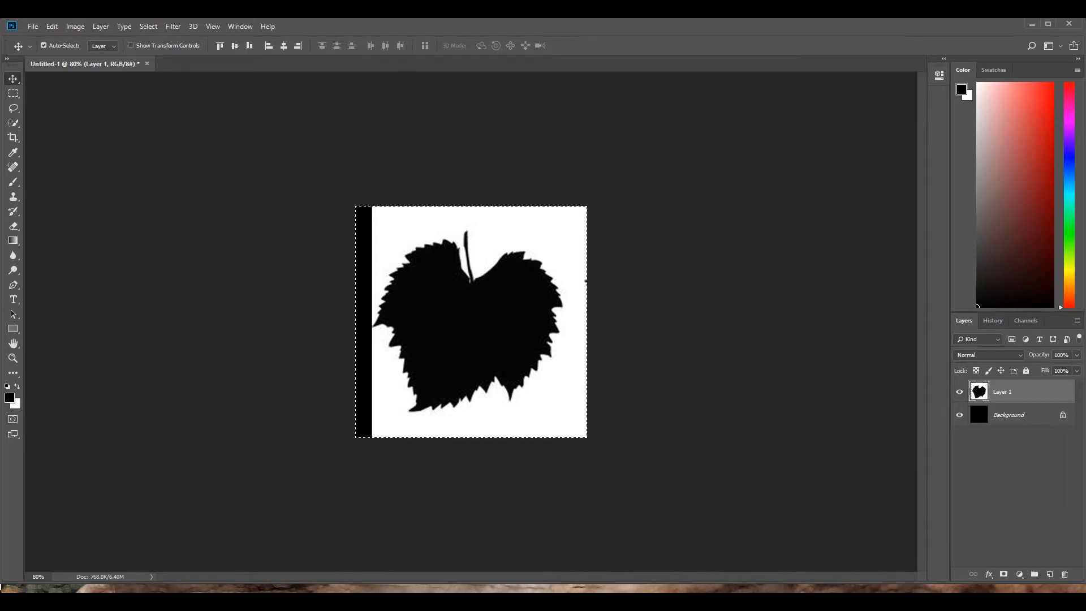
key("ctrl+v")
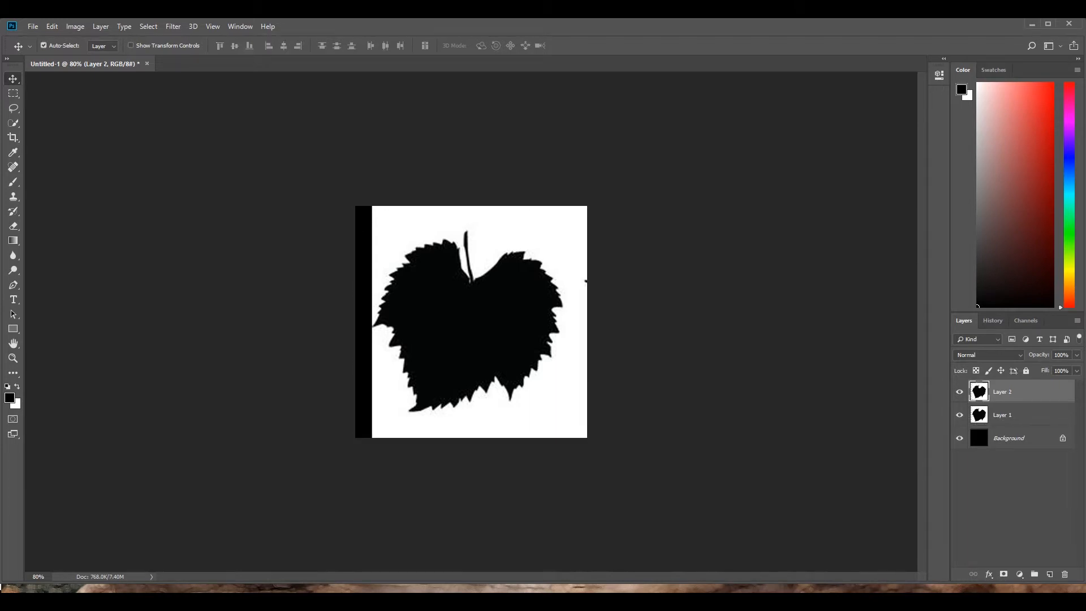
left_click(959, 391)
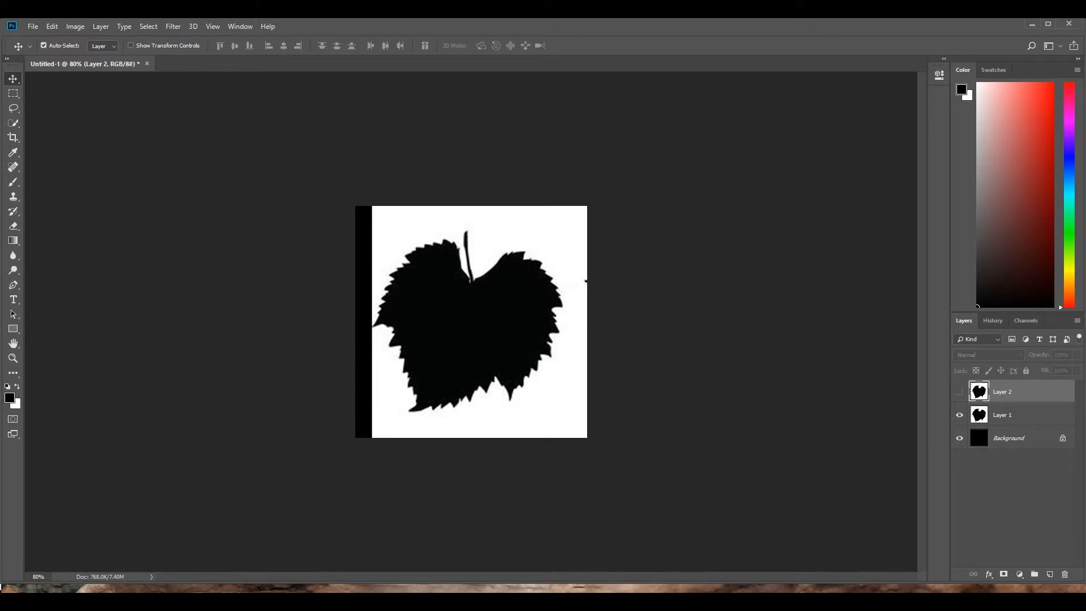
Shift Layer 1 sideways so the neighbouring pointed, jagged leaf with the slanted stem sits within the canvas.
left_click(1001, 415)
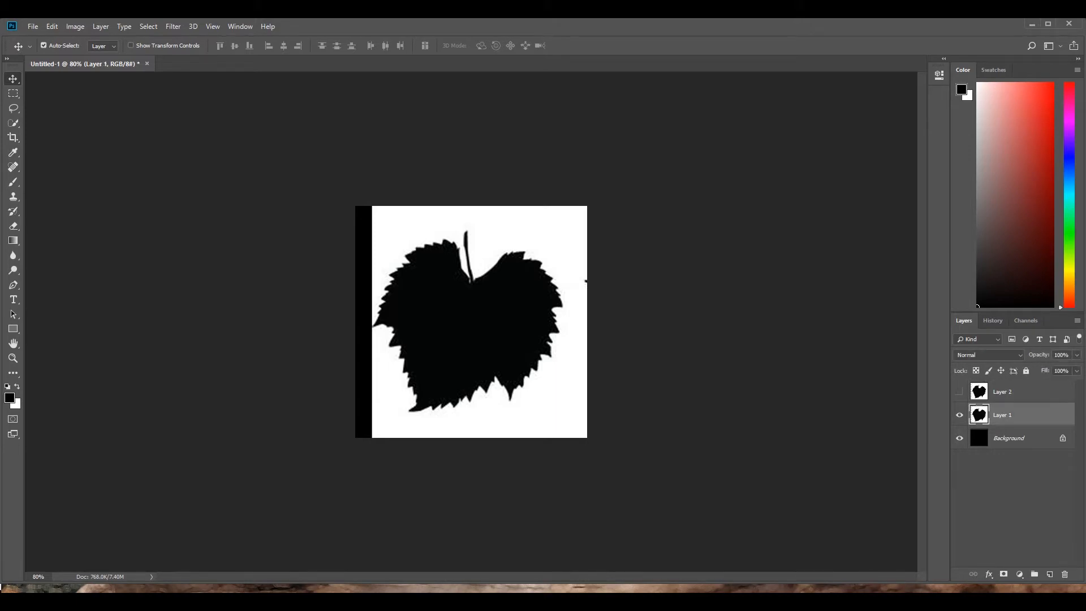
left_click_drag(562, 350, 338, 346)
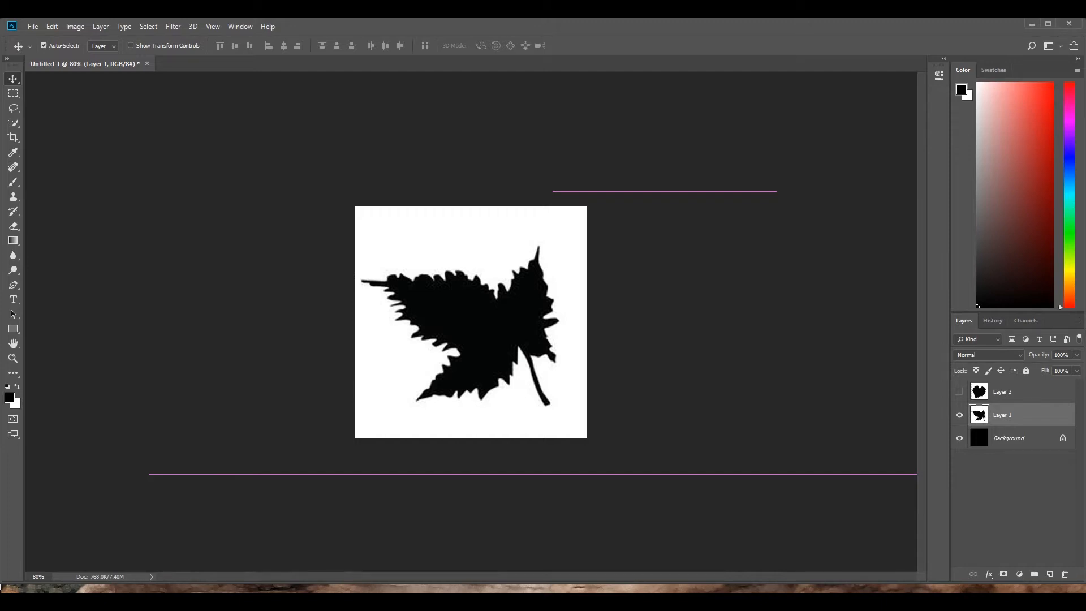
Shift Layer 1 so the broad, deeply lobed leaf sits in the canvas, copy the canvas area to a new layer and hide the copy.
left_click_drag(536, 340, 143, 340)
key("ctrl+a")
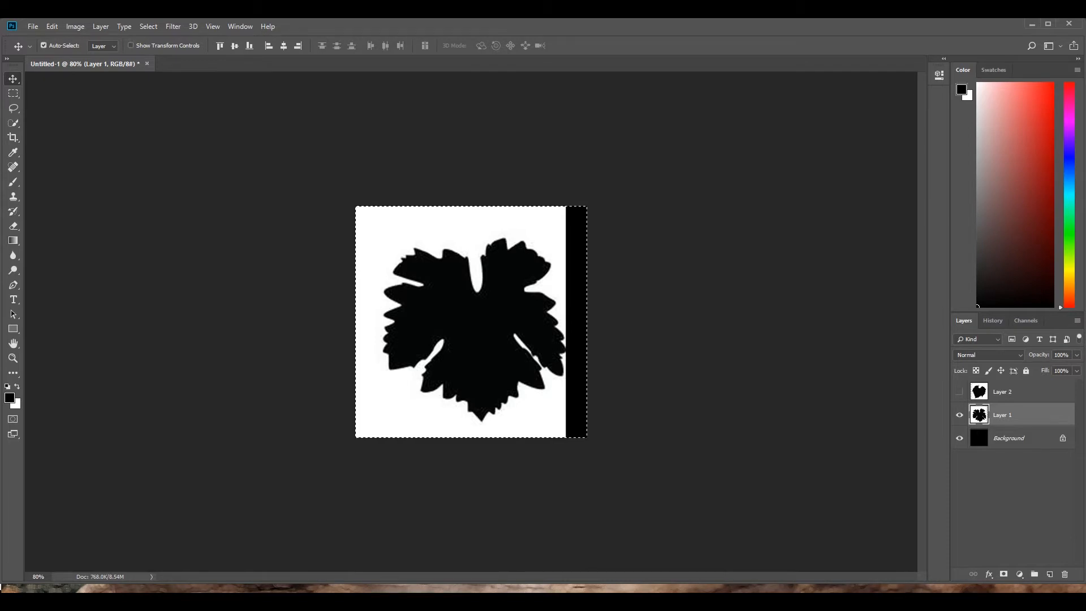
key("ctrl+c")
key("ctrl+j")
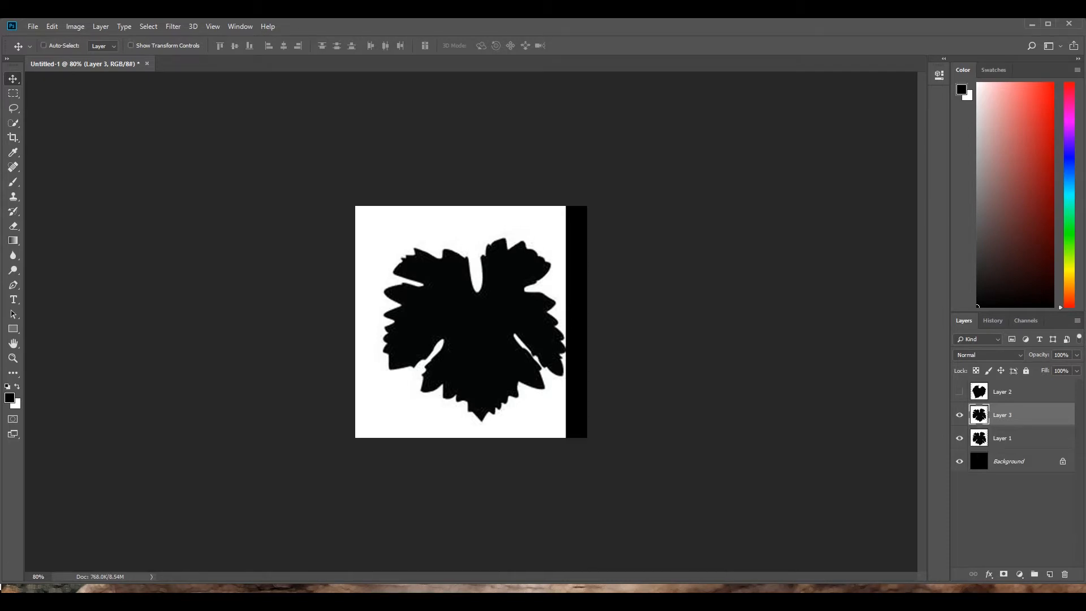
key("ctrl+comma")
left_click(1018, 438)
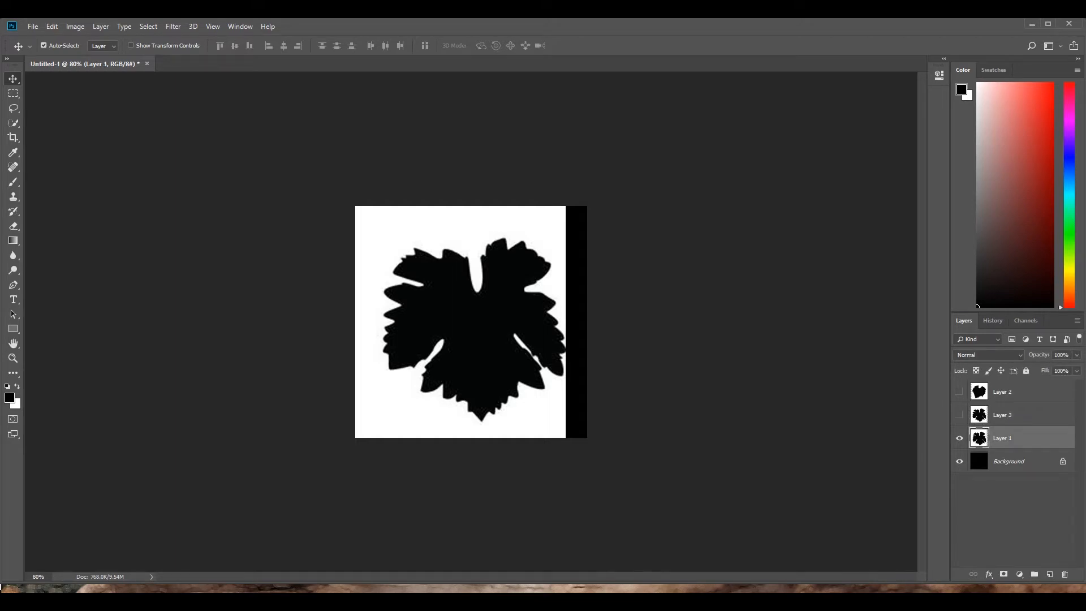
Shift Layer 1 to the teardrop leaf with the curved stem, copy the canvas area to a new layer and hide the copy.
left_click_drag(508, 268, 491, 363)
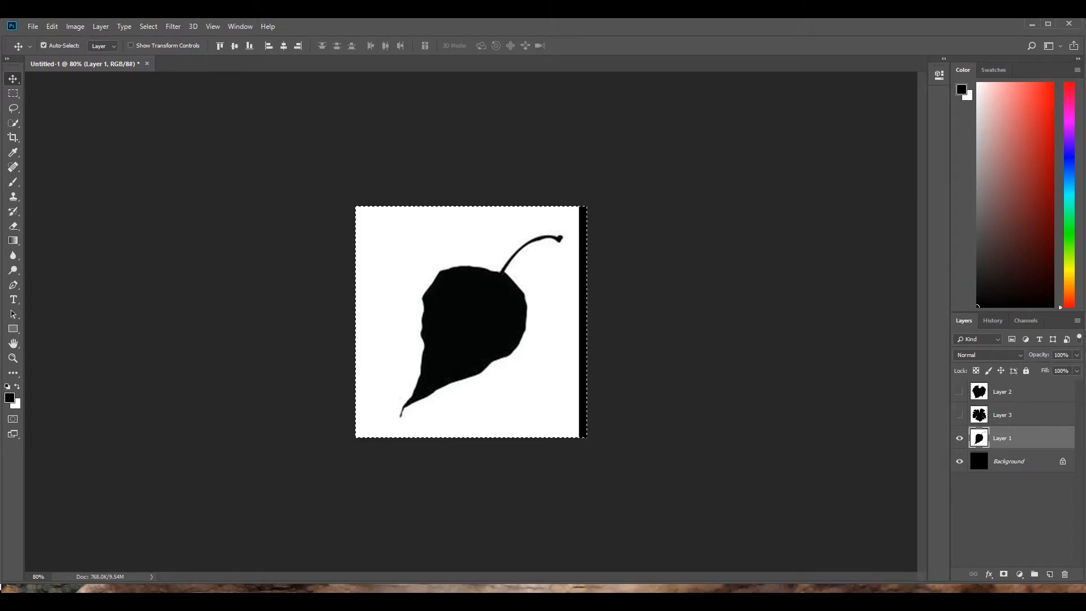
key("ctrl+shift+alt+n")
key("ctrl+shift+alt+e")
left_click(959, 438)
left_click(1012, 461)
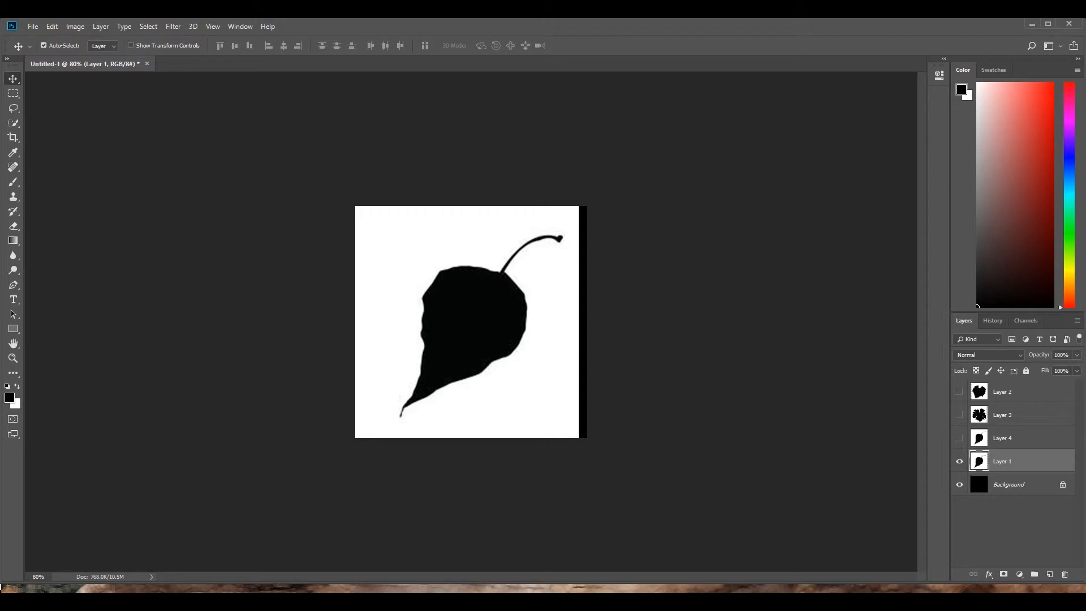
Shift Layer 1 to the leaf with pointed lobes and a straight stem, copy the canvas area to a new layer and hide the copy.
left_click_drag(458, 299, 497, 303)
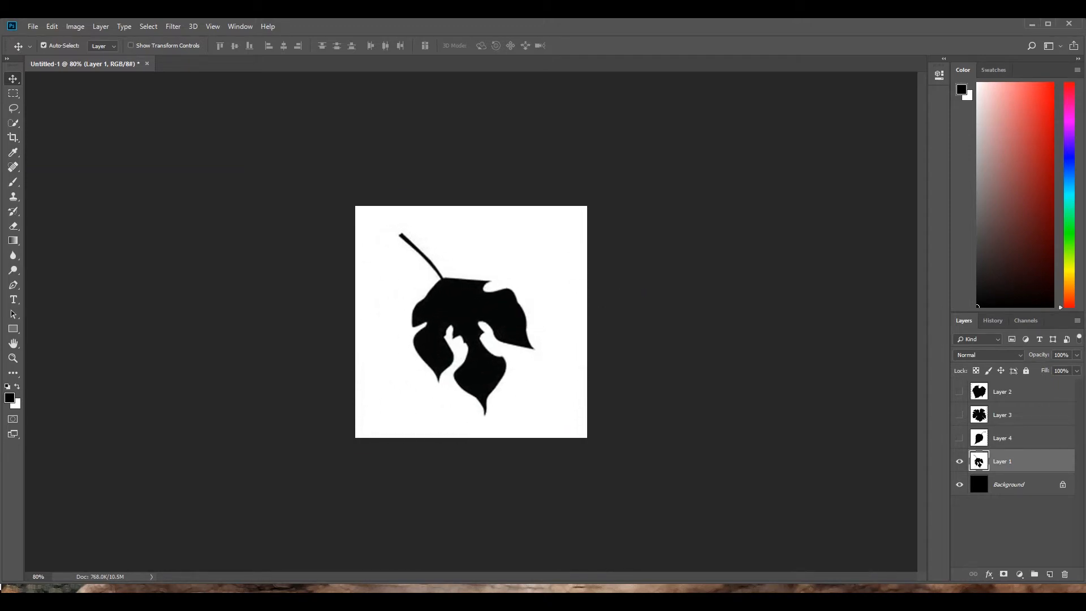
key("ctrl+a")
key("ctrl+j")
left_click(959, 461)
Hide and delete Layer 1, the original sheet of leaf silhouettes.
left_click(1001, 485)
left_click(959, 485)
left_click(1064, 574)
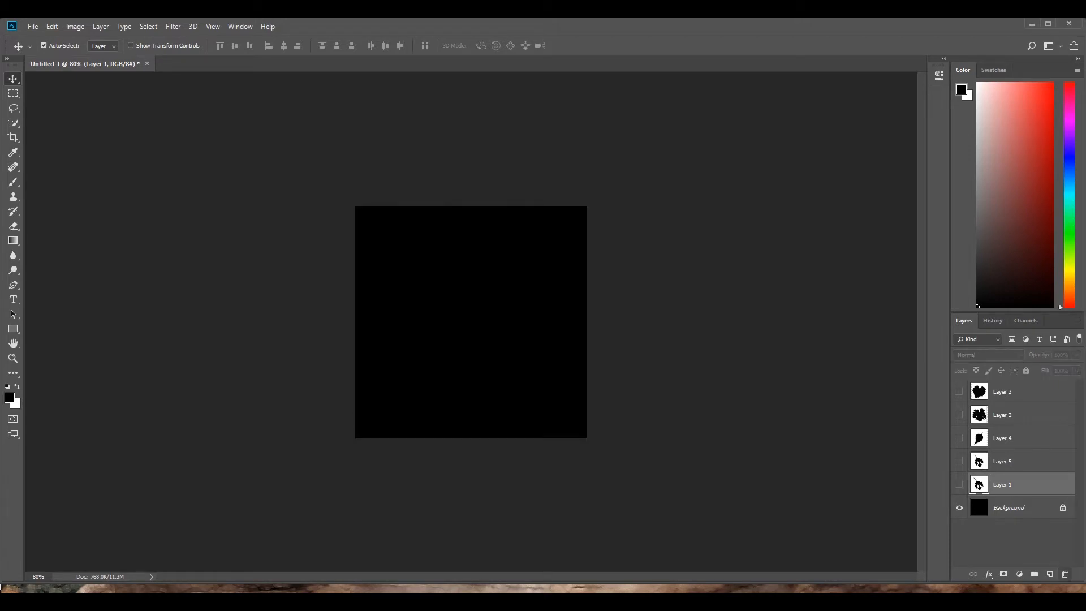
left_click(490, 234)
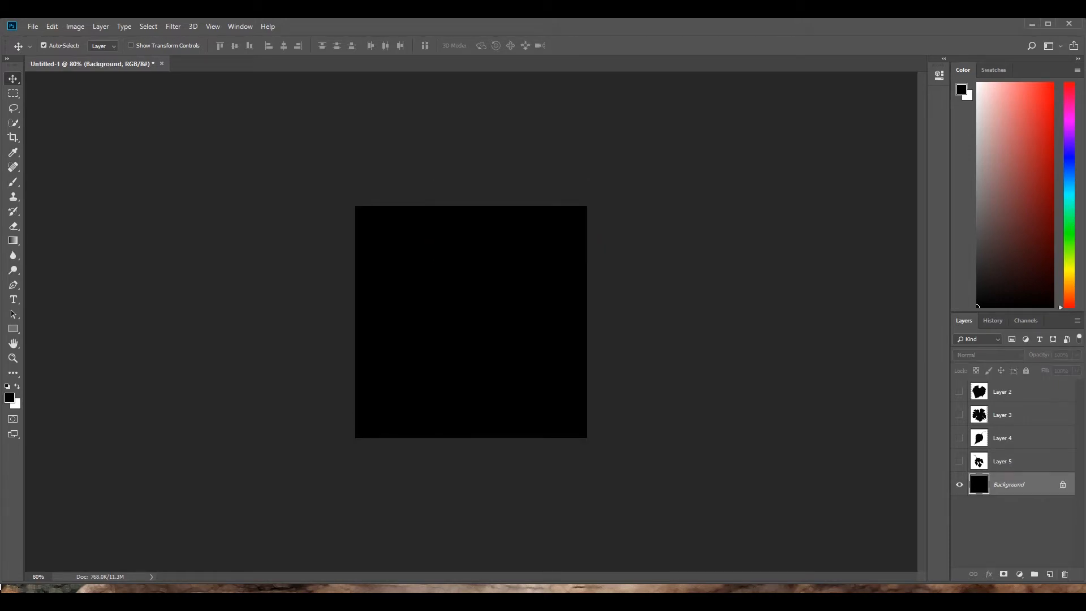
Make the four separate leaf layers, Layer 5, Layer 4, Layer 3 and Layer 2, visible.
left_click(958, 461)
left_click(959, 438)
left_click(959, 415)
left_click(958, 391)
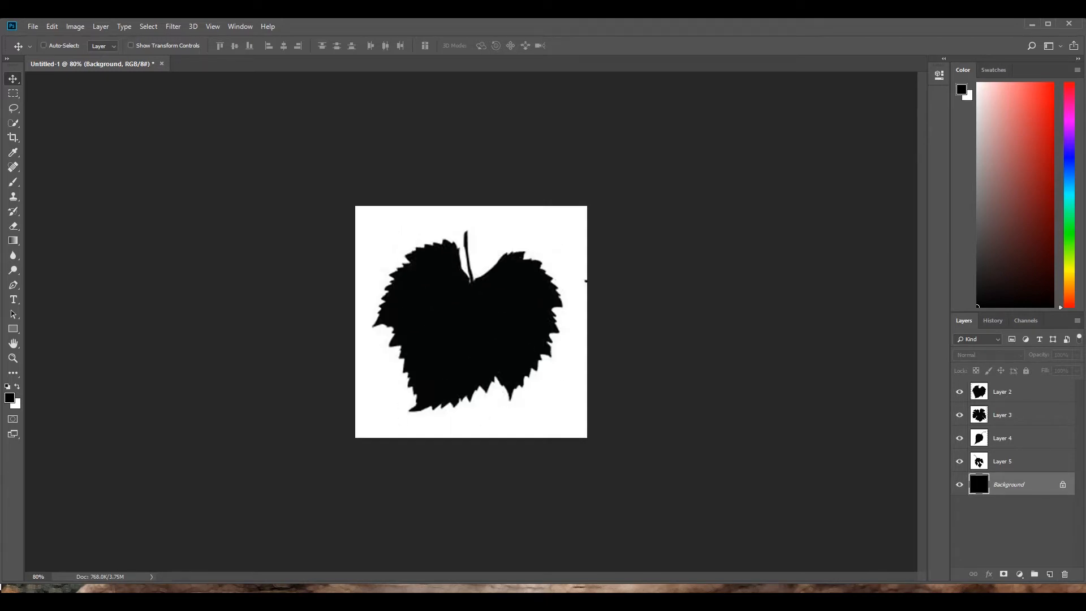
Select the white background around the heart-shaped leaf on Layer 2 with the Magic Wand at tolerance 32.
key("ctrl+plus")
key("ctrl+plus")
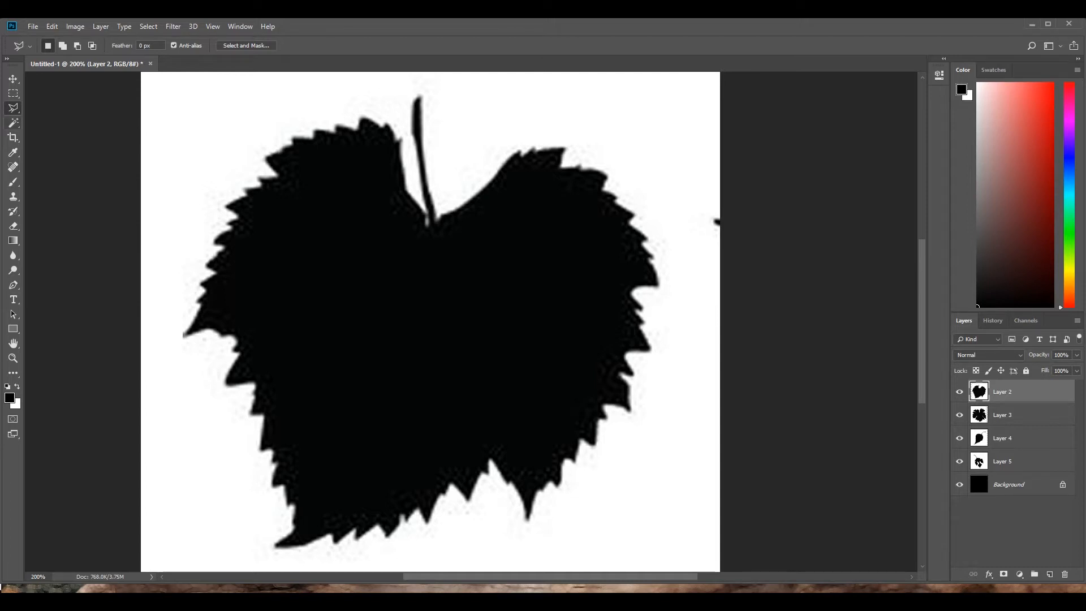
left_click(13, 122)
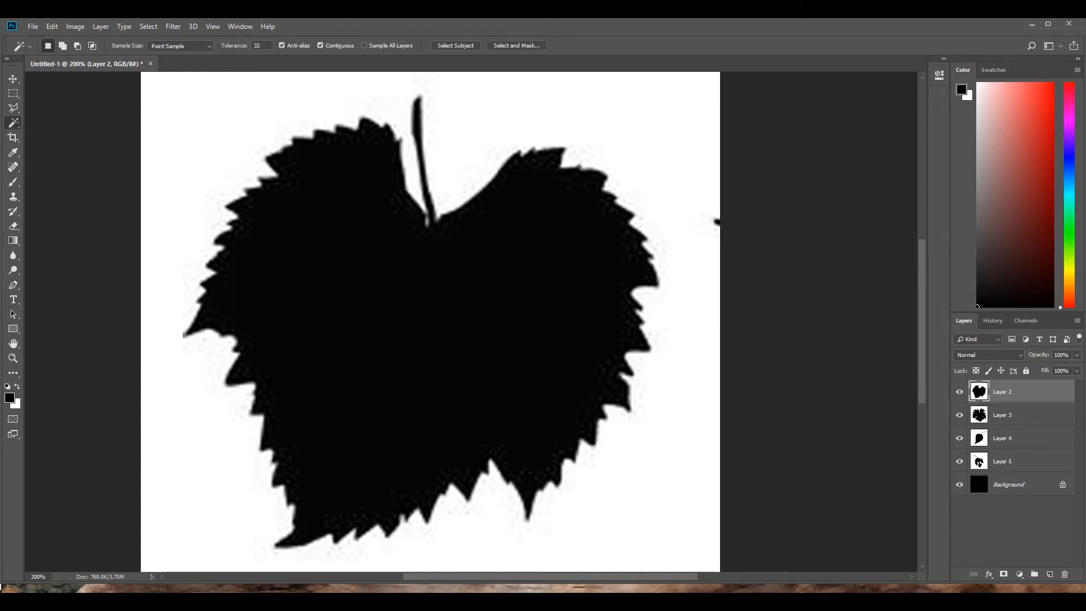
left_click(716, 222)
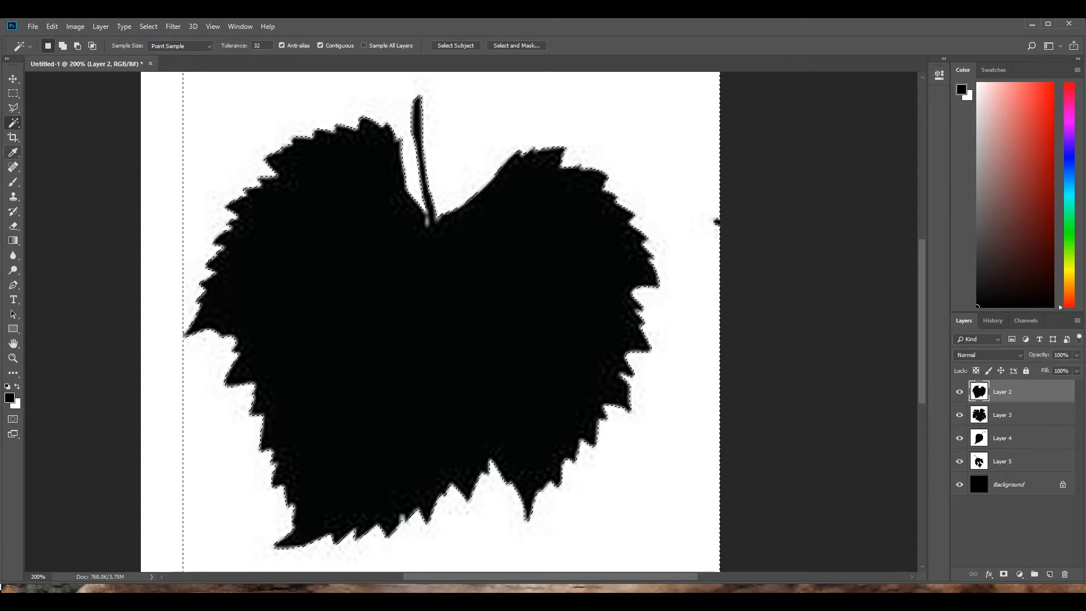
Add the stray dark mark near the canvas's right edge to the selection with the Polygonal Lasso.
key("l")
left_click(708, 187, "shift")
left_click(692, 220)
left_click(725, 247)
double_click(733, 204)
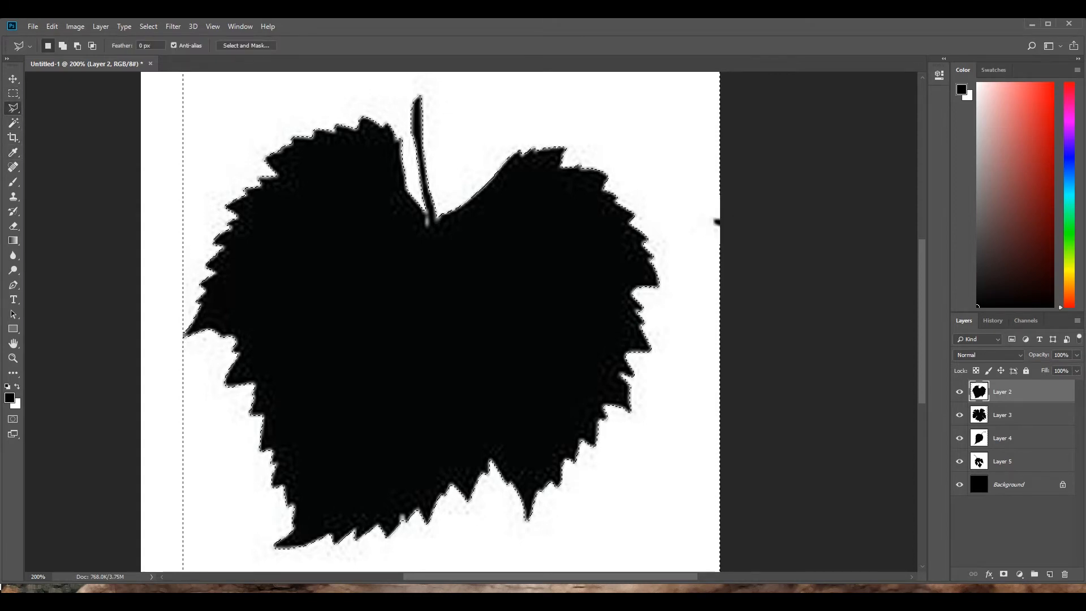
Add the strip left of the heart-shaped leaf to the background selection, and invert it so only the leaf is selected.
left_click(198, 80)
left_click(196, 246)
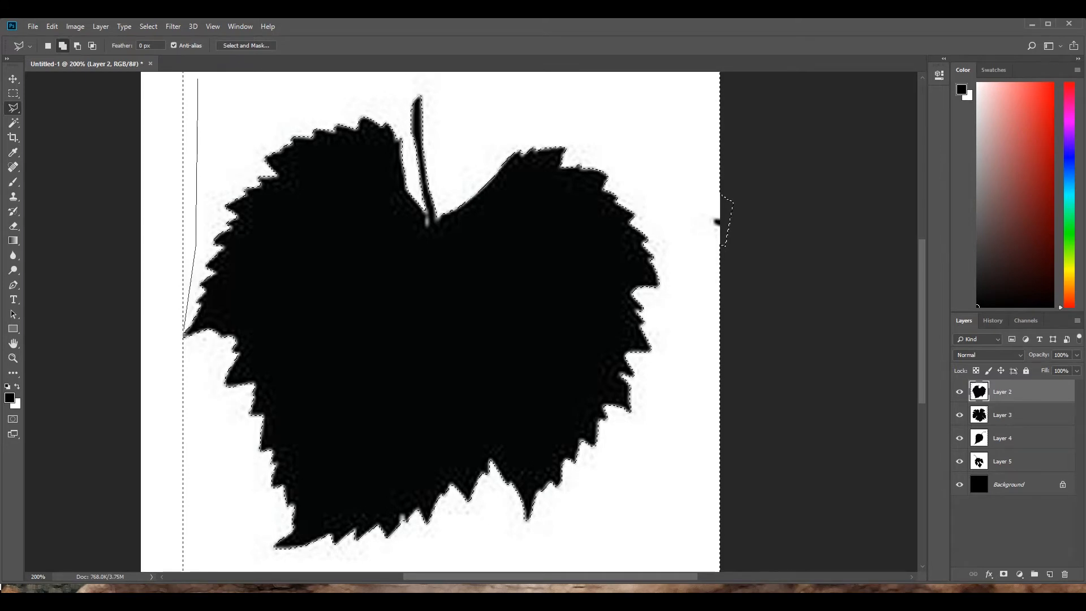
left_click(185, 337)
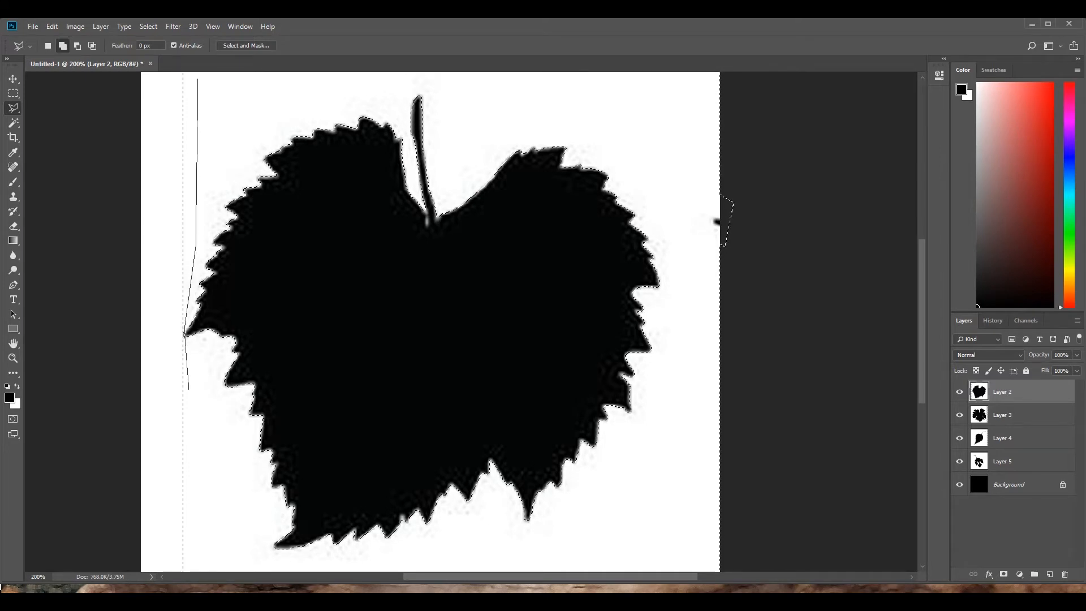
left_click(189, 394)
left_click(200, 505)
left_click(69, 449)
left_click(89, 167)
left_click(205, 137)
left_click(201, 217)
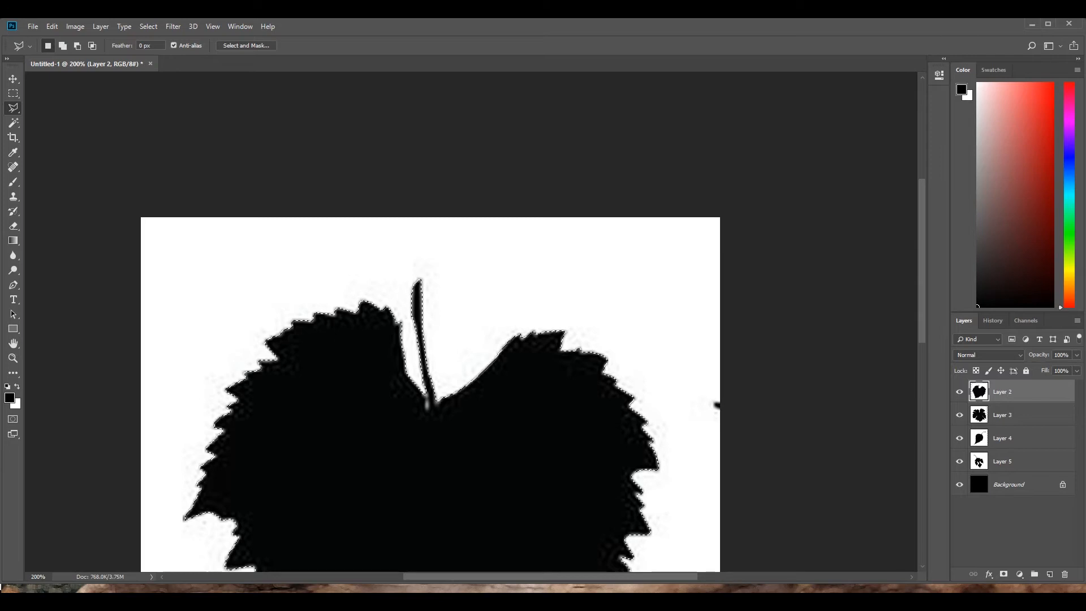
Refine the leaf selection in Select and Mask using the Overlay view and a Smooth value of 4.
left_click(246, 45)
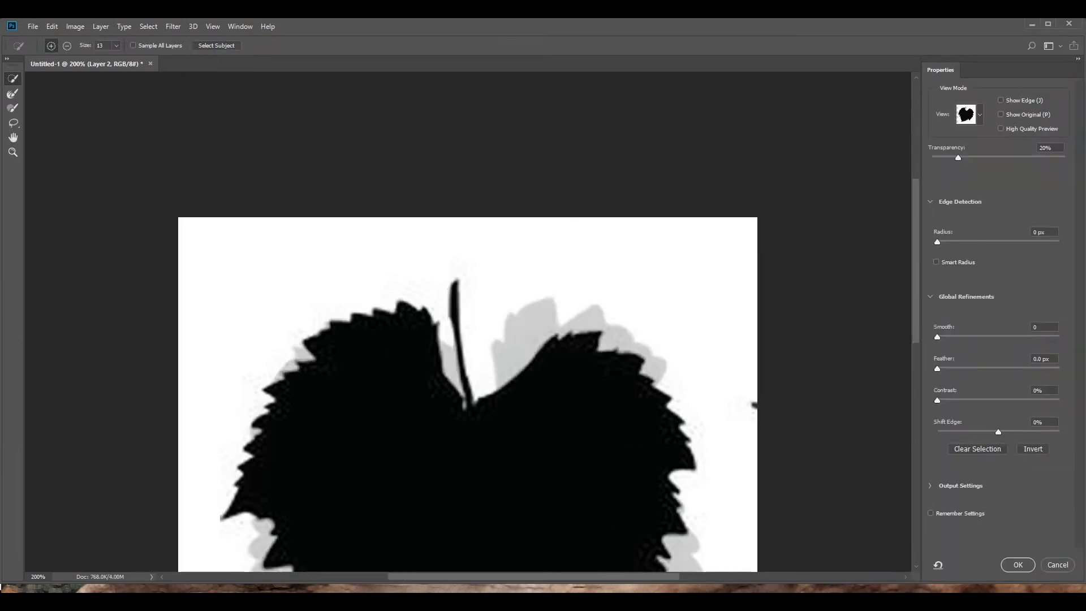
left_click(979, 115)
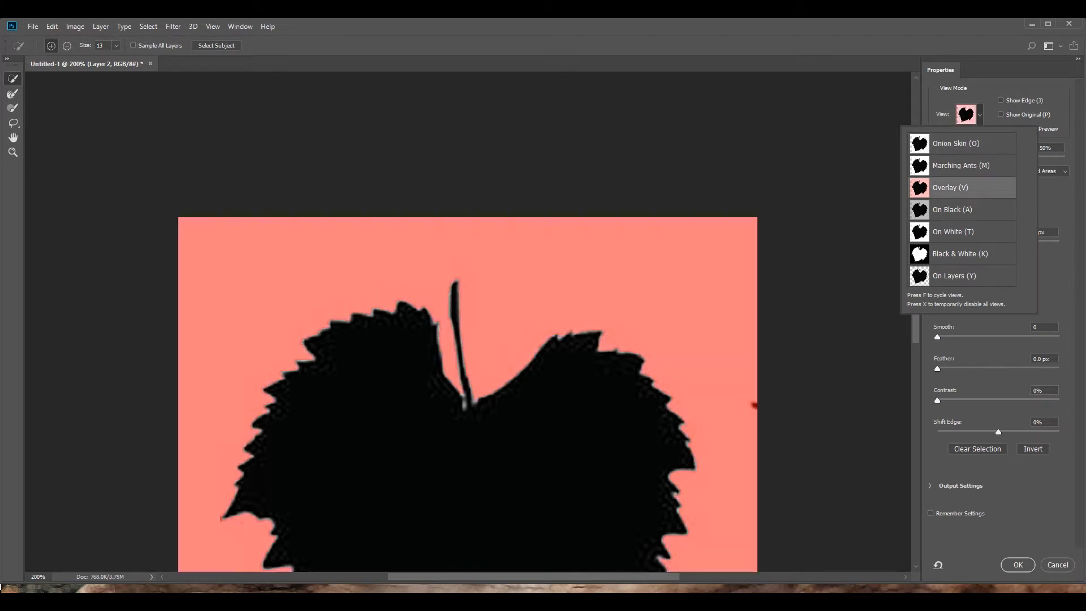
left_click_drag(937, 337, 940, 337)
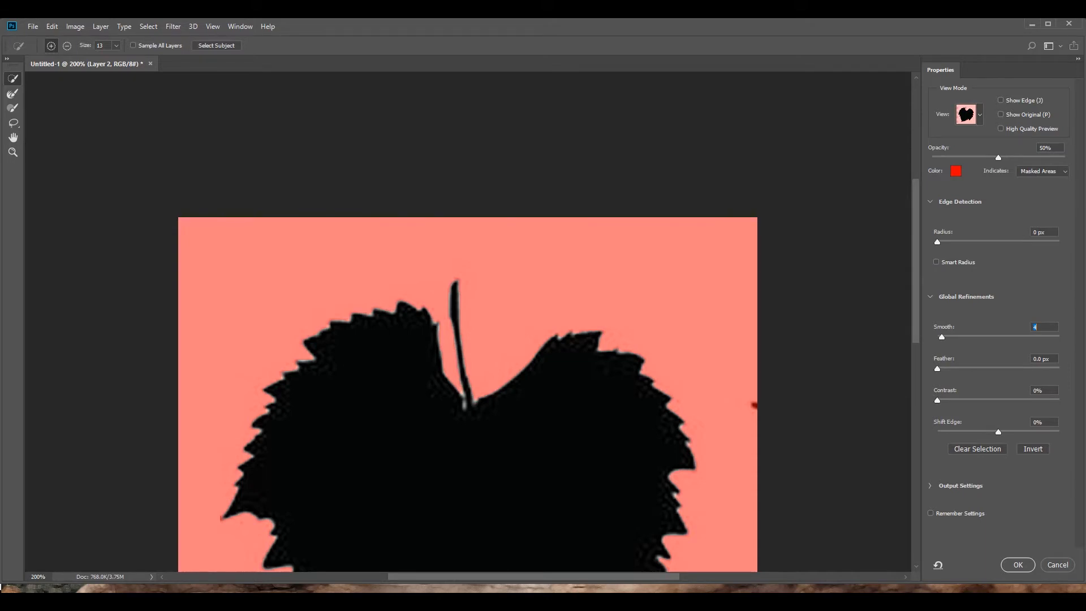
key("Return")
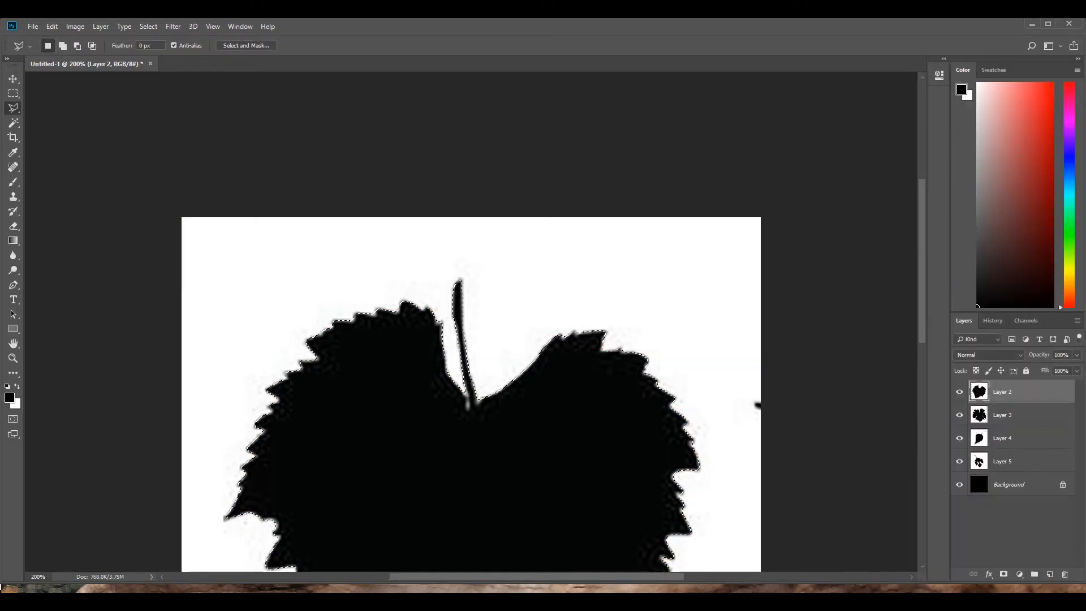
Create a new layer and fill the heart-shaped leaf selection with white.
key("ctrl+shift+alt+n")
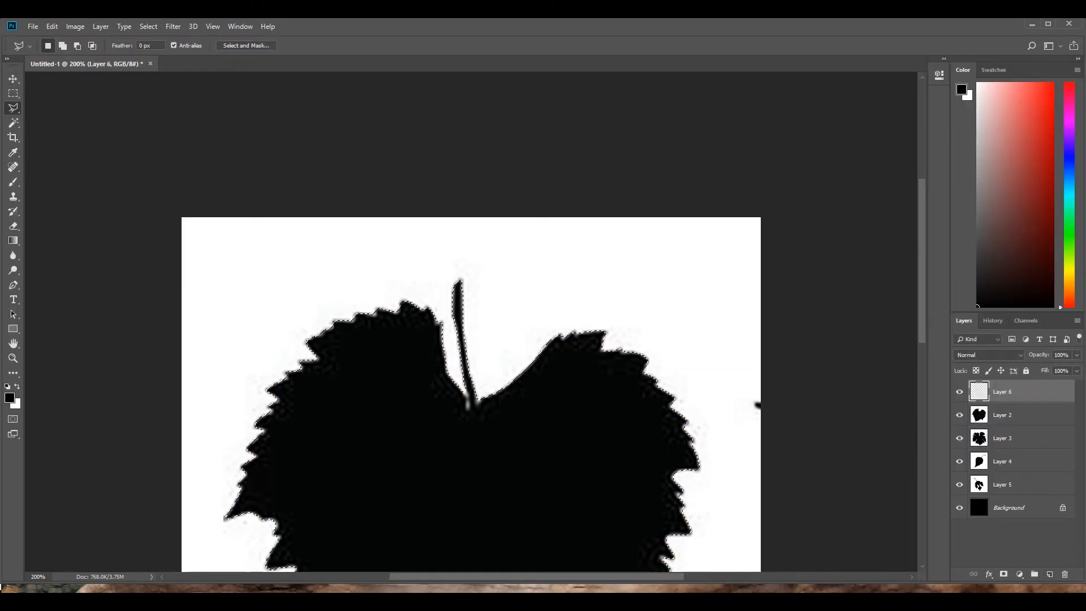
right_click(433, 243)
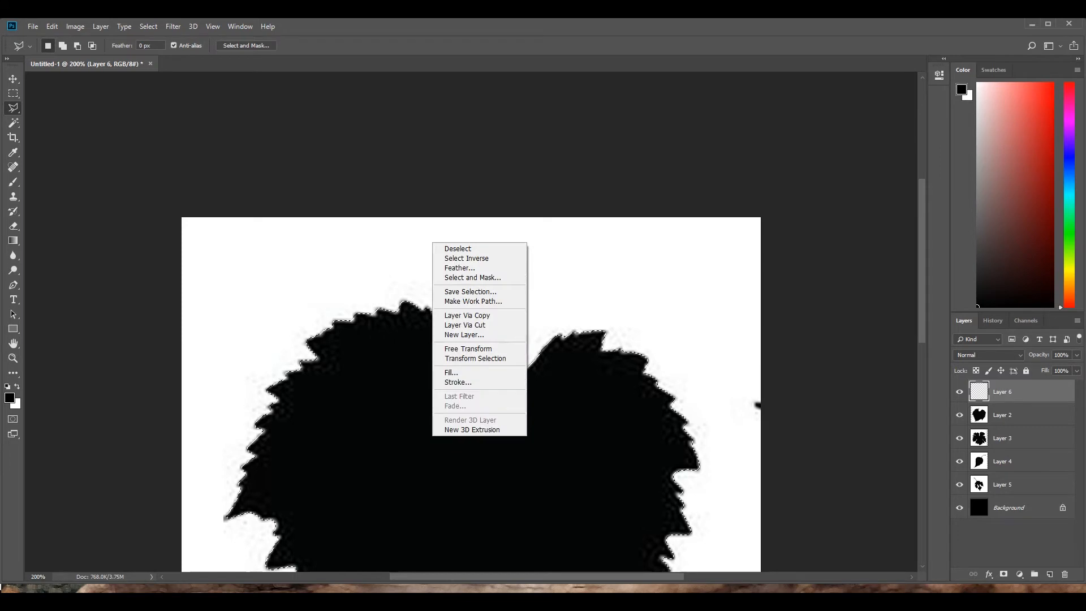
left_click(452, 372)
key("Return")
key("l")
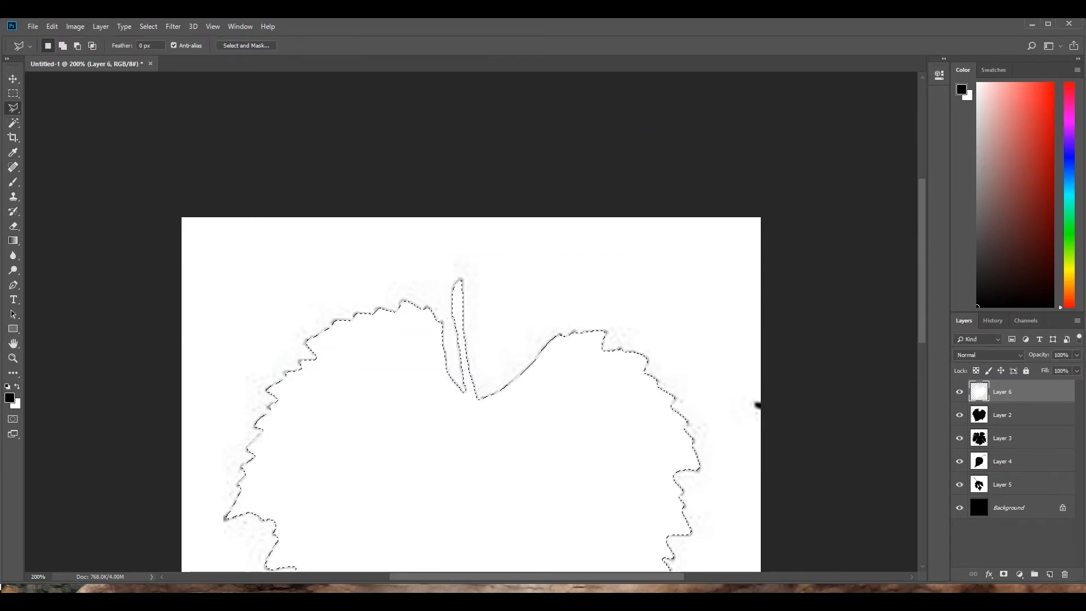
Hide Layers 2 to 5 so the white leaf shows against the black background, and clear the selection.
left_click(959, 415)
left_click_drag(959, 438, 959, 484)
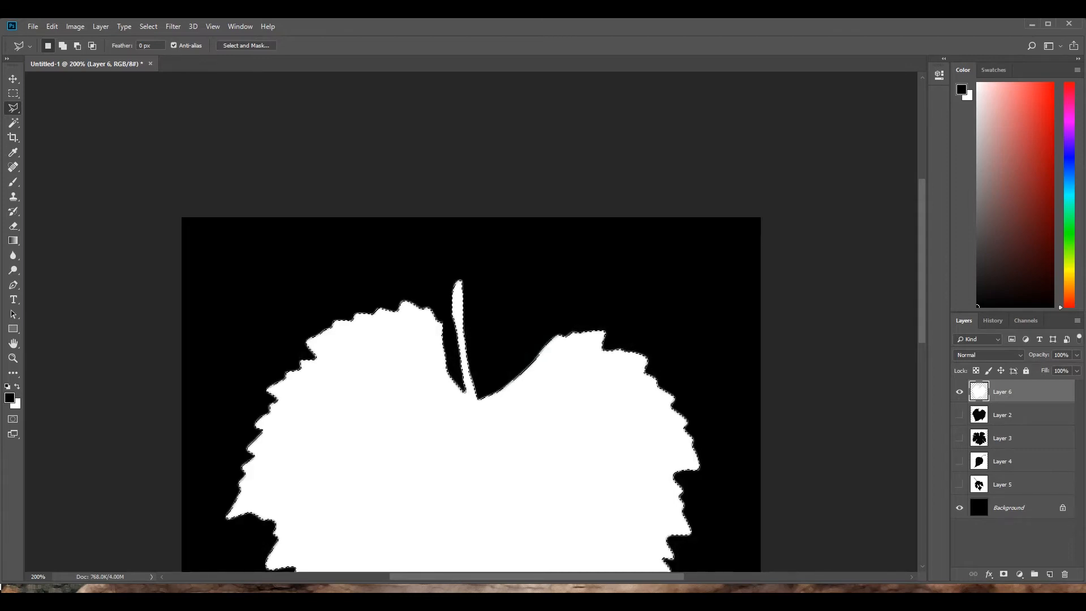
key("ctrl+d")
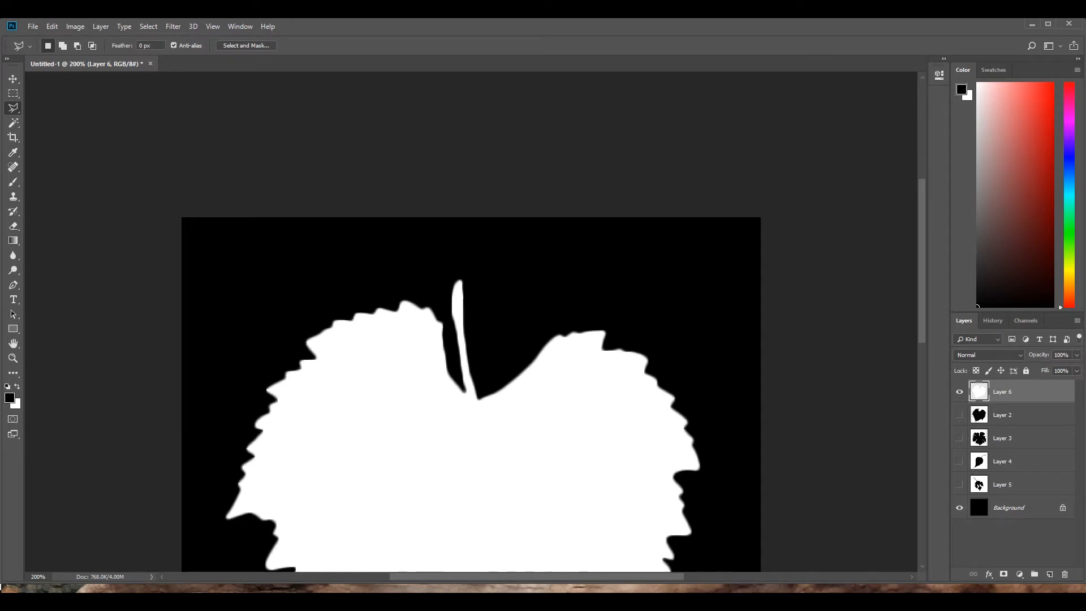
Compare the white heart-shaped leaf with its original silhouette and delete Layer 2.
scroll(470, 321, "down", 5)
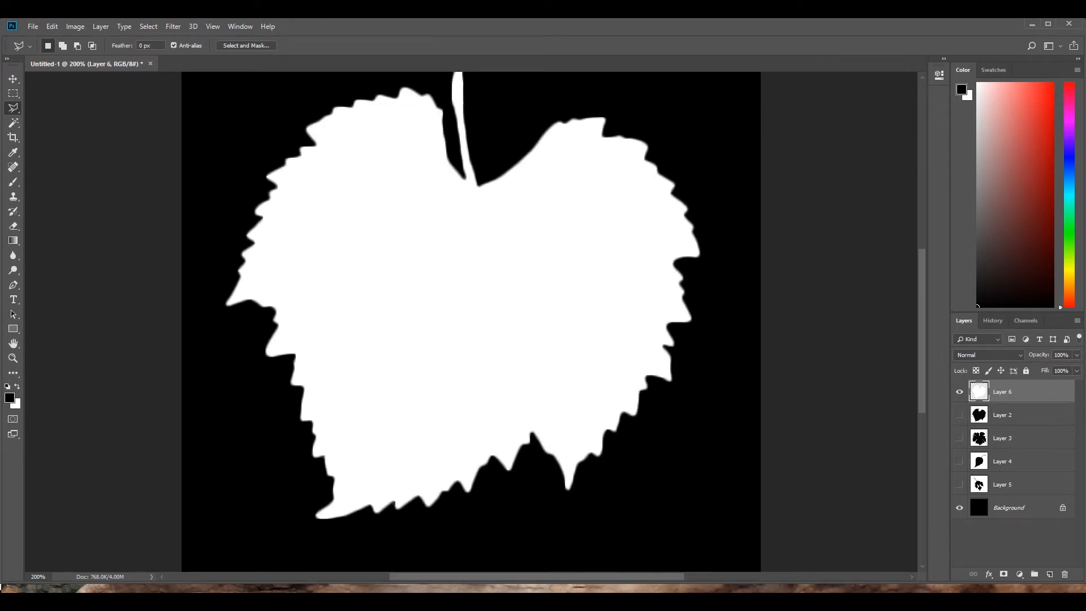
left_click(959, 391)
left_click(959, 415)
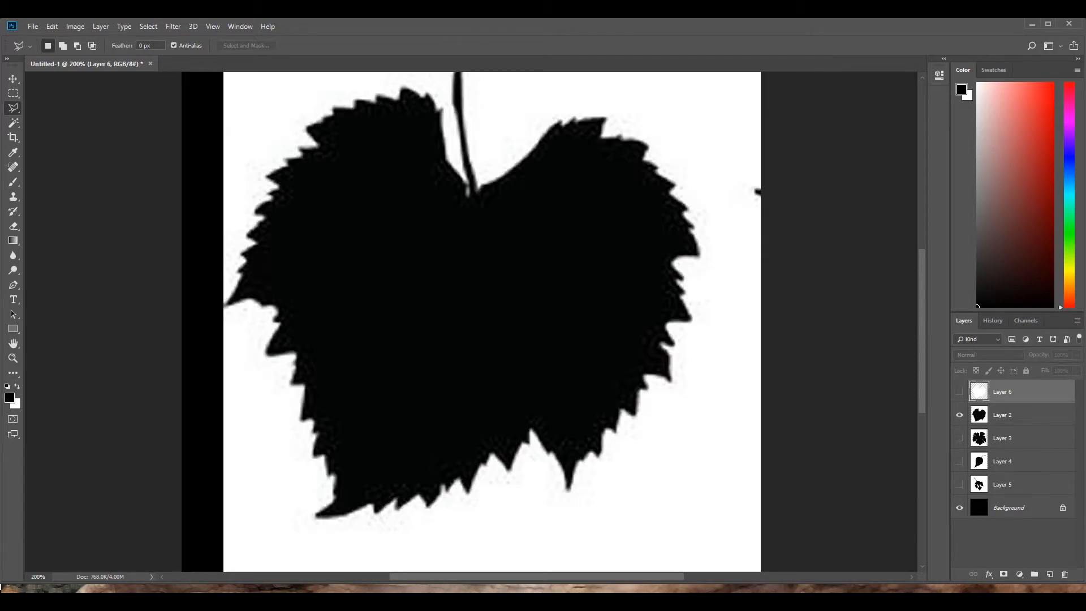
left_click(959, 392)
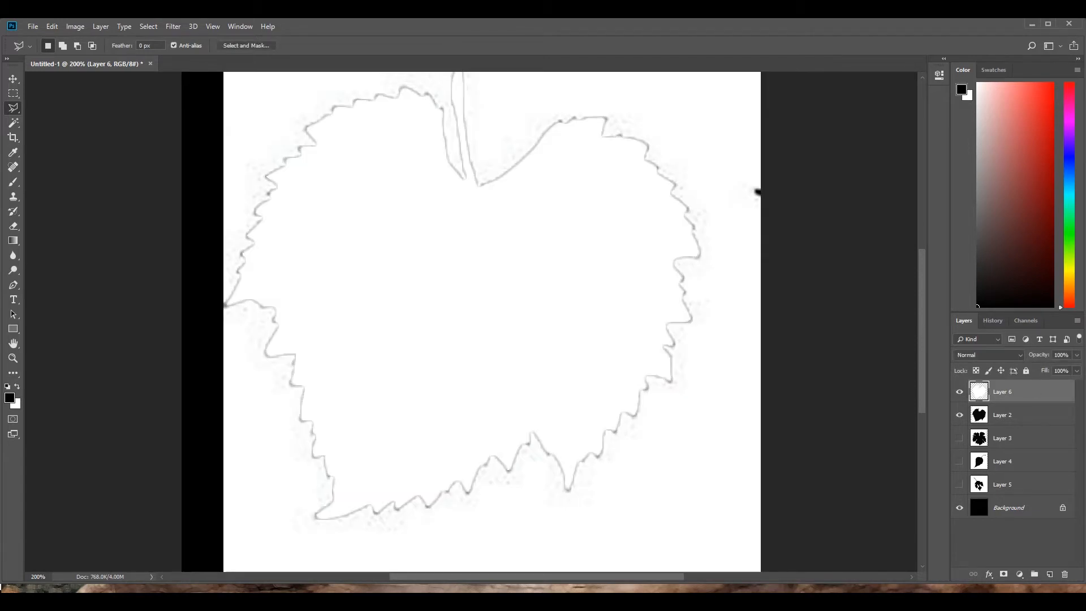
left_click(1012, 414)
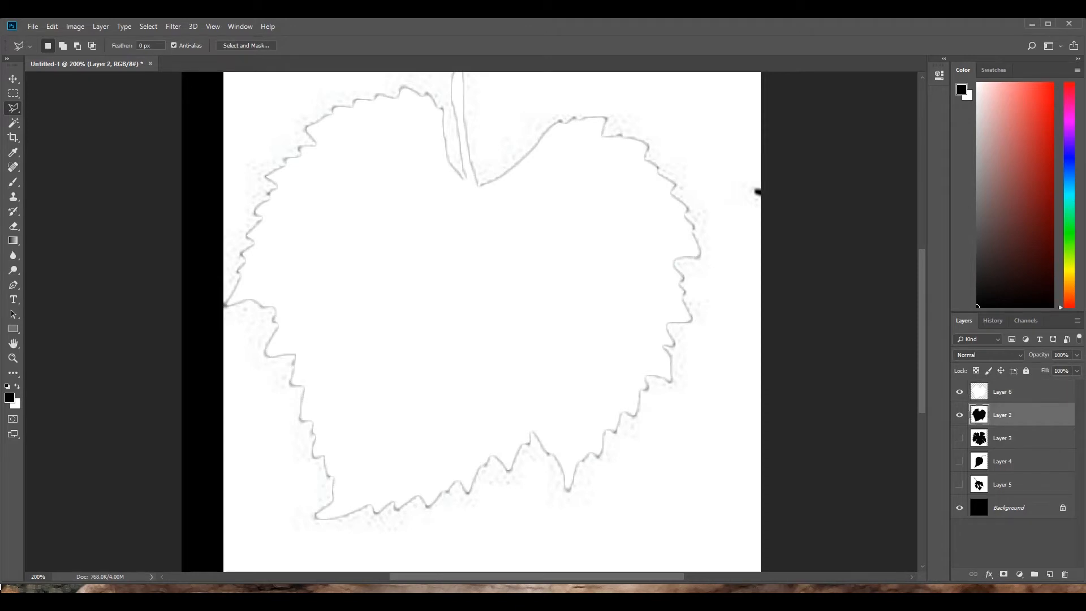
left_click(1064, 574)
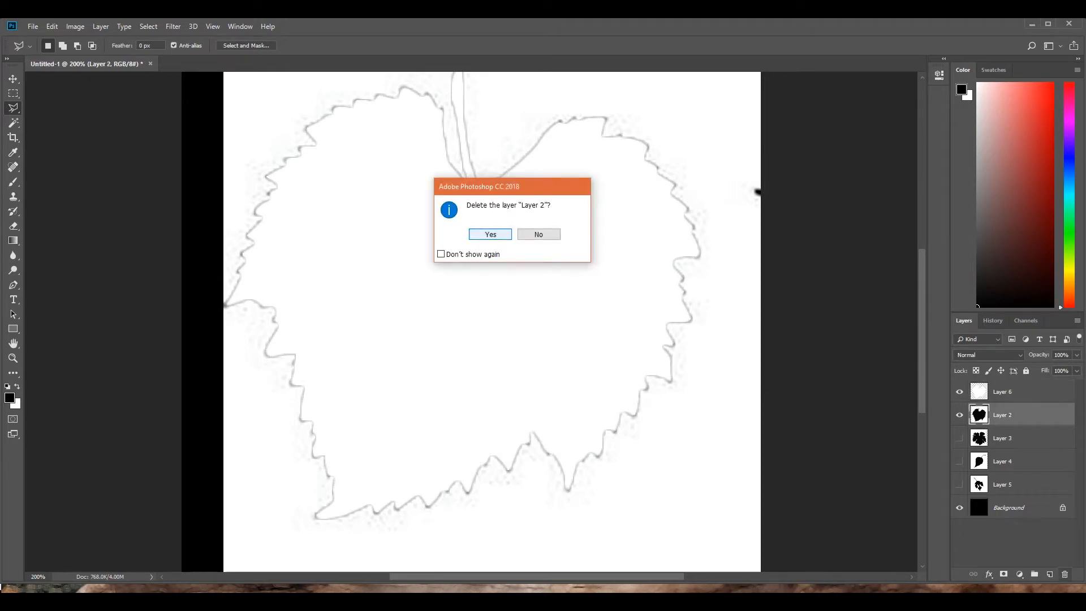
key("Return")
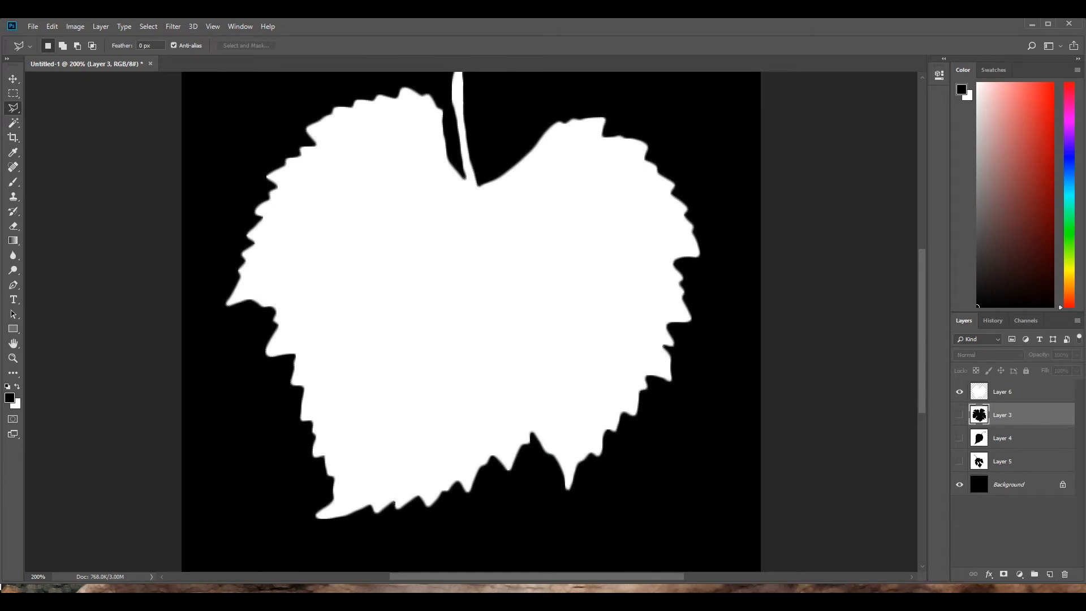
Show Layer 3 in place of Layer 6 and select the white area around its lobed leaf with the Magic Wand.
left_click(959, 391)
left_click(959, 414)
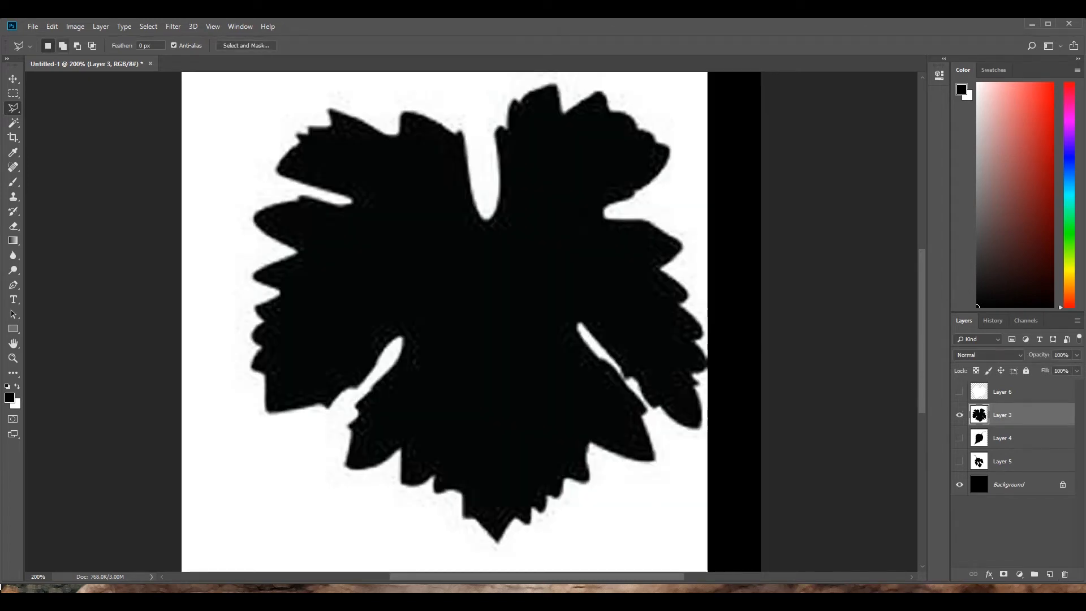
left_click(13, 123)
left_click(226, 170)
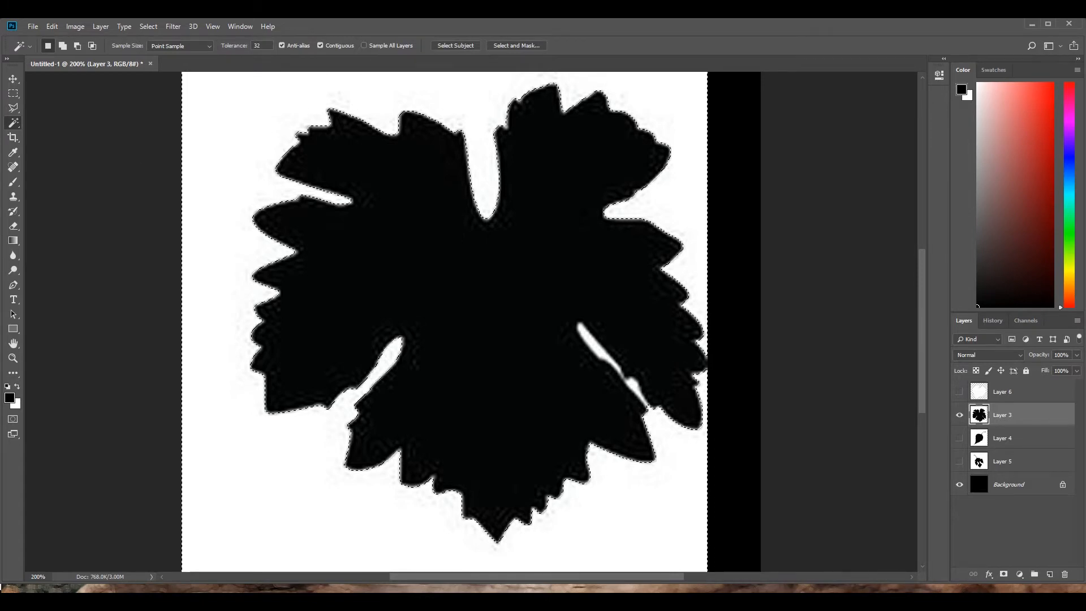
Add the black strip beside the Layer 3 image to the selection with the Polygonal Lasso, and invert it to select the leaf.
left_click(13, 107)
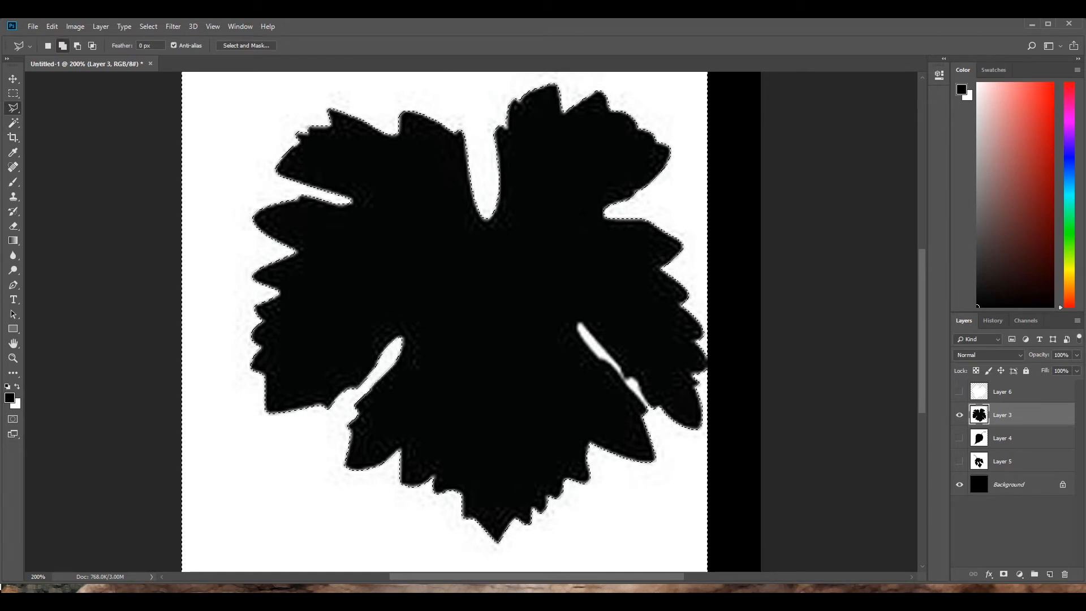
mouse_move(694, 110)
left_mouse_down()
mouse_move(707, 357)
mouse_move(673, 570)
mouse_move(701, 571)
mouse_move(836, 461)
mouse_move(803, 71)
mouse_move(676, 125)
left_mouse_up()
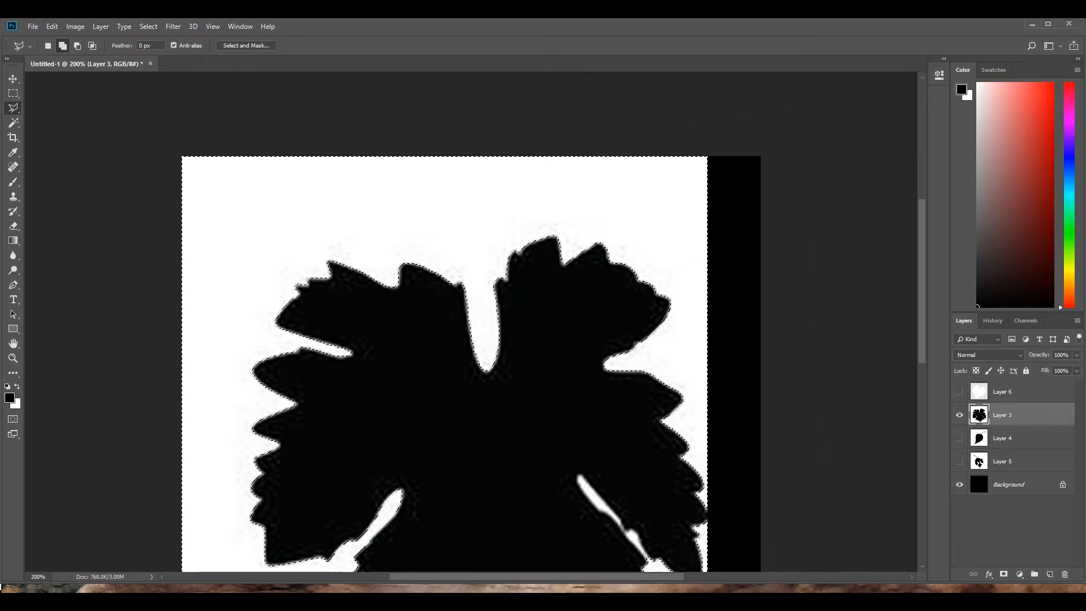
left_click_drag(543, 396, 501, 246)
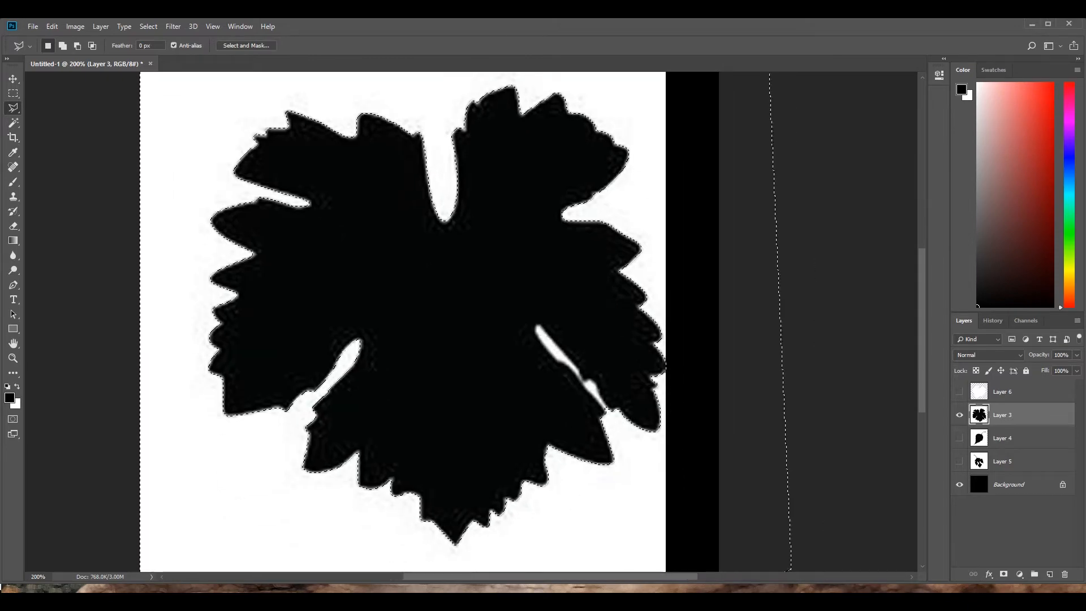
key("ctrl+shift+i")
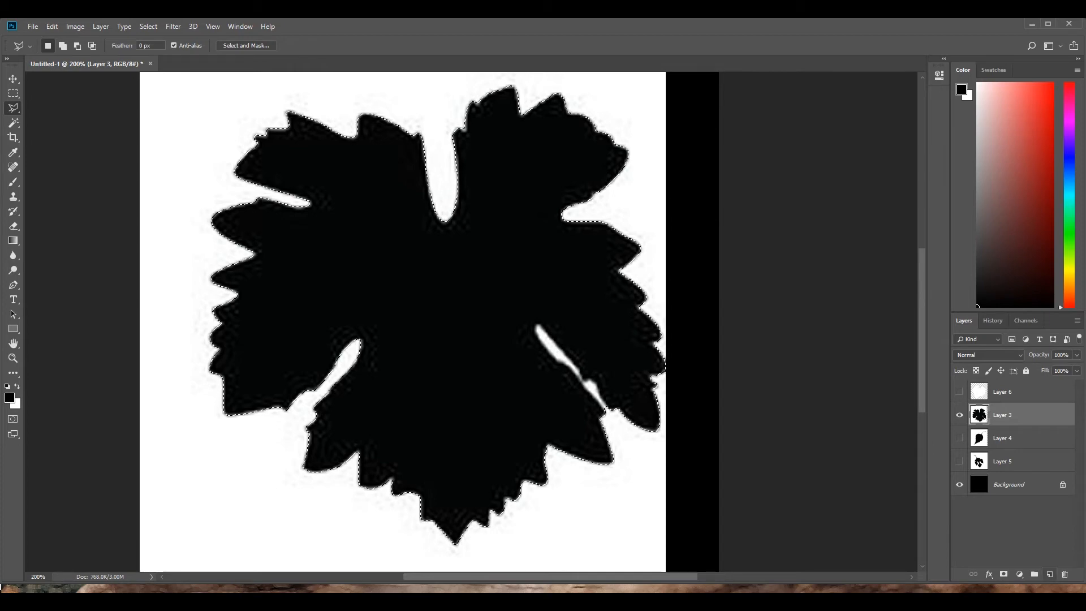
Fill the lobed leaf selection with white at 100% opacity on a new layer and delete Layer 3.
left_click(1049, 574)
right_click(470, 371)
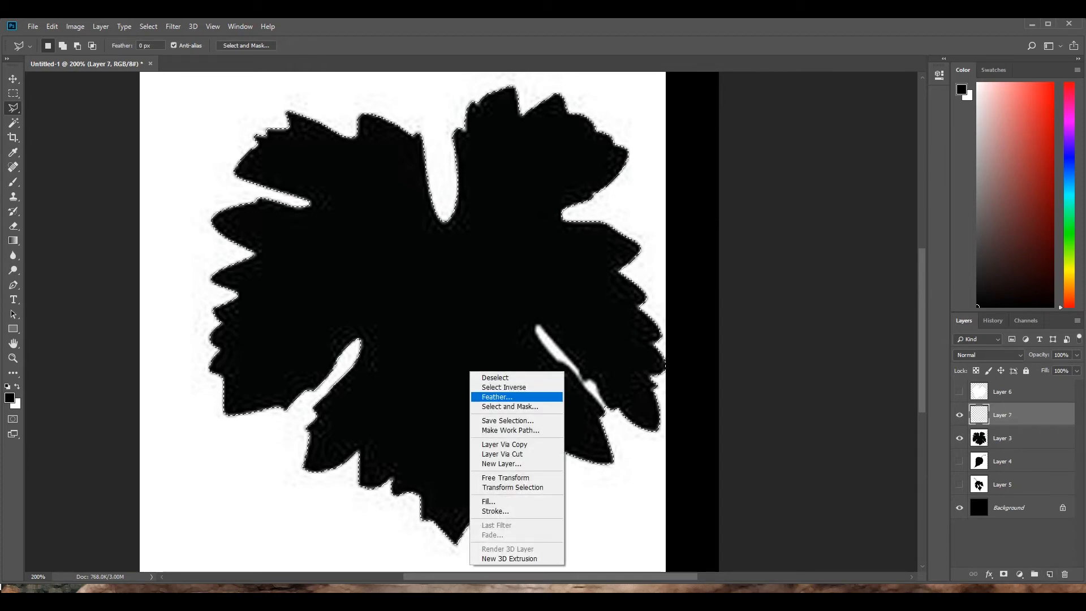
left_click(488, 501)
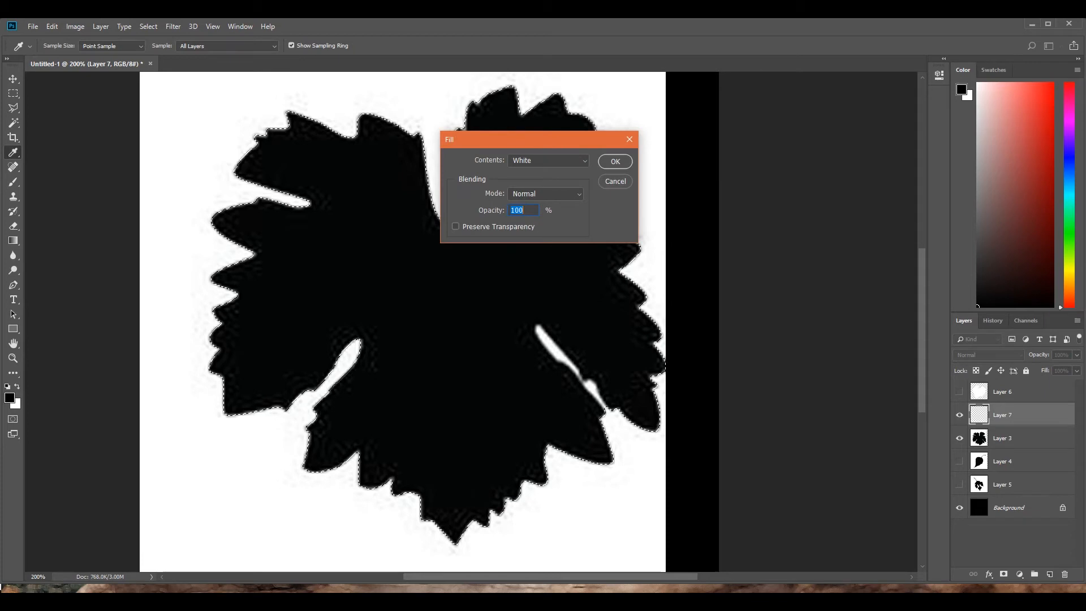
key("Return")
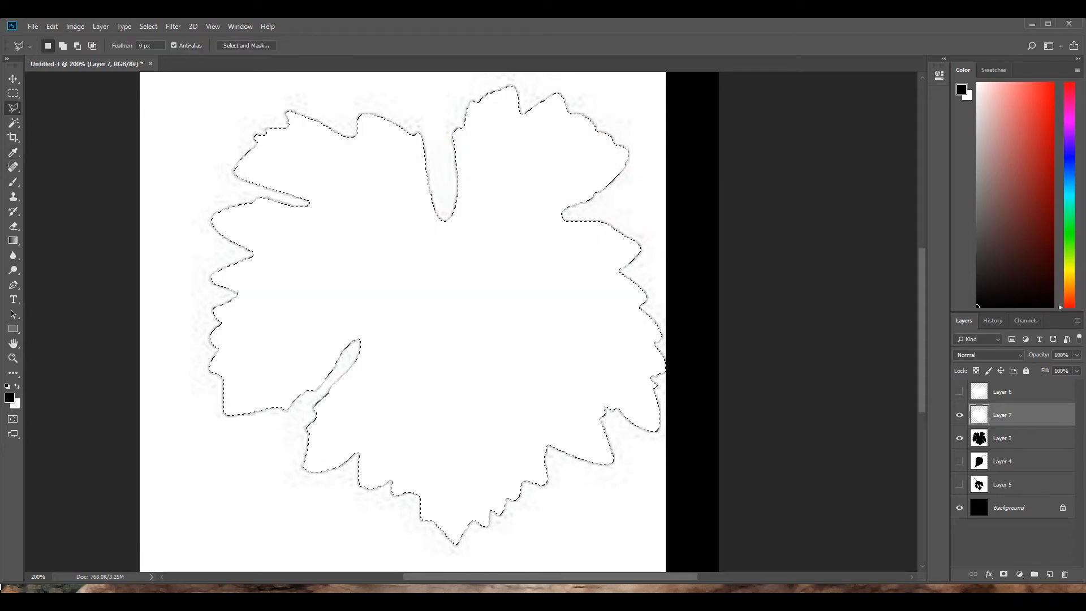
left_click(1012, 438)
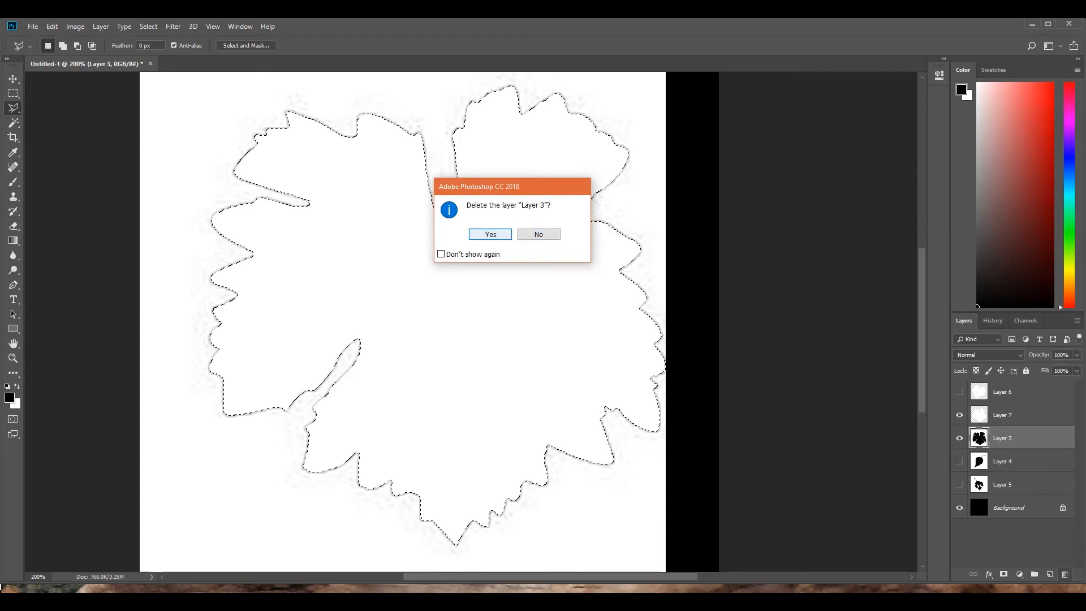
left_click(491, 234)
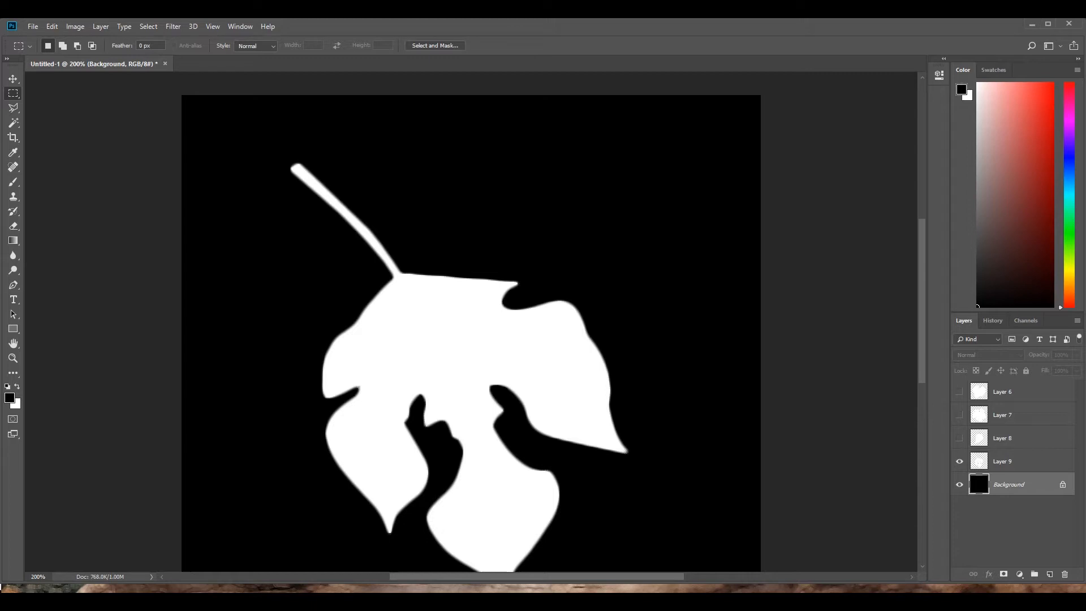
Review the white leaf silhouettes by showing Layers 8, 7 and 6 one after another, and hide all leaf layers.
scroll(471, 321, "down", 4)
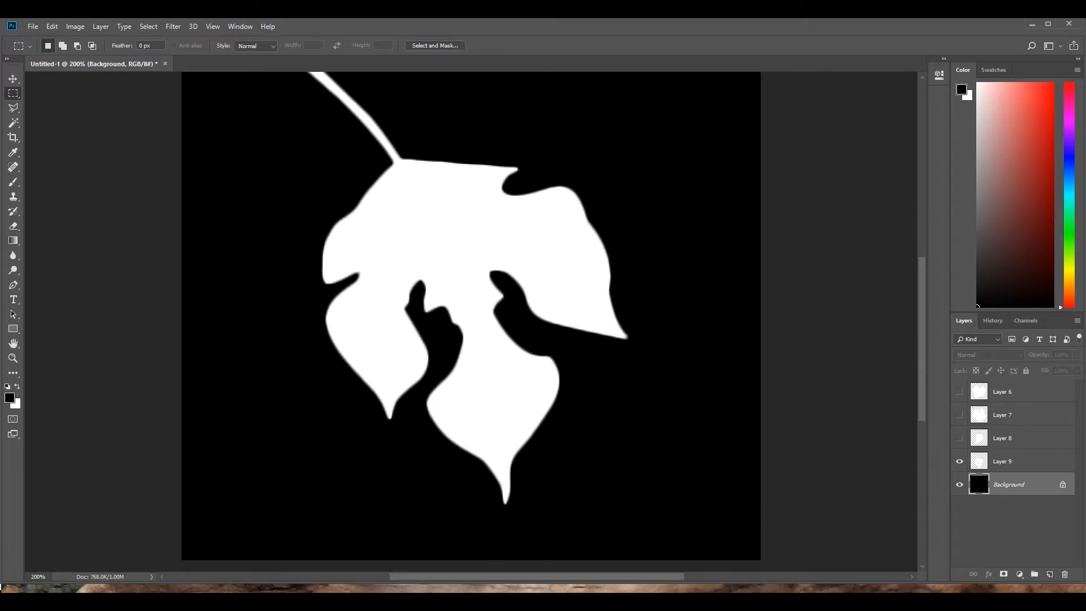
left_click(959, 437)
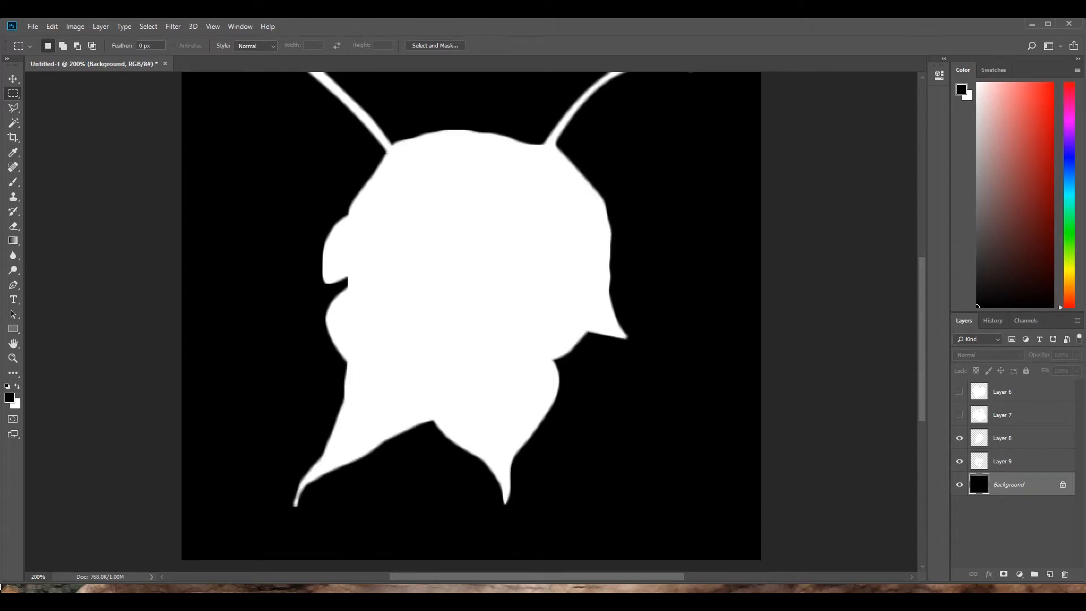
left_click(959, 414)
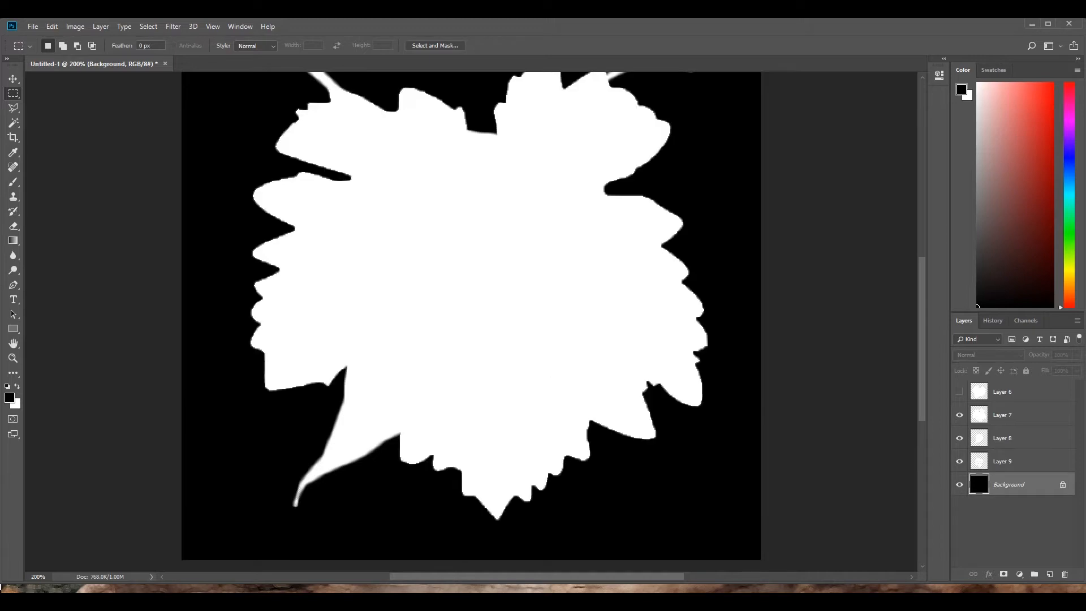
left_click(959, 391)
left_click_drag(959, 391, 959, 464)
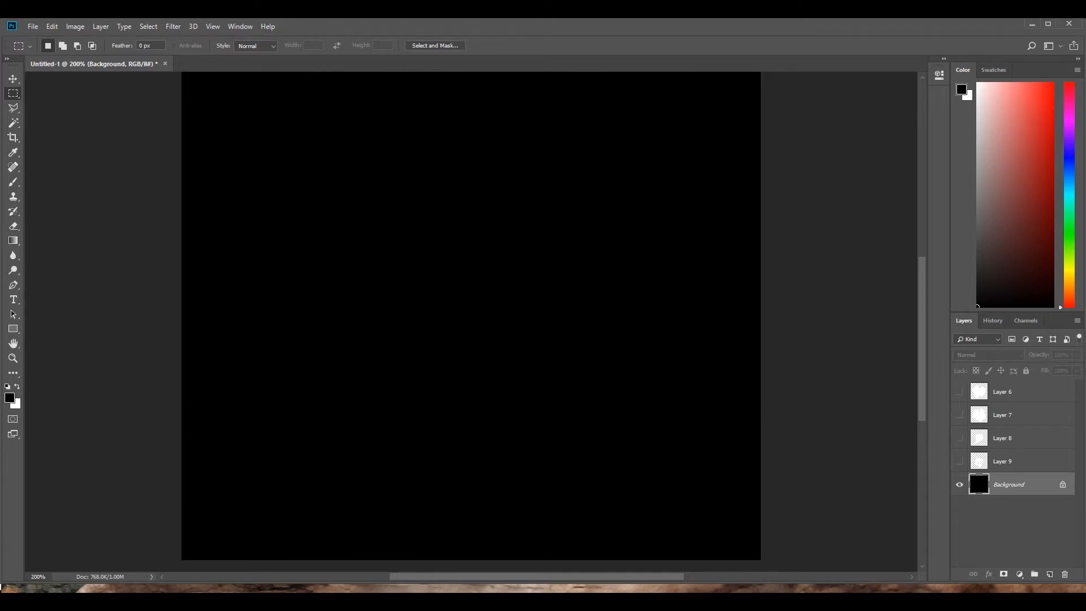
Show the leaf layers again from Layer 9 up to Layer 6, and hide Layers 7 to 9 to isolate the heart-shaped leaf.
left_click(959, 461)
left_click(958, 438)
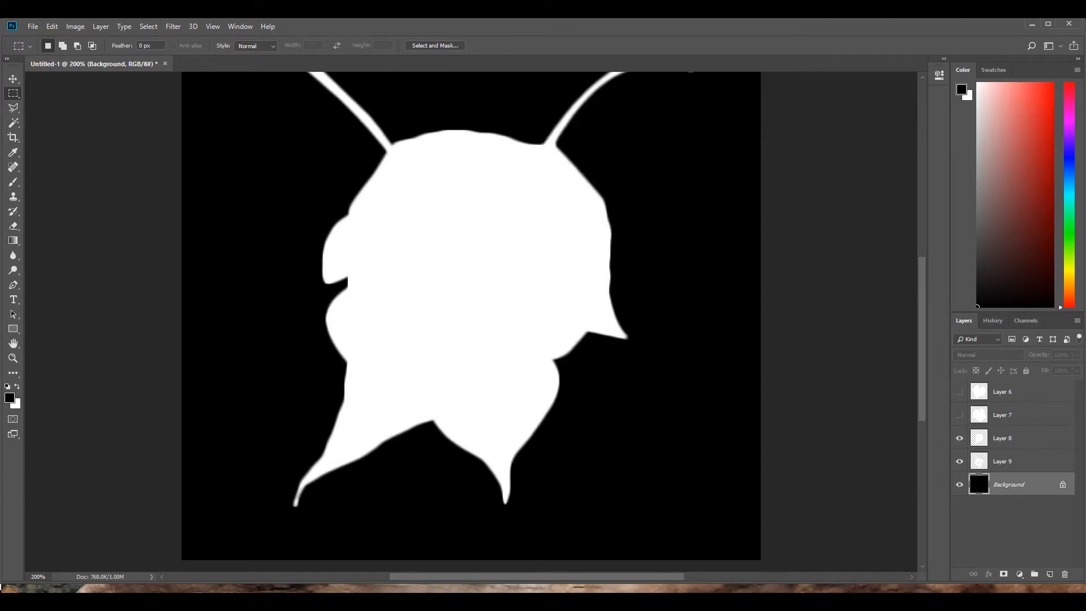
left_click(959, 414)
left_click(959, 391)
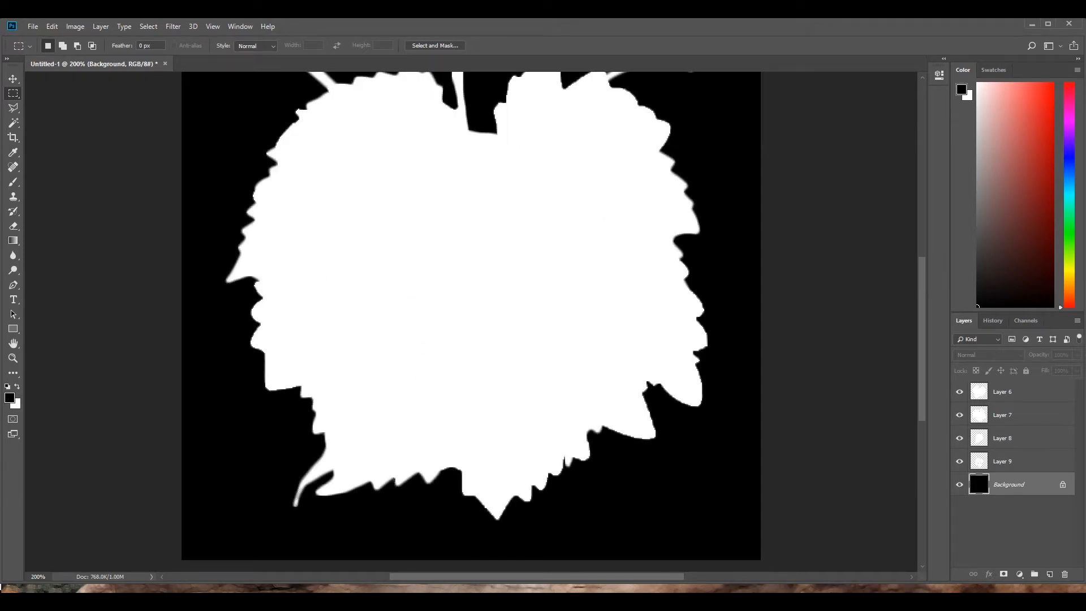
left_click_drag(959, 415, 959, 461)
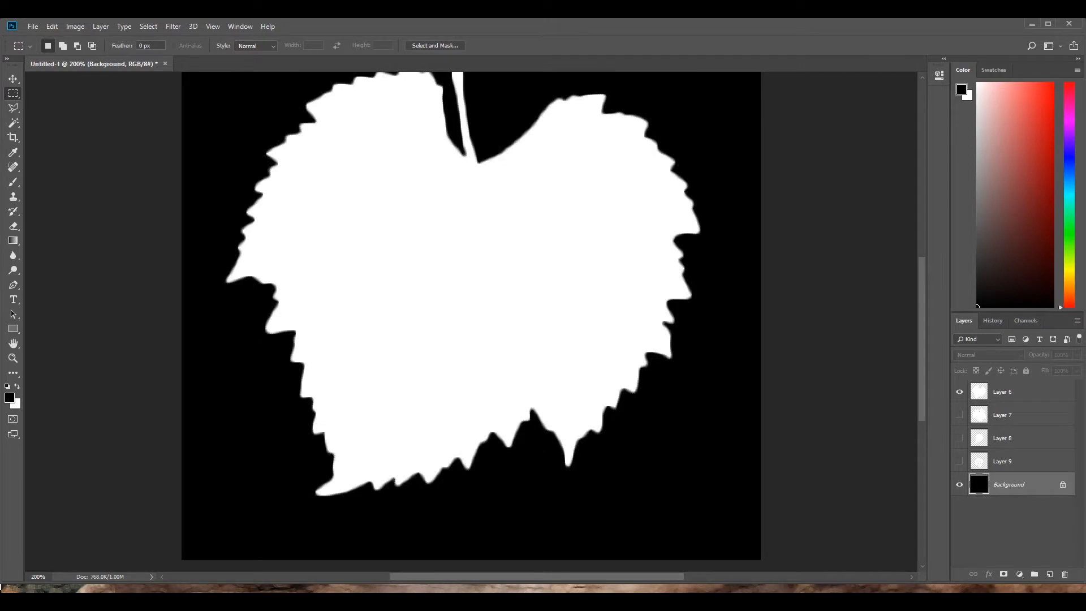
Draw a curved five-point Pen path from the stem base to the leaf's lower tip, and create a new layer above Layer 6.
scroll(471, 321, "up", 3)
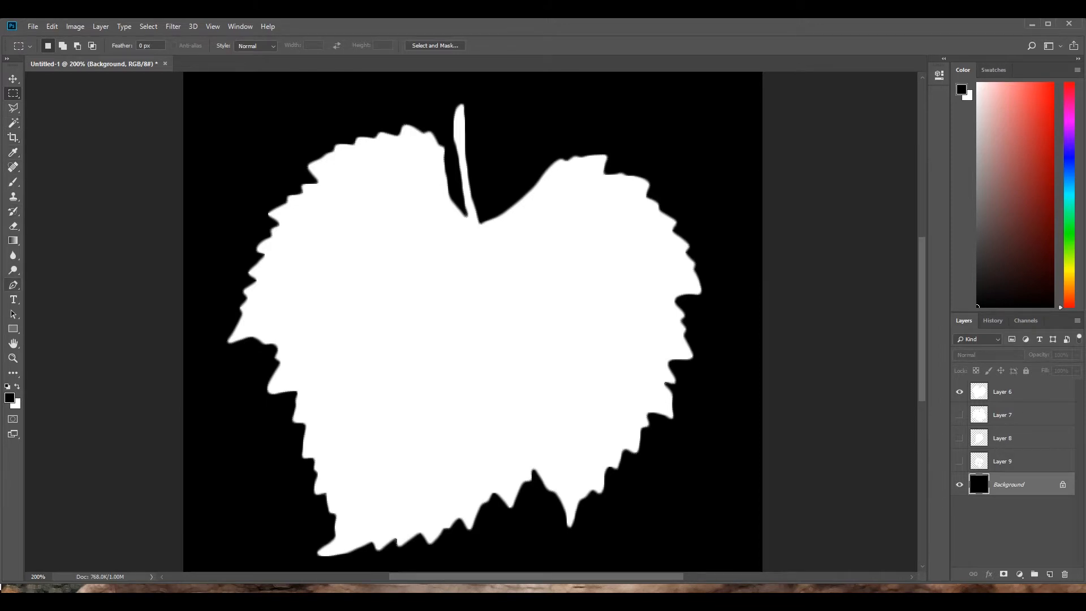
left_click(13, 284)
left_click_drag(472, 216, 474, 224)
left_click_drag(471, 301, 459, 330)
left_click_drag(432, 412, 409, 438)
left_click_drag(393, 476, 387, 488)
left_click_drag(348, 543, 335, 552)
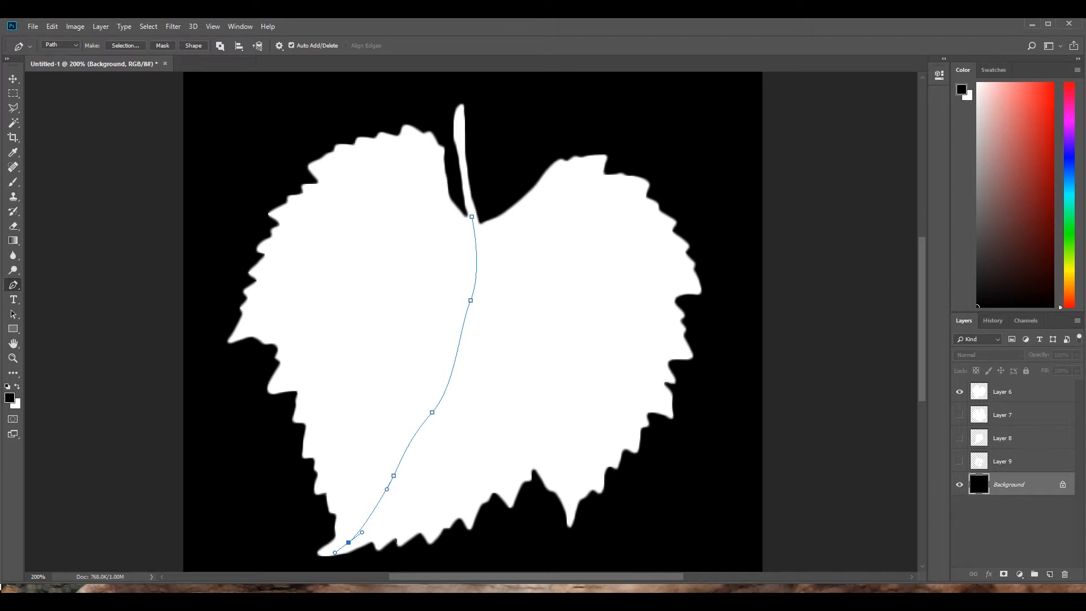
left_click(1012, 392)
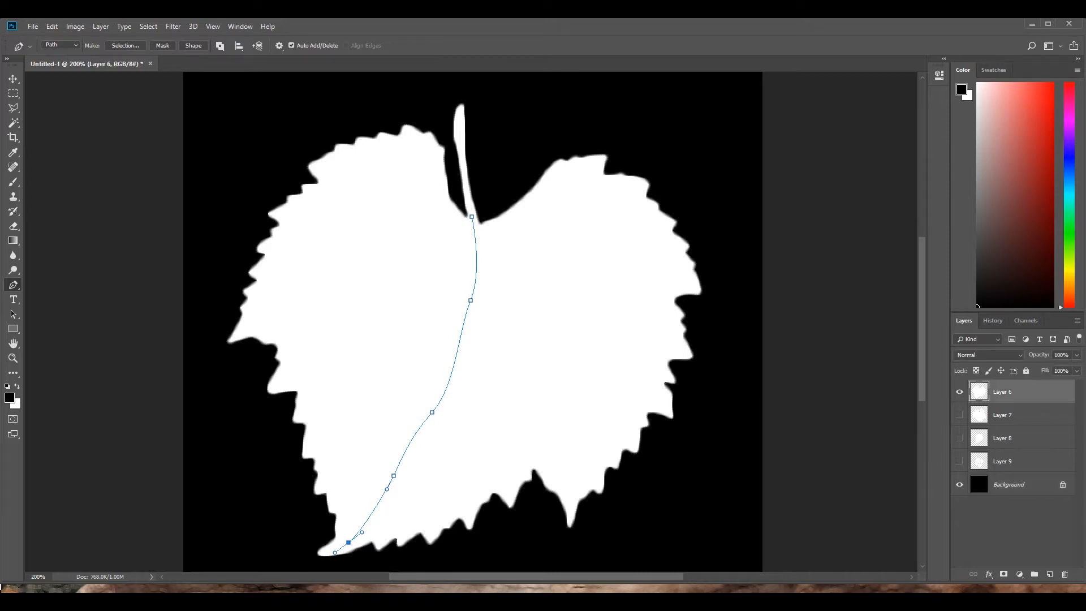
left_click(1049, 574)
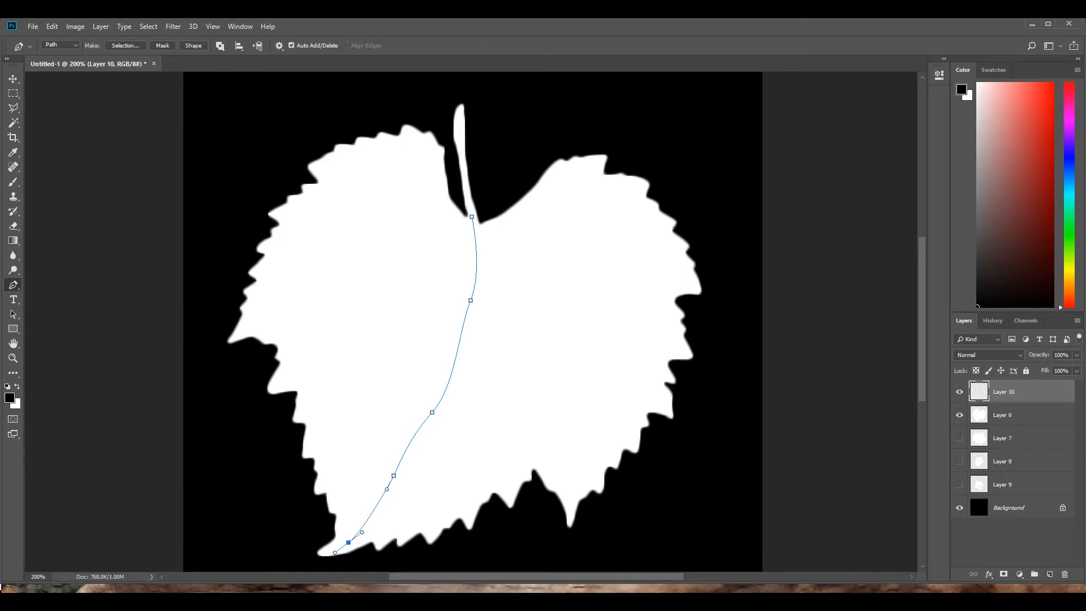
right_click(427, 224)
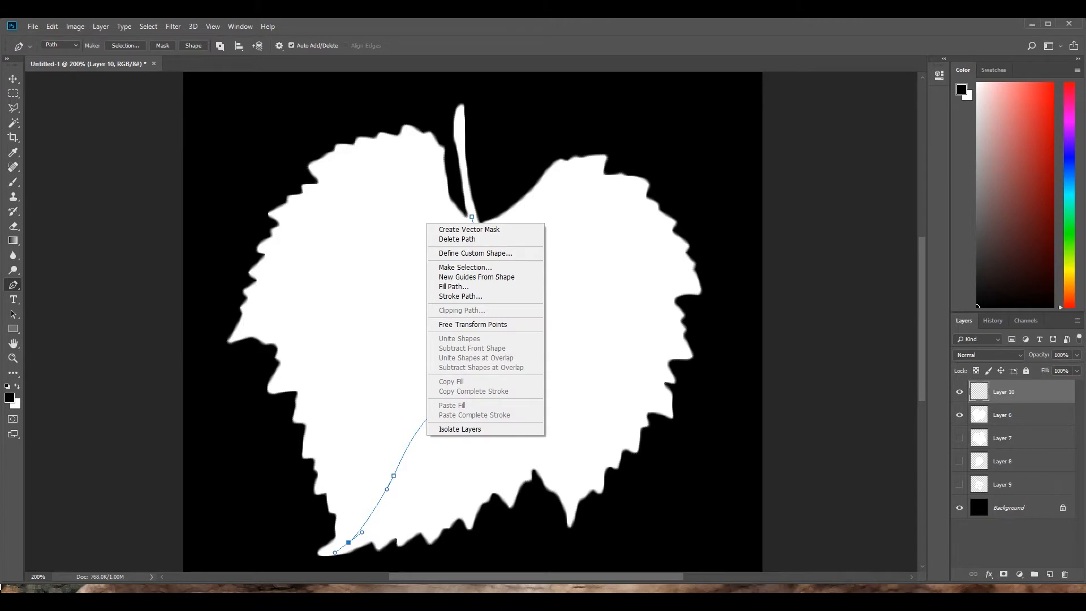
key("Escape")
key("b")
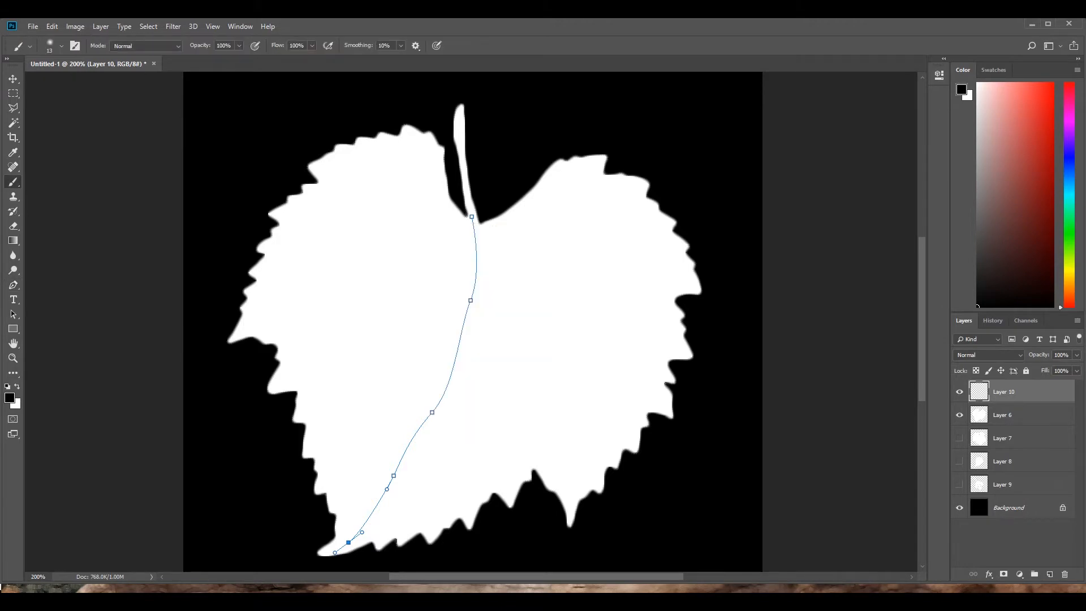
key("p")
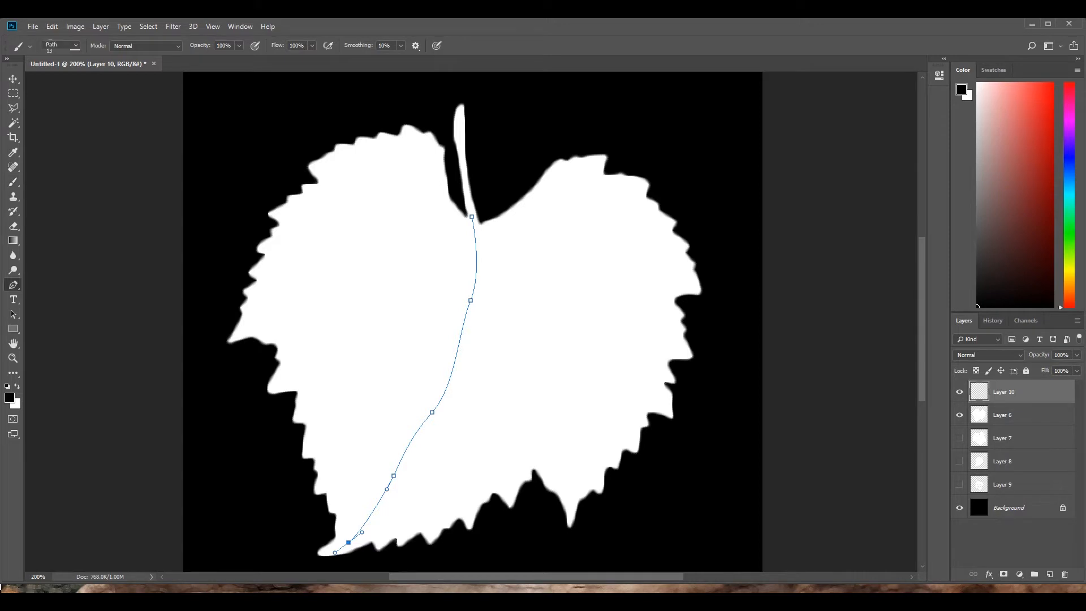
right_click(502, 245)
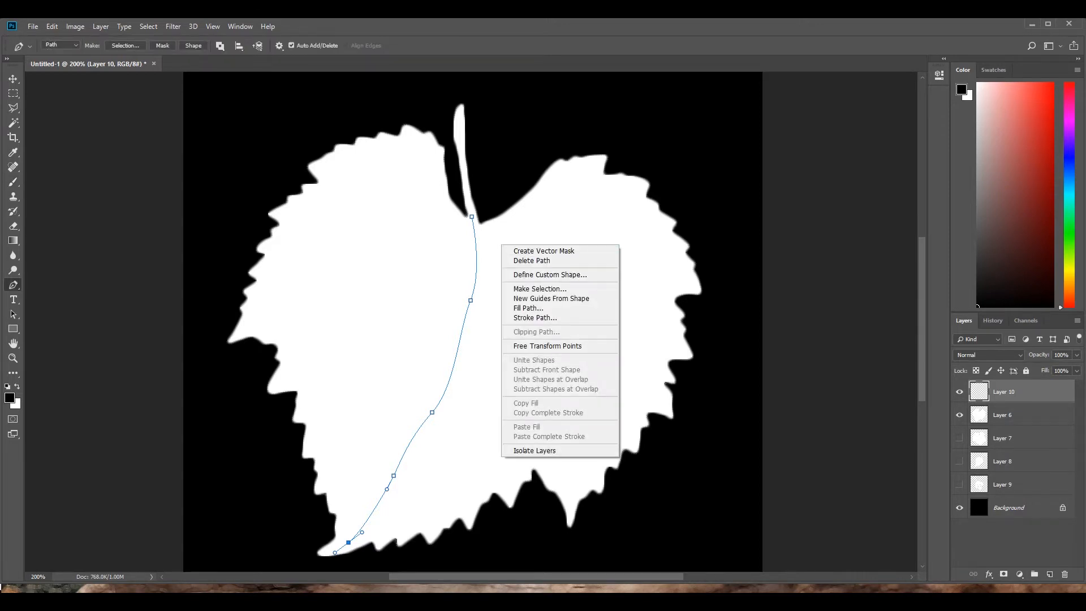
left_click(534, 317)
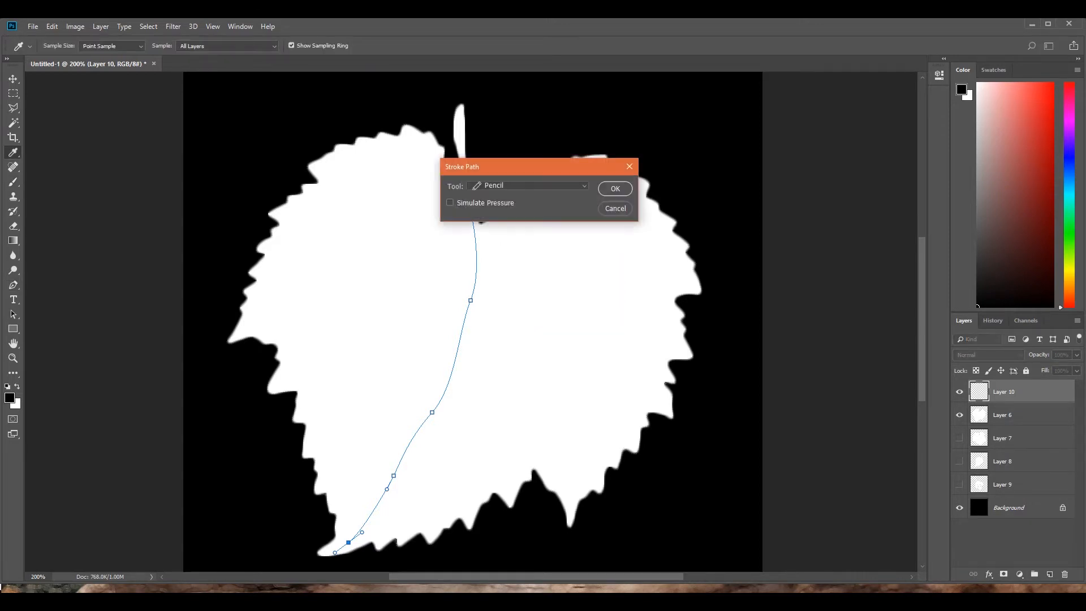
left_click(527, 186)
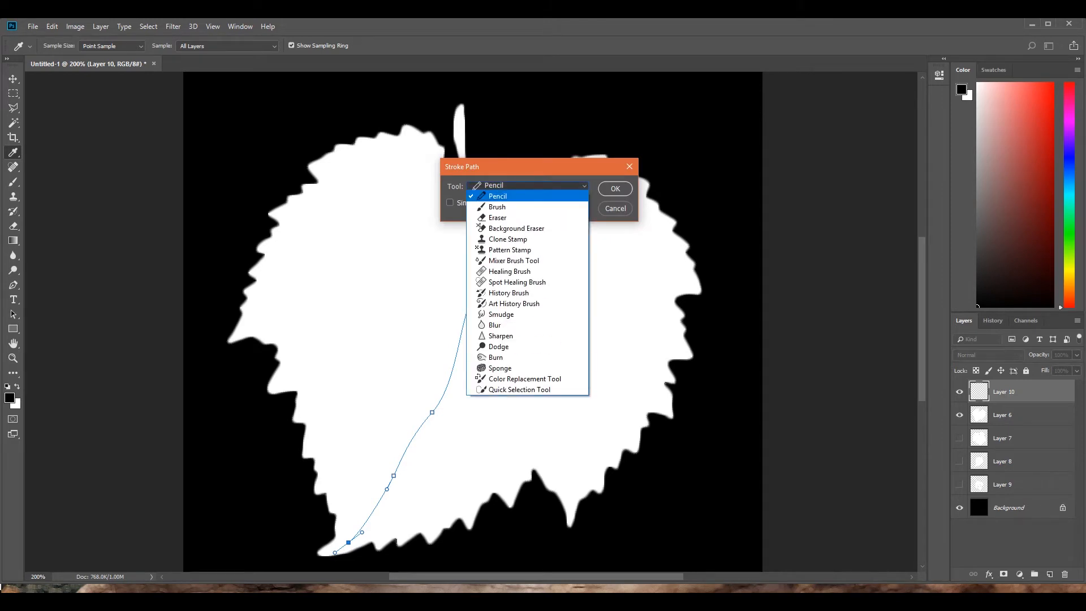
left_click(500, 206)
left_click(450, 203)
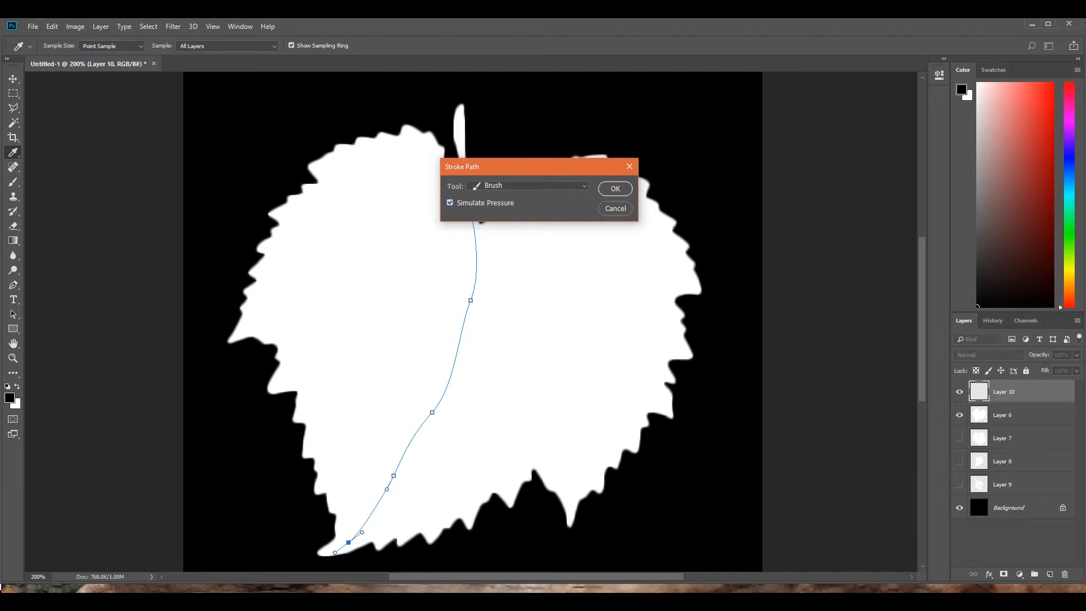
left_click(615, 209)
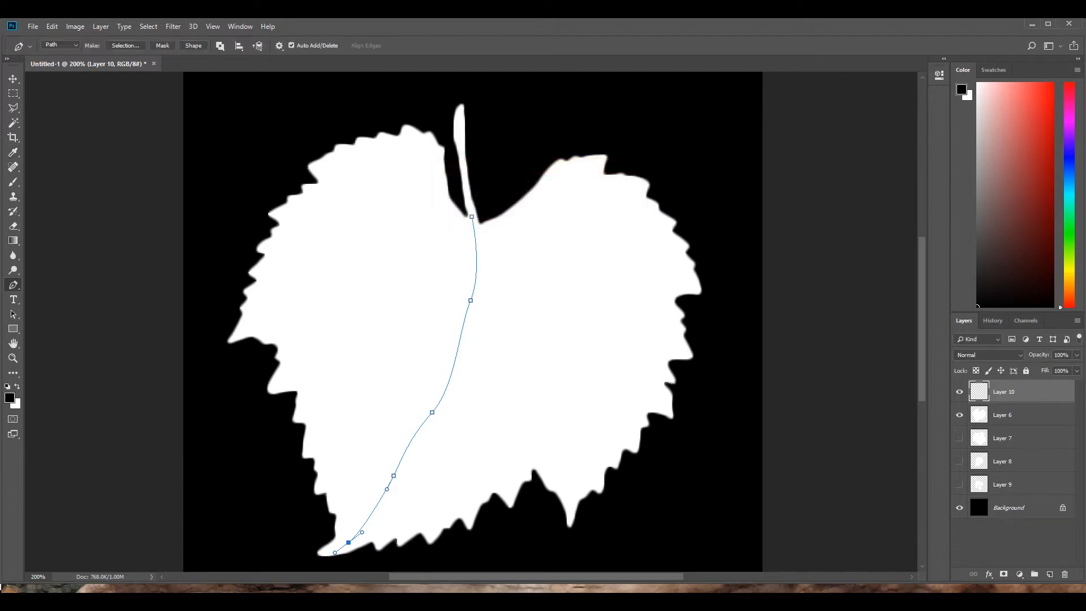
Set the foreground colour to white and stroke the midrib path with the Brush, with Simulate Pressure enabled.
left_click(977, 83)
right_click(490, 237)
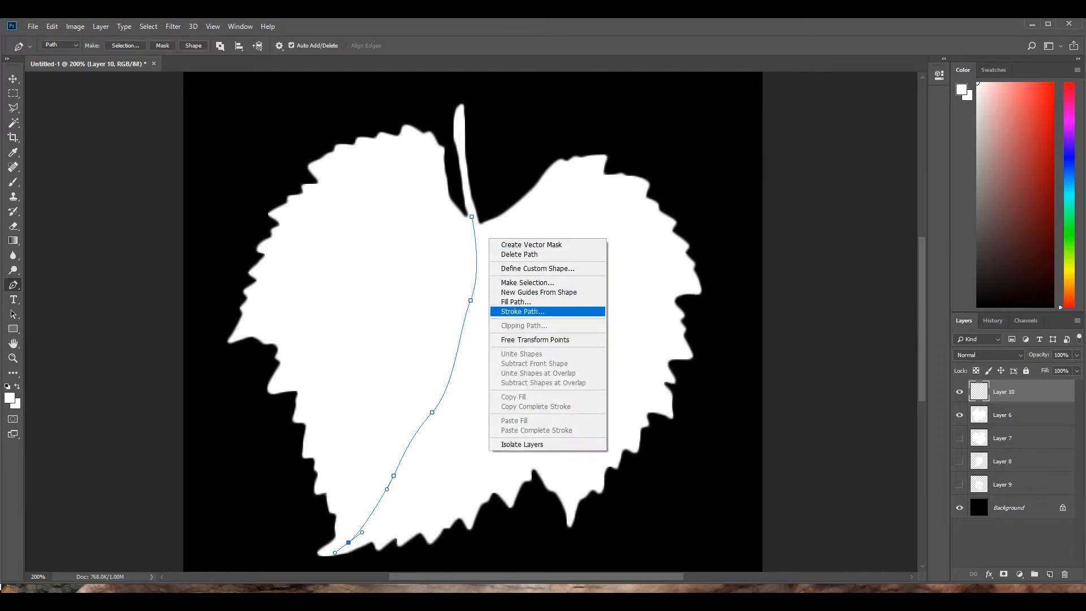
left_click(511, 311)
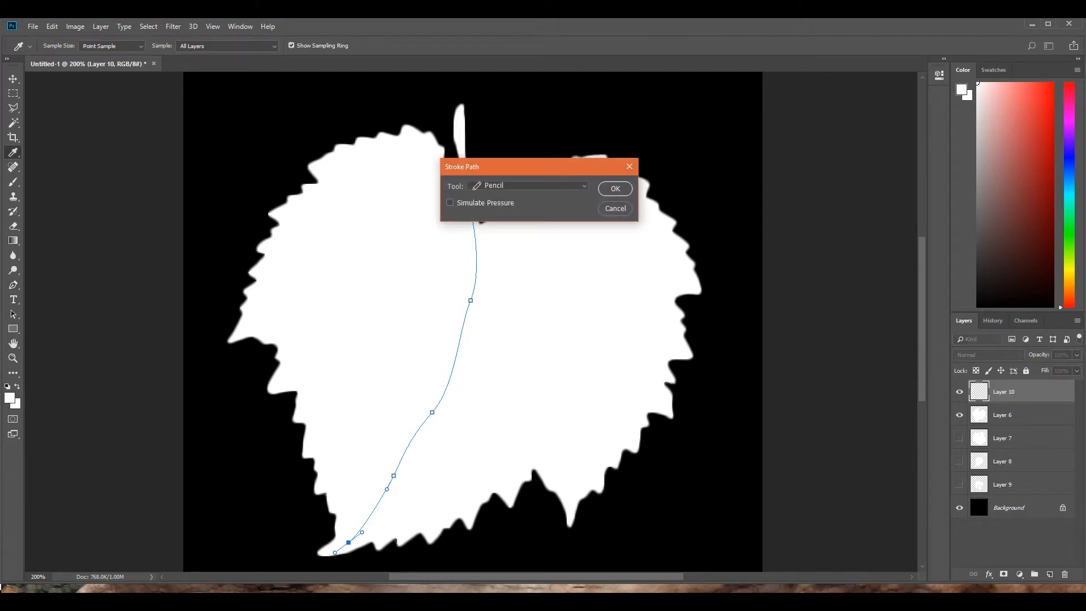
left_click(450, 202)
left_click(527, 185)
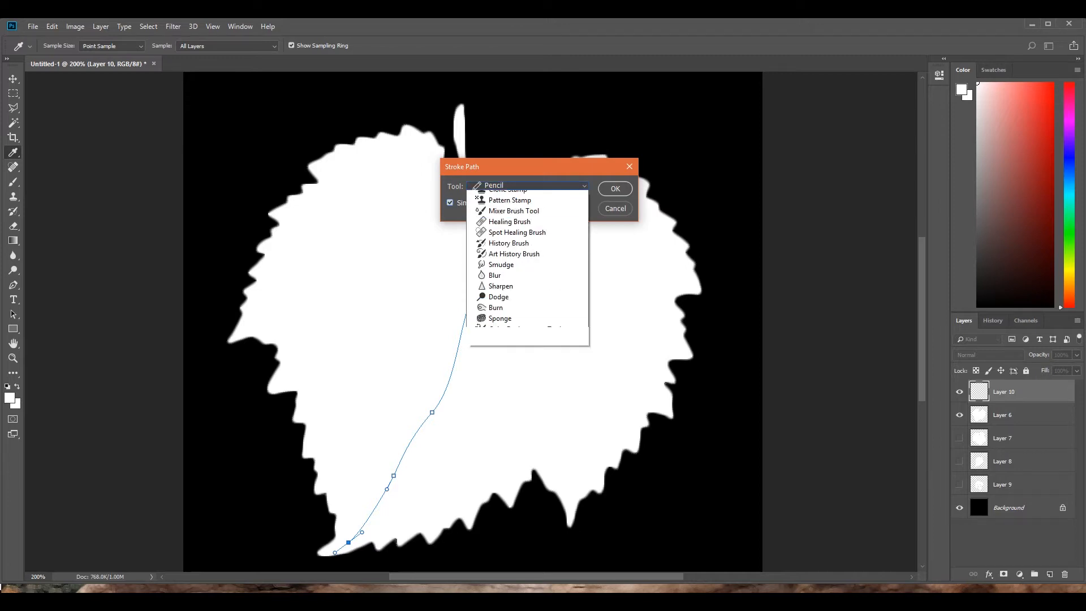
left_click(501, 206)
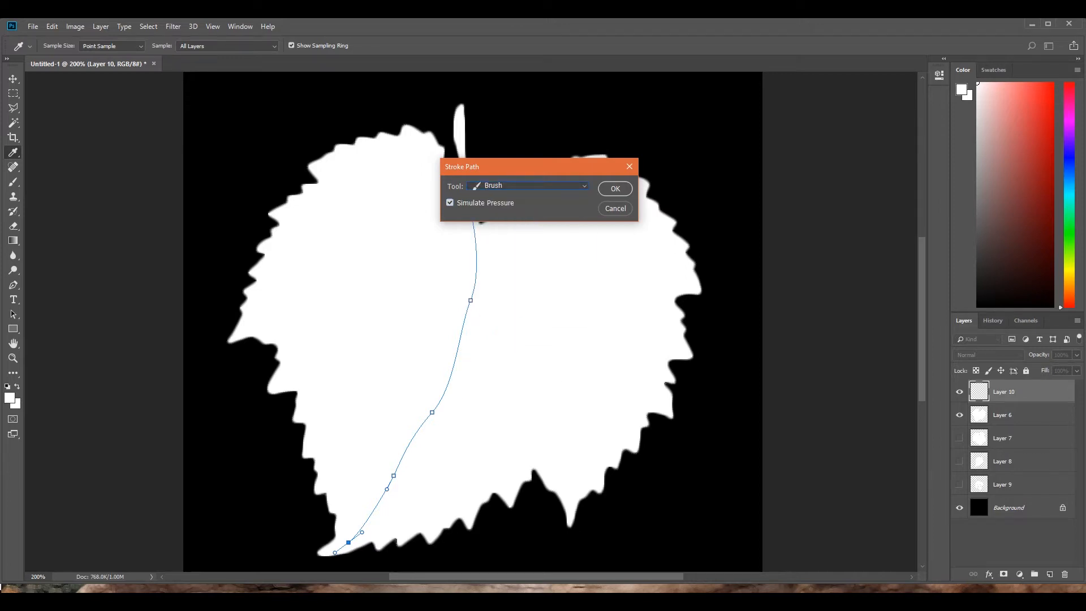
key("Return")
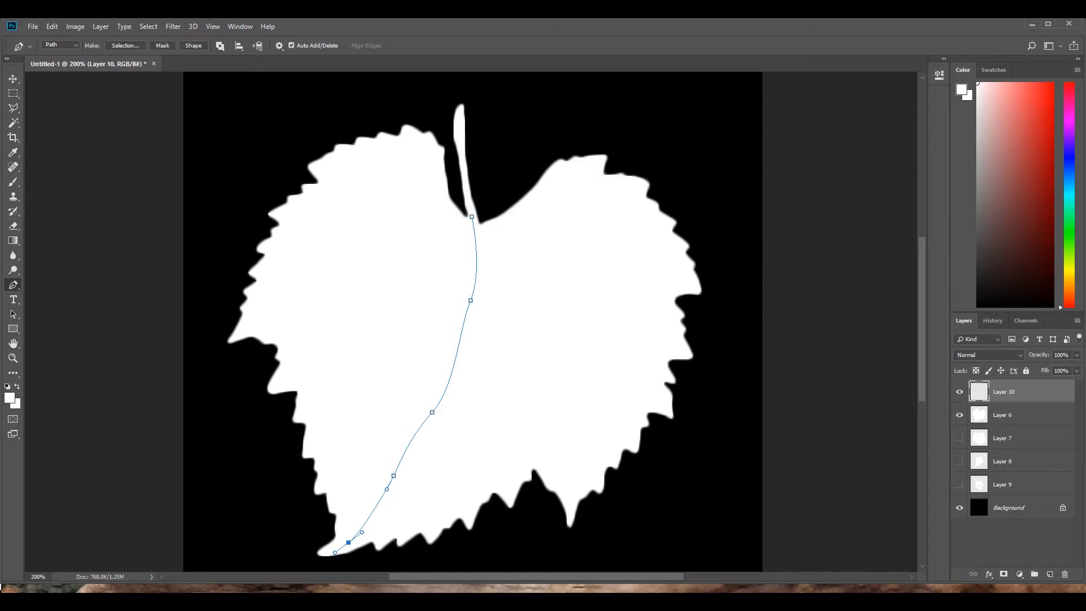
Darken the heart-shaped leaf on Layer 6 using Hue/Saturation with Lightness -14, and dismiss the midrib path.
left_click(1017, 415)
left_click(76, 26)
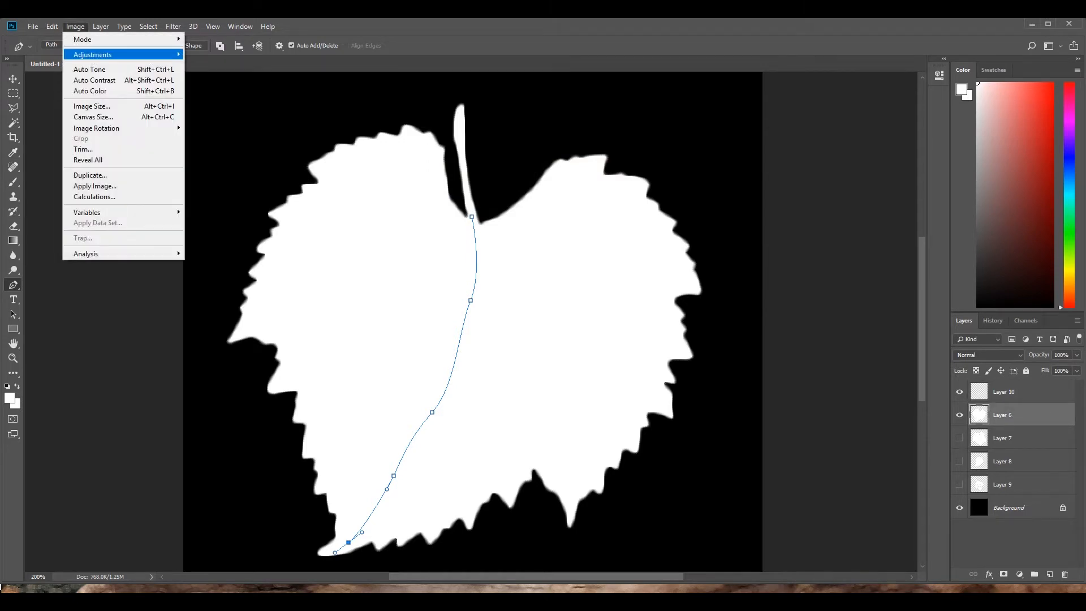
mouse_move(93, 55)
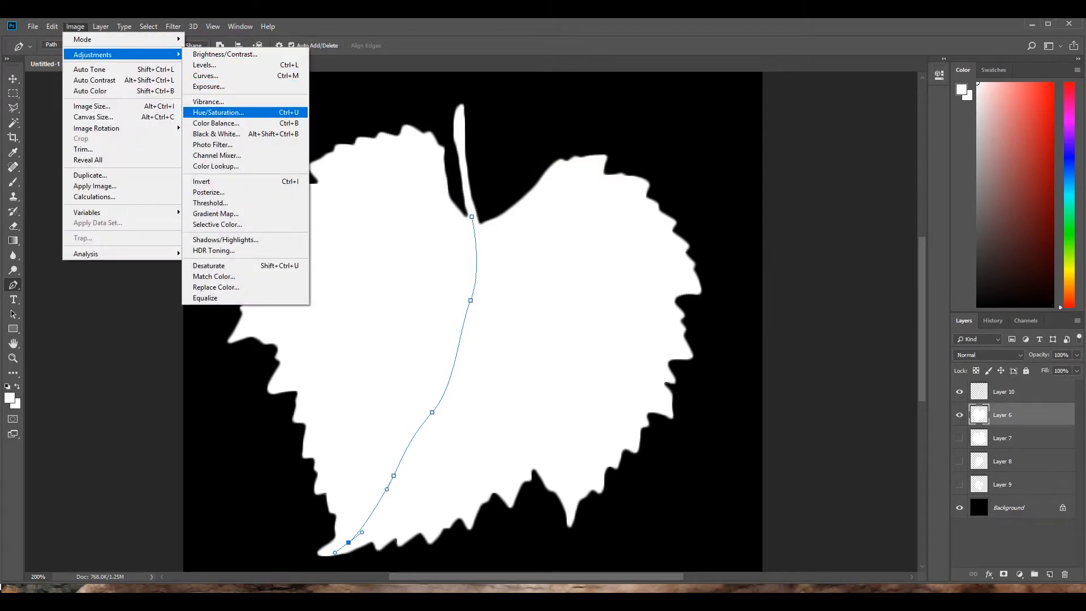
left_click(219, 112)
left_click_drag(509, 121, 709, 86)
left_click_drag(714, 223, 708, 224)
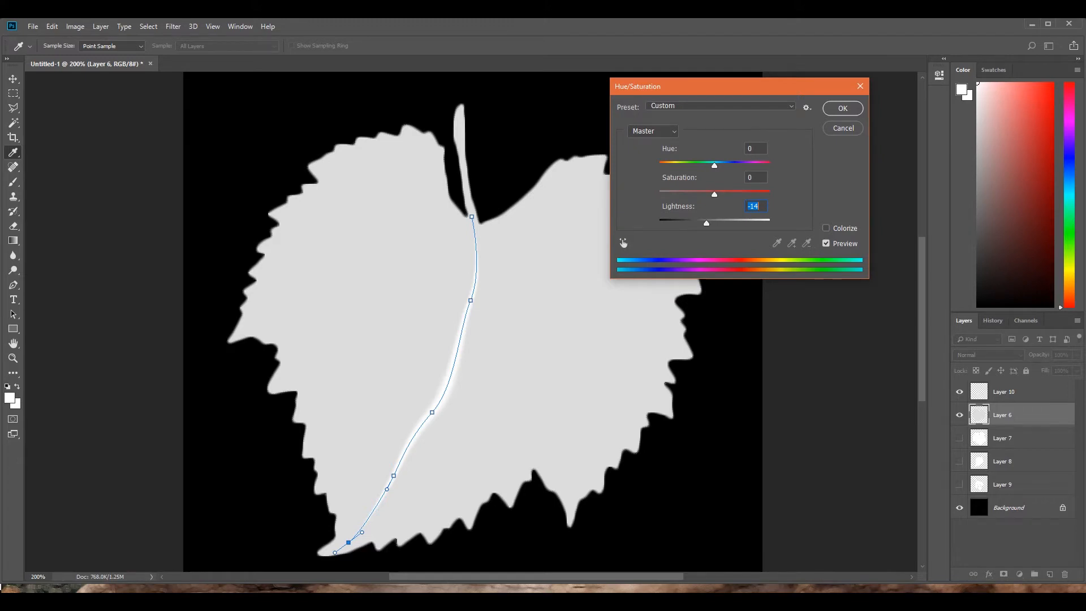
left_click(843, 108)
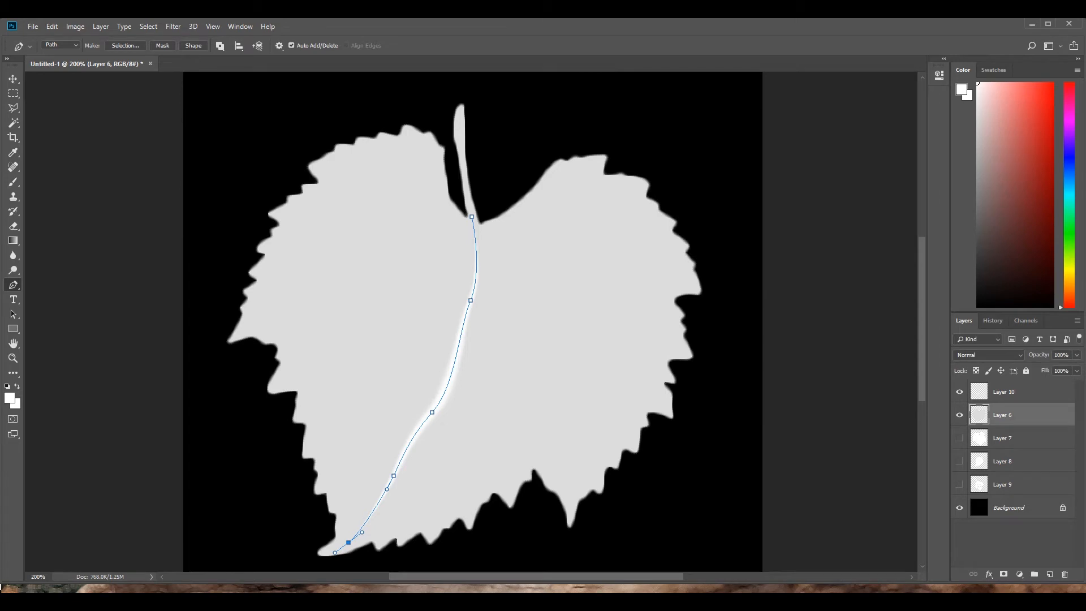
key("Return")
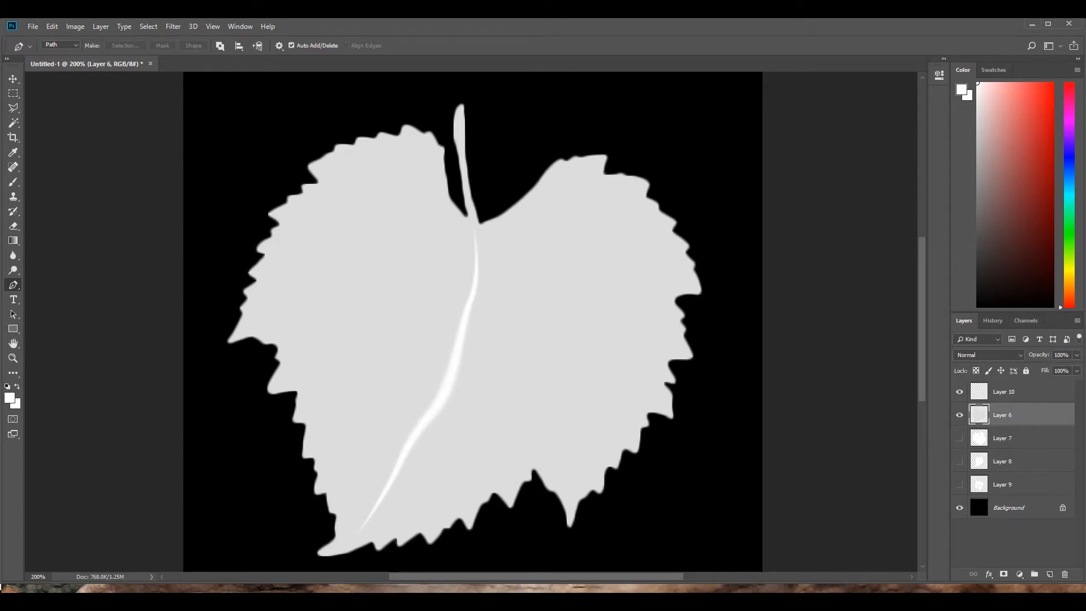
Merge the midrib stroke on Layer 10 with the leaf on Layer 6, and show Layer 7 beneath the merged layer.
left_click(1004, 392, "ctrl")
right_click(1012, 396)
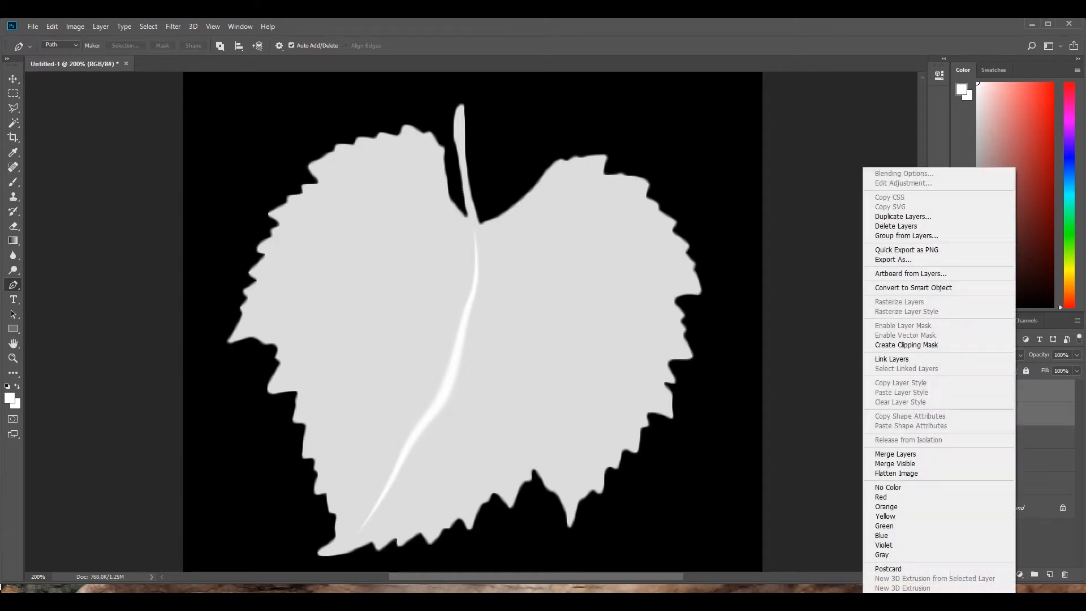
left_click(895, 454)
left_click(959, 391)
left_click(959, 414)
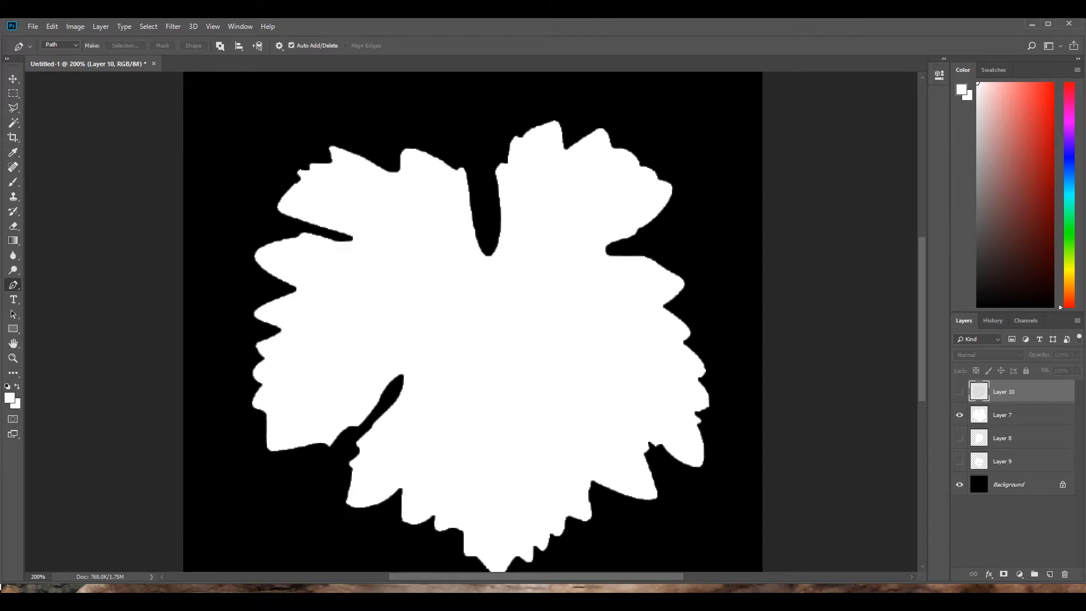
left_click(959, 391)
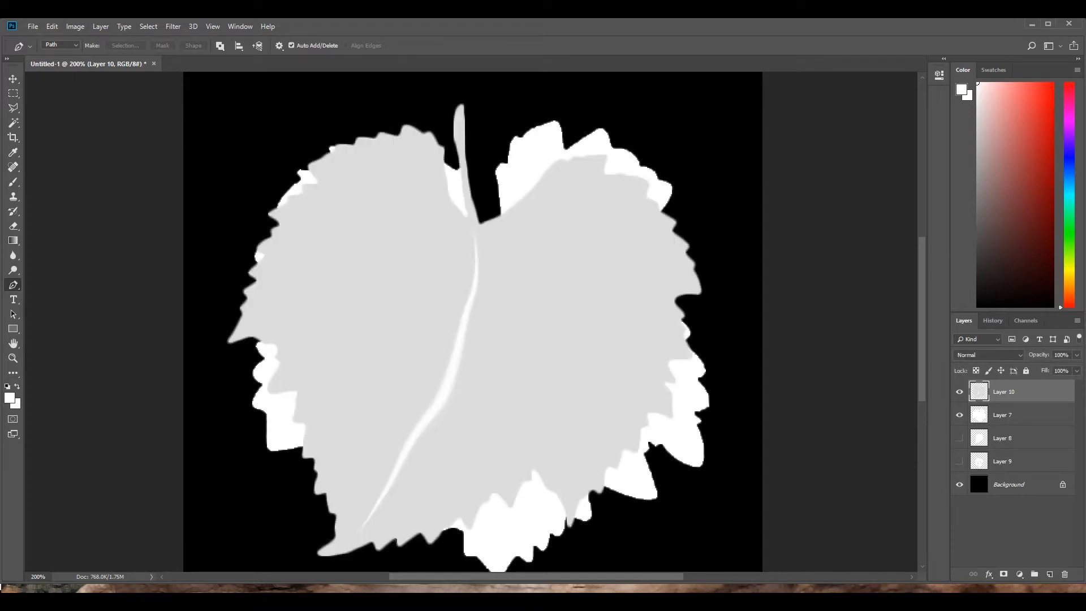
Darken the leaf on Layer 7 using Hue/Saturation with Lightness -13.
left_click(1012, 415)
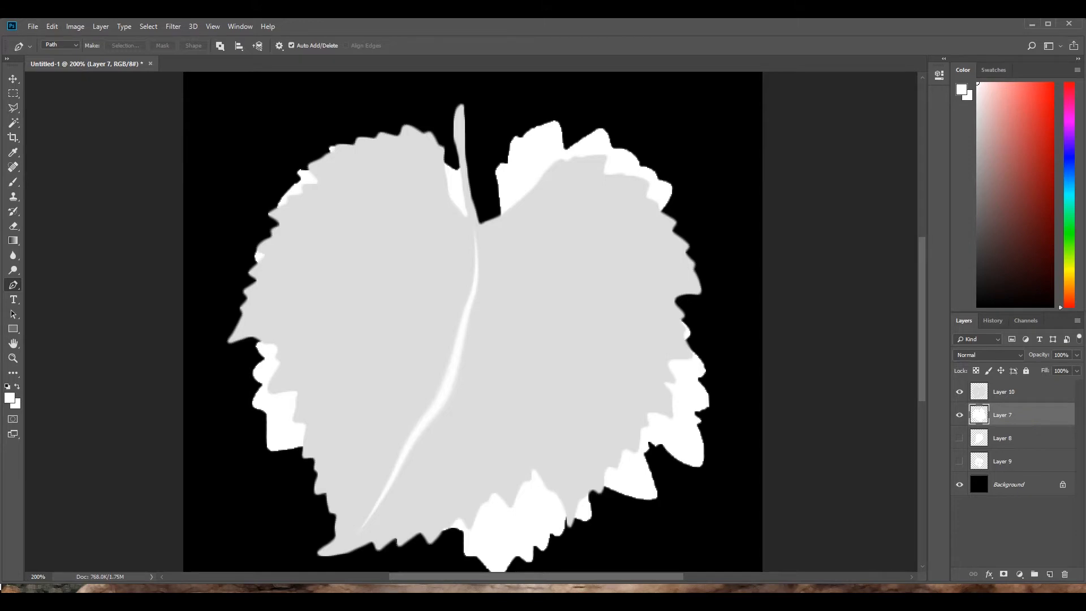
left_click(75, 27)
mouse_move(93, 54)
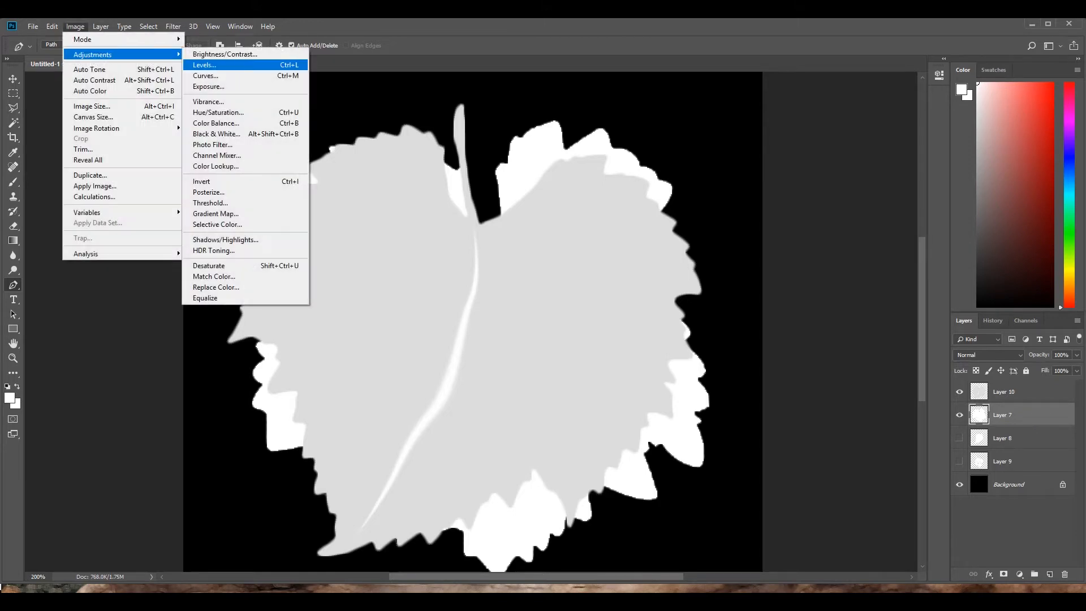
left_click(218, 112)
left_click_drag(707, 87, 782, 81)
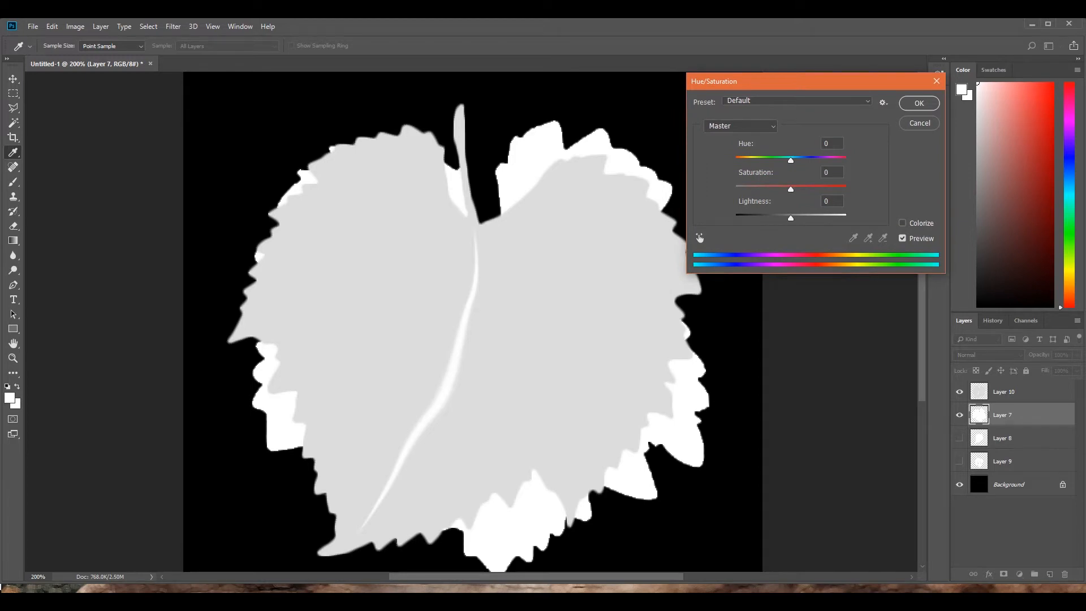
left_click_drag(790, 218, 782, 218)
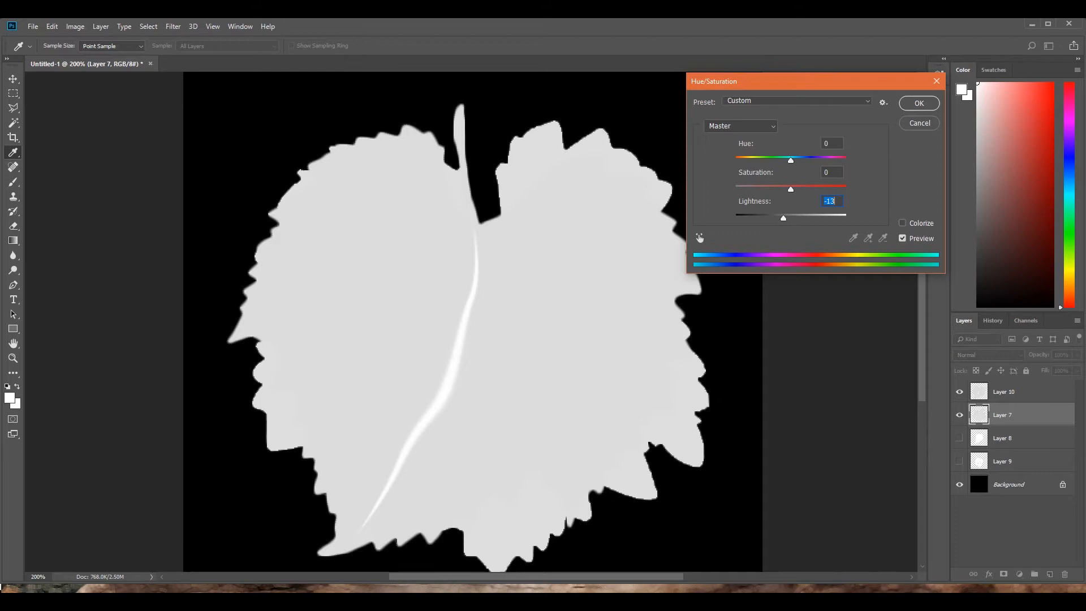
key("Return")
key("p")
Show Layer 8 and darken its leaf using Hue/Saturation with Lightness -13.
left_click(959, 438)
left_click(1012, 438)
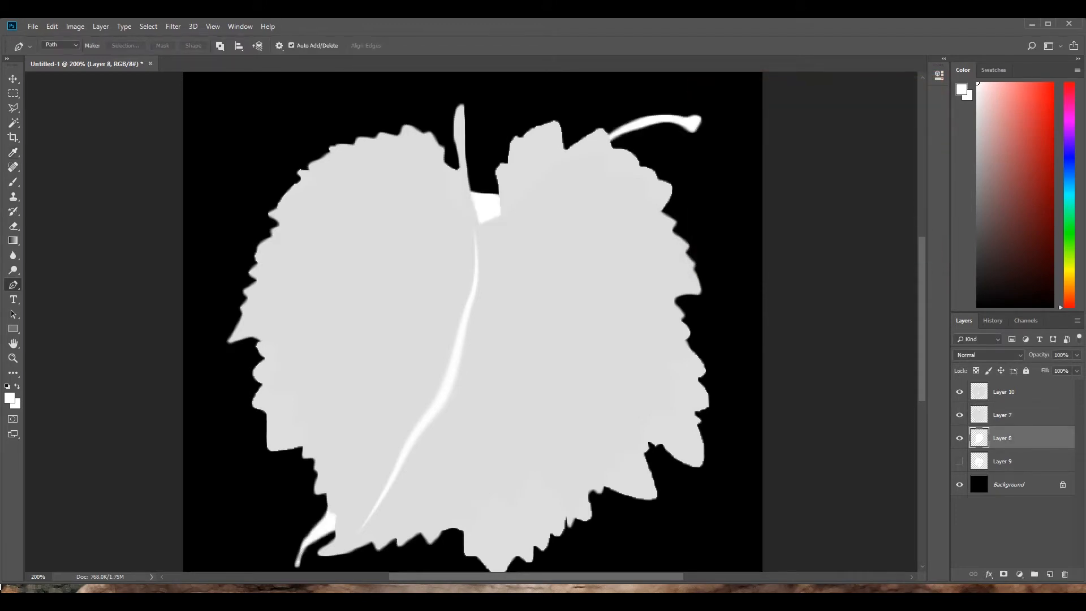
left_click(75, 27)
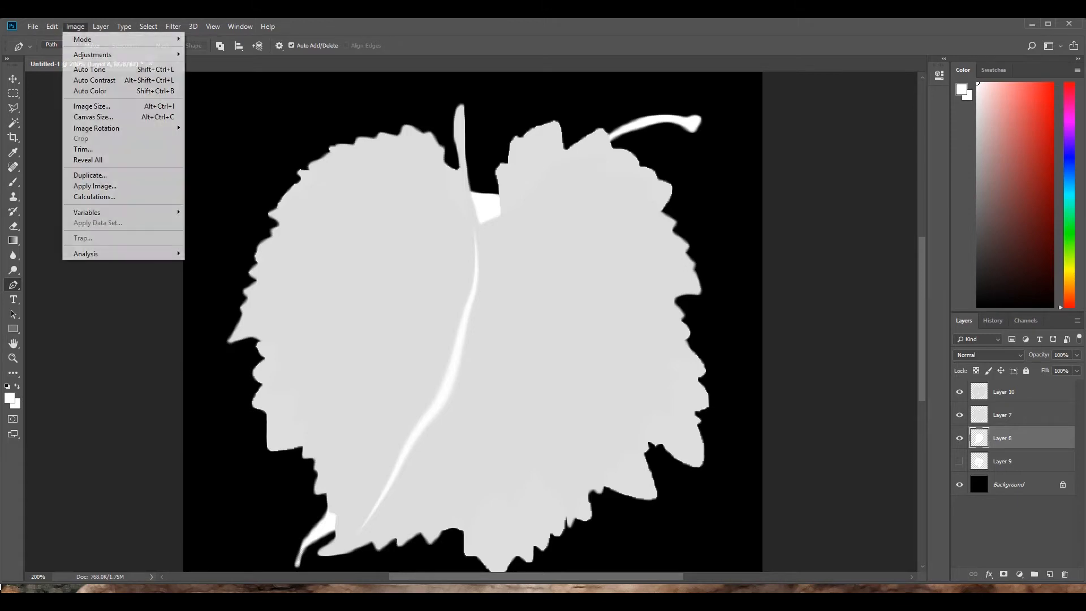
mouse_move(113, 55)
left_click(218, 111)
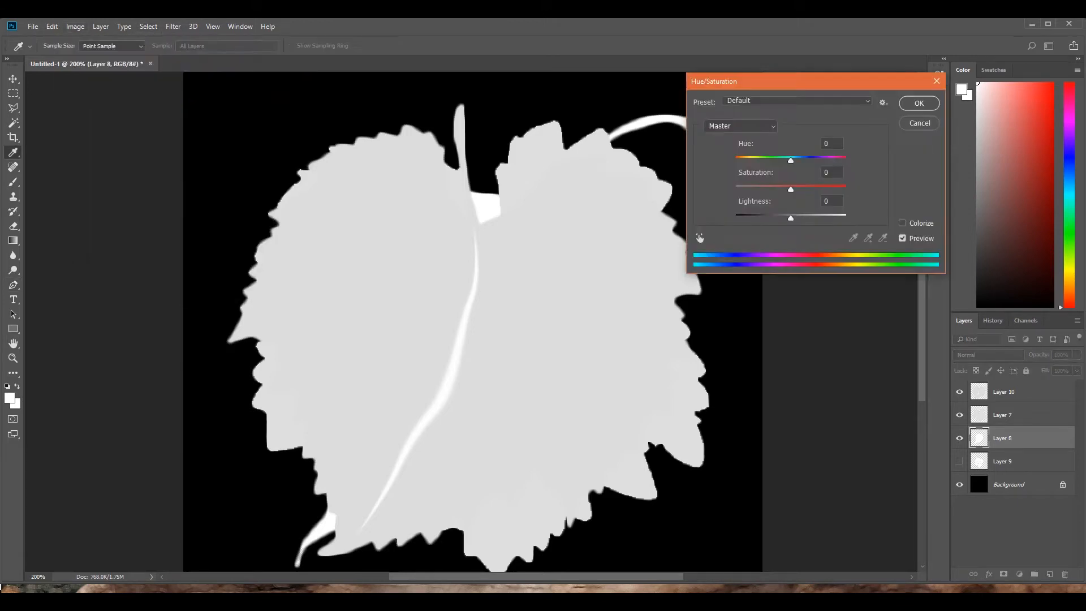
left_click_drag(791, 219, 783, 218)
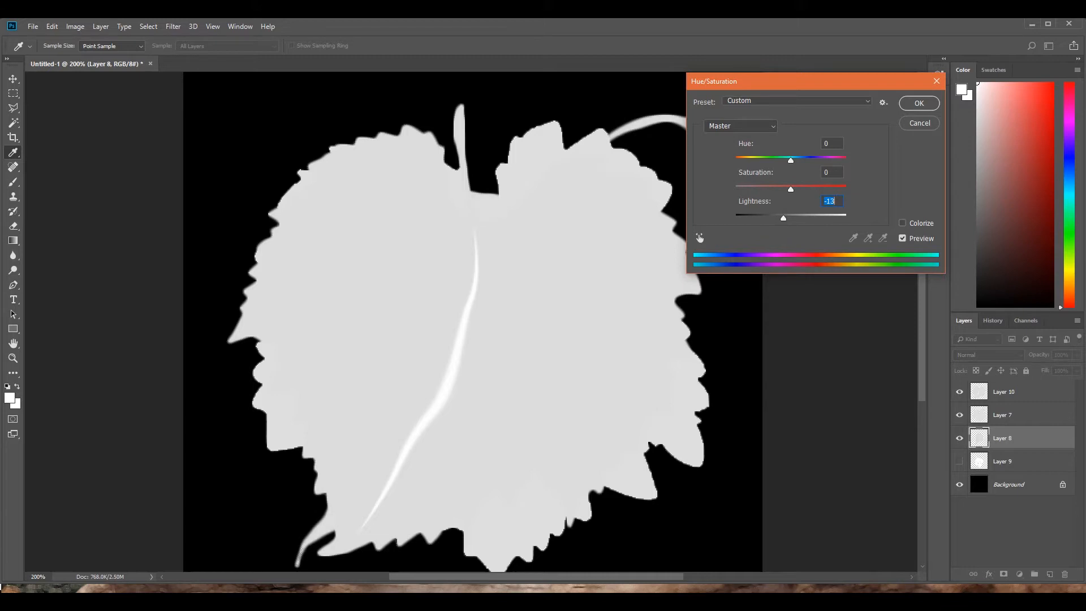
left_click(919, 104)
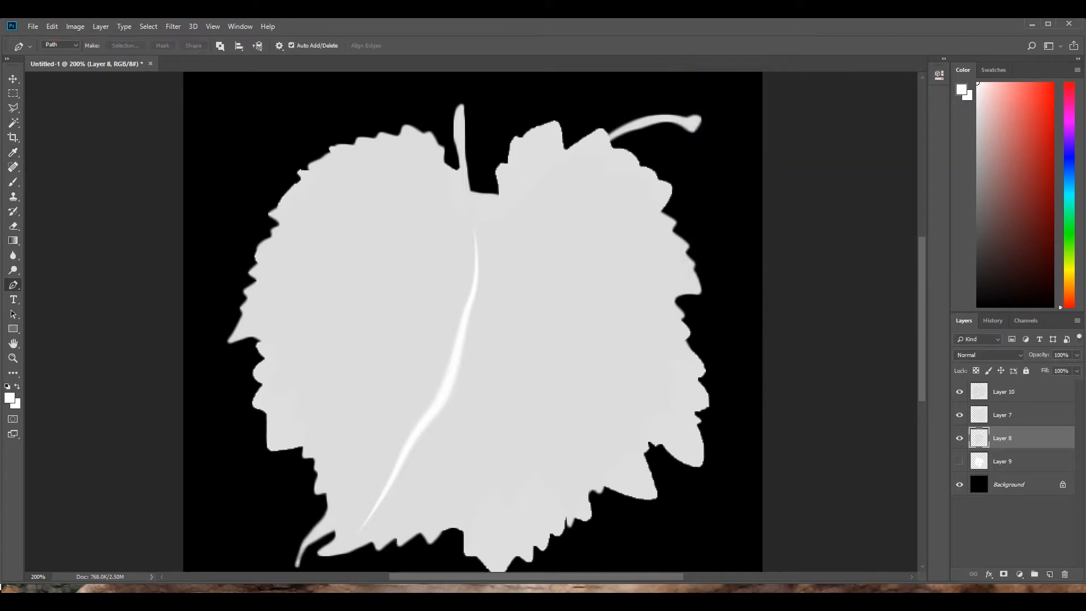
Show Layer 9 and darken its leaf using Hue/Saturation with Lightness -15.
left_click(959, 461)
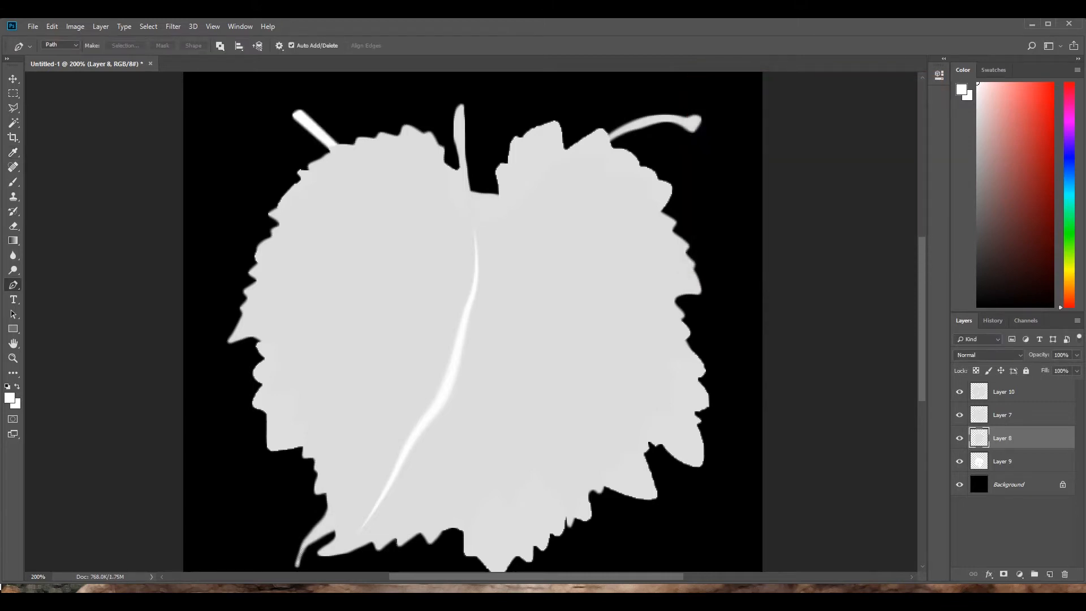
left_click(1018, 461)
left_click(75, 26)
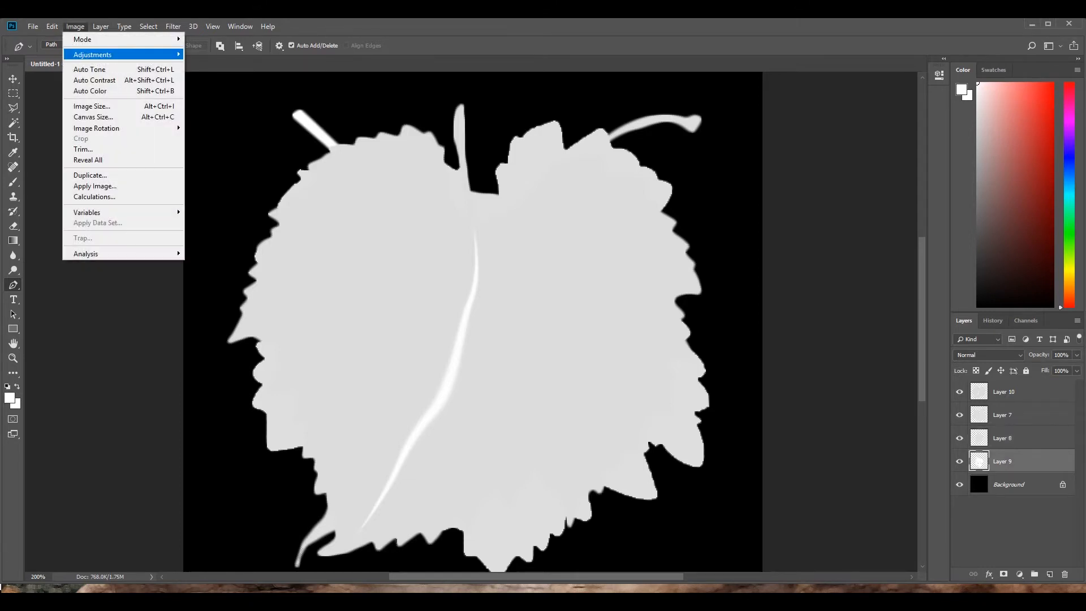
mouse_move(92, 54)
left_click(218, 112)
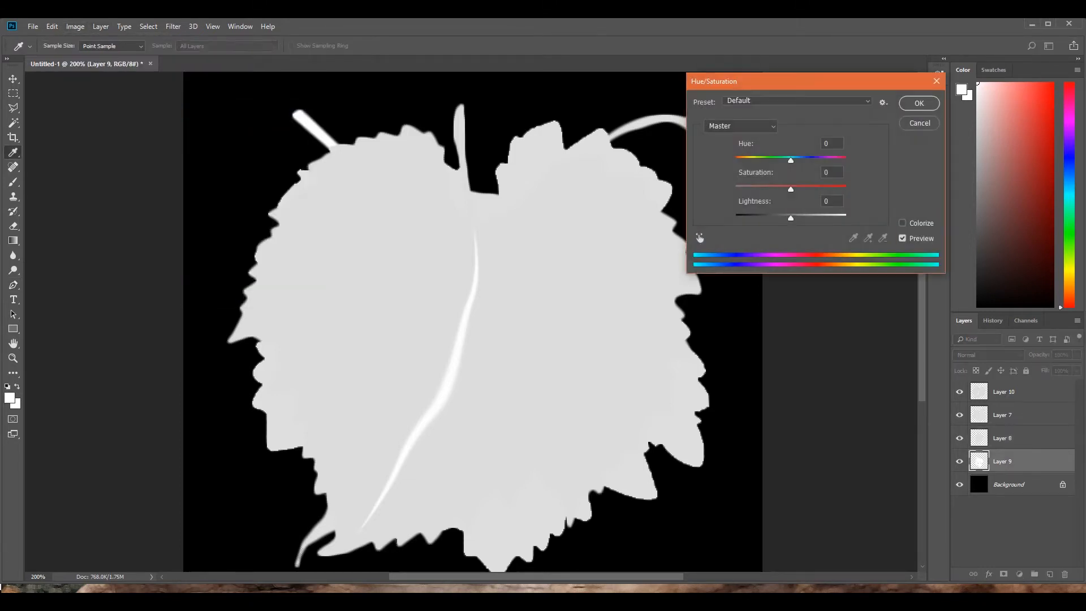
left_click_drag(790, 218, 782, 219)
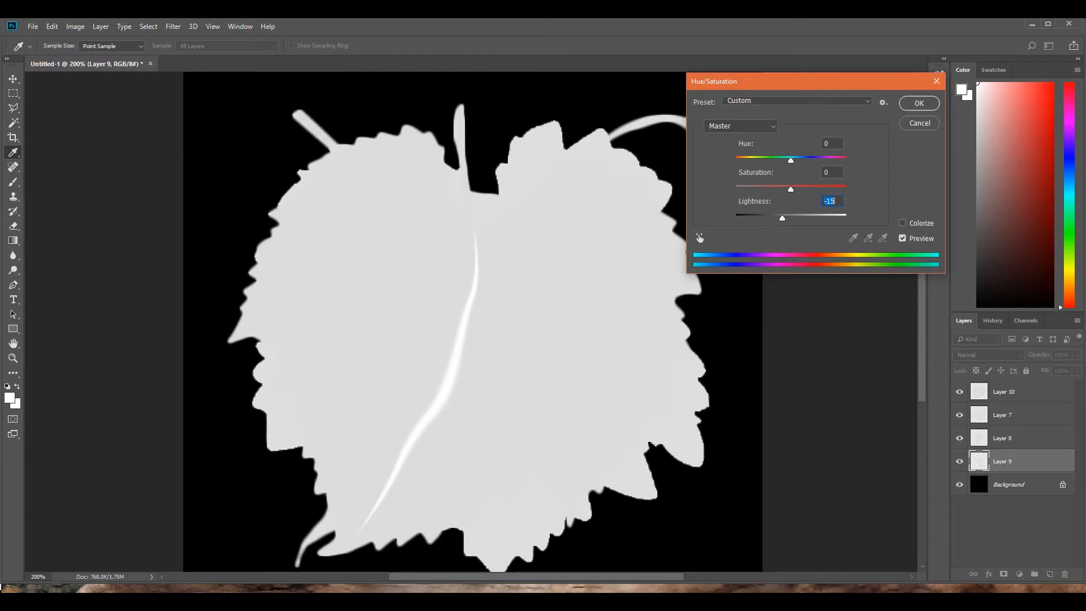
key("Return")
key("p")
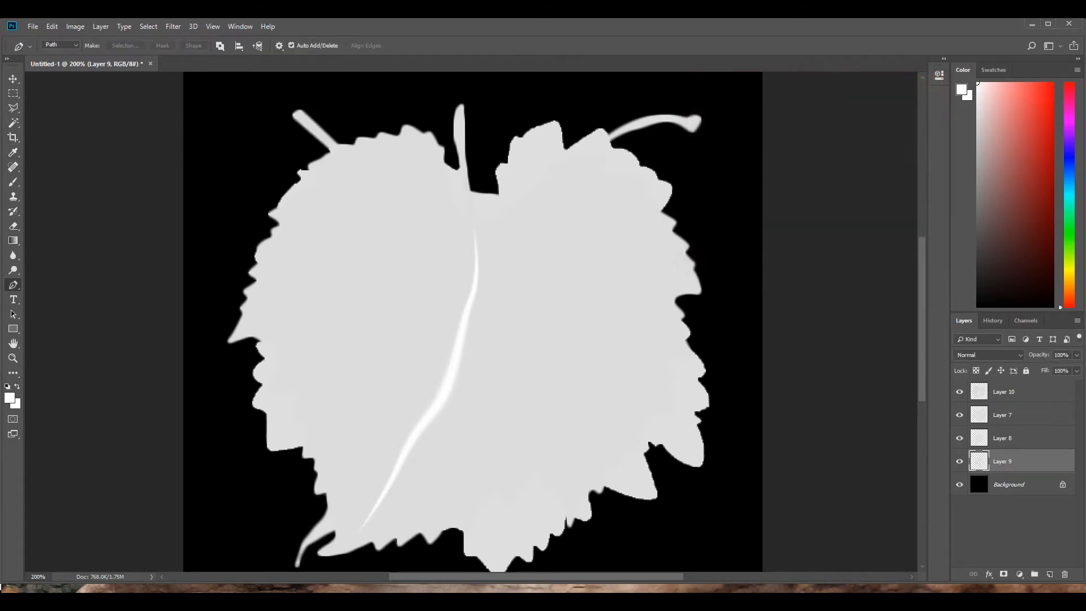
Isolate the lobed leaf on Layer 7 by hiding Layers 10, 8 and 9, and create a new layer above it.
left_click(959, 391)
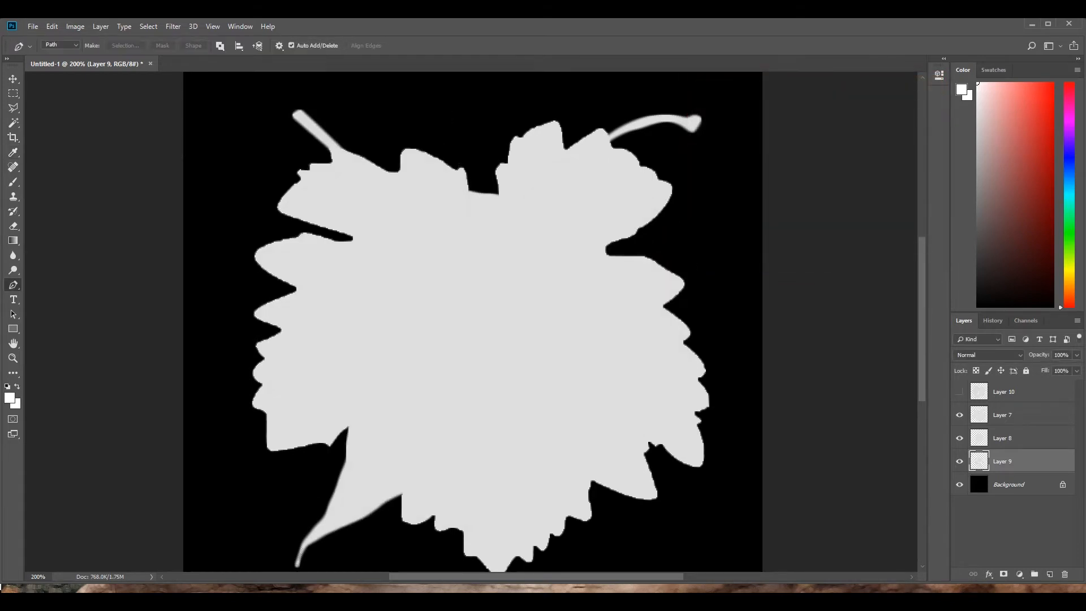
left_click_drag(959, 438, 959, 460)
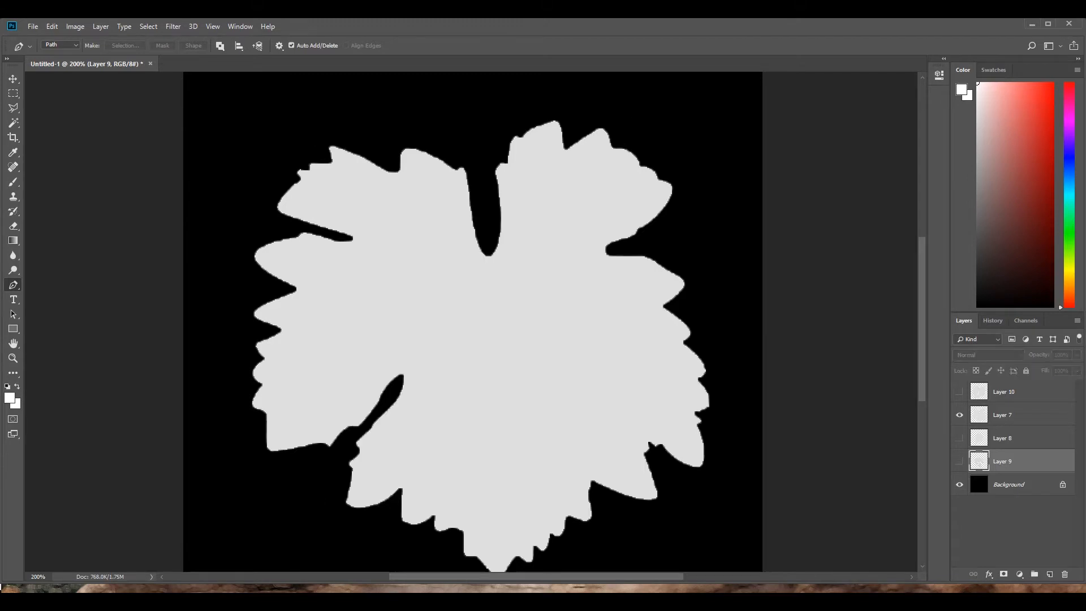
left_click(1007, 415)
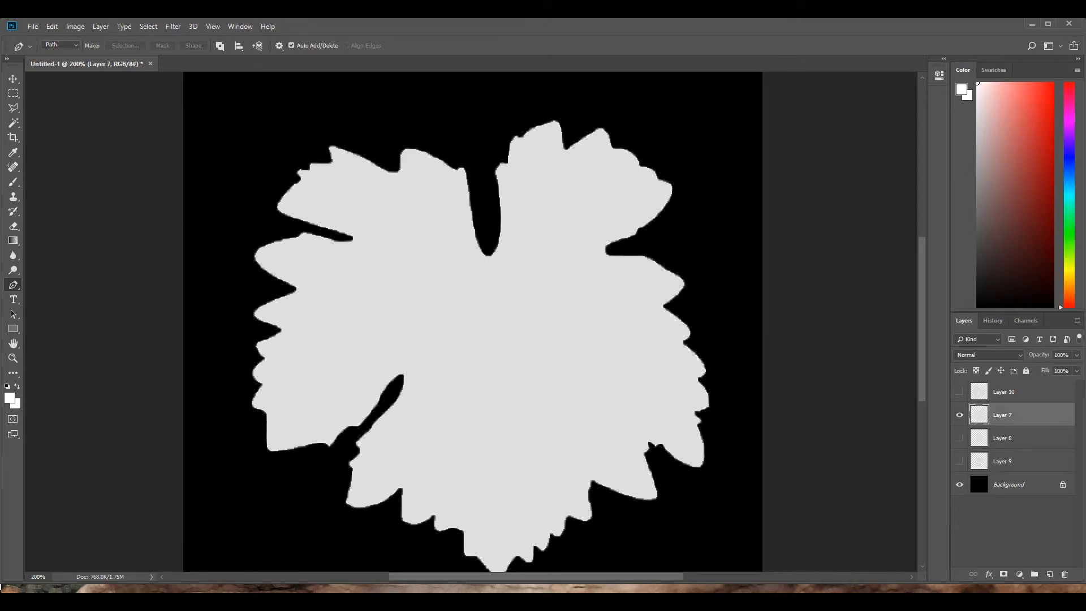
left_click(1049, 574)
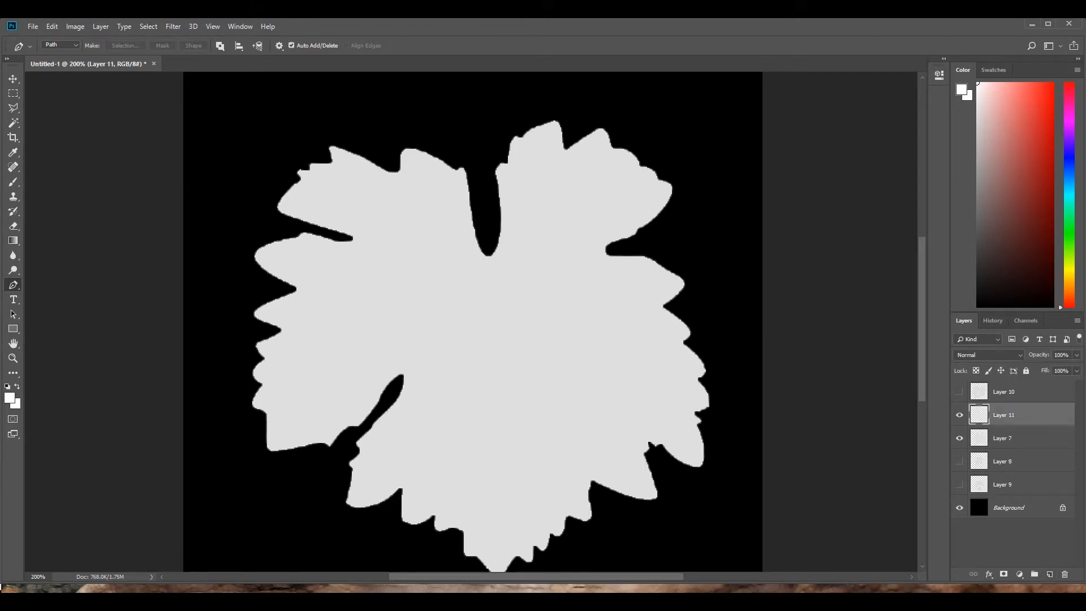
Draw a curved four-point Pen path from the lobed leaf's upper notch down to its lower tip.
left_click(488, 256)
left_click_drag(490, 261, 489, 263)
left_click_drag(506, 344, 501, 370)
left_click_drag(503, 435, 493, 460)
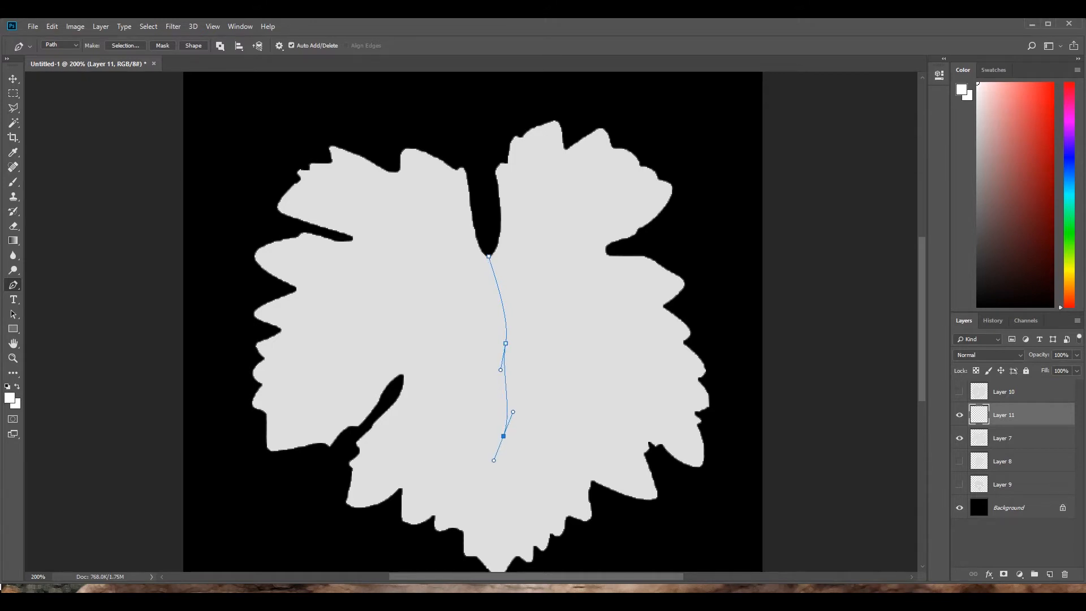
scroll(498, 452, "down", 3)
left_click_drag(496, 497, 501, 529)
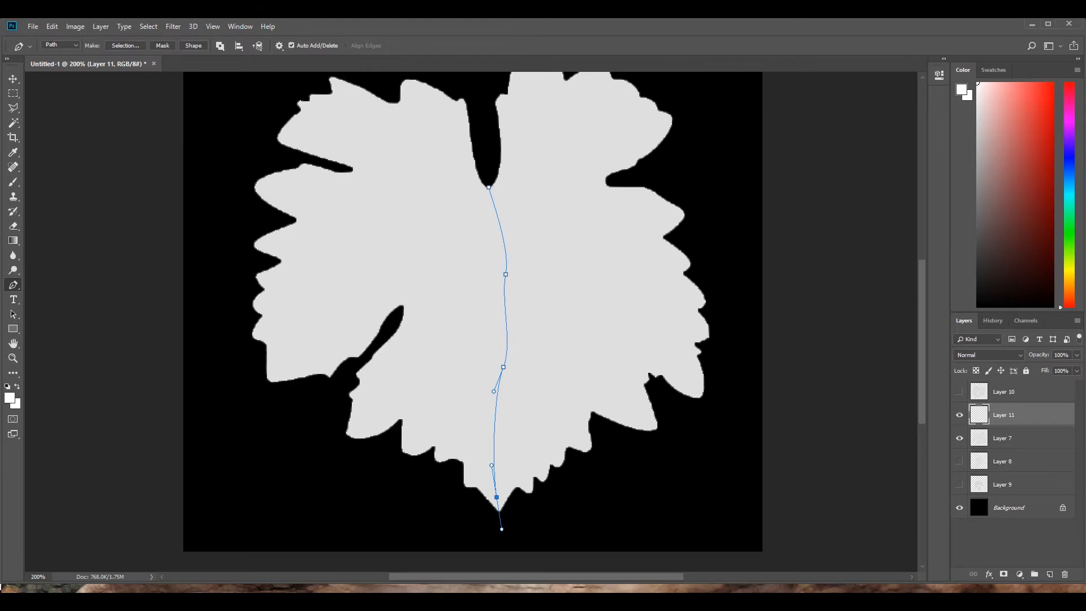
Stroke the midrib path in white on Layer 11, dismiss the path, and toggle the layer's visibility to check the vein.
right_click(507, 338)
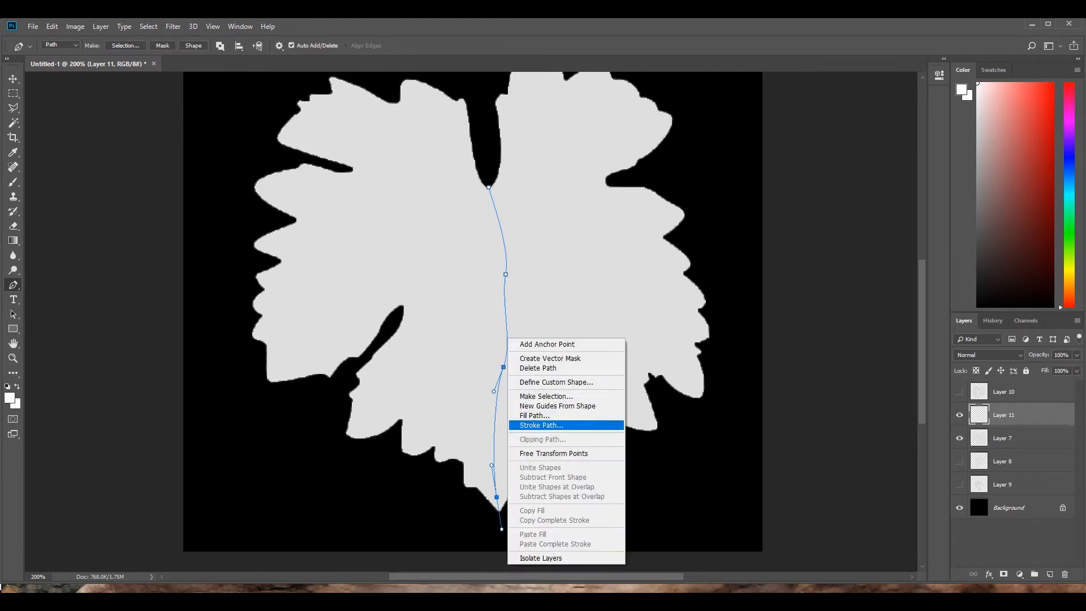
left_click(541, 425)
key("Return")
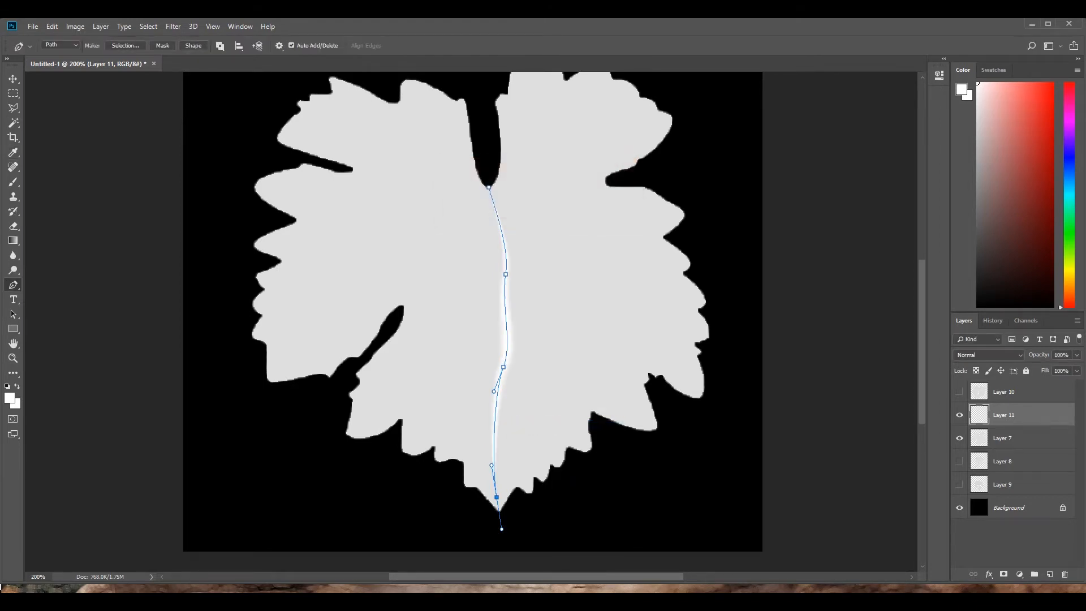
key("Return")
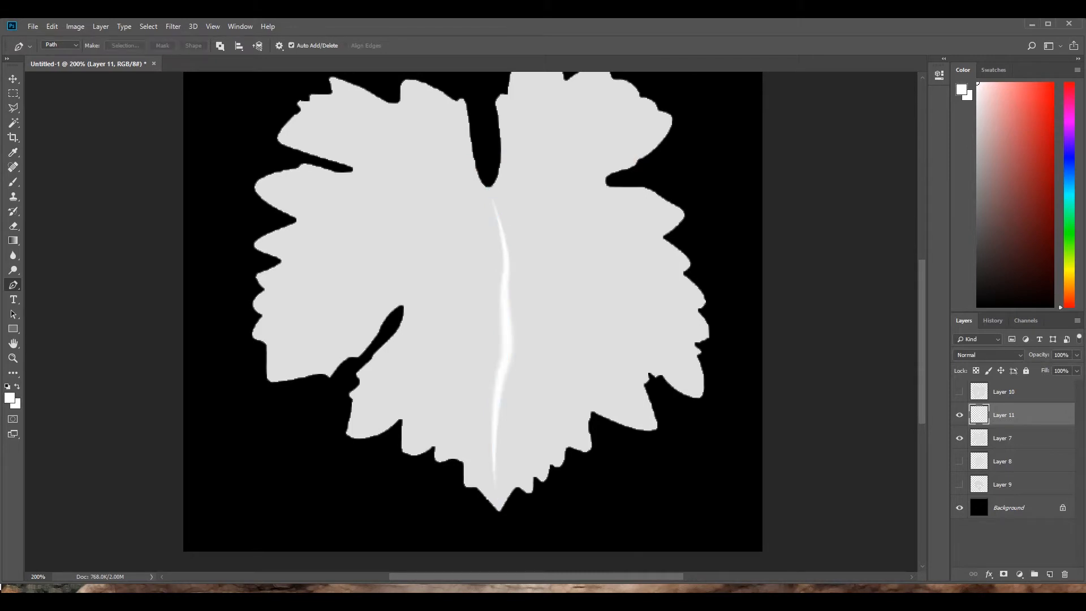
left_click(959, 415)
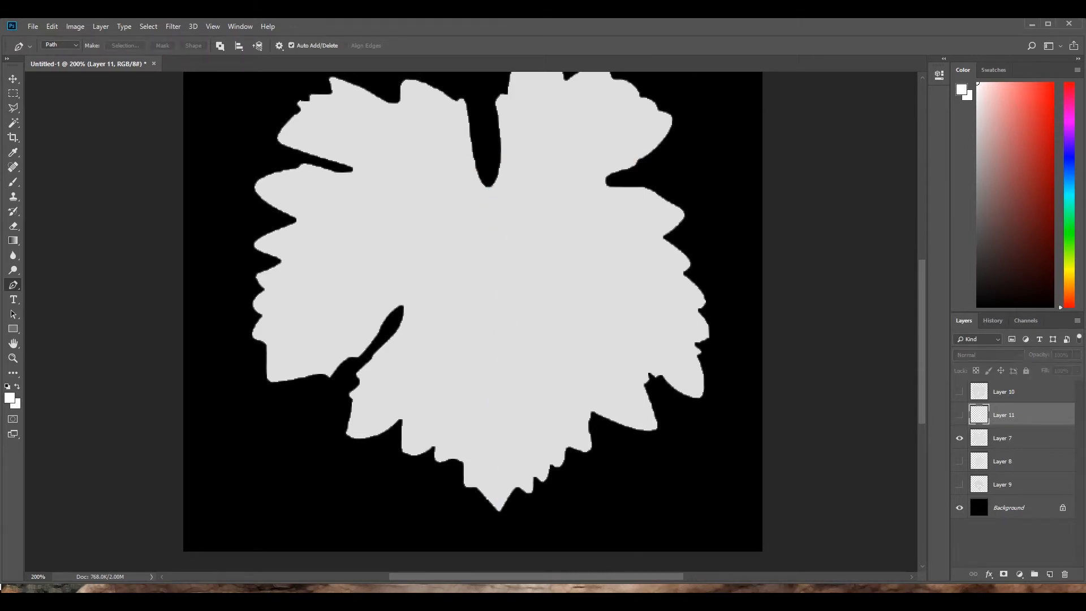
left_click(959, 415)
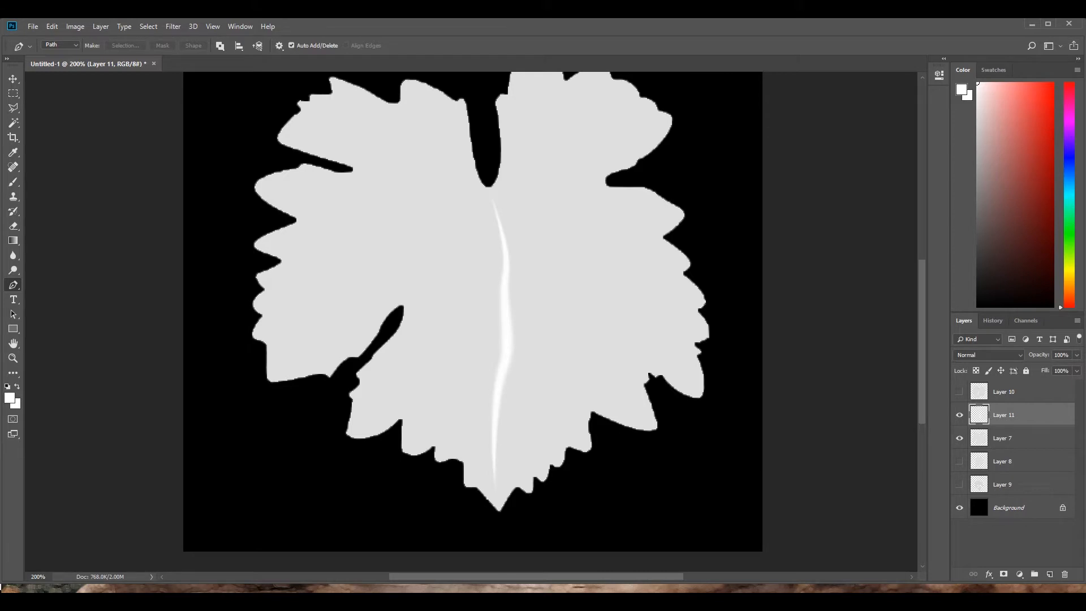
Merge the midrib stroke on Layer 11 with the leaf on Layer 7, and show Layer 8.
left_click(1003, 438, "shift")
right_click(1003, 438)
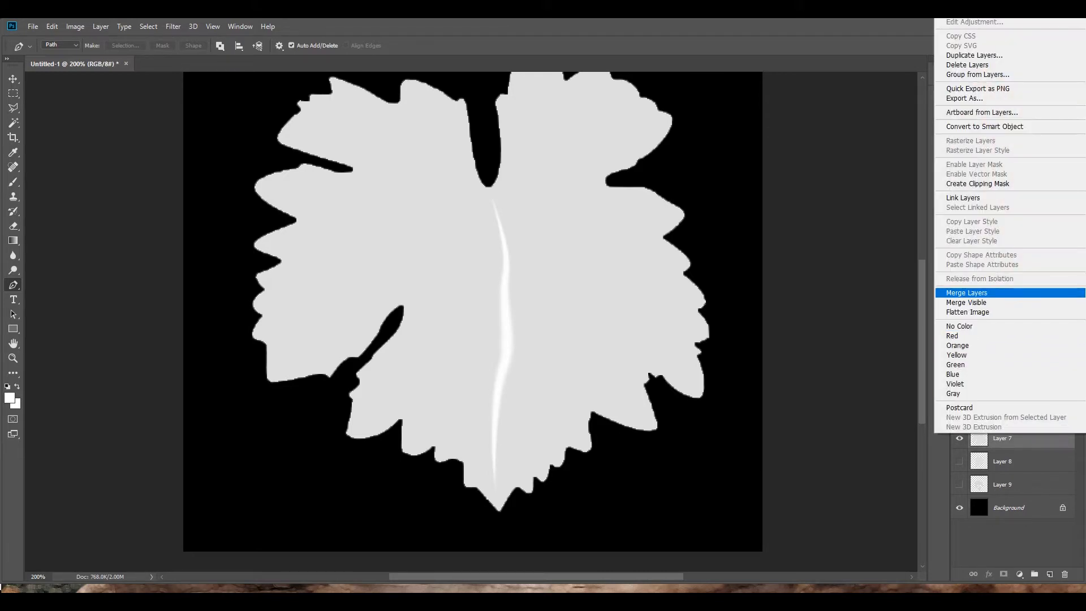
left_click(965, 292)
left_click(959, 437)
left_click(959, 414)
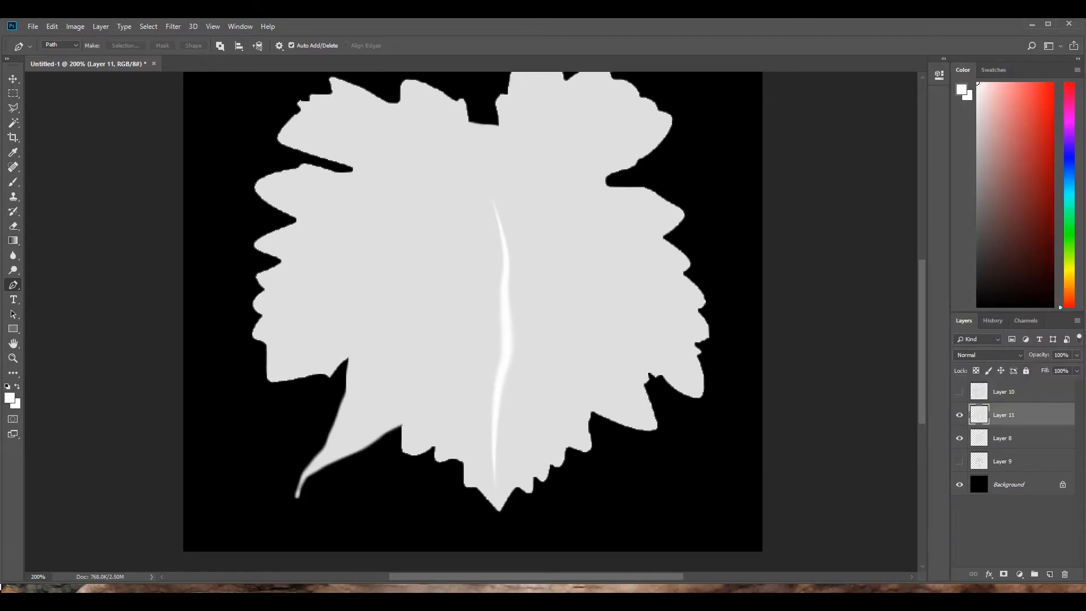
Add a new layer above Layer 8 and draw a curved four-point Pen path on it from the leaf's stem joint to its lower tip.
left_click(1003, 437)
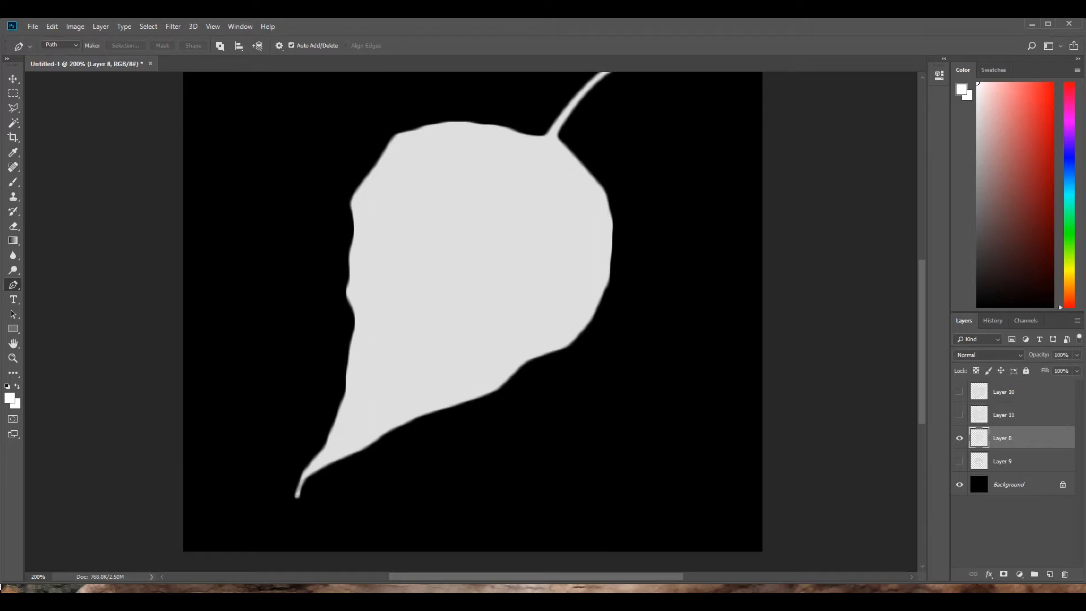
left_click(1049, 574)
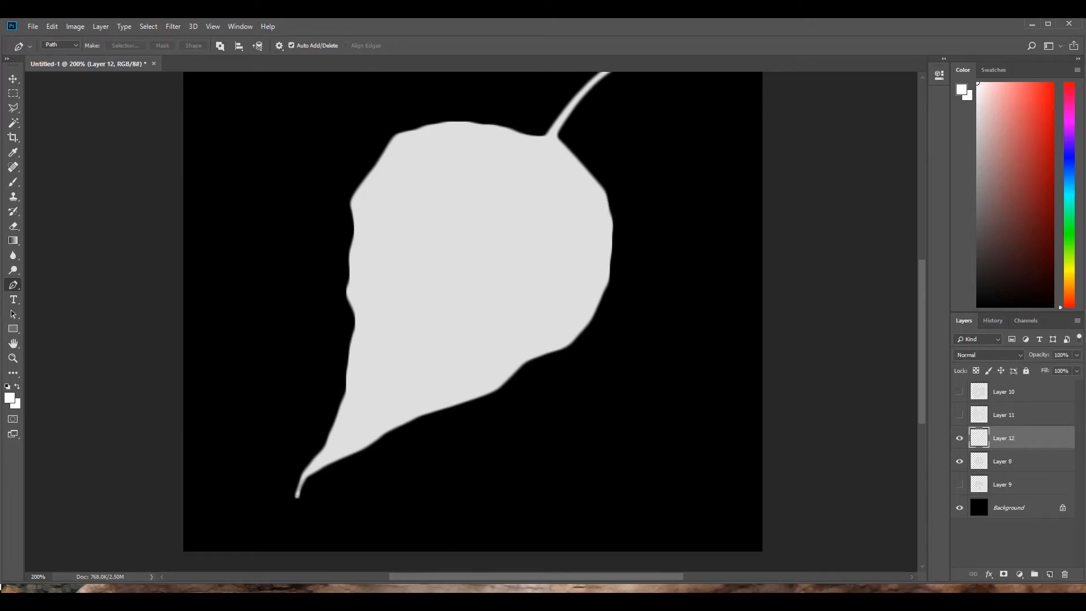
left_click_drag(553, 134, 558, 128)
left_click_drag(481, 254, 459, 272)
left_click_drag(338, 450, 364, 432)
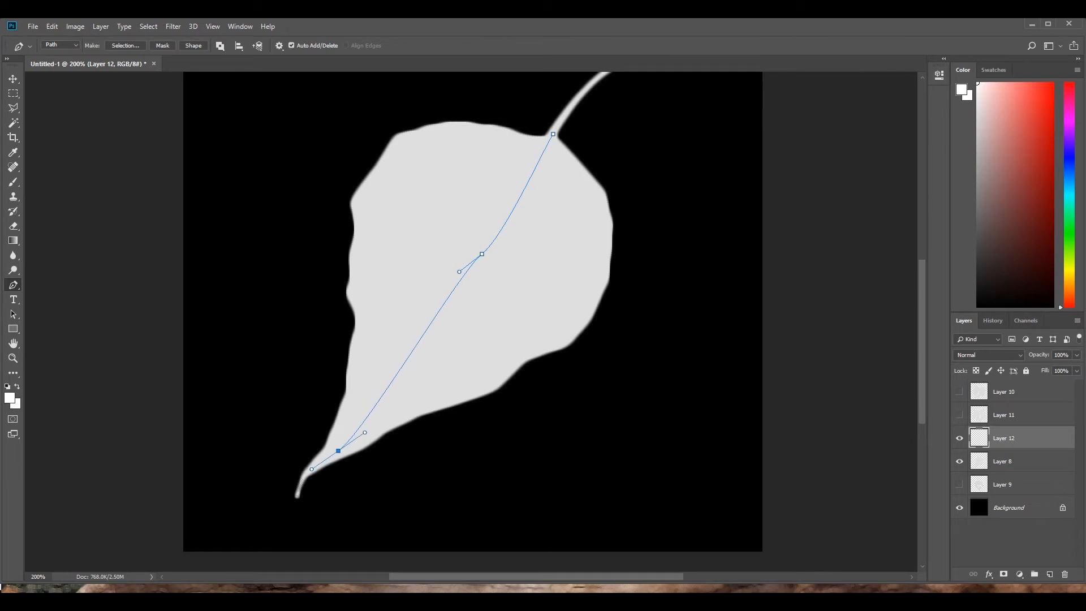
left_click(300, 484)
Stroke the midrib path in white using the Brush with Simulate Pressure, dismiss the path, and merge the stroke with the leaf on Layer 8.
right_click(525, 189)
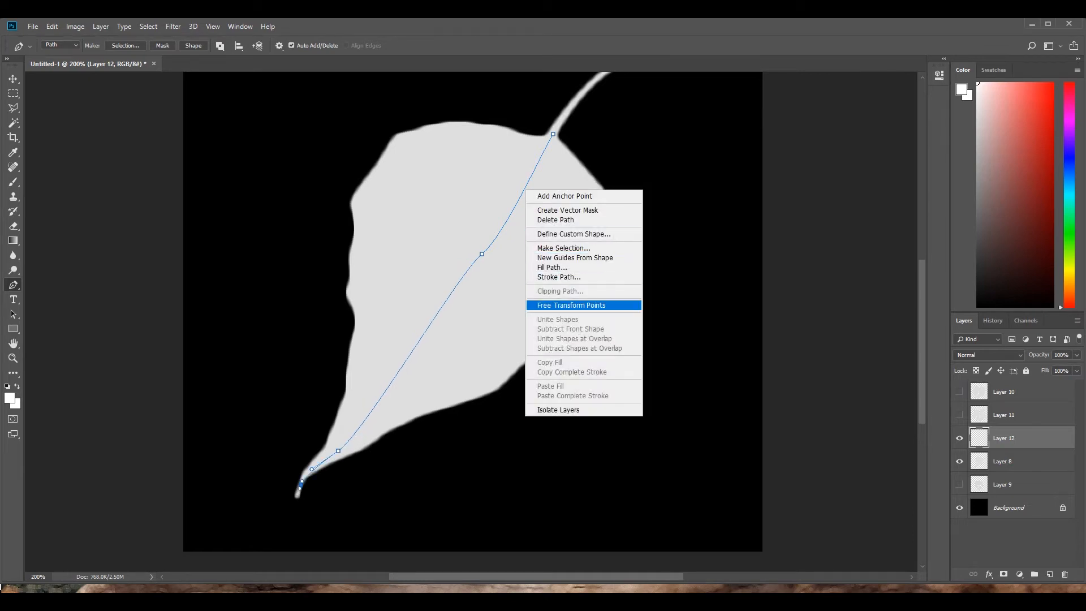
left_click(559, 277)
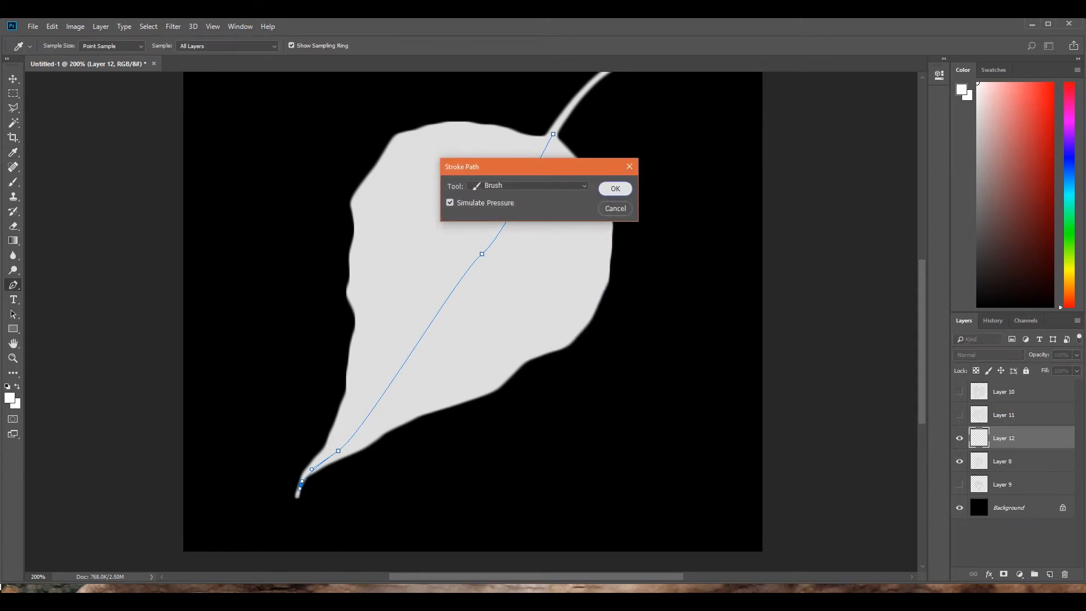
left_click(616, 188)
key("Return")
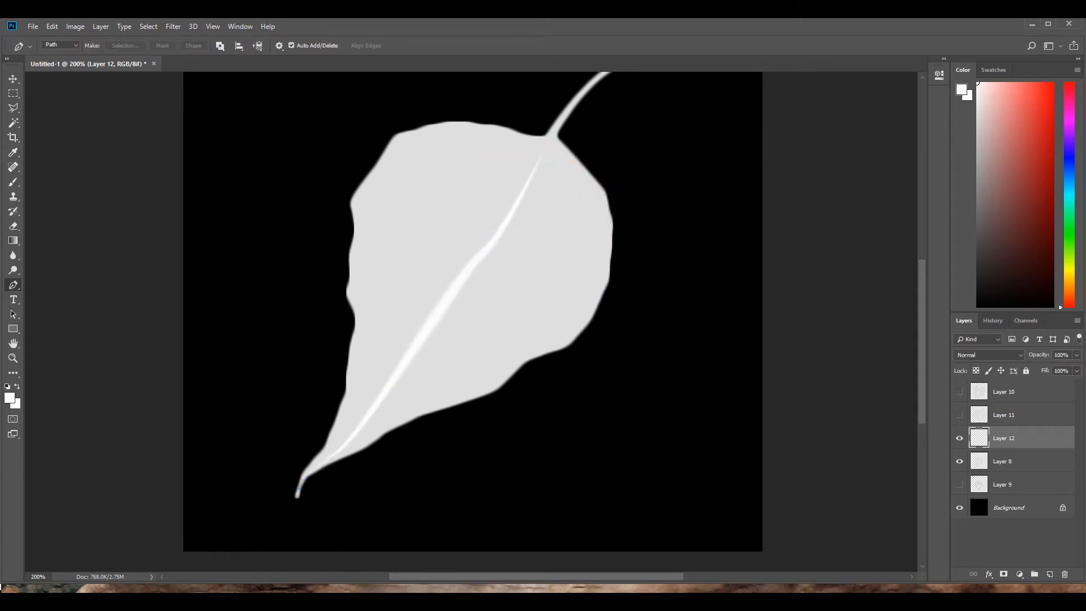
right_click(1006, 439)
left_click(961, 308)
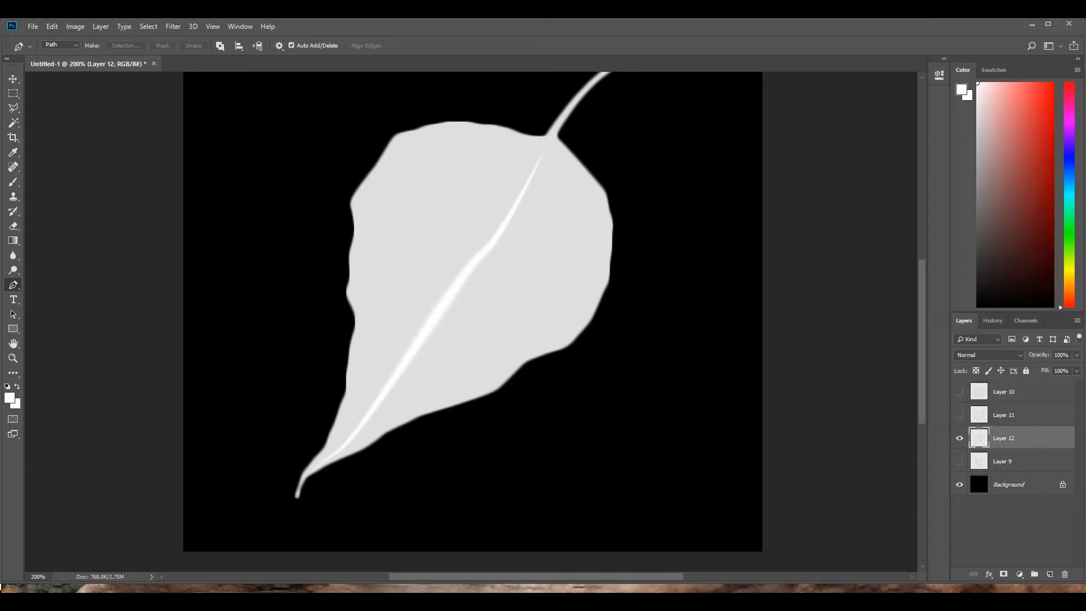
Create a new layer above Layer 9, hide Layer 12, show Layer 9, and make the new layer active.
left_click(1004, 461)
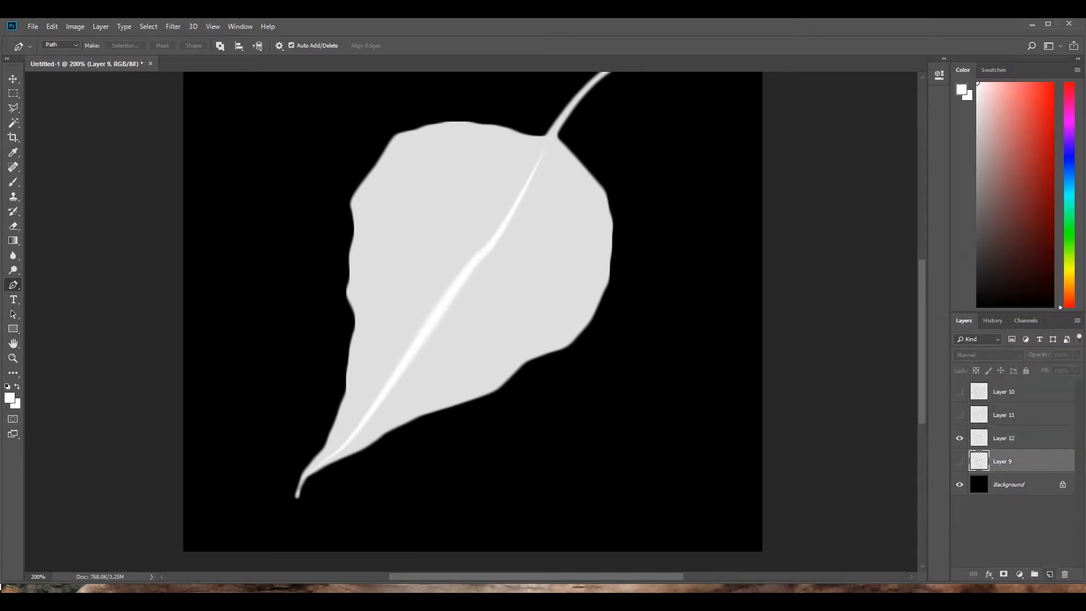
left_click(1049, 574)
left_click(959, 439)
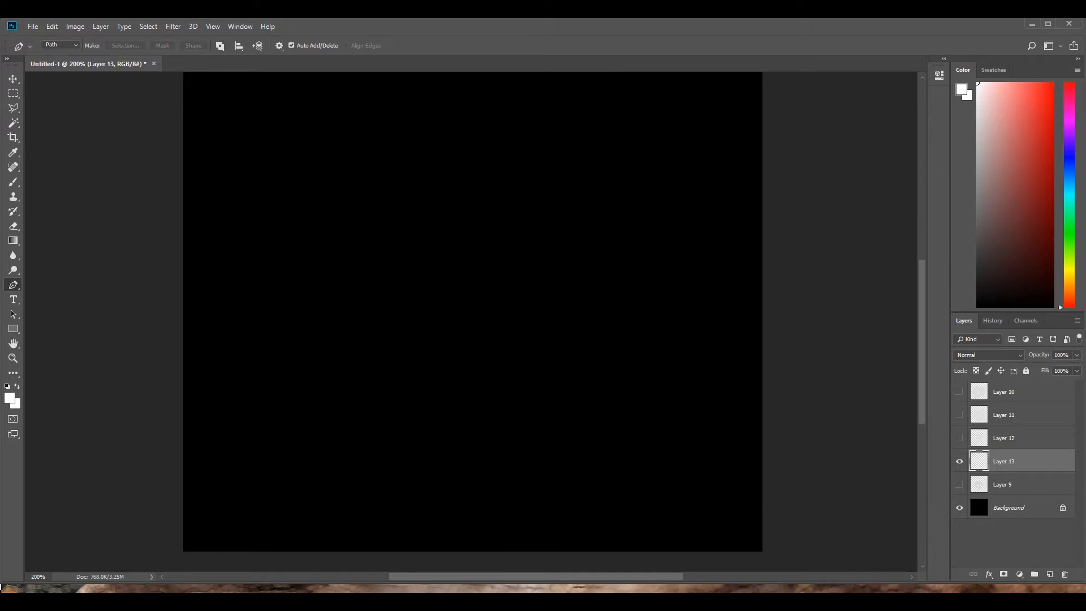
left_click(959, 484)
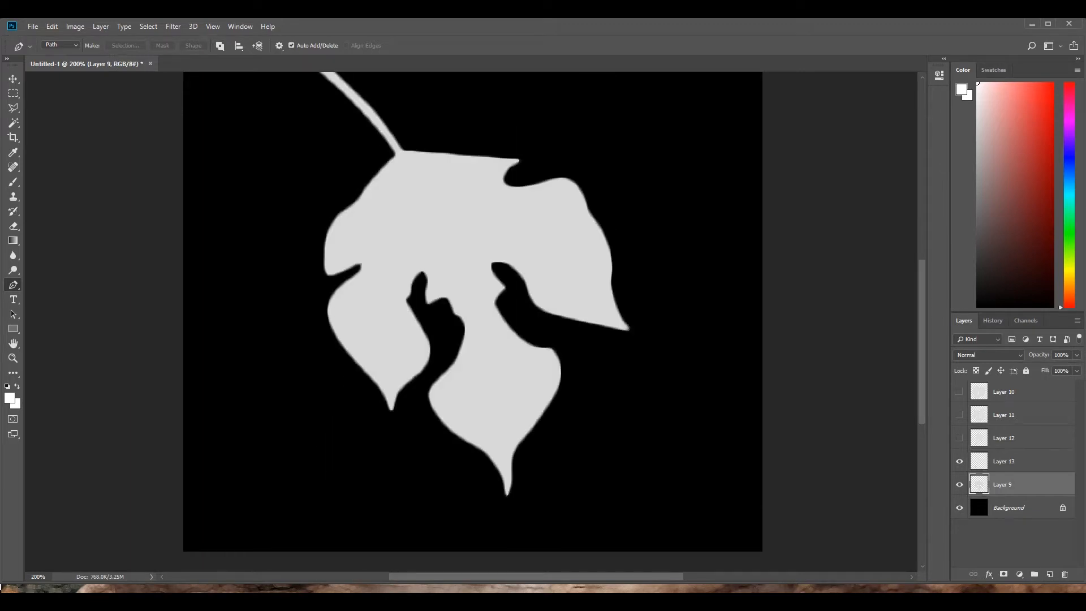
left_click(1003, 462)
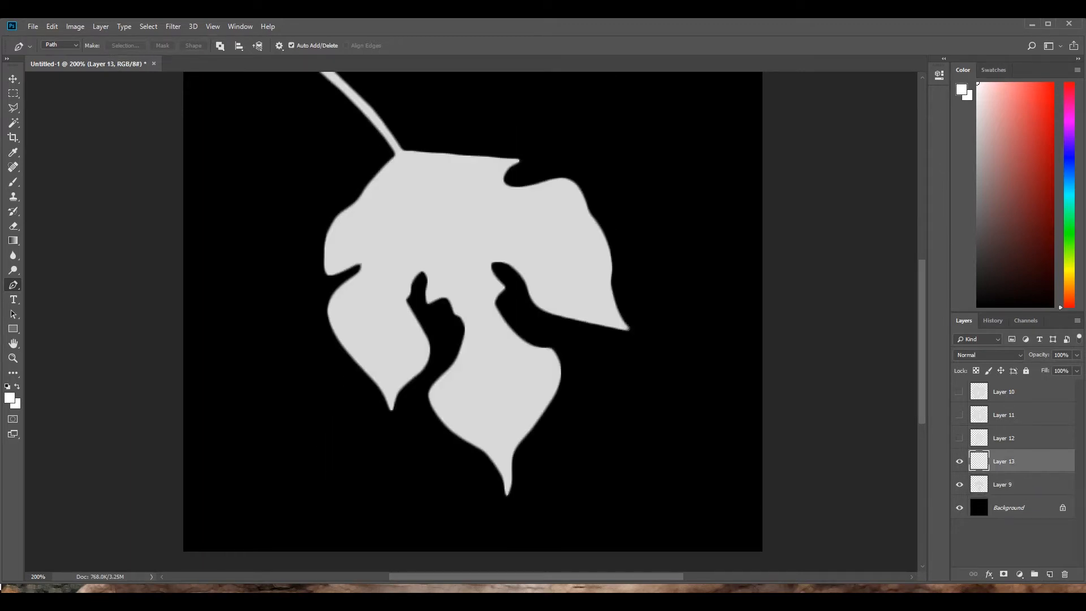
Draw a curved five-point Pen path from the stem joint through the central lobe to its lower tip on Layer 13.
left_click_drag(401, 152, 413, 171)
left_click_drag(451, 229, 457, 249)
left_click_drag(466, 285, 477, 306)
left_click_drag(501, 362, 504, 390)
left_click_drag(504, 471, 508, 485)
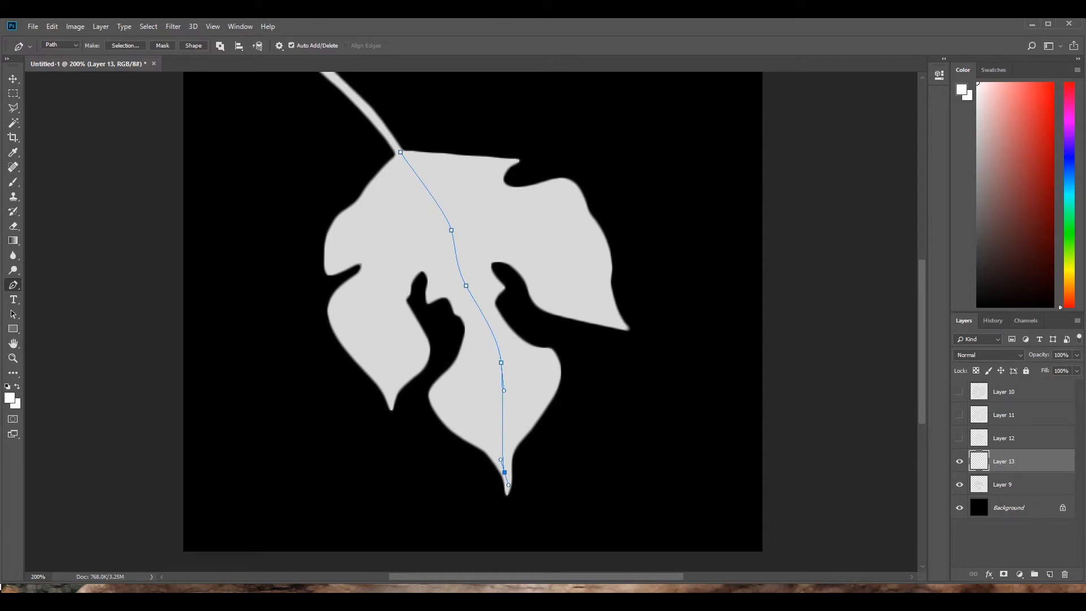
Stroke the central lobe's midrib path in white on Layer 13 and dismiss the path.
right_click(445, 247)
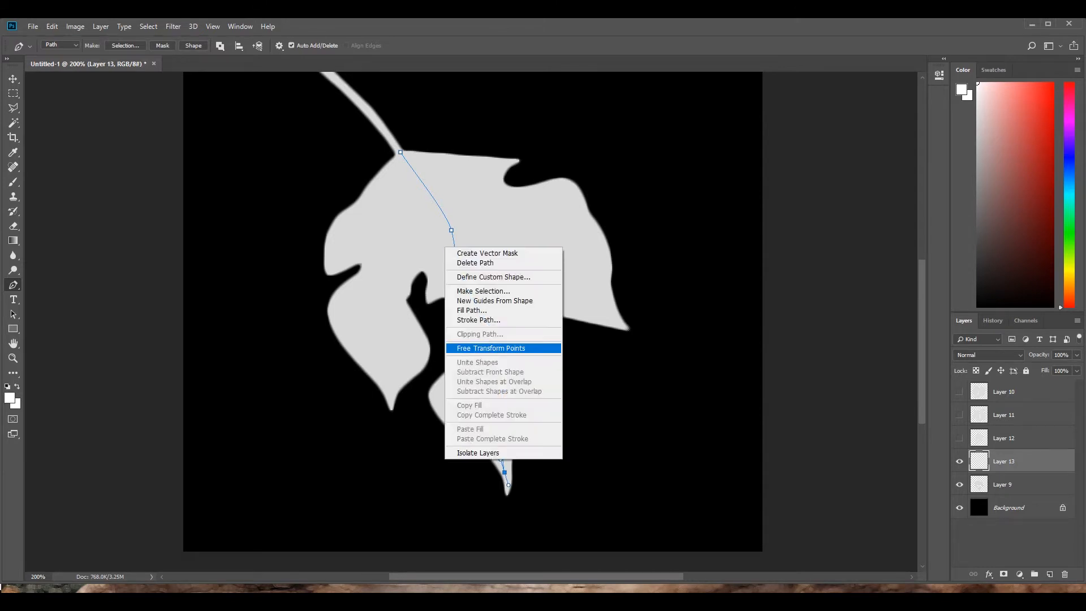
left_click(479, 319)
key("Return")
key("Return")
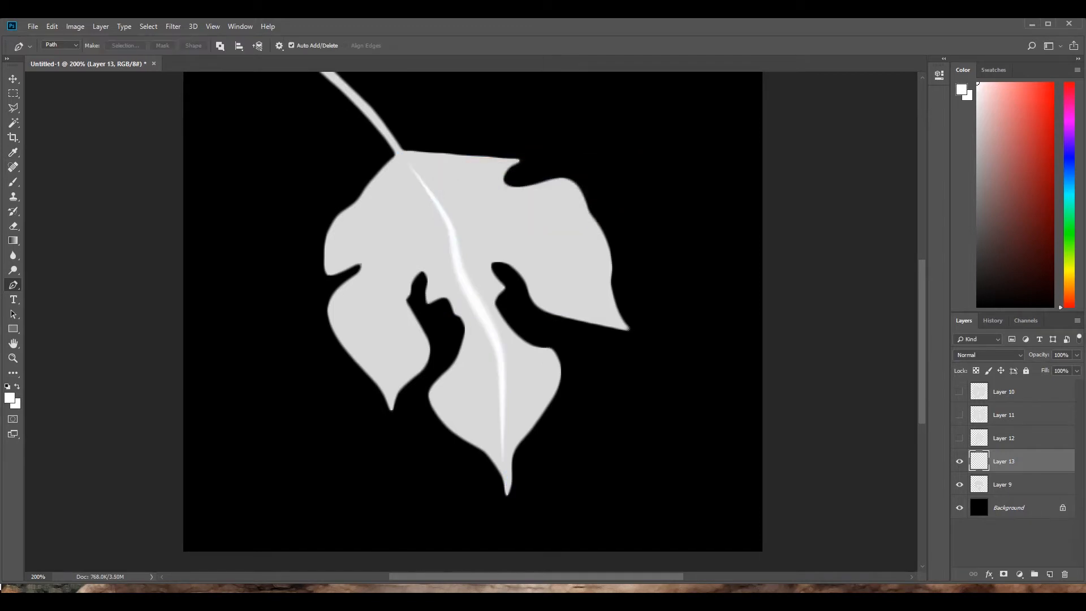
Merge the midrib stroke on Layer 13 with the leaf on Layer 9.
left_click(1012, 484, "shift")
right_click(1012, 481)
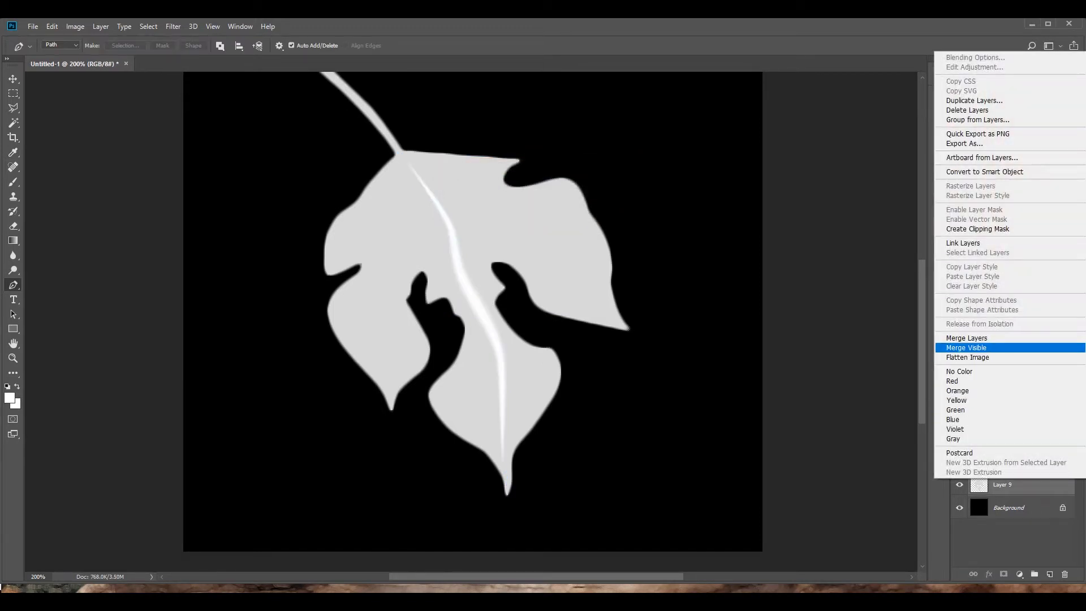
left_click(972, 338)
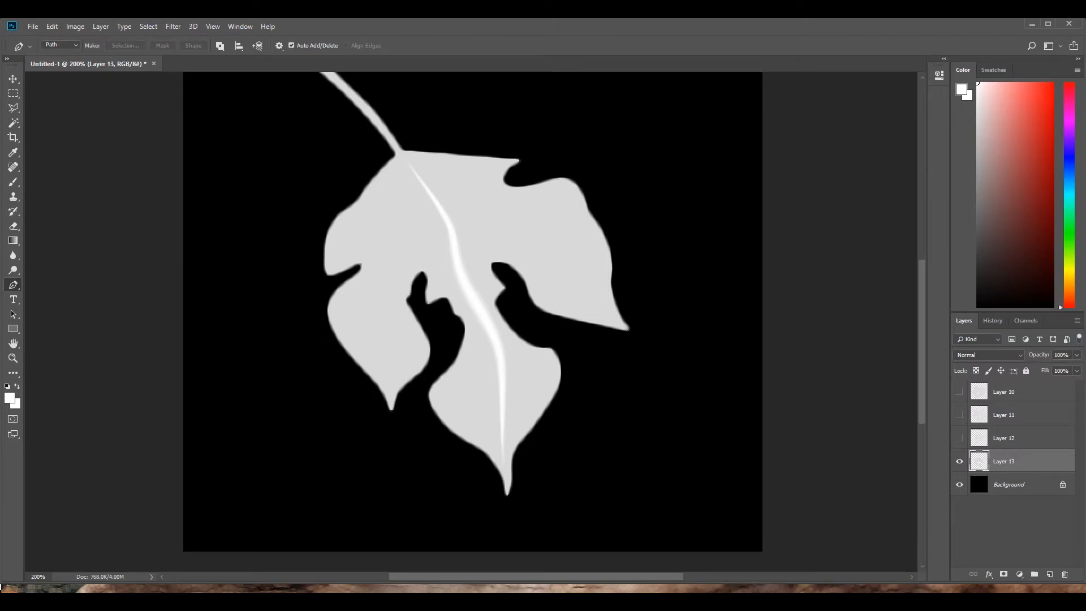
Save the Layer 13 leaf as a PNG copy named leaf1 in the leafCover folder.
key("ctrl+1")
left_click(33, 26)
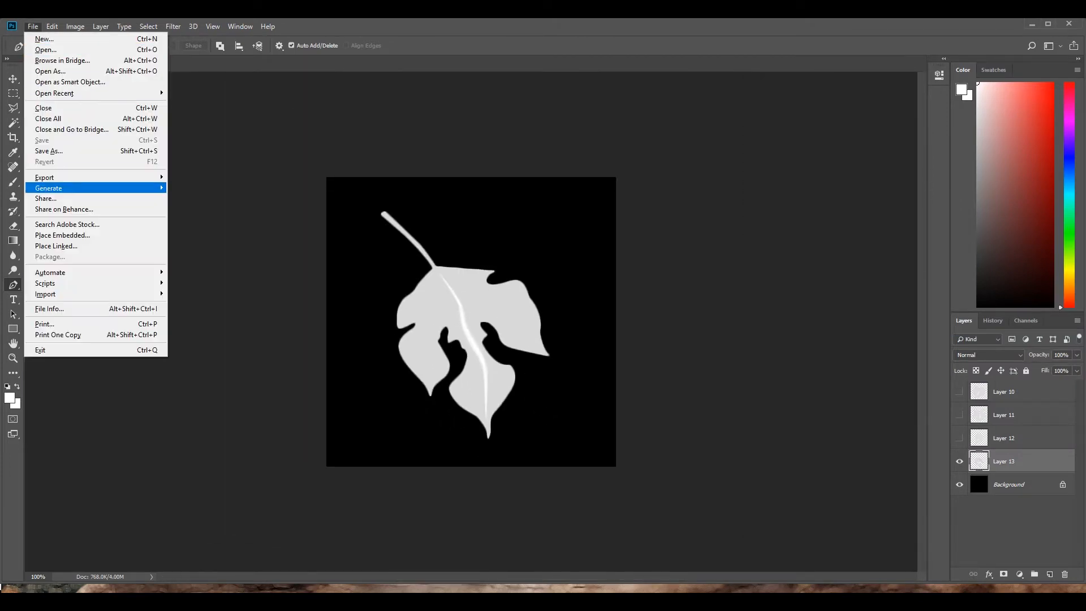
left_click(48, 151)
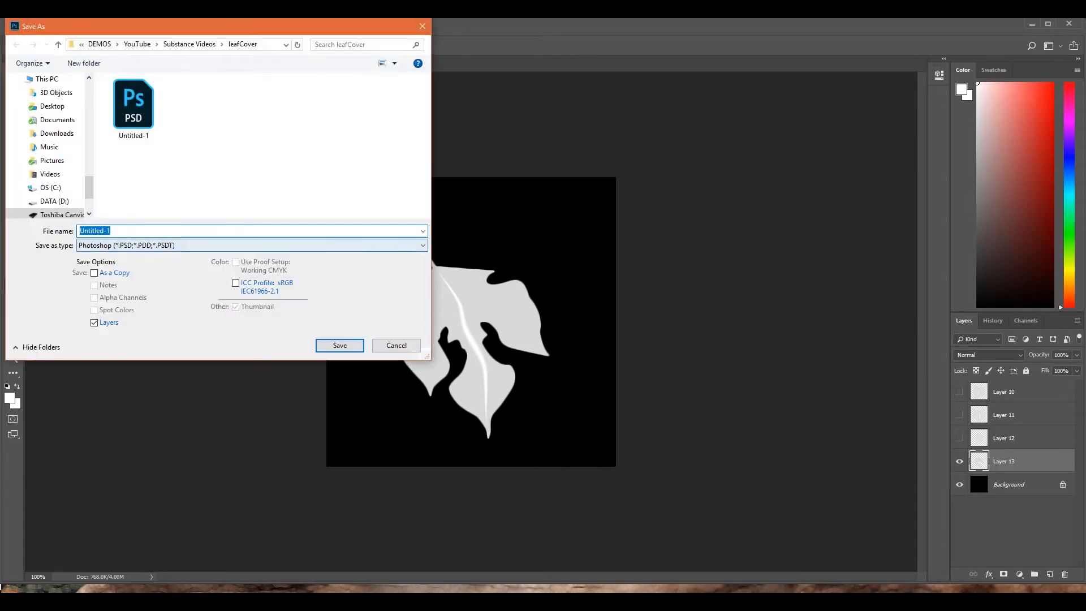
left_click(181, 245)
left_click(170, 401)
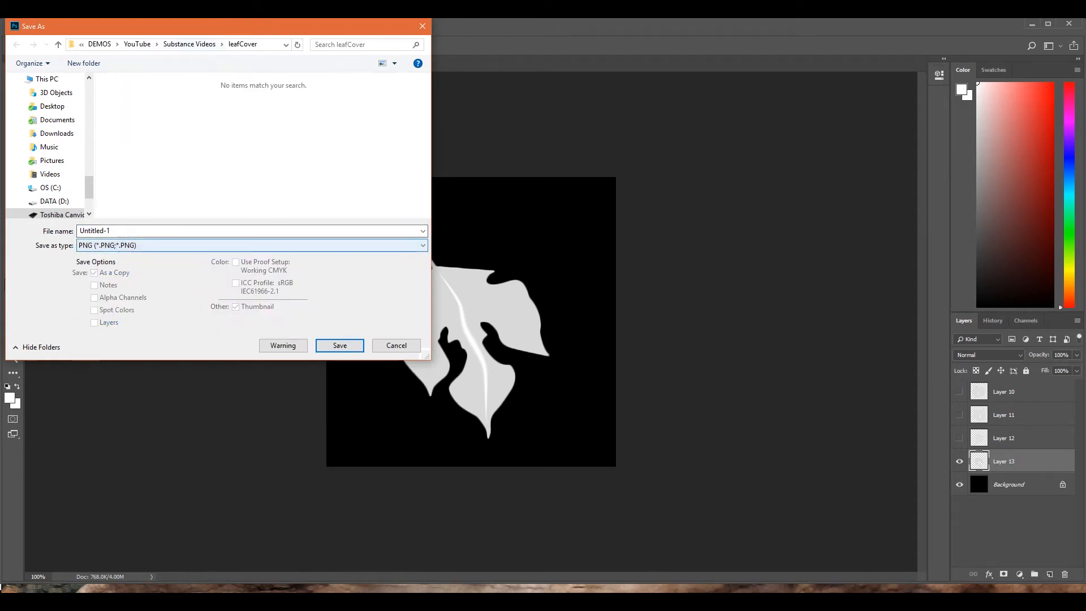
key("shift+Tab")
type("leaf")
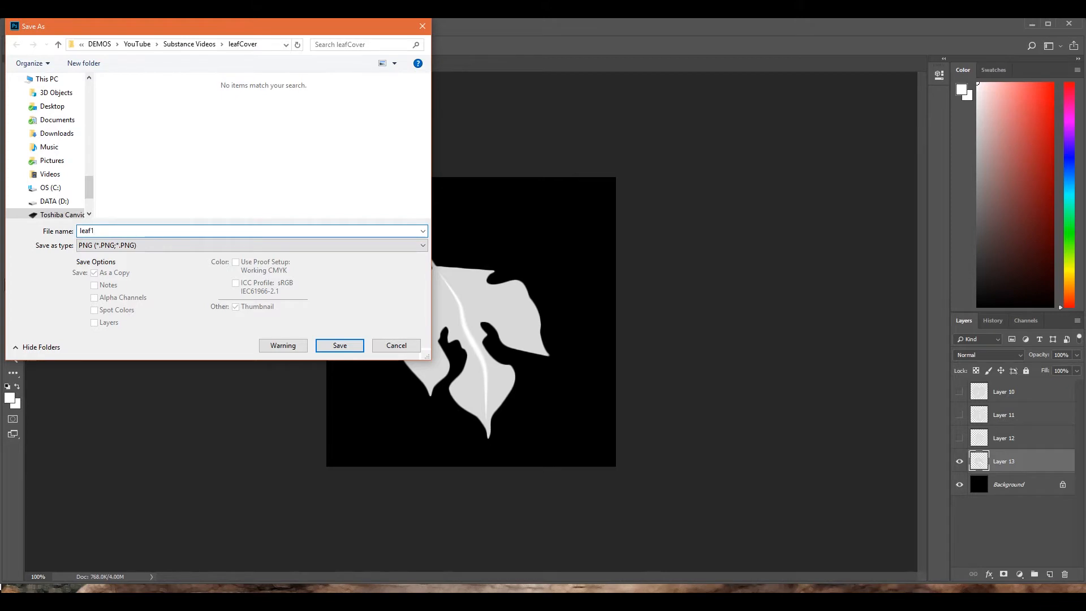
type("1")
key("Return")
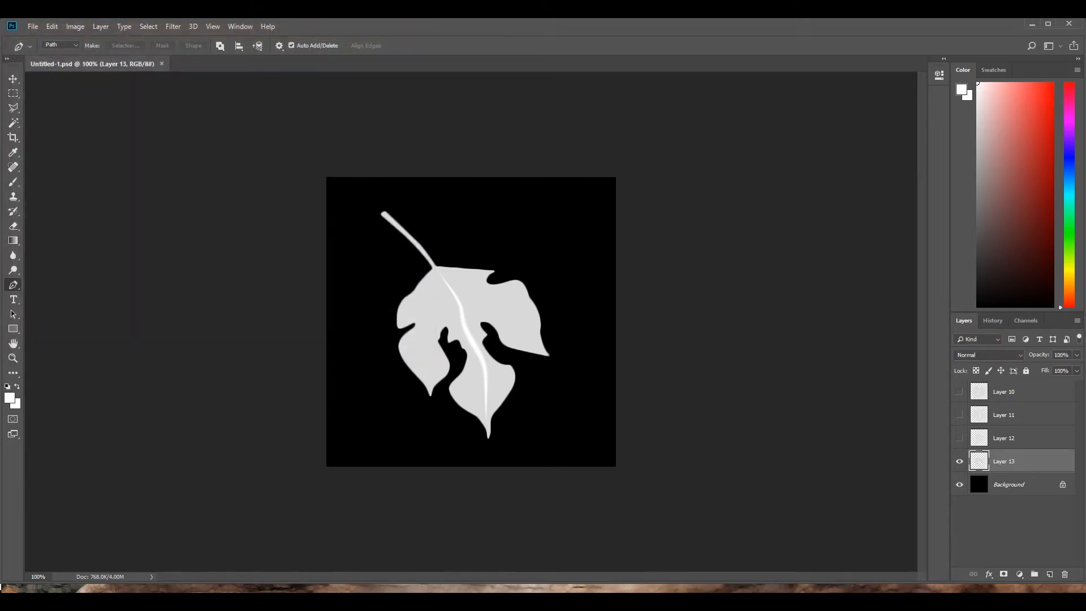
Show only the Layer 12 leaf over the background and save it as a PNG copy named leaf2 in the leafCover folder.
left_click(959, 437)
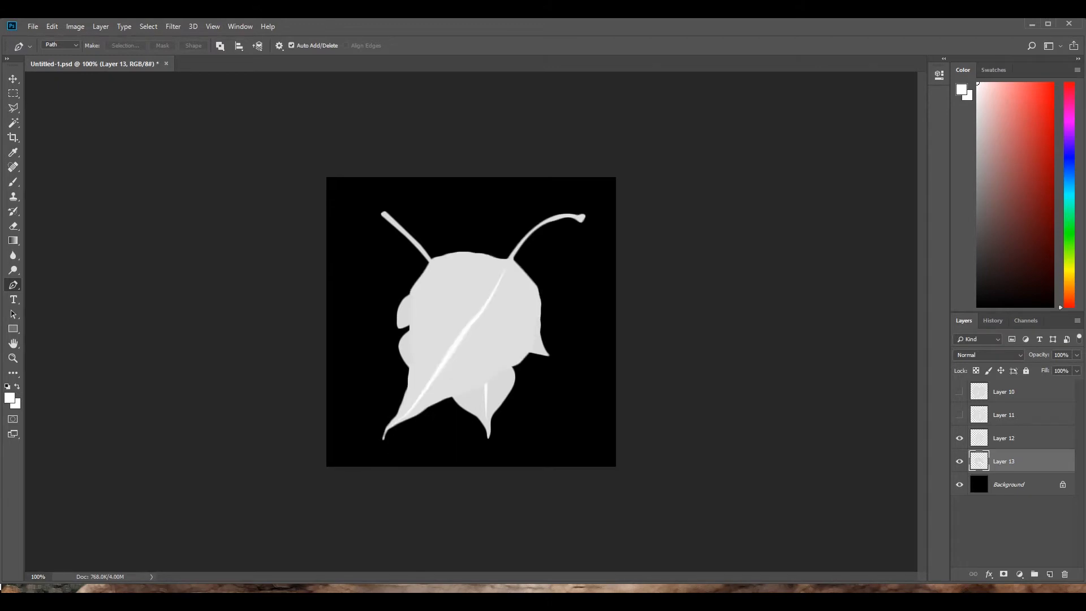
left_click(959, 461)
left_click(32, 26)
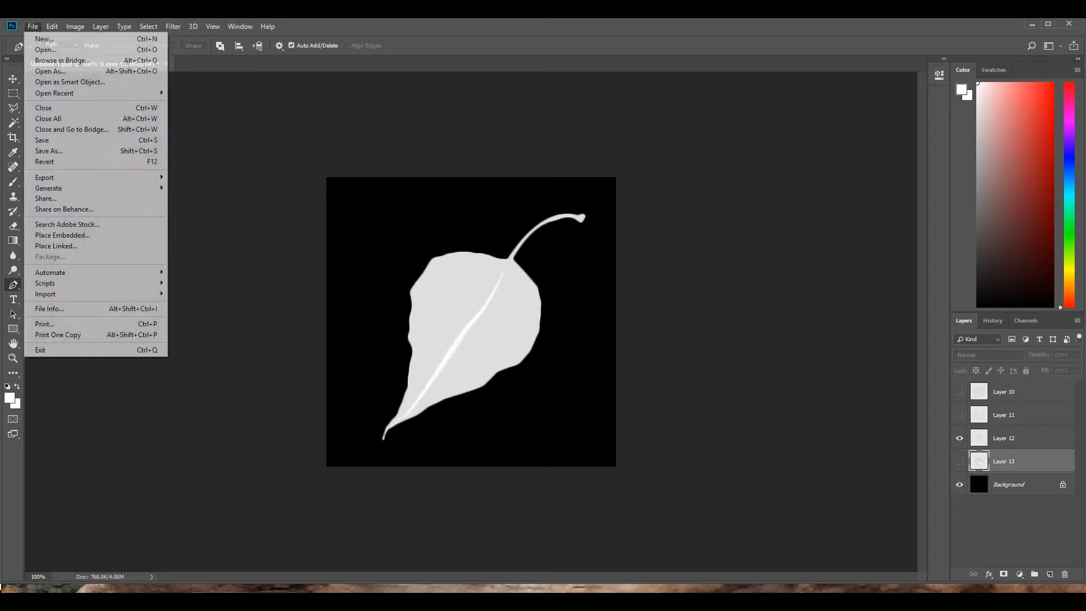
left_click(42, 139)
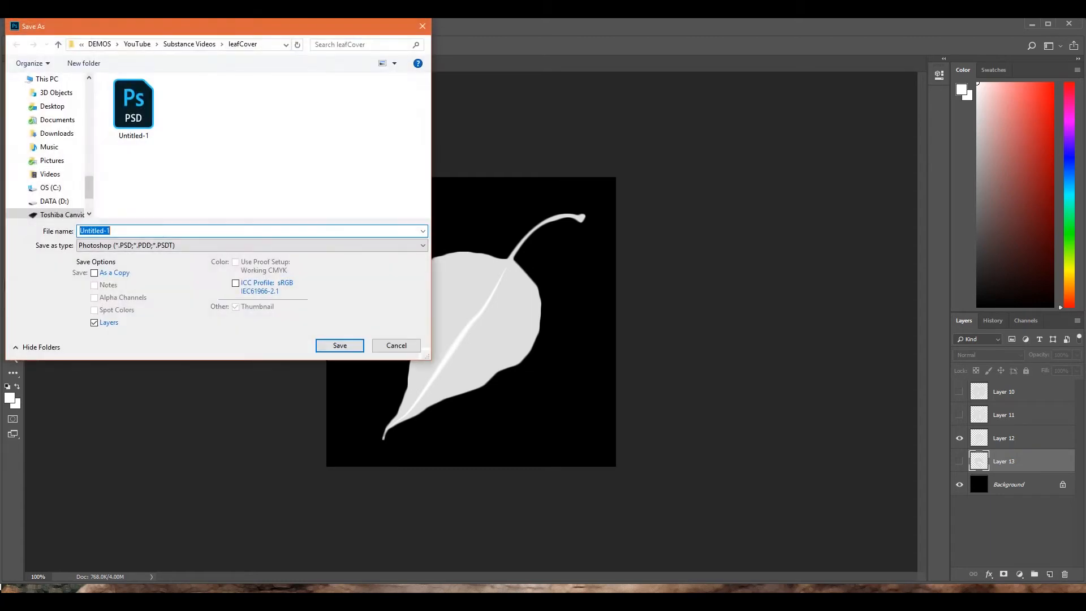
left_click(251, 245)
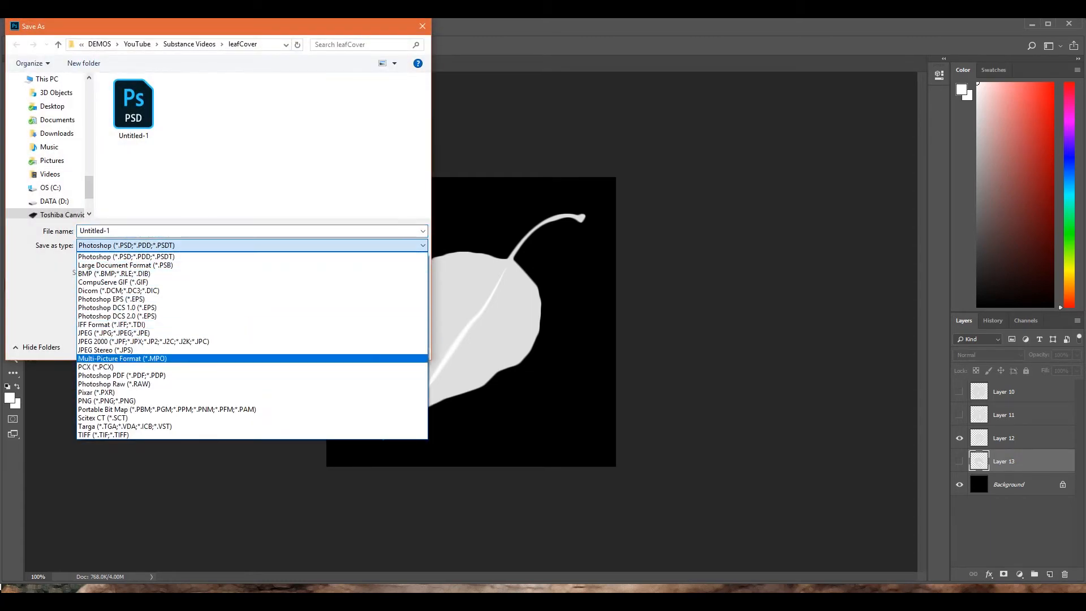
left_click(108, 401)
left_click(133, 107)
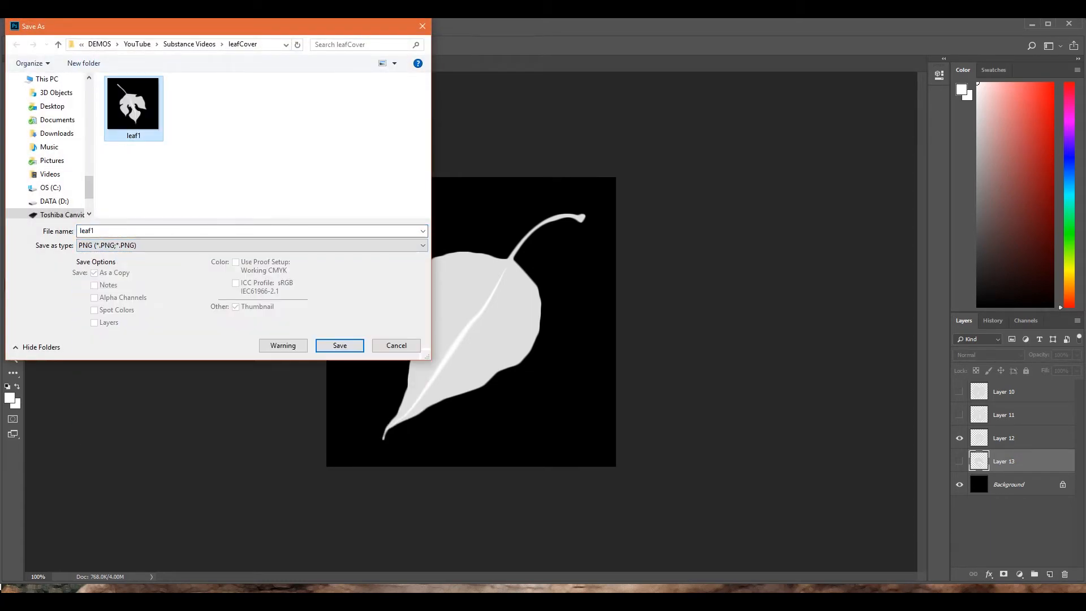
left_click(133, 230)
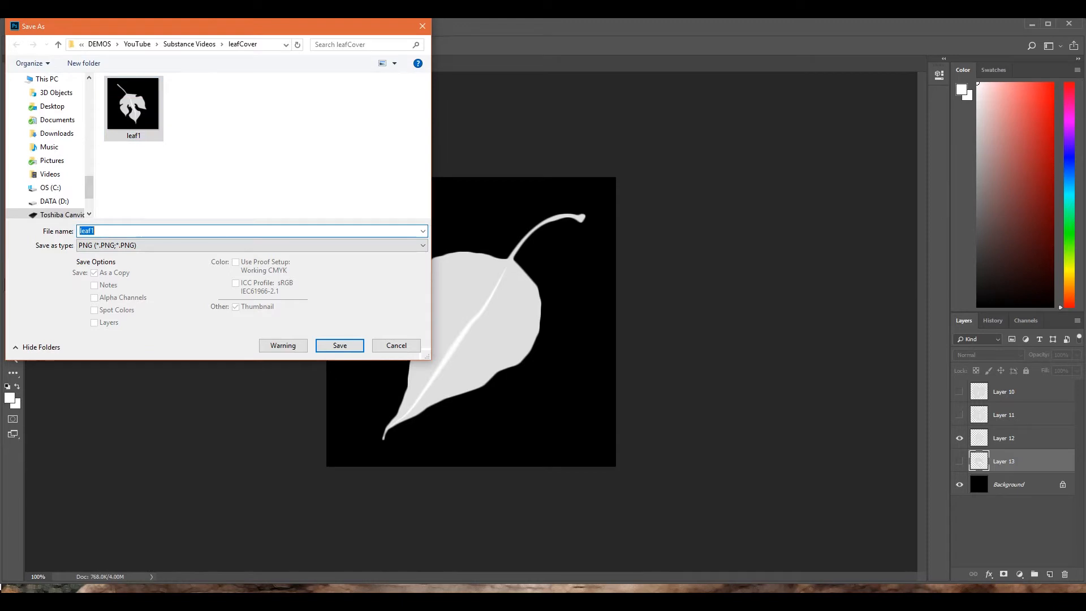
type("leaf")
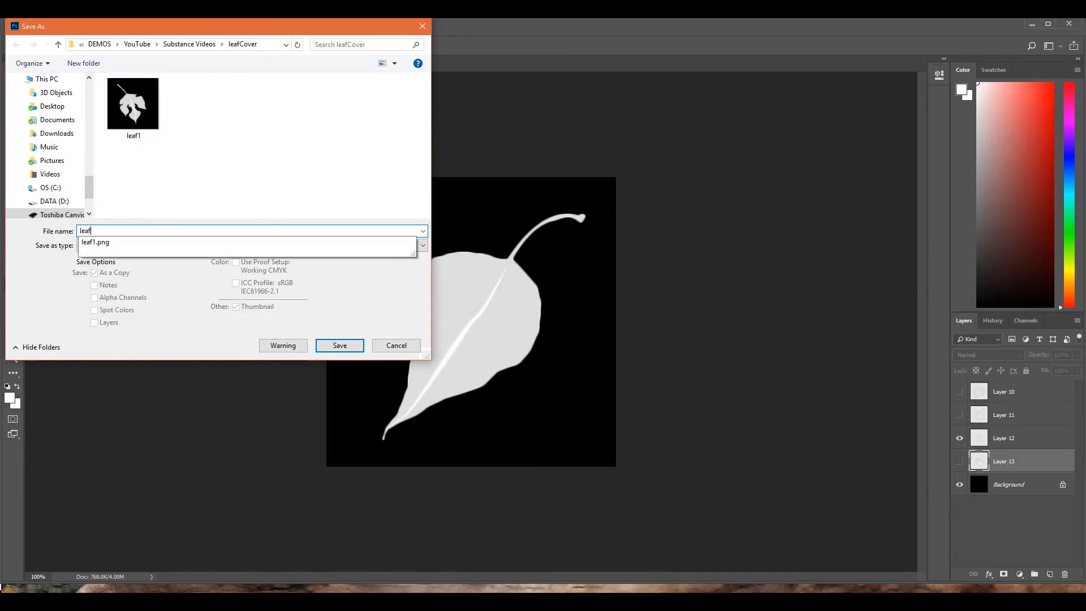
type("2")
left_click(339, 345)
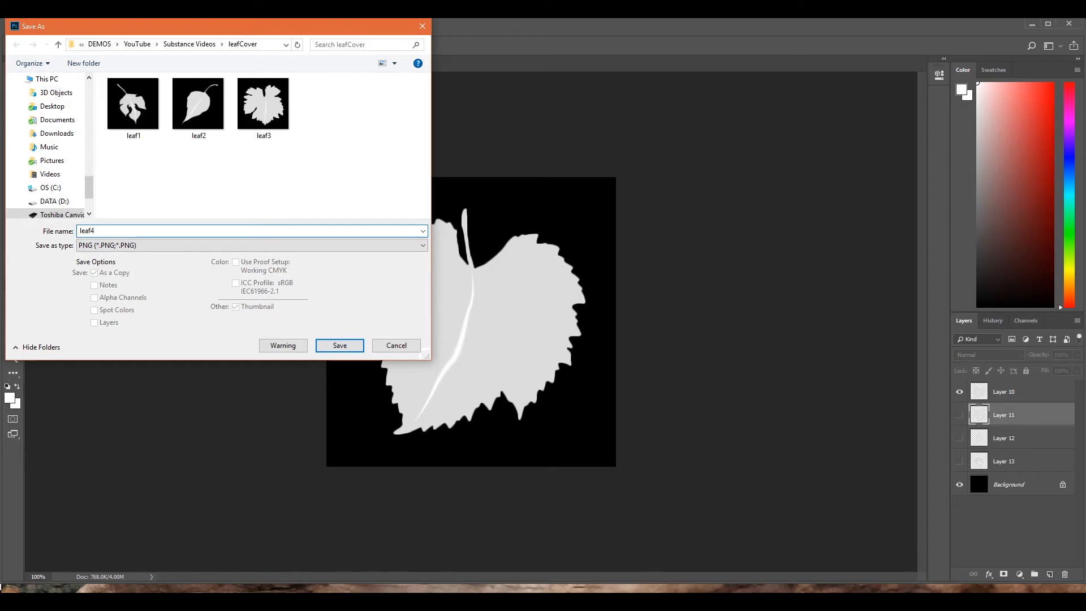
Save the Layer 10 leaf as the PNG file leaf4 with the Large file size (Fastest saving) option.
left_click(339, 345)
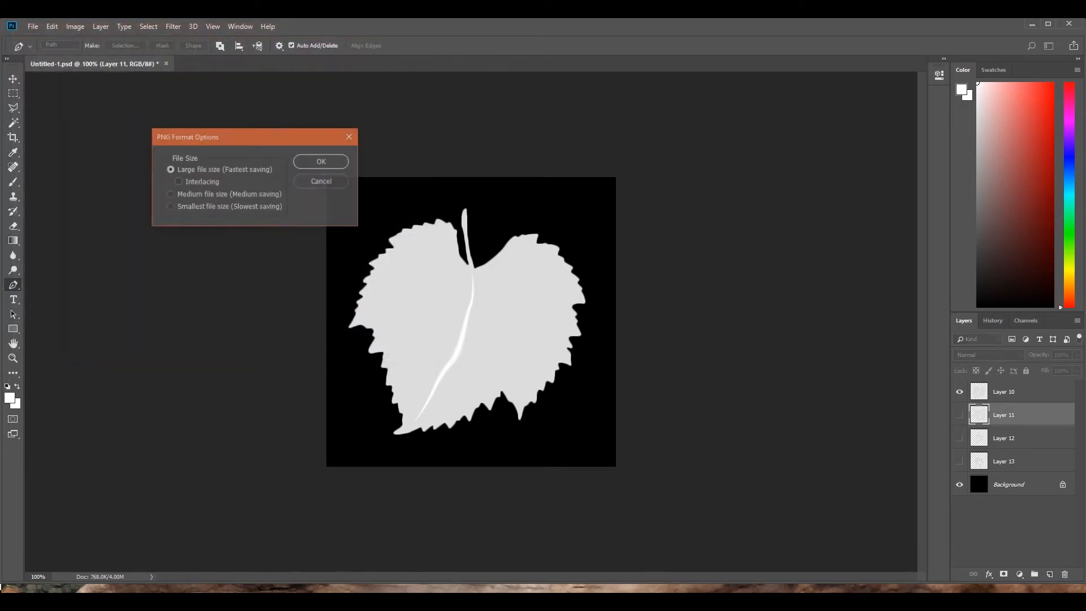
left_click(318, 161)
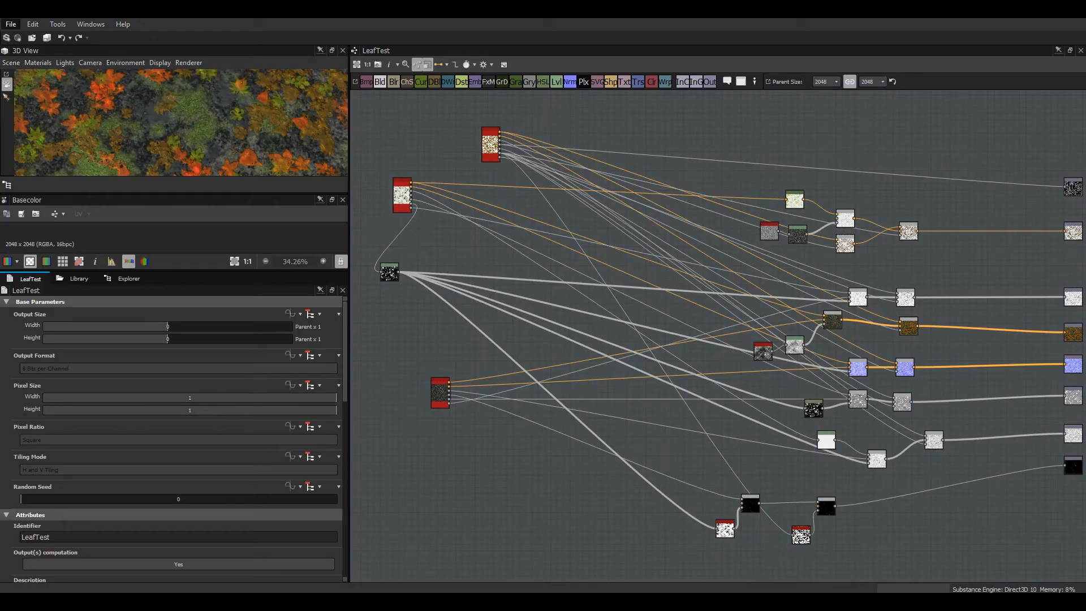
Switch to Substance Designer and create a new graph named LeafCover from the Physically Based (Metallic/Roughness) template.
left_click(10, 23)
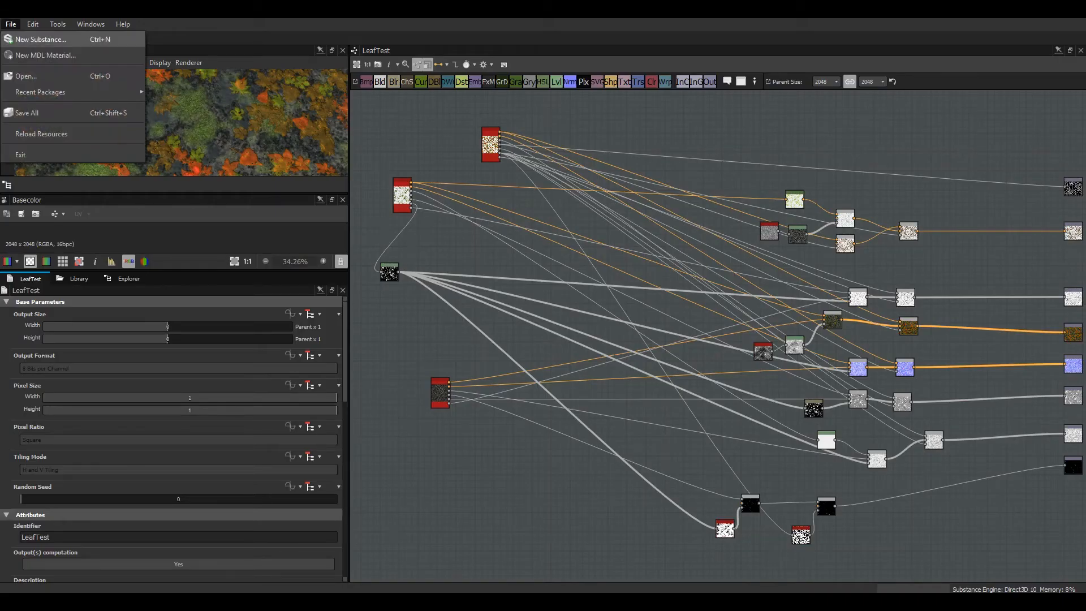
left_click(39, 39)
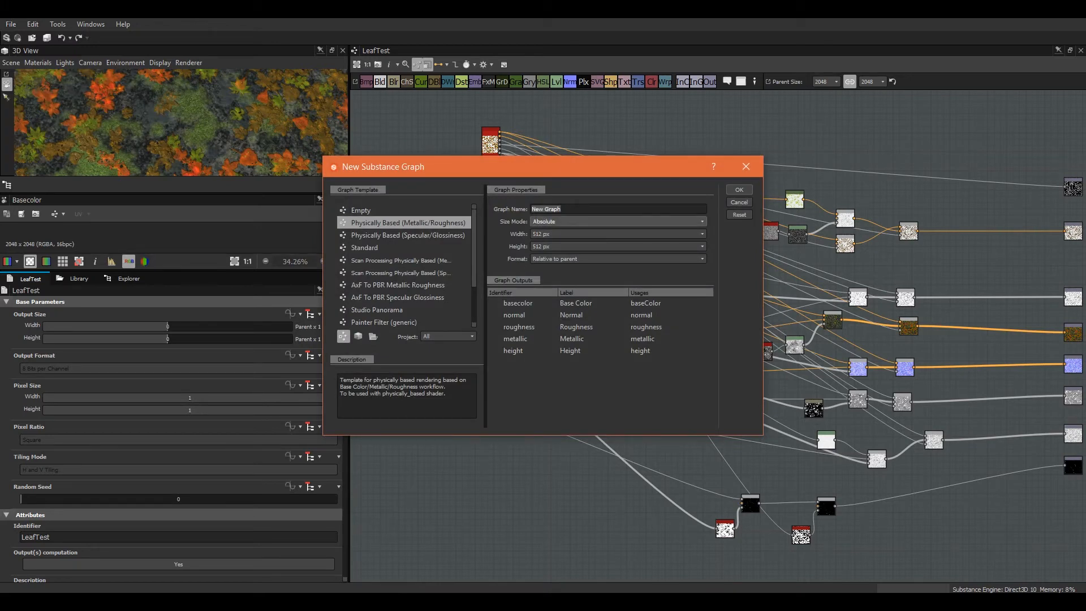
type("LeafCover")
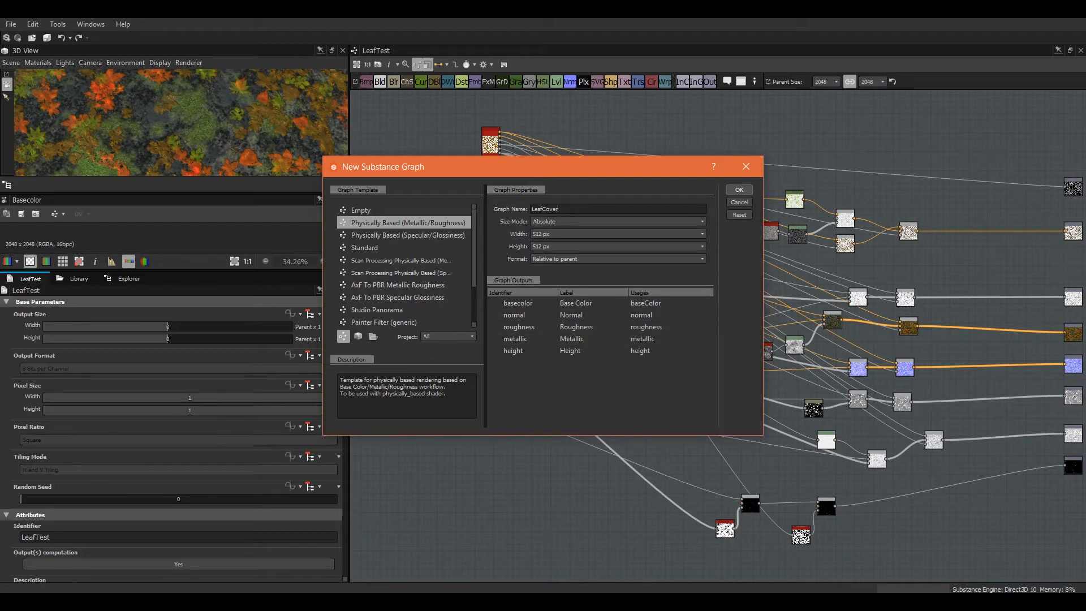
key("Return")
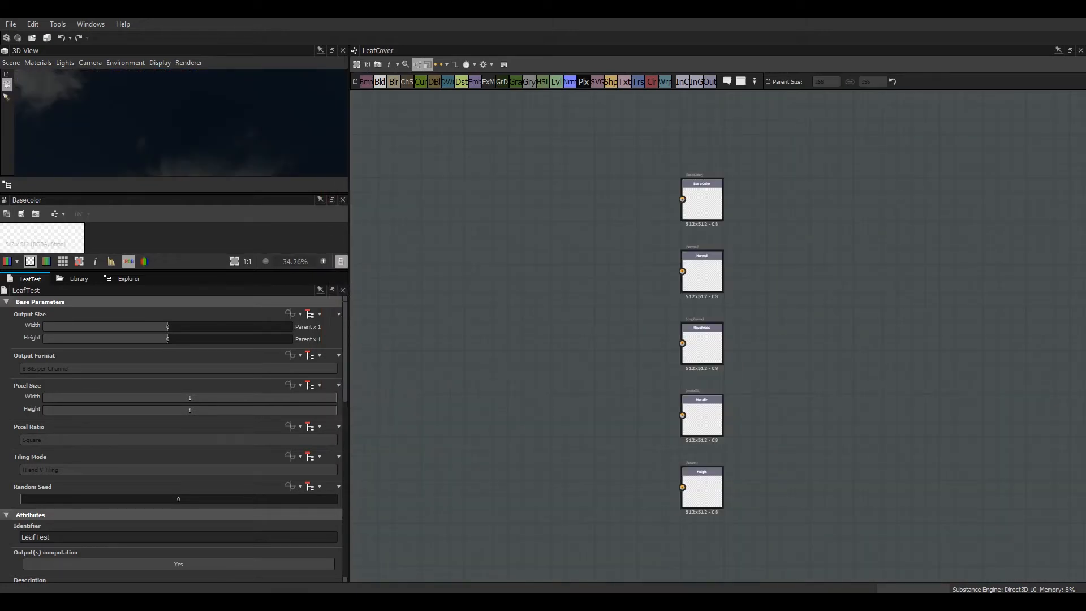
Link the leaf1, leaf2, leaf3 and leaf4 images from the leafCover folder as bitmap resources in the unsaved LeafCover package.
middle_click_drag(588, 328, 834, 313)
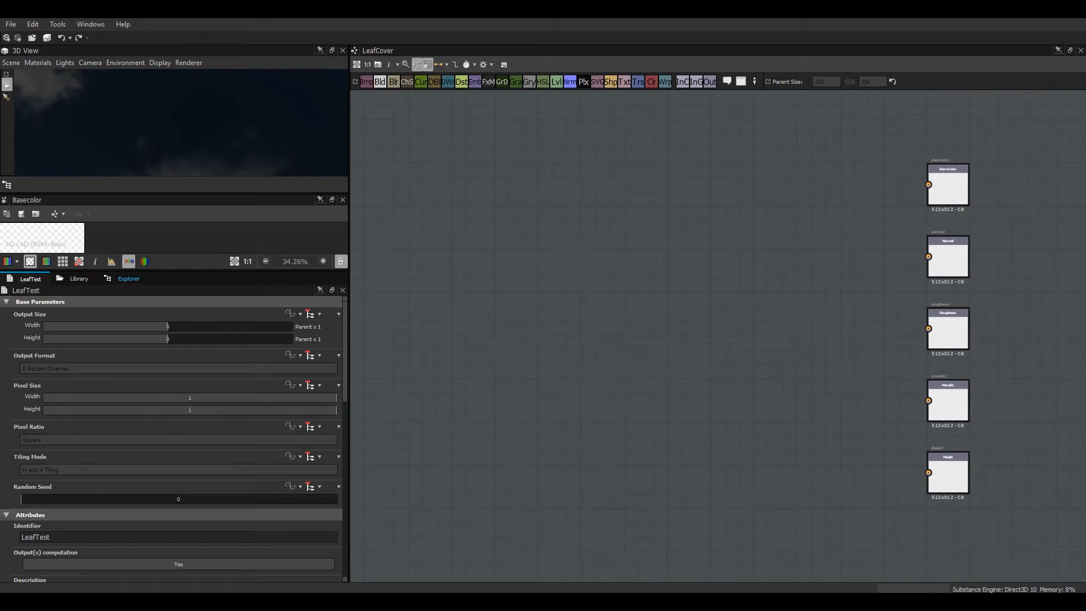
left_click(126, 278)
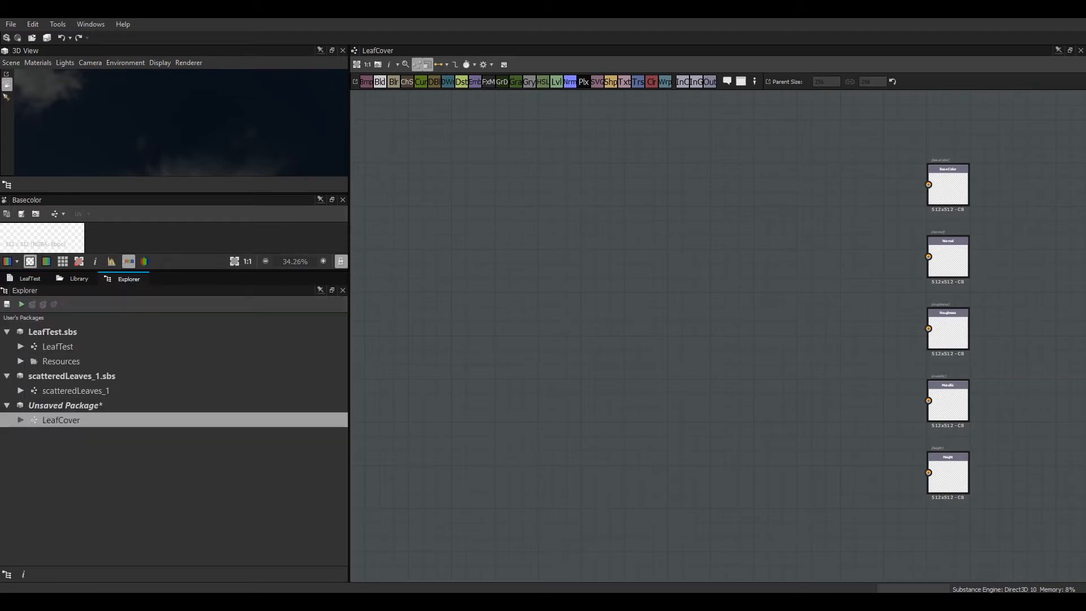
right_click(81, 405)
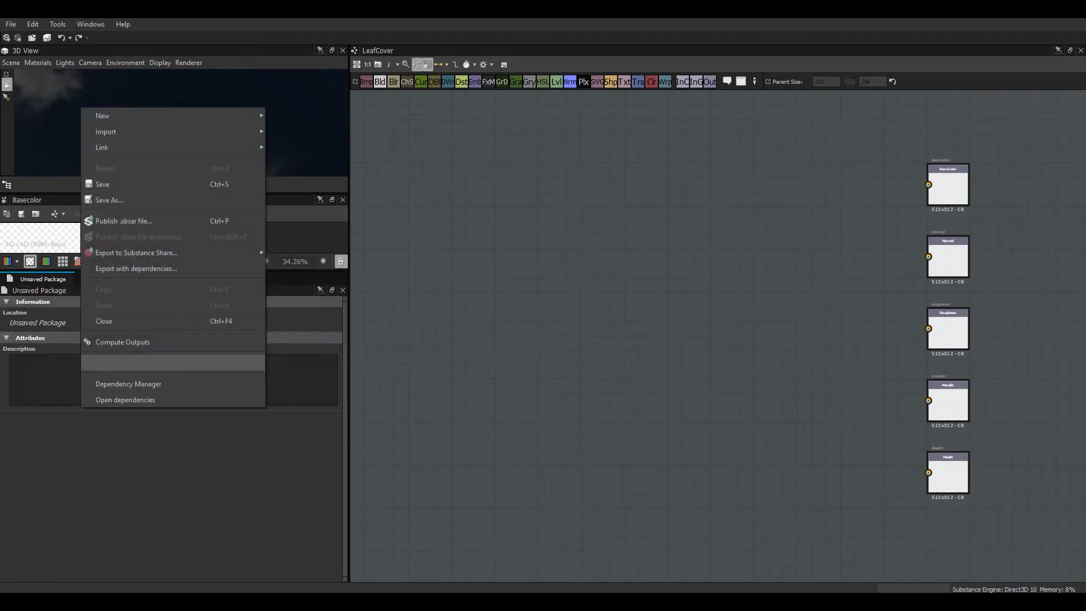
mouse_move(113, 147)
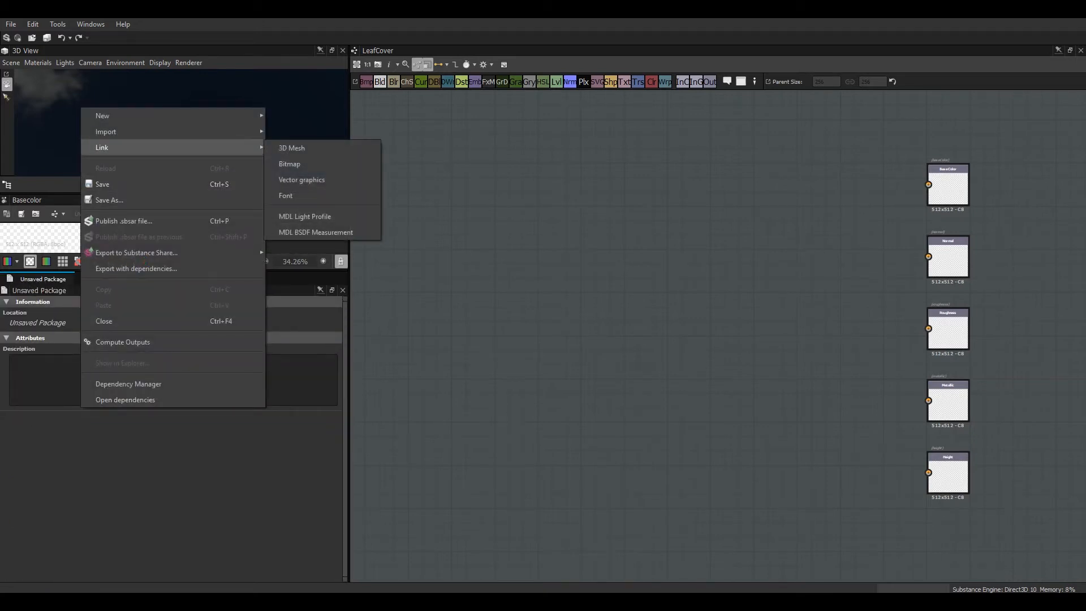
left_click(300, 148)
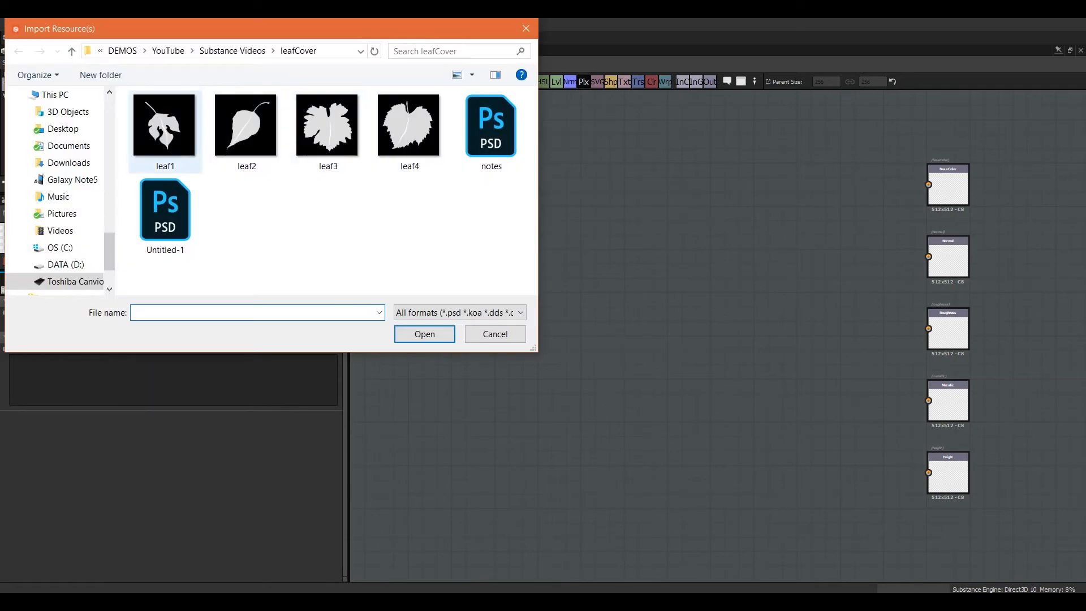
left_click(164, 125)
left_click(408, 126, "shift")
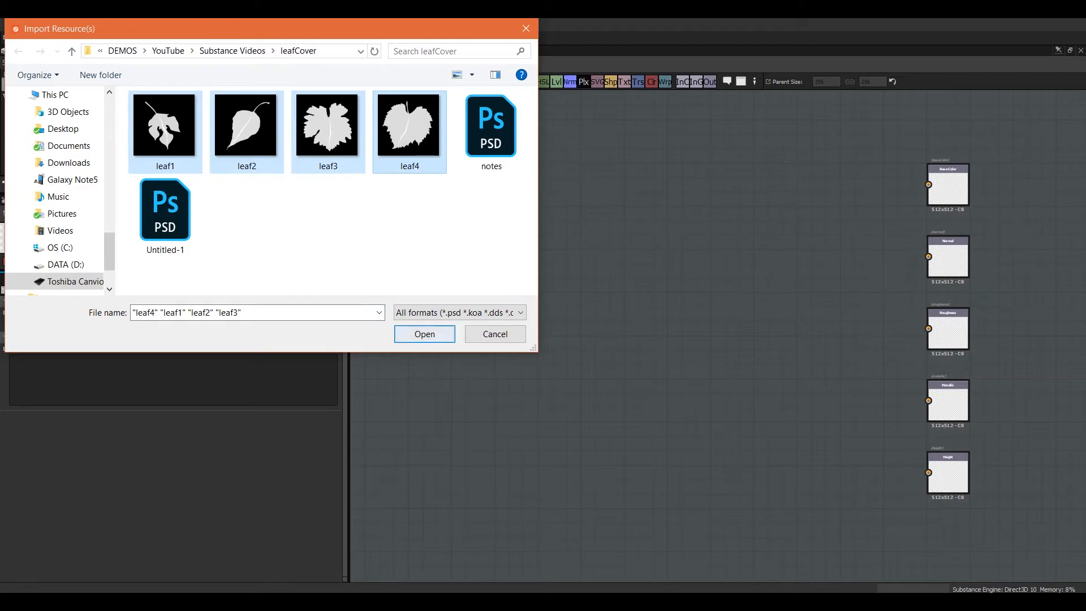
left_click(424, 333)
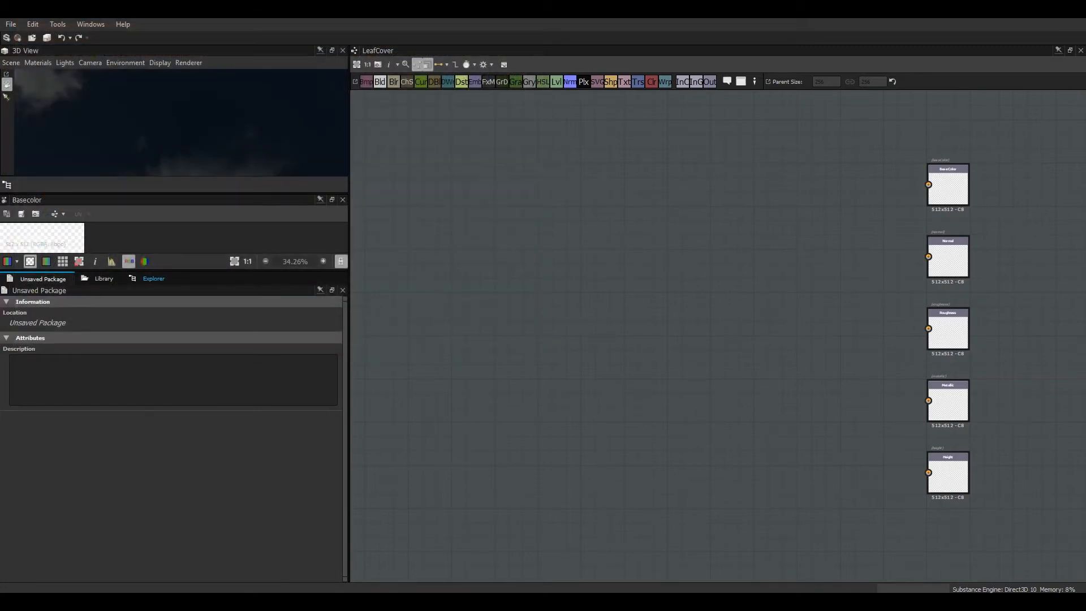
Expand the unsaved package's Resources folder and select all four bitmaps, leaf1 to leaf4.
left_click(152, 278)
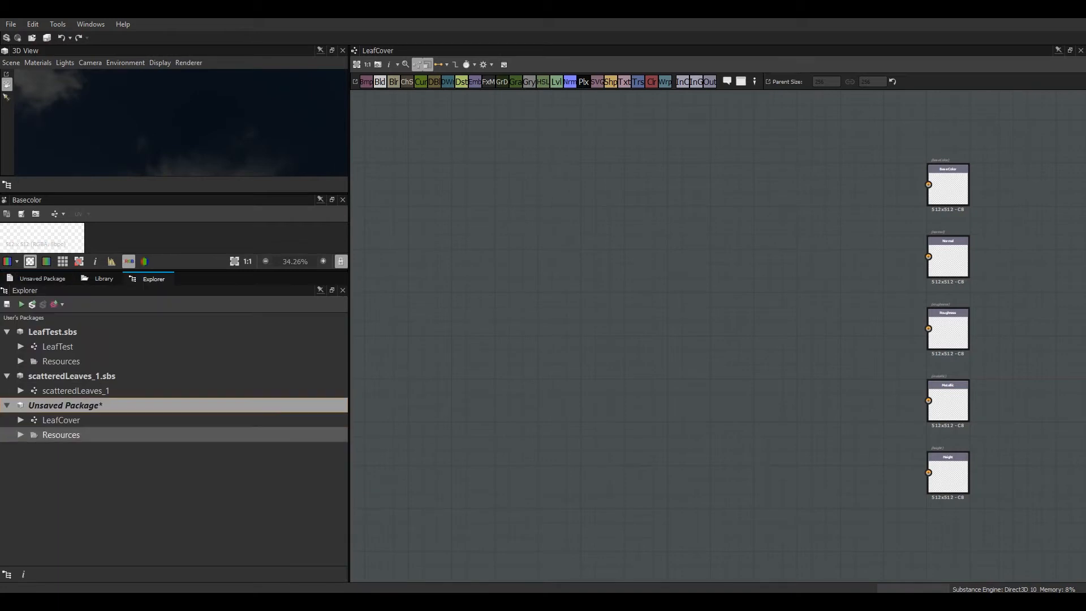
left_click(21, 435)
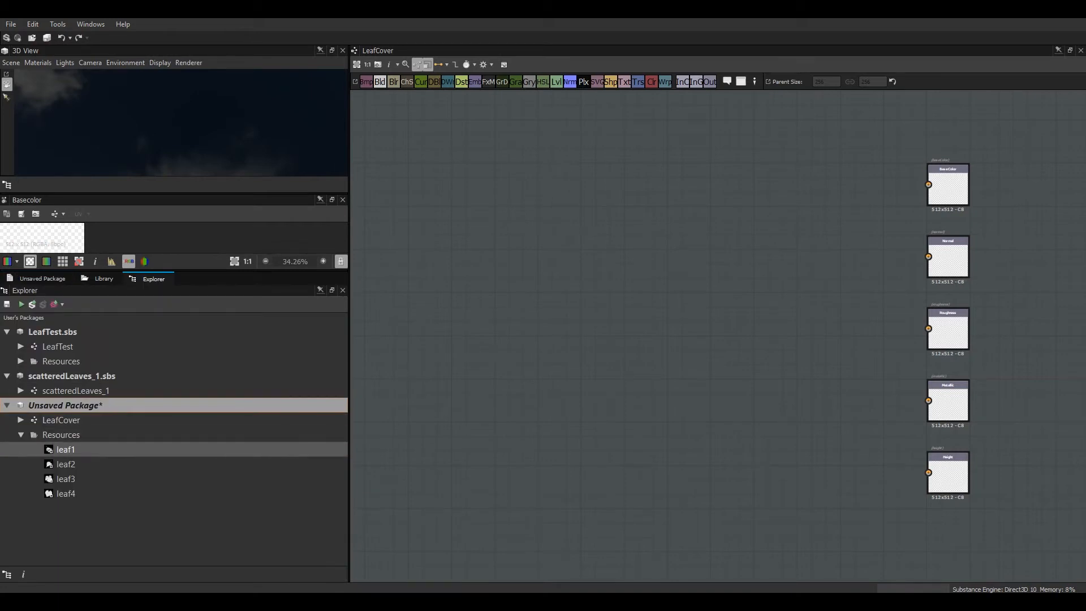
double_click(65, 449)
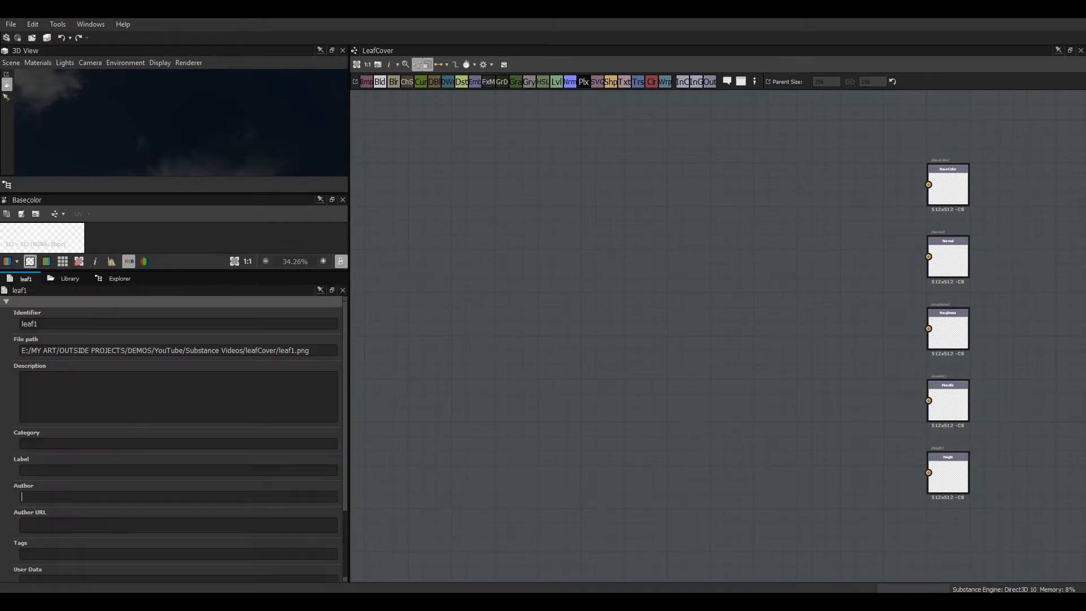
left_click(120, 278)
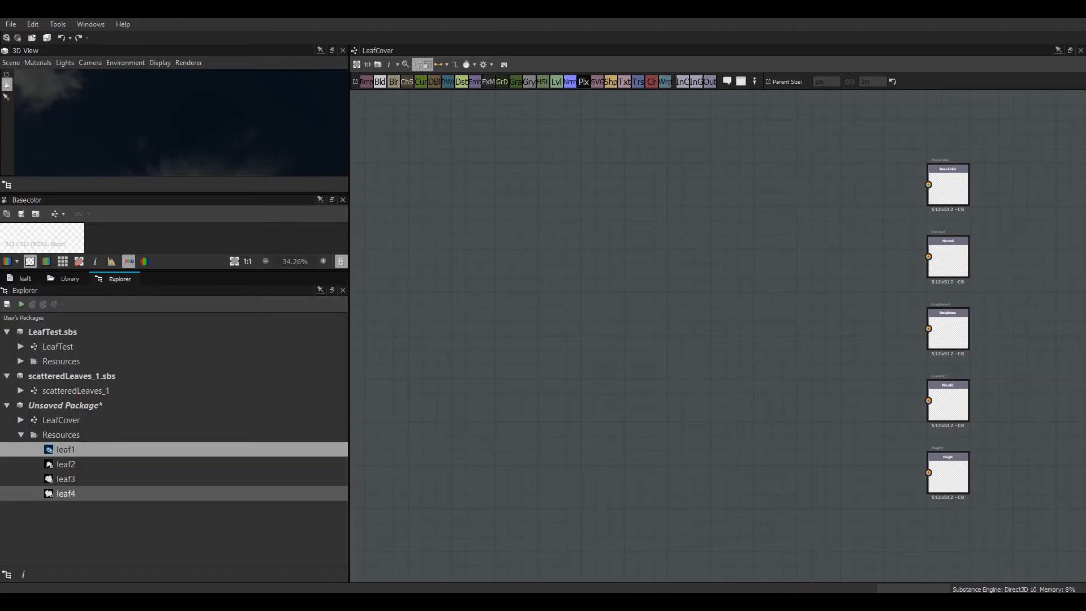
left_click(66, 493, "shift")
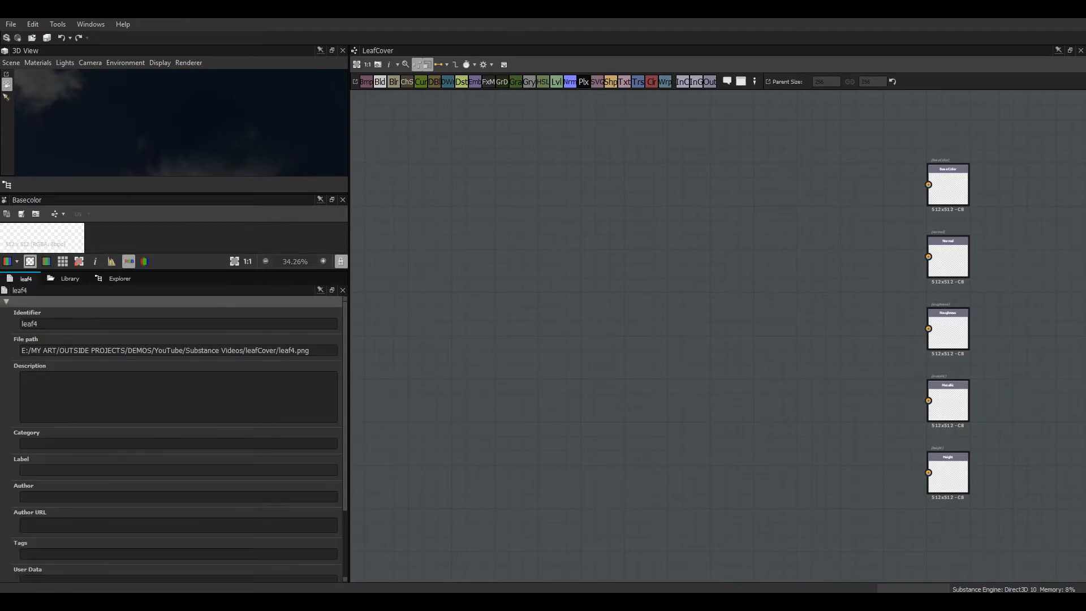
left_click(120, 279)
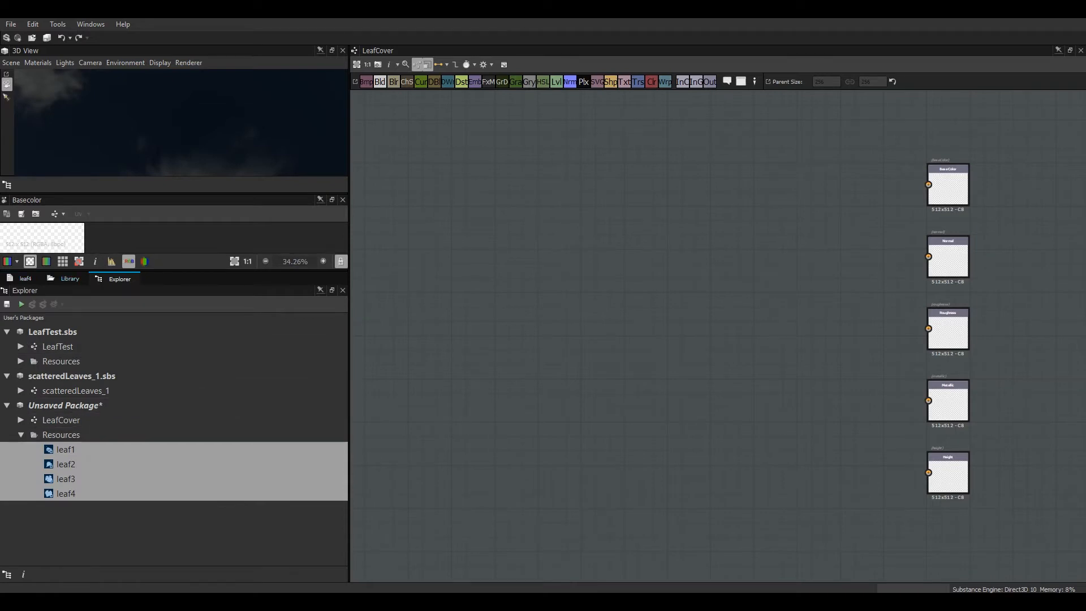
Undock the properties panel from the Library and Explorer group, dock it above them and make it taller.
left_click(26, 279)
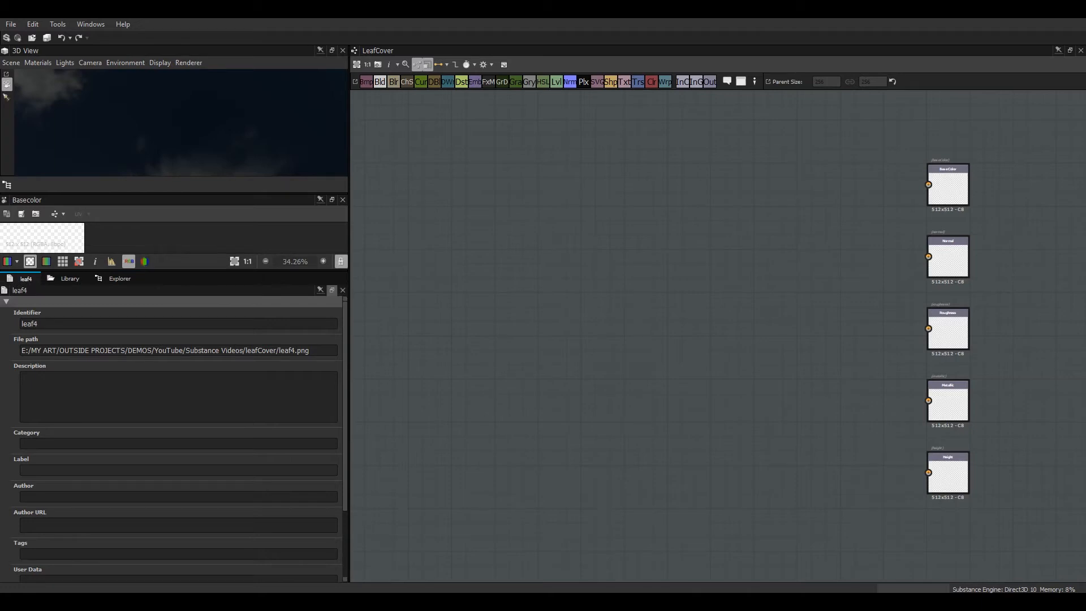
left_click(332, 289)
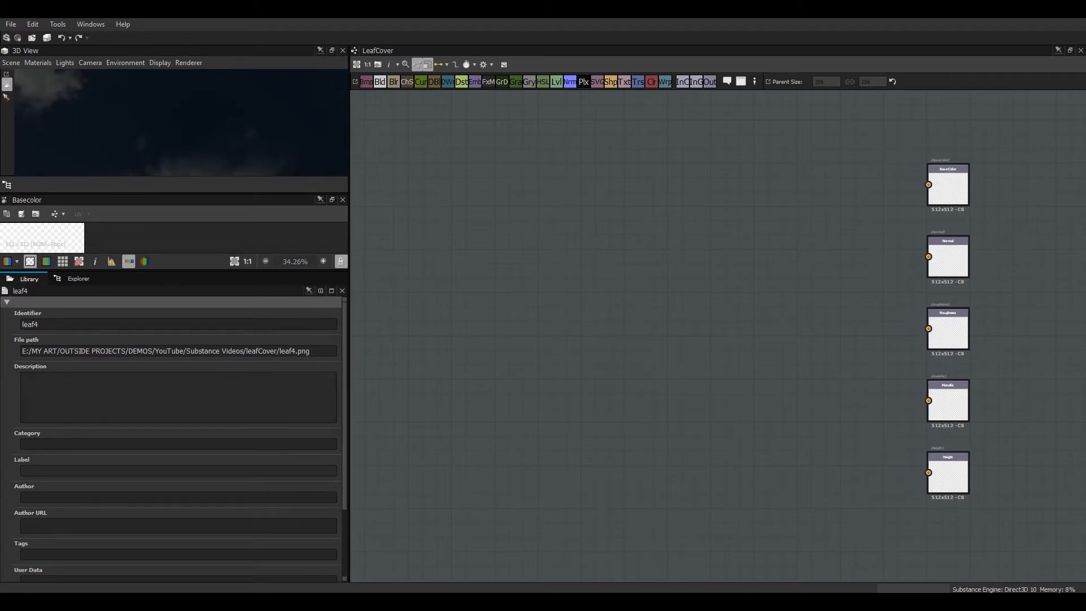
left_click_drag(203, 290, 233, 285)
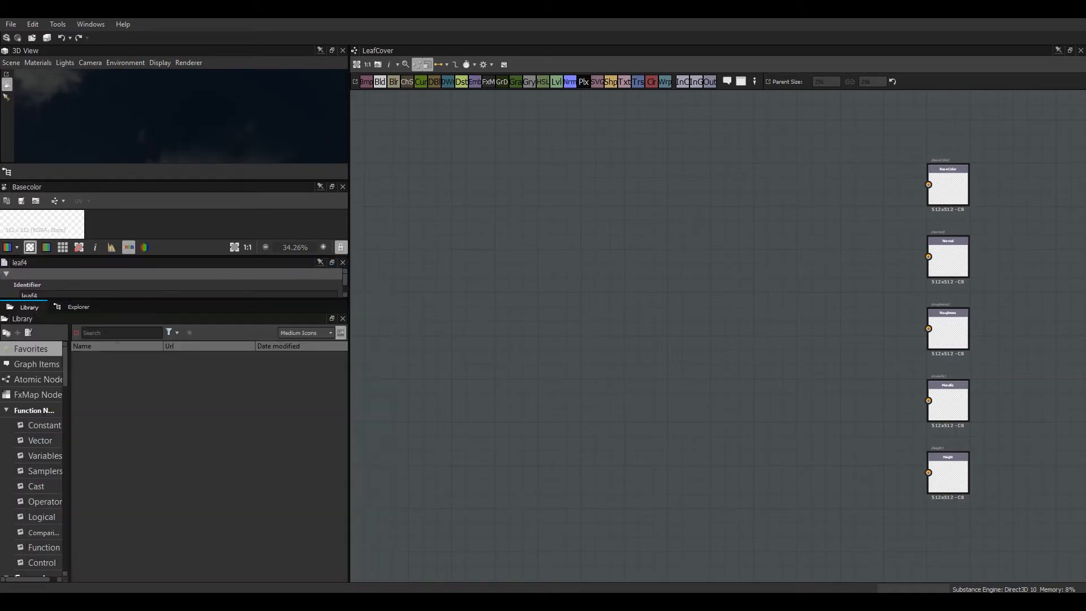
left_click_drag(85, 298, 84, 369)
Add the leaf1, leaf2, leaf3 and leaf4 resources to the LeafCover graph as Bitmap nodes.
left_click(78, 377)
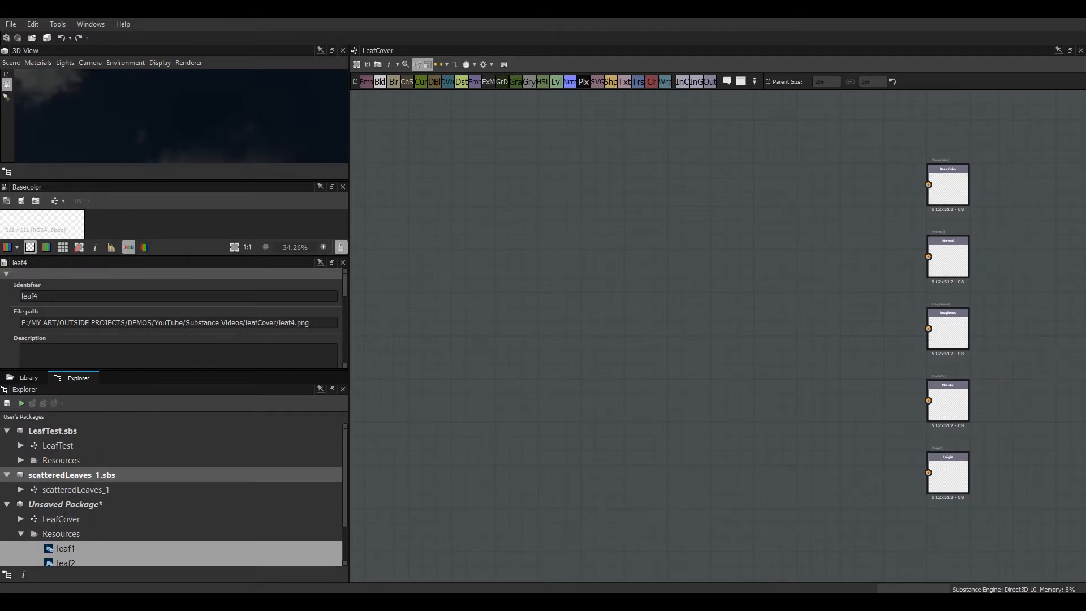
scroll(170, 489, "down", 2)
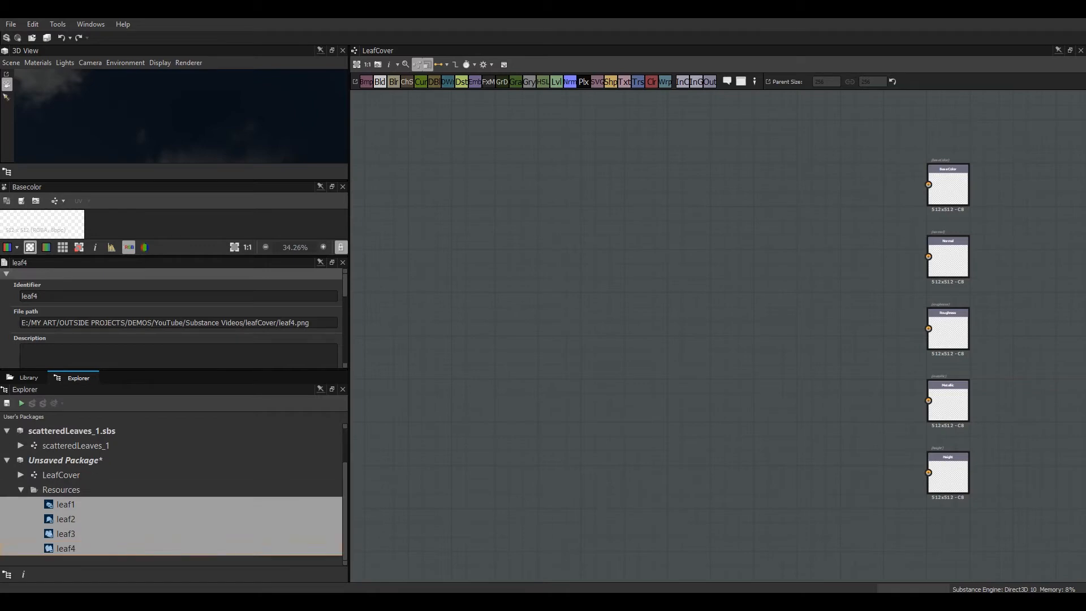
left_click_drag(65, 504, 473, 314)
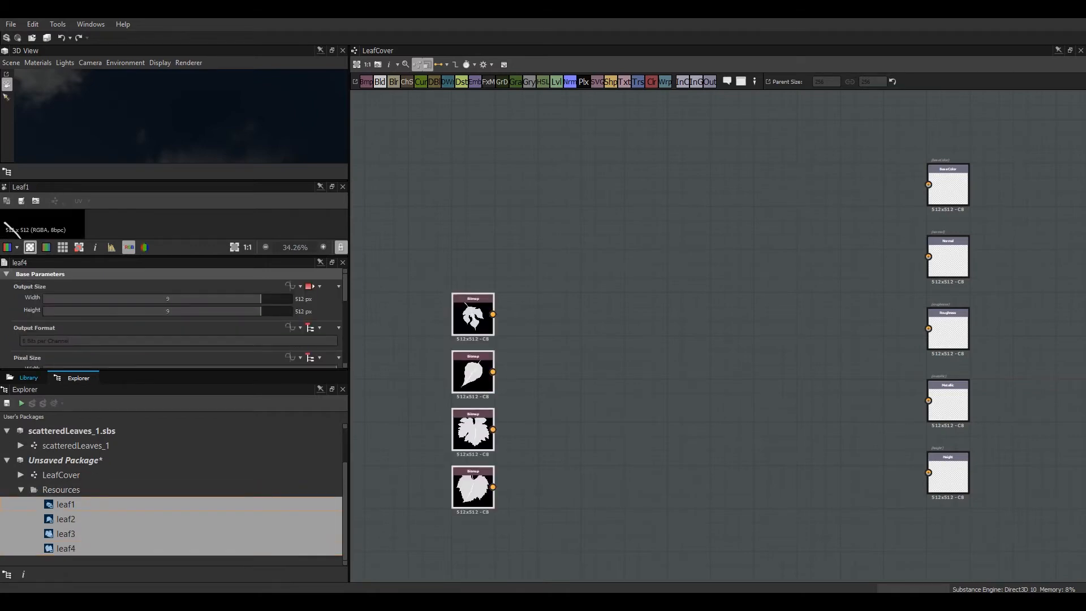
Dock the properties panel beneath the Explorer and enlarge it.
left_click_drag(66, 262, 98, 547)
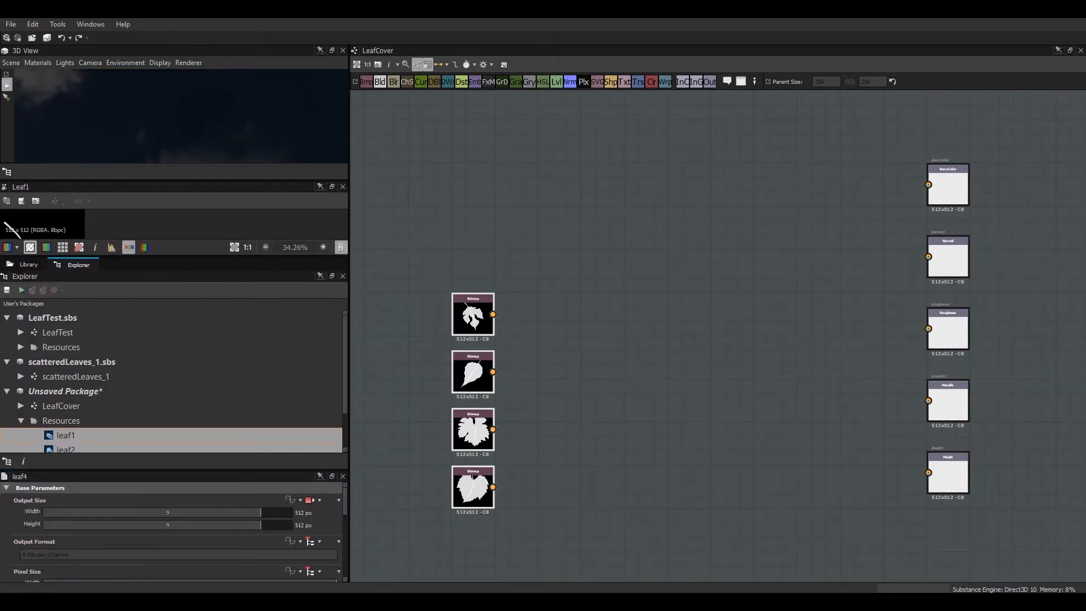
left_click_drag(146, 470, 150, 382)
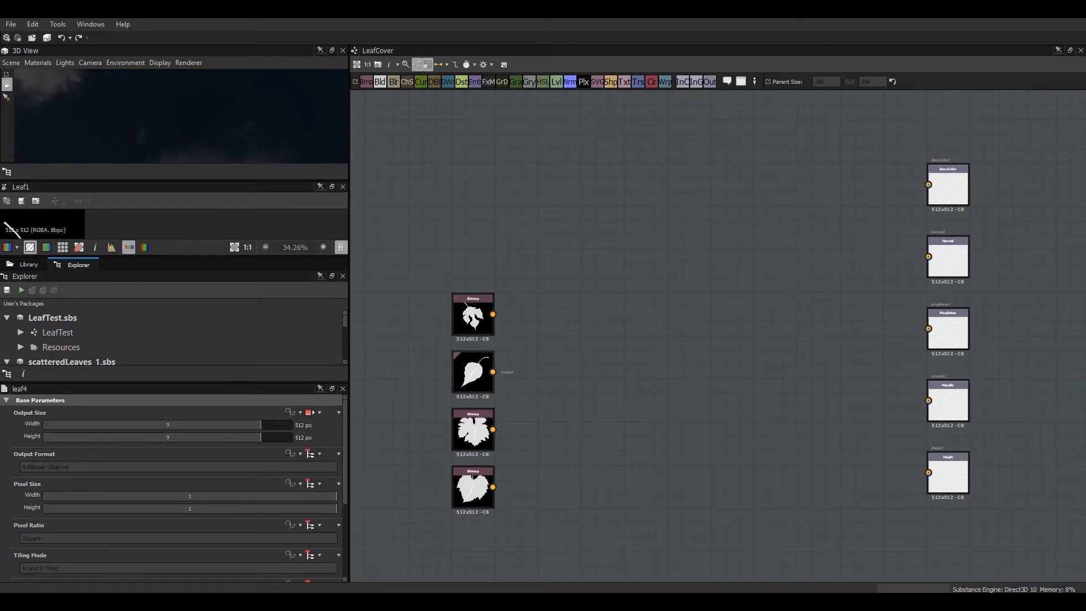
Set the Color Mode of all four leaf Bitmap nodes to Grayscale.
left_click(473, 316)
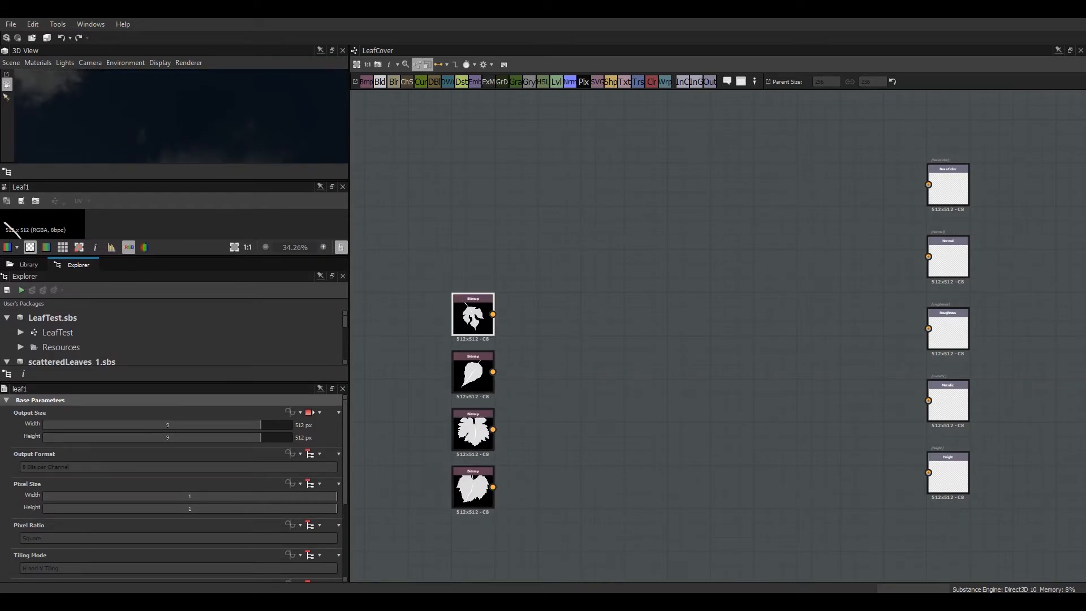
scroll(170, 487, "down", 3)
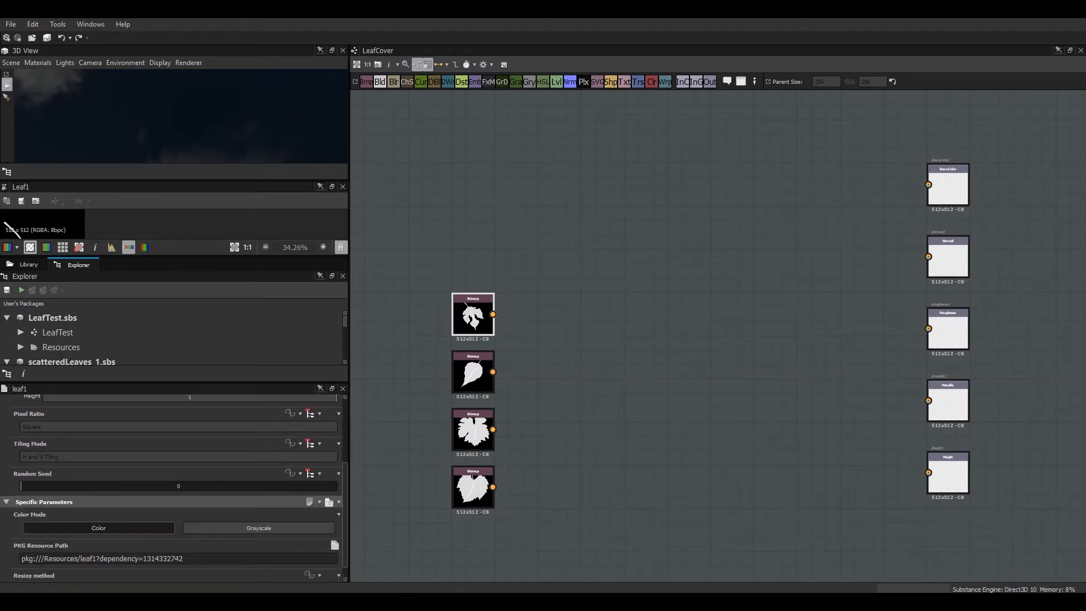
left_click(258, 539)
left_click(472, 372)
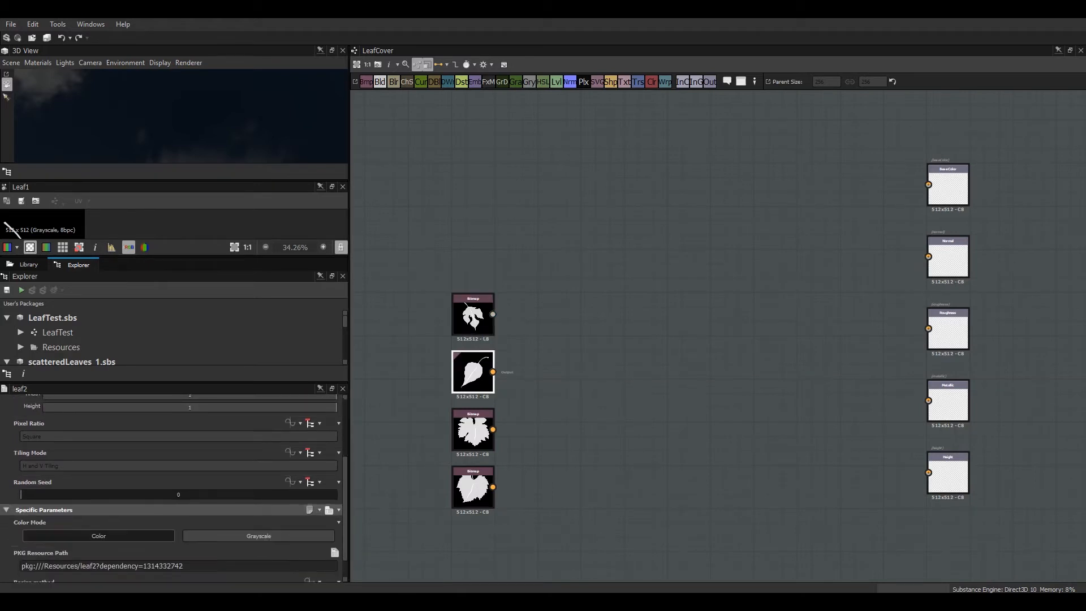
left_click(258, 539)
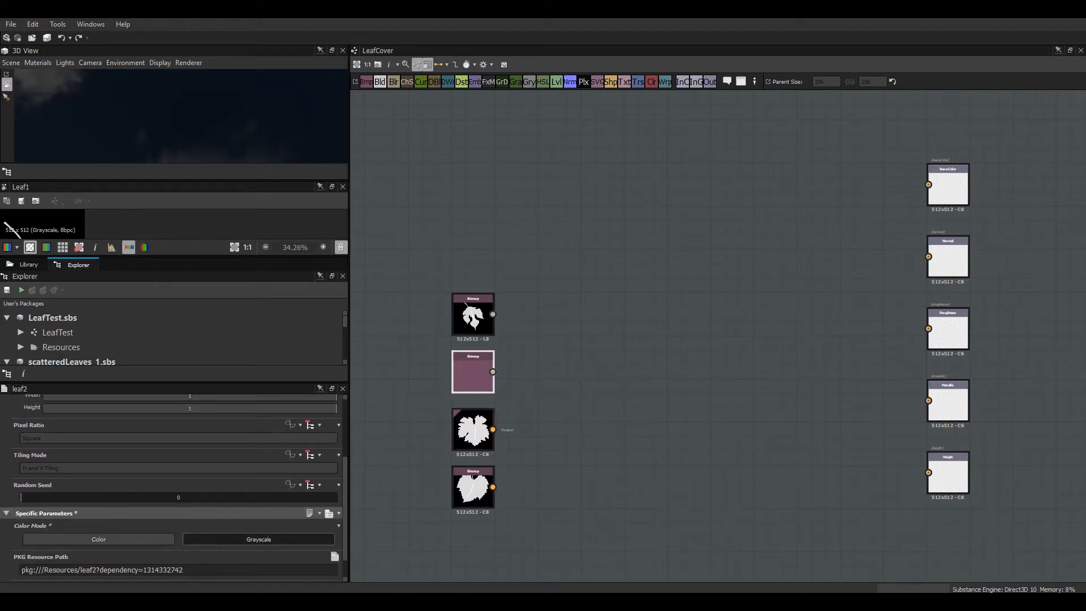
left_click(473, 429)
left_click(258, 539)
left_click(473, 486)
left_click(259, 539)
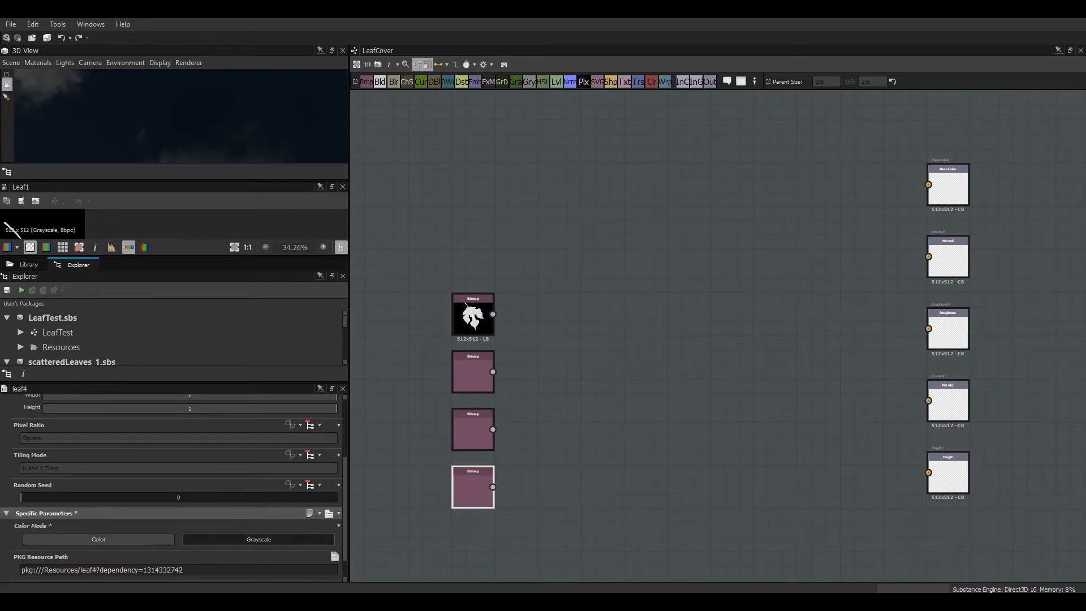
Add an FX-Map node to the graph between the leaf bitmaps and the material outputs.
left_click(537, 272)
left_click_drag(488, 82, 617, 242)
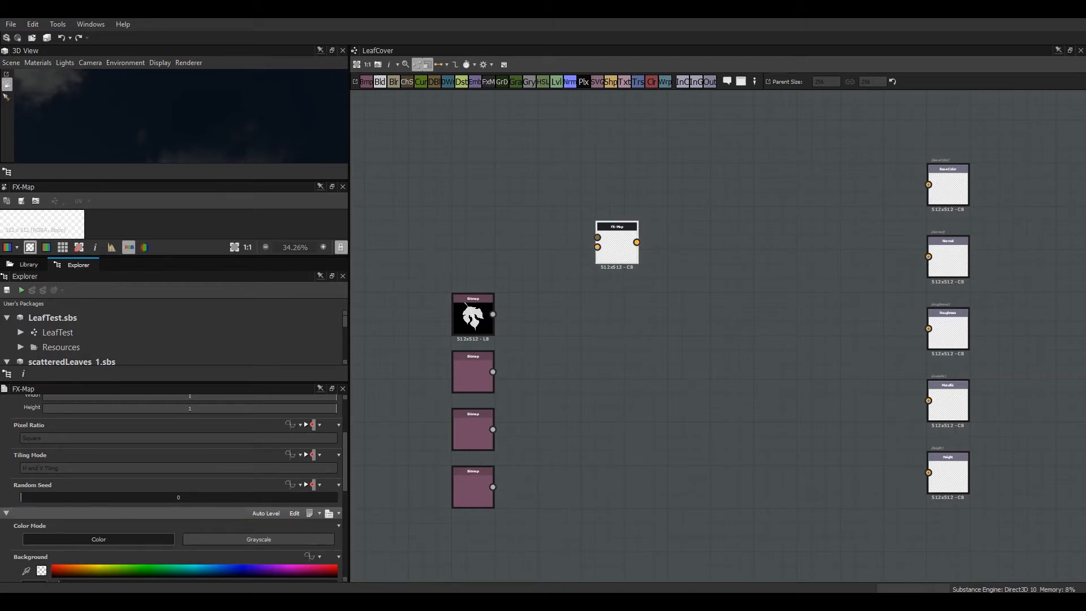
middle_click_drag(678, 339, 731, 403)
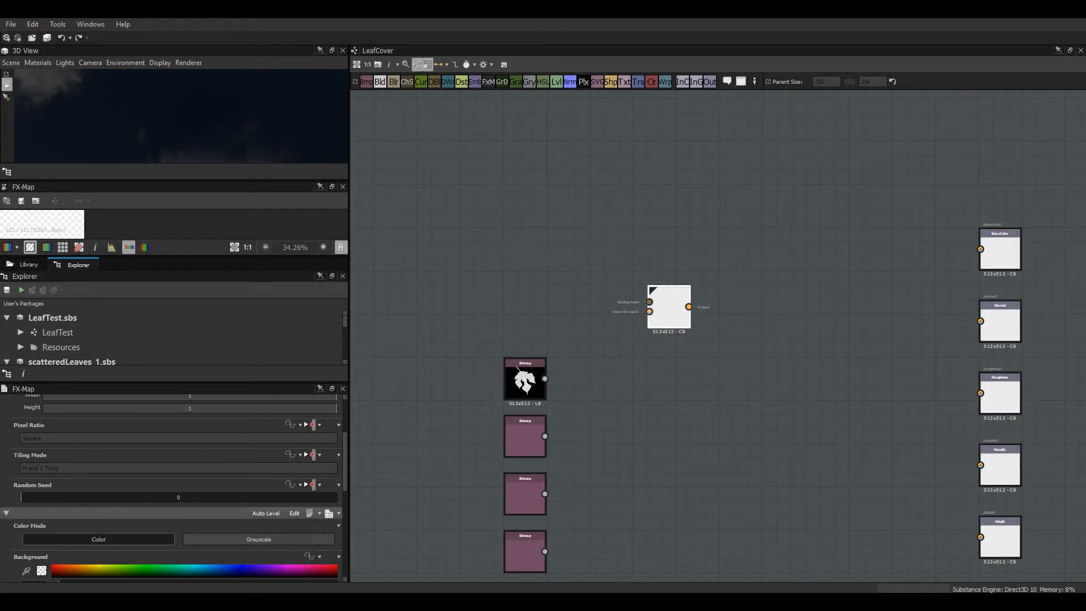
left_click_drag(673, 311, 687, 340)
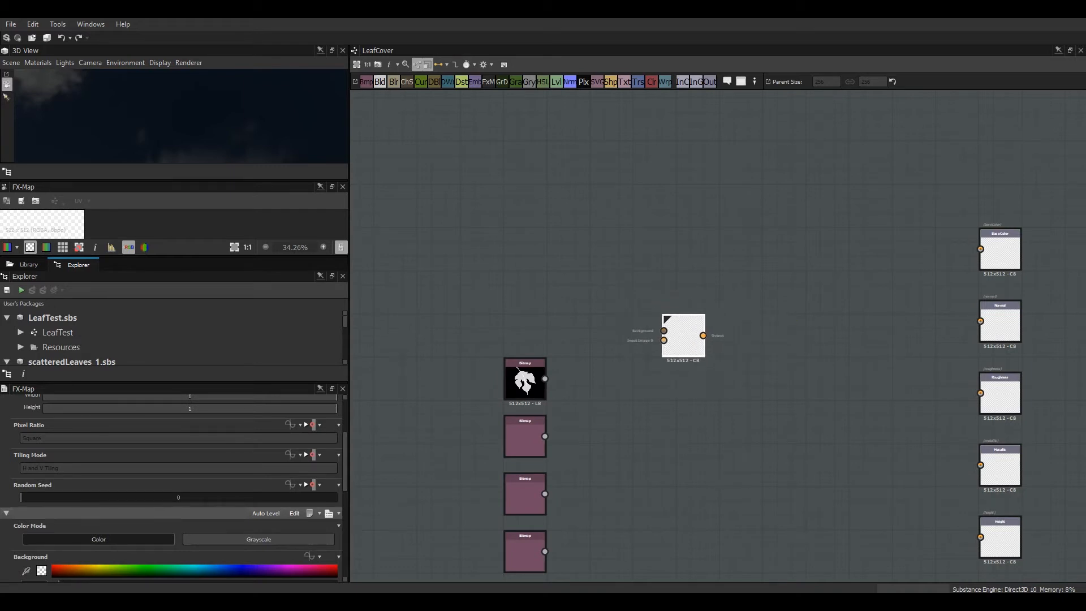
Spread out the leaf1 and leaf2 Bitmap nodes and connect them to the FX-Map's first two image inputs.
left_click_drag(525, 376, 510, 290)
mouse_move(525, 421)
left_mouse_down()
mouse_move(511, 377)
mouse_move(510, 407)
left_mouse_up()
left_click_drag(683, 337, 638, 290)
left_click_drag(530, 292, 635, 311)
left_click_drag(530, 407, 635, 311)
Align the connected leaf1 and leaf2 Bitmap nodes one above the other beside the FX-Map.
left_click_drag(510, 292, 519, 278)
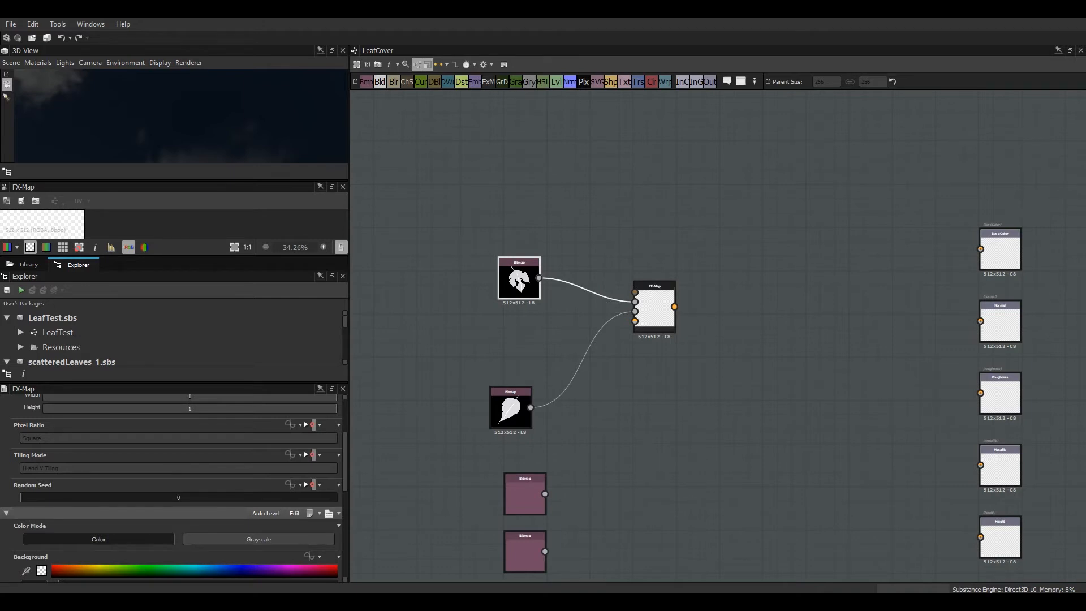
left_click_drag(511, 410, 525, 350)
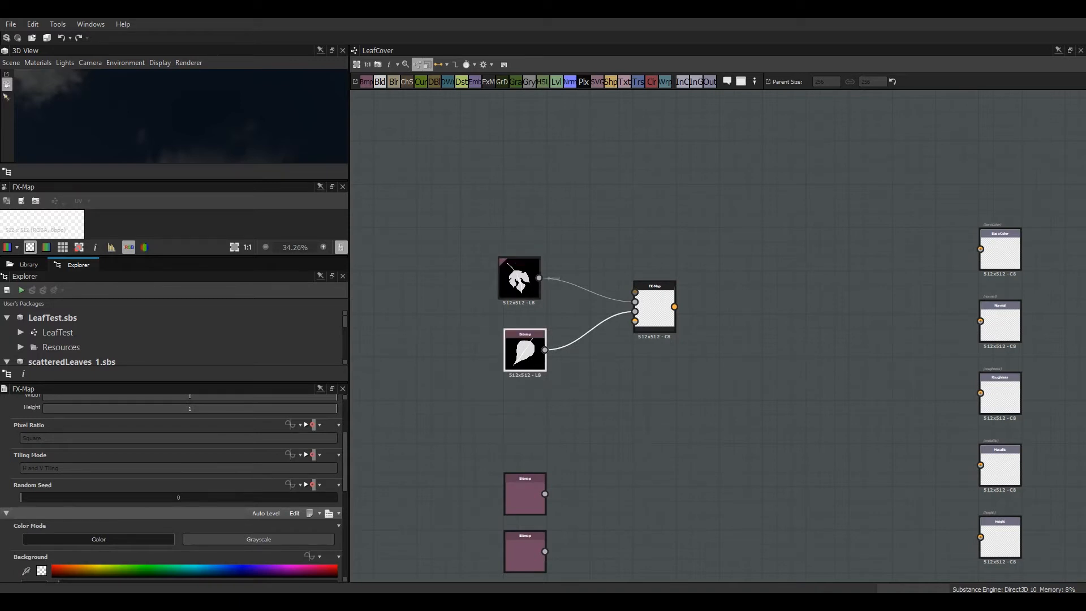
left_click_drag(519, 277, 525, 277)
left_click_drag(524, 350, 525, 351)
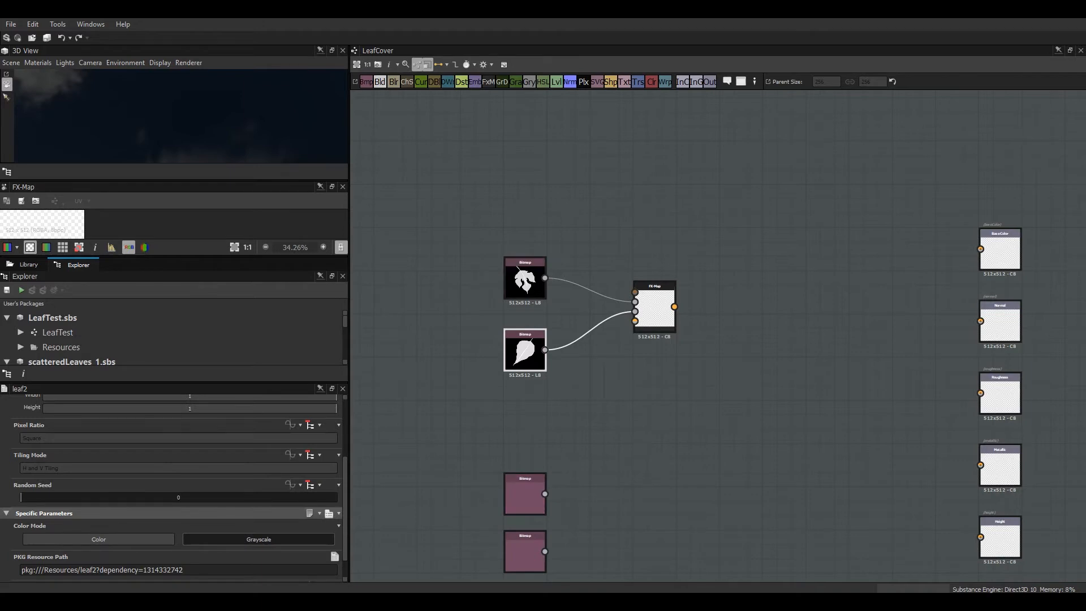
Open the FX-Map node's internal graph for editing.
left_click(654, 307)
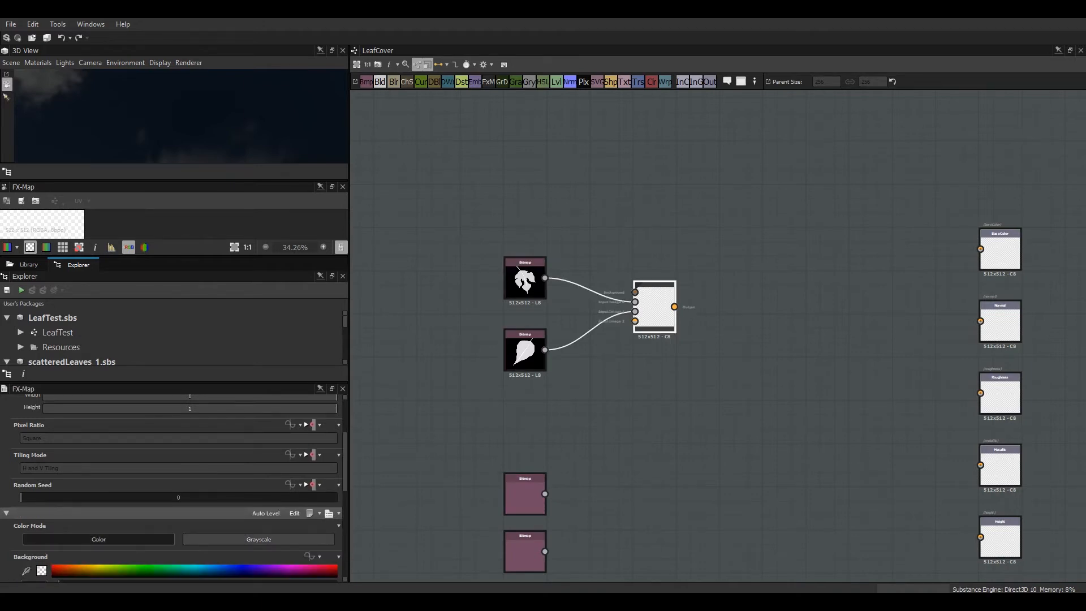
right_click(656, 306)
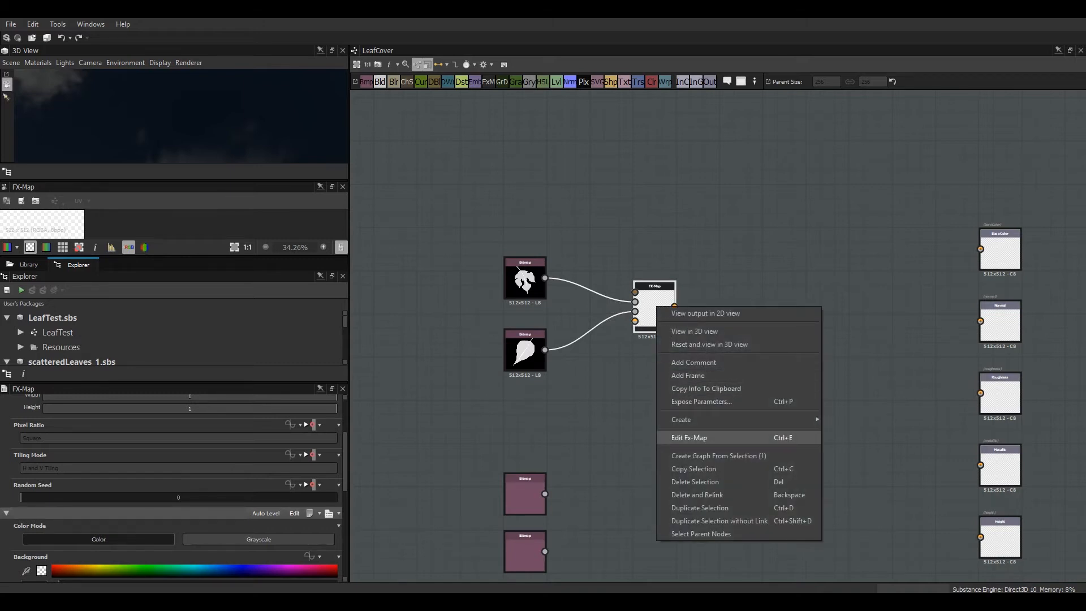
left_click(689, 437)
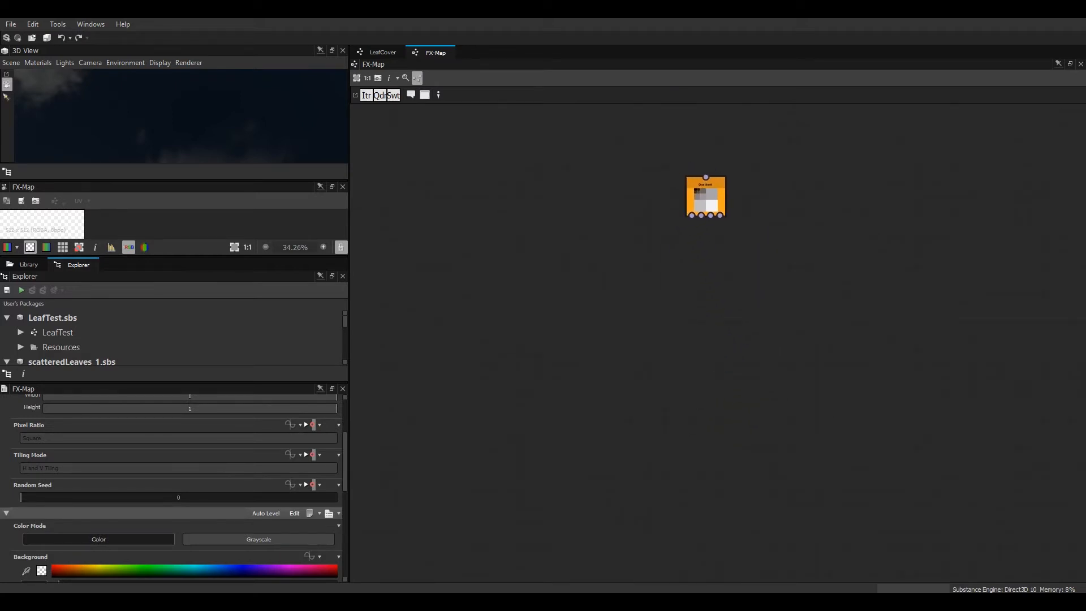
Add three more Quadrant nodes chained below the root Quadrant, with all four outputs feeding each following node.
left_click(706, 198)
left_click(706, 198)
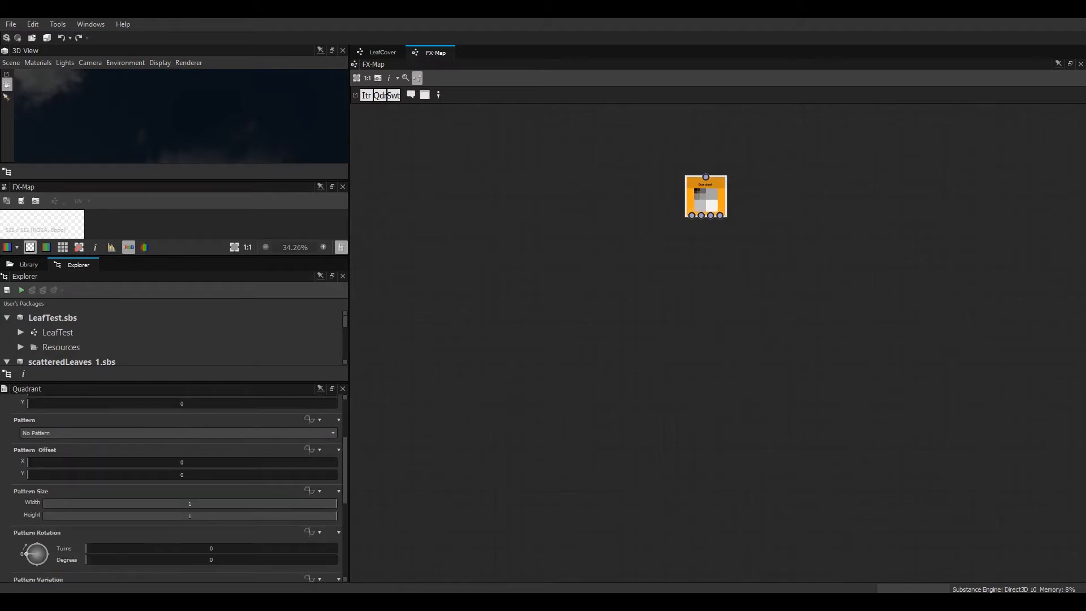
key("space")
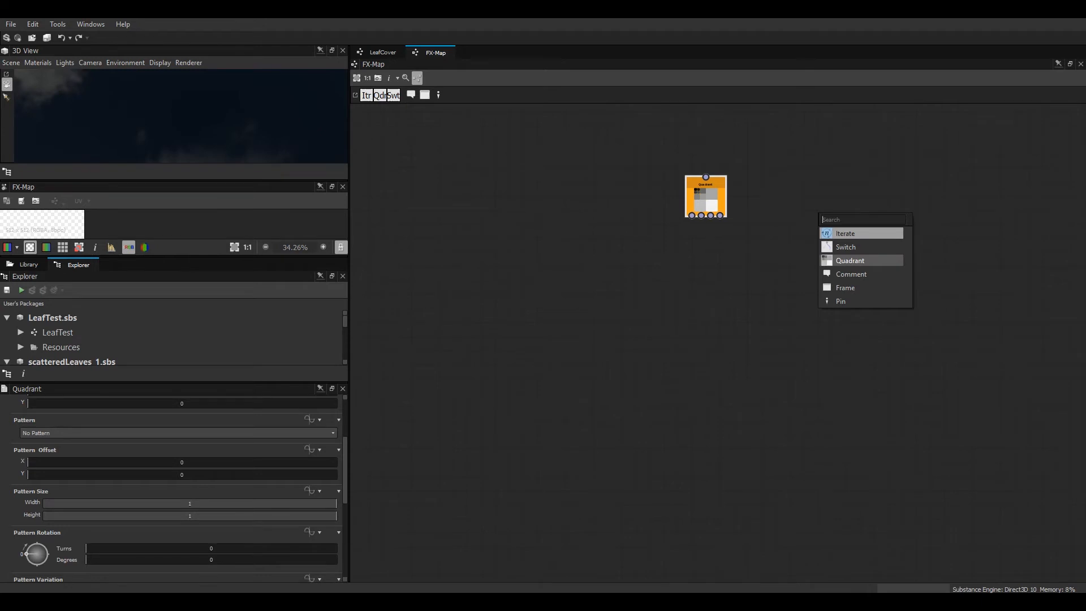
left_click(849, 260)
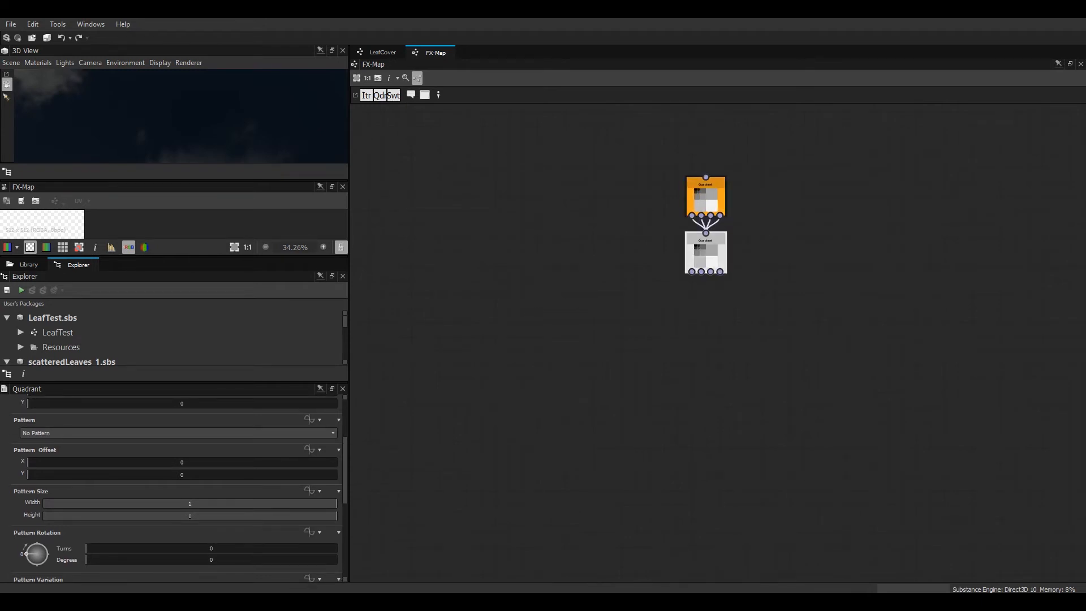
key("space")
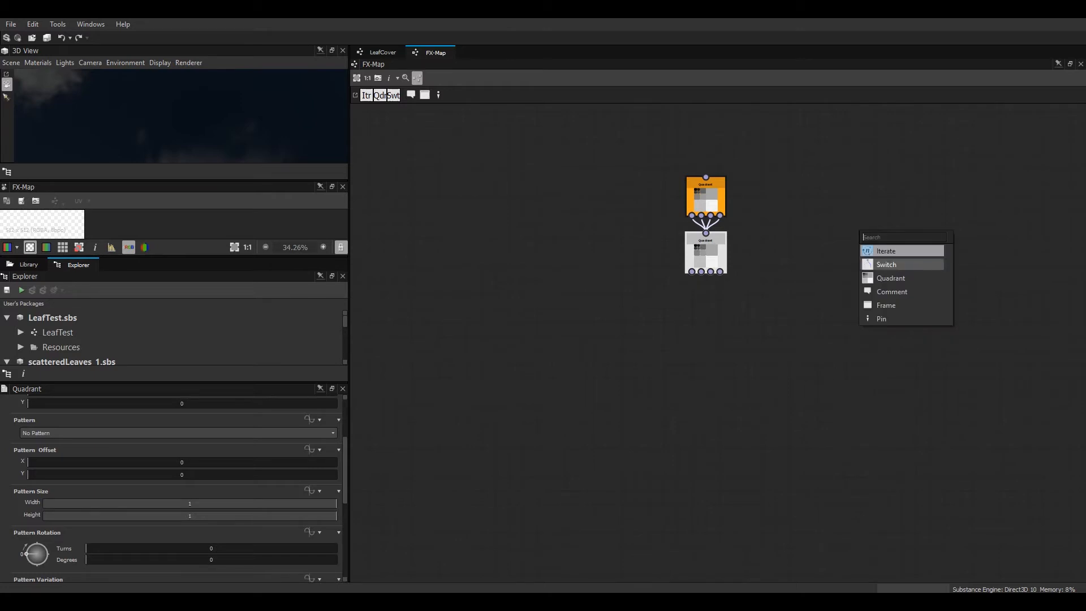
left_click(890, 277)
key("space")
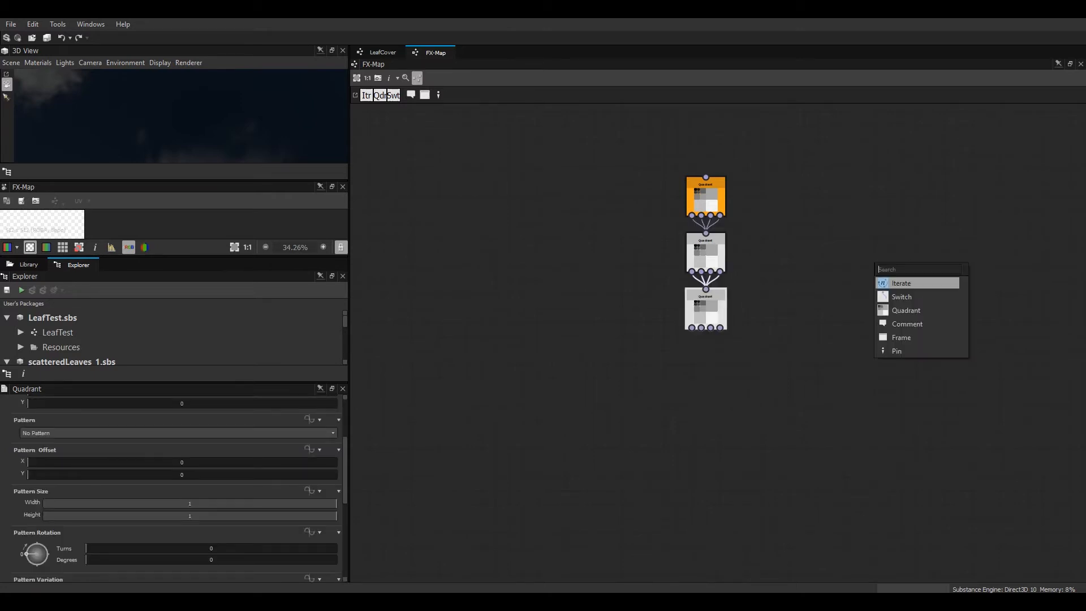
left_click(905, 310)
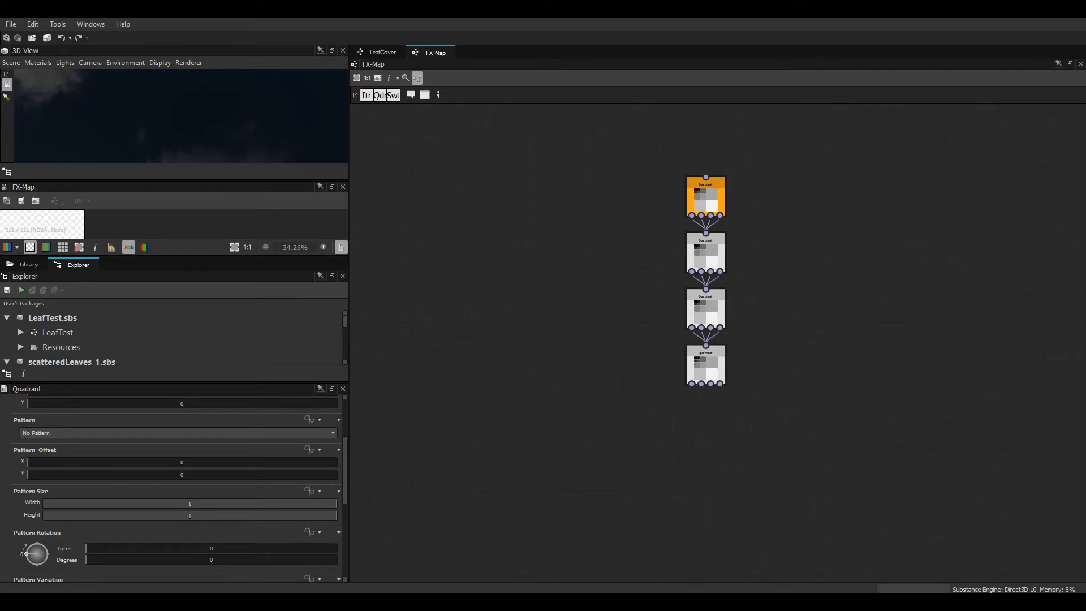
Add a separate Quadrant below and beside the chain, connected only to the first output of the last chained Quadrant.
right_click(598, 313)
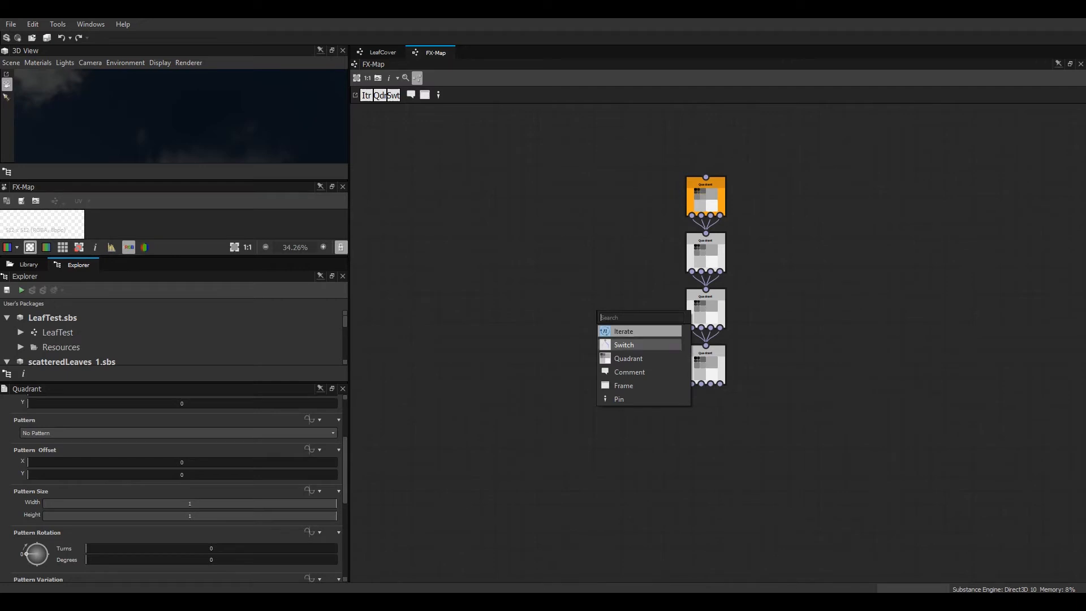
left_click(622, 358)
left_click_drag(600, 316, 671, 442)
left_click_drag(691, 383, 621, 441)
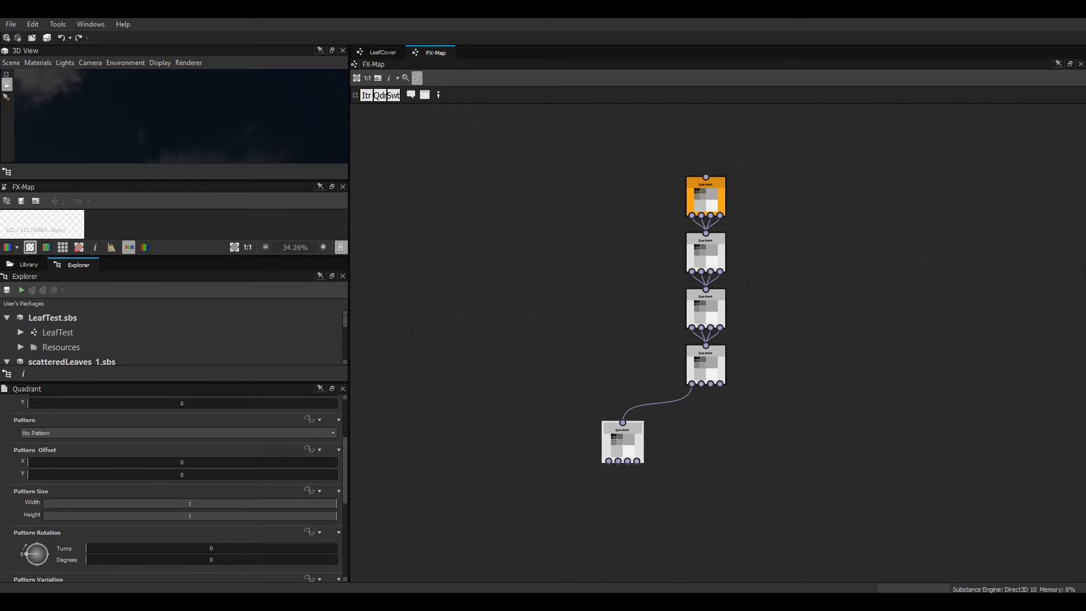
mouse_move(622, 441)
left_mouse_down()
mouse_move(586, 442)
mouse_move(600, 442)
left_mouse_up()
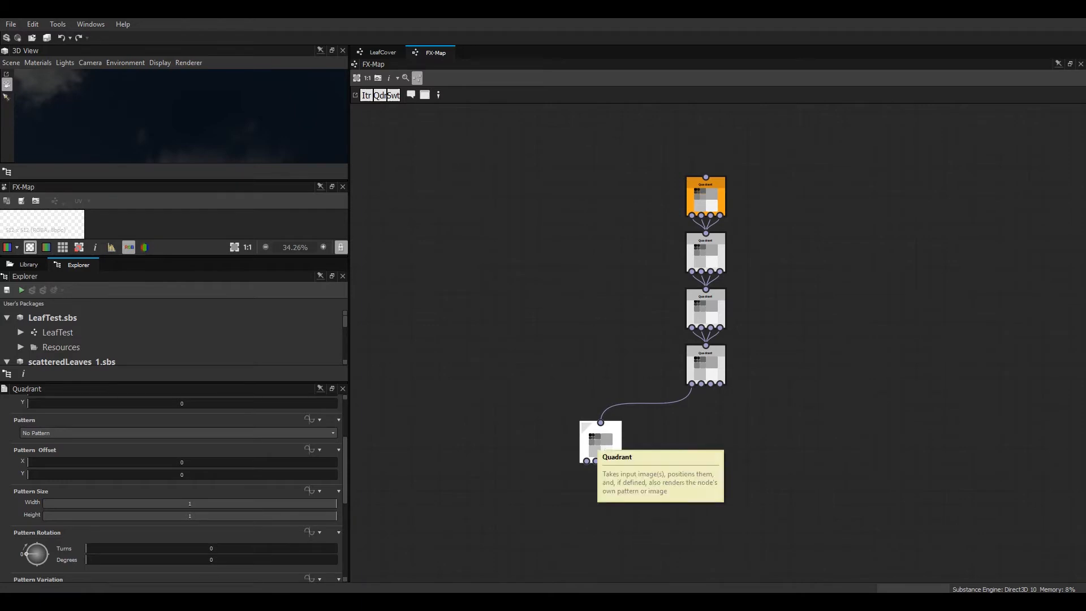
Set the FX-Map node's color mode to Grayscale in the LeafCover graph.
scroll(597, 440, "up", 5)
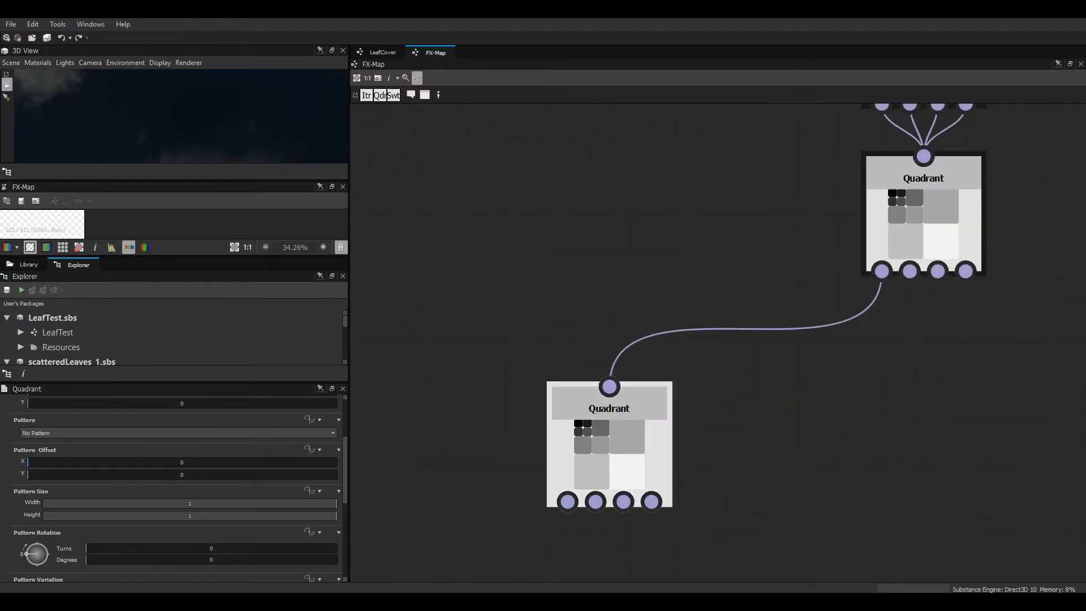
scroll(314, 450, "up", 4)
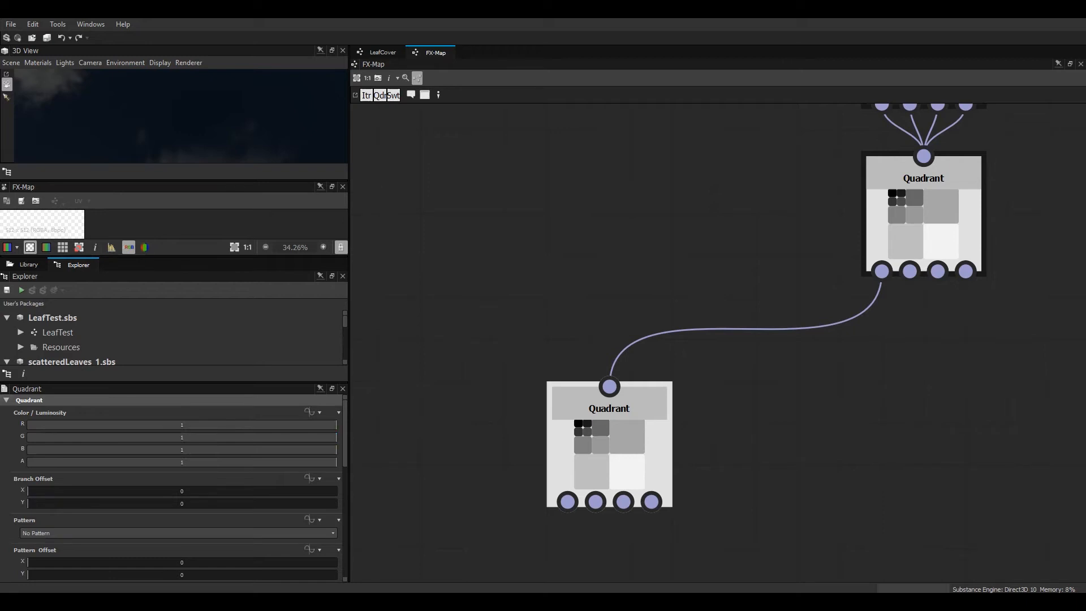
left_click(383, 52)
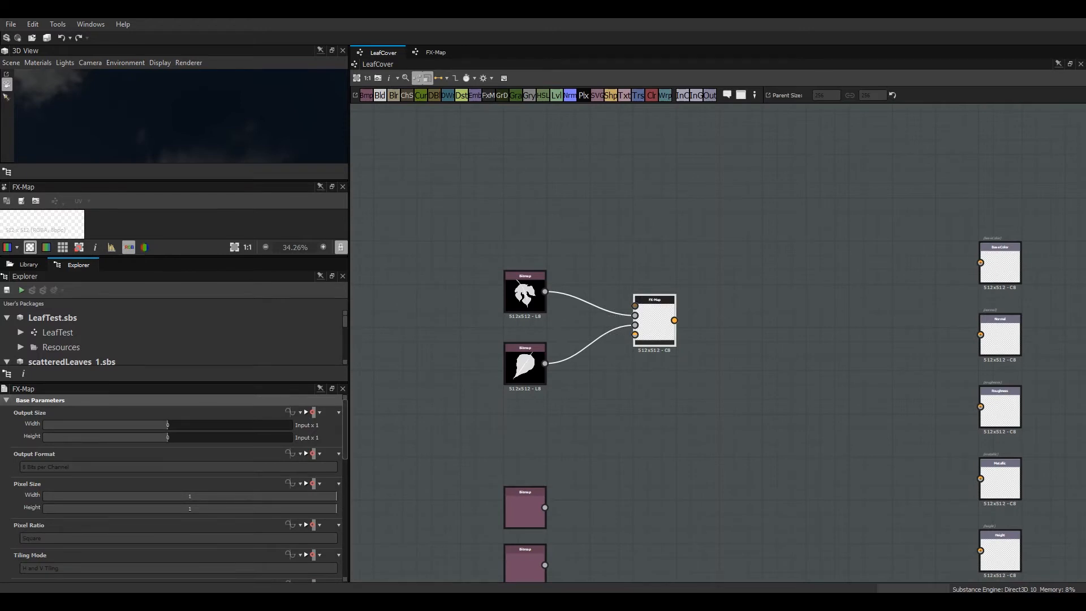
scroll(173, 488, "down", 10)
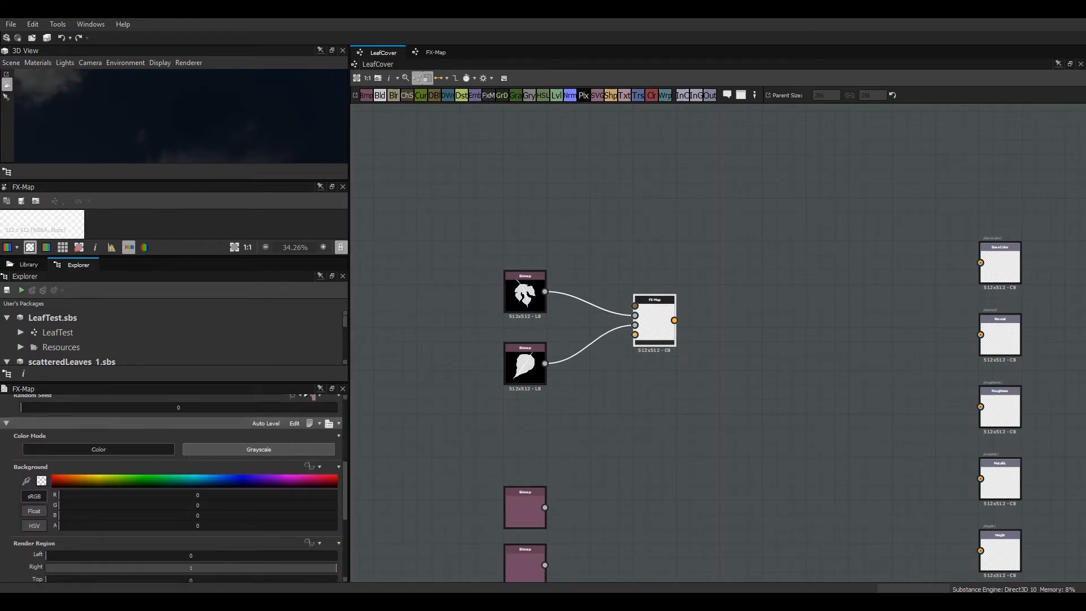
left_click(258, 449)
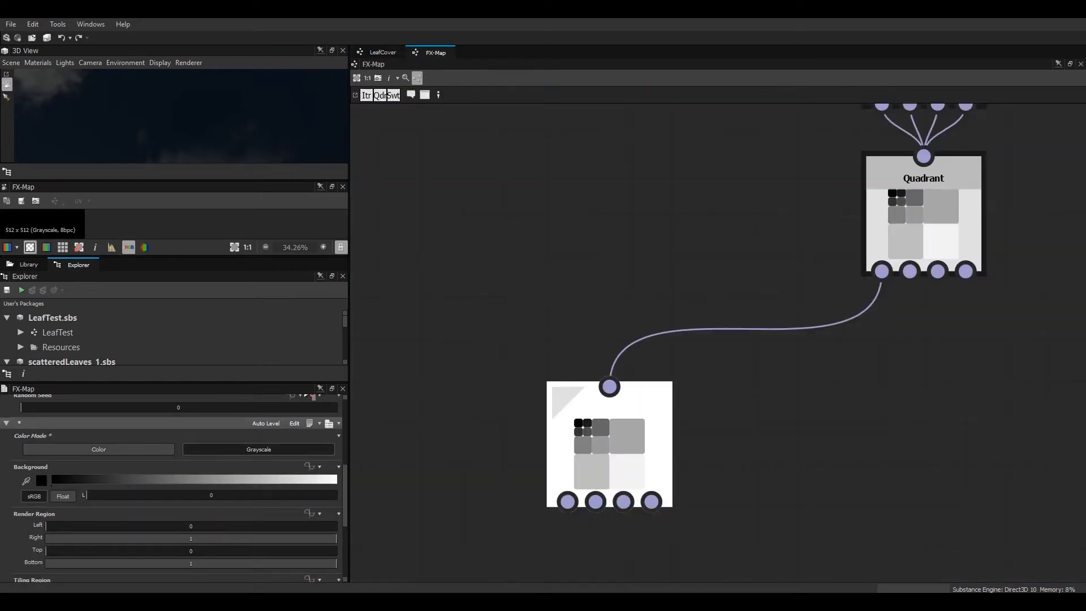
In the FX-Map's internal graph, set the pattern of the lowest Quadrant to Input Image.
left_click(609, 446)
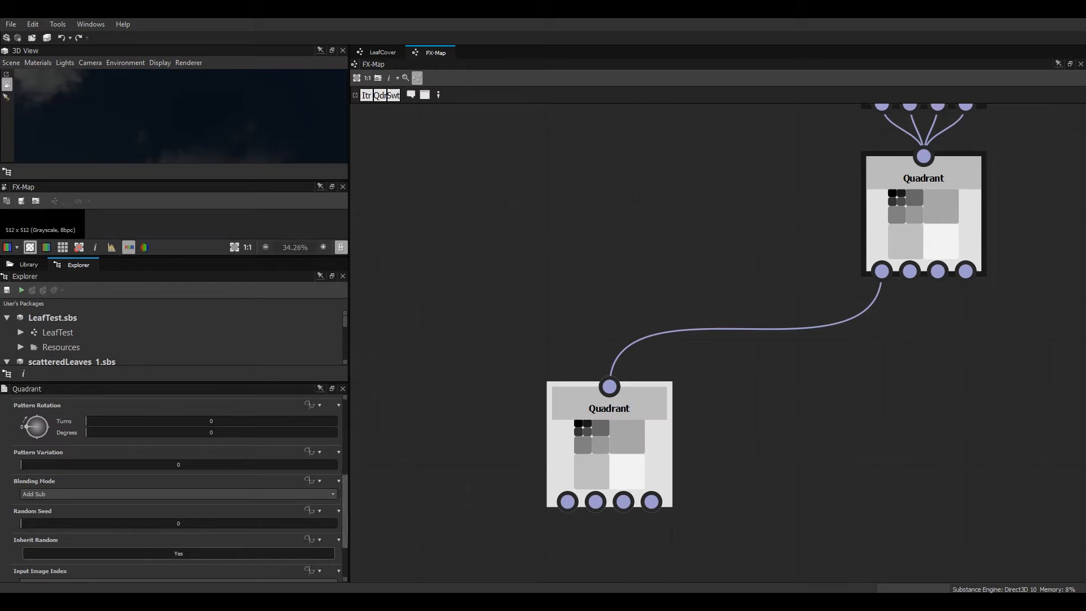
left_click_drag(344, 509, 344, 434)
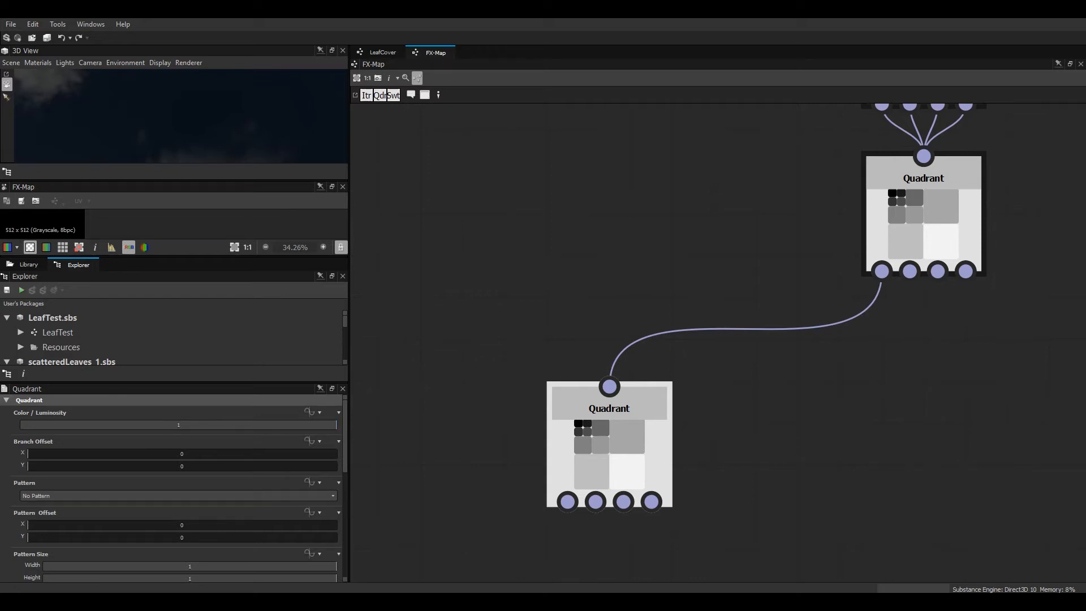
left_click_drag(344, 435, 344, 459)
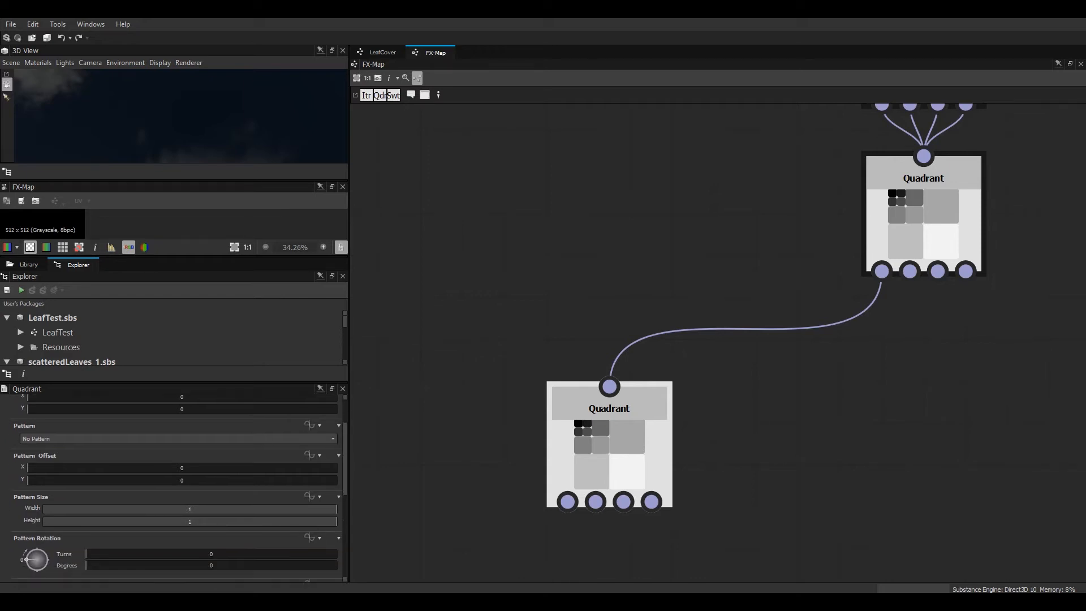
left_click(170, 438)
left_click(42, 459)
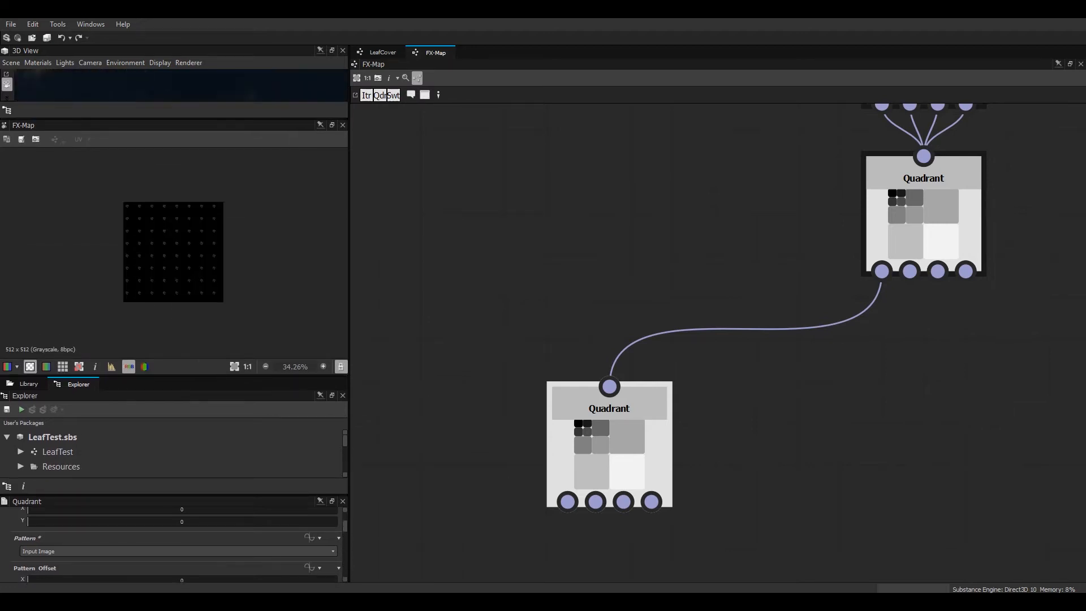
left_click(234, 366)
scroll(210, 271, "up", 3)
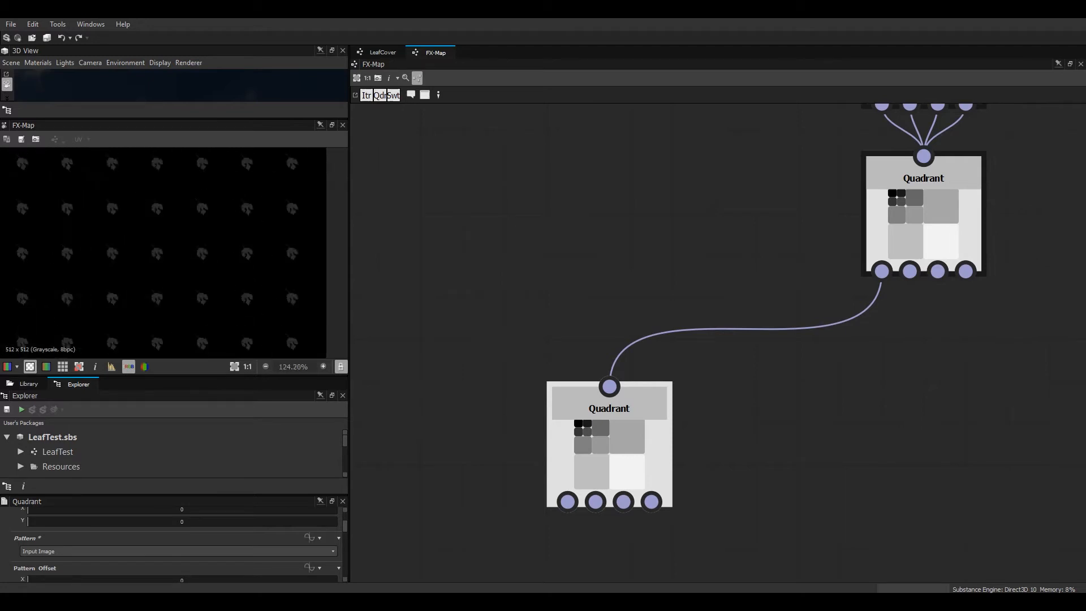
middle_click_drag(175, 249, 213, 264)
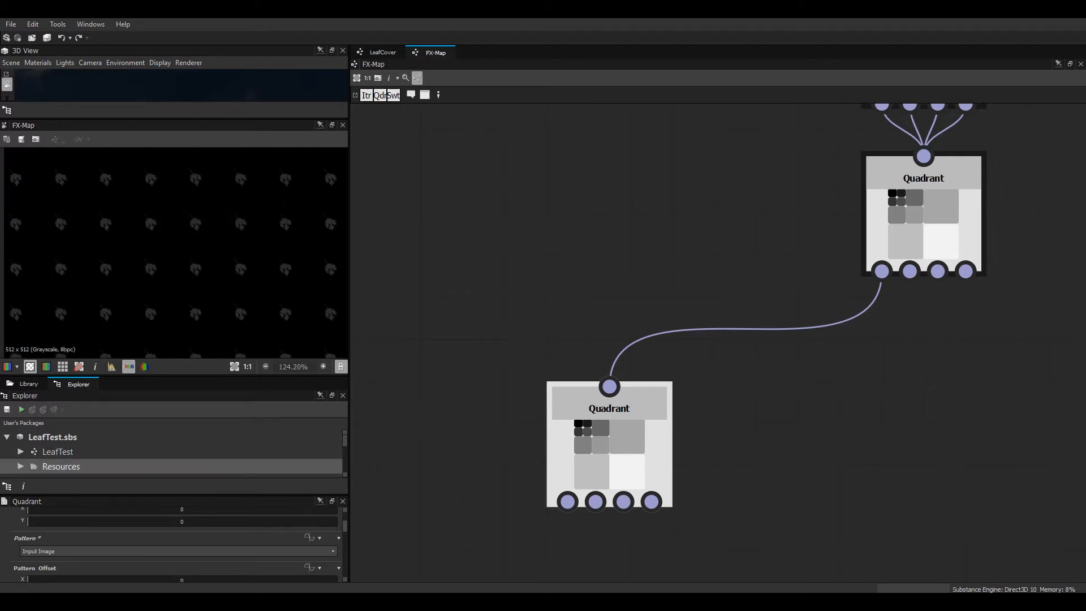
Try Input Image 1 as the lowest Quadrant's input image index, and set it back to Input Image 0.
left_click_drag(345, 526, 345, 574)
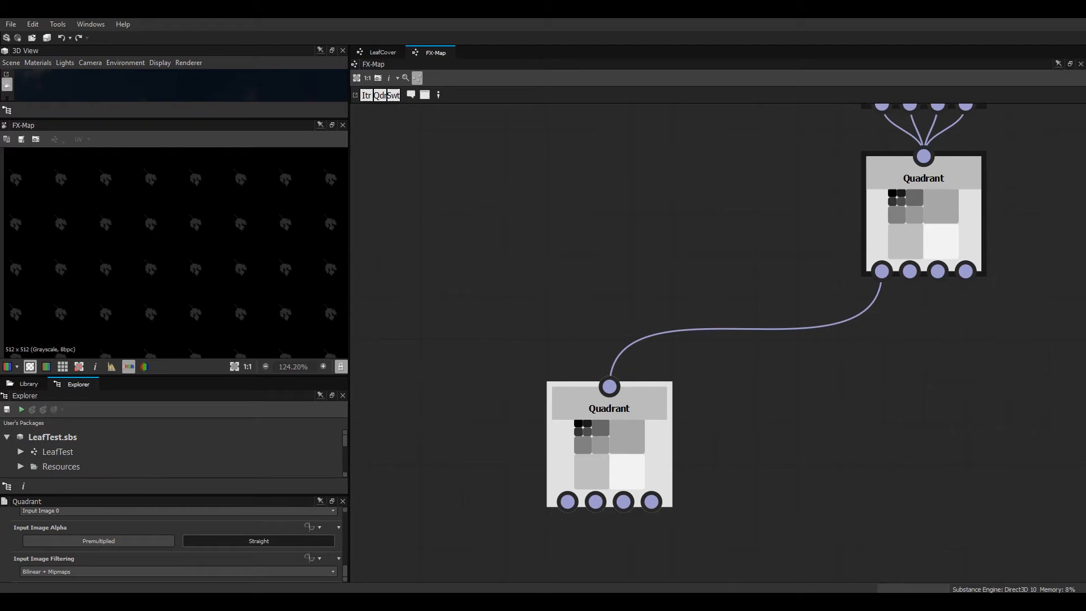
left_click_drag(345, 570, 345, 565)
left_click(170, 550)
left_click(170, 571)
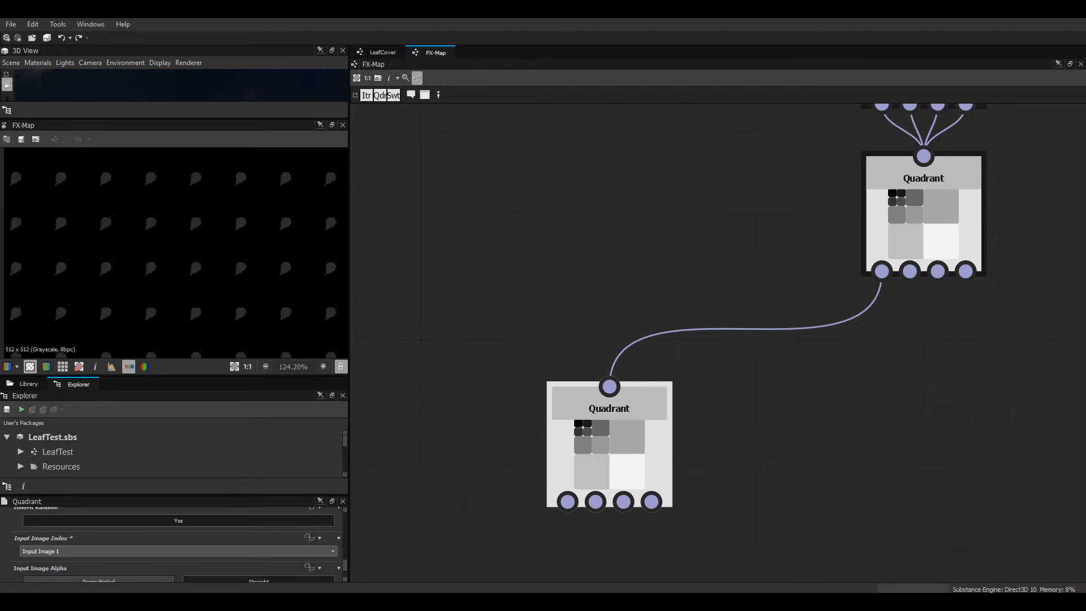
left_click(170, 550)
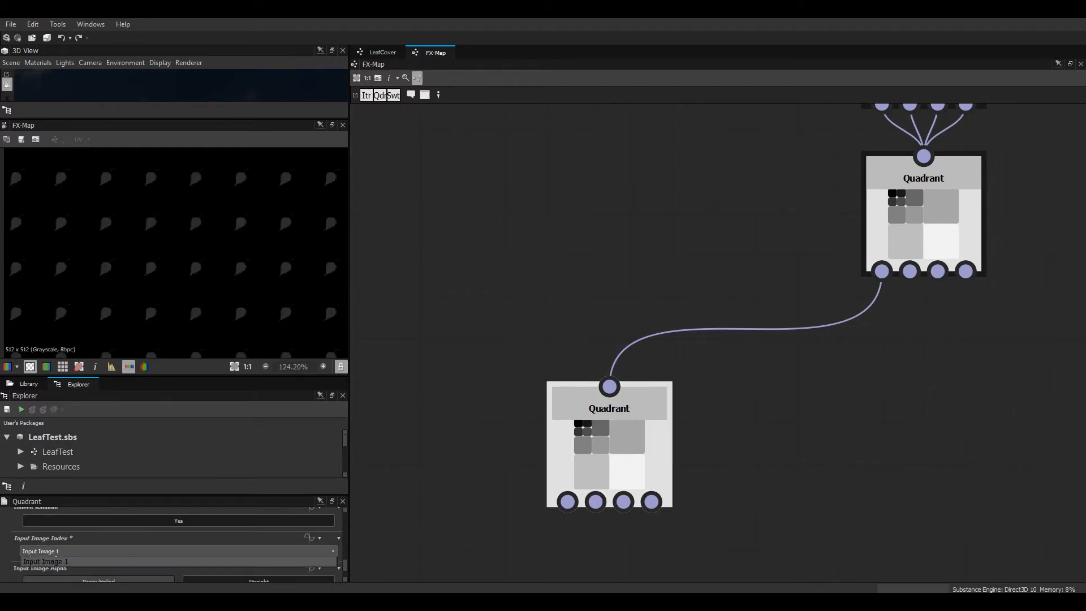
left_click(170, 562)
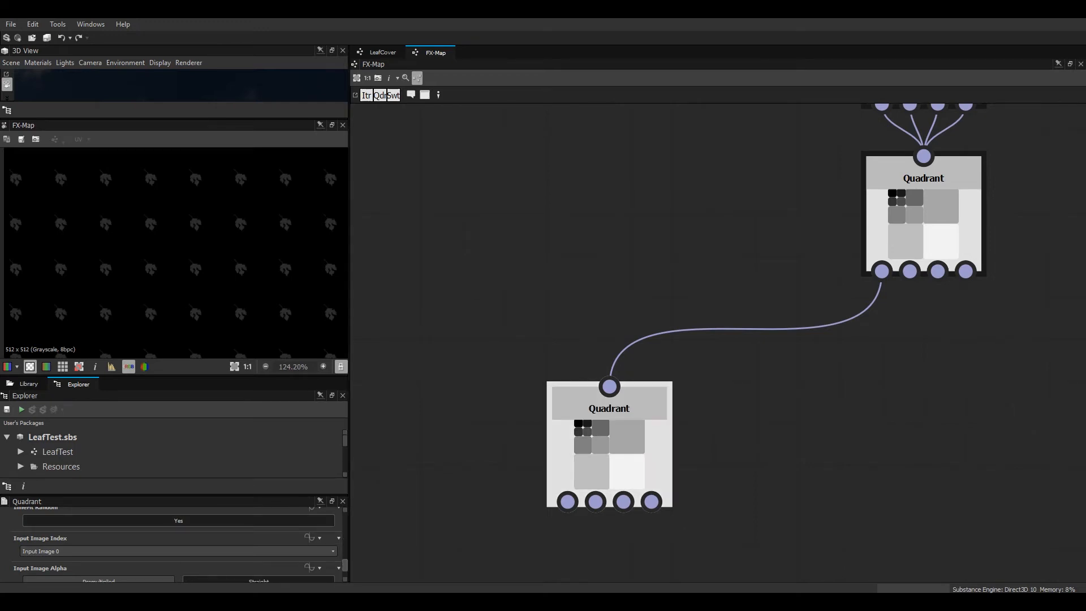
Enlarge the area showing the Quadrant's parameters and fit the whole FX-Map preview in the 2D view.
scroll(178, 543, "up", 6)
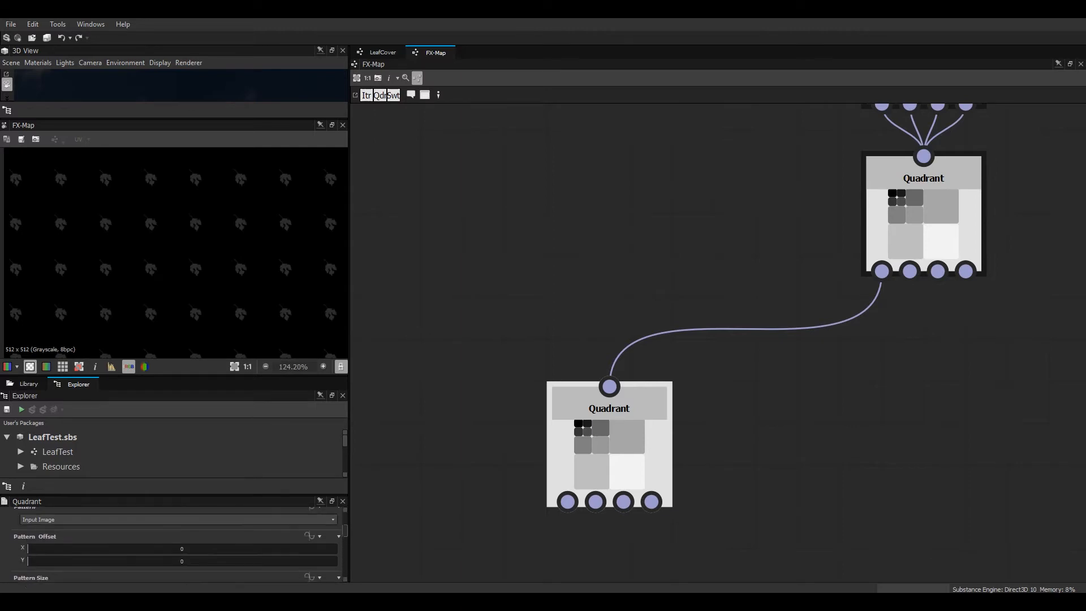
scroll(178, 543, "up", 4)
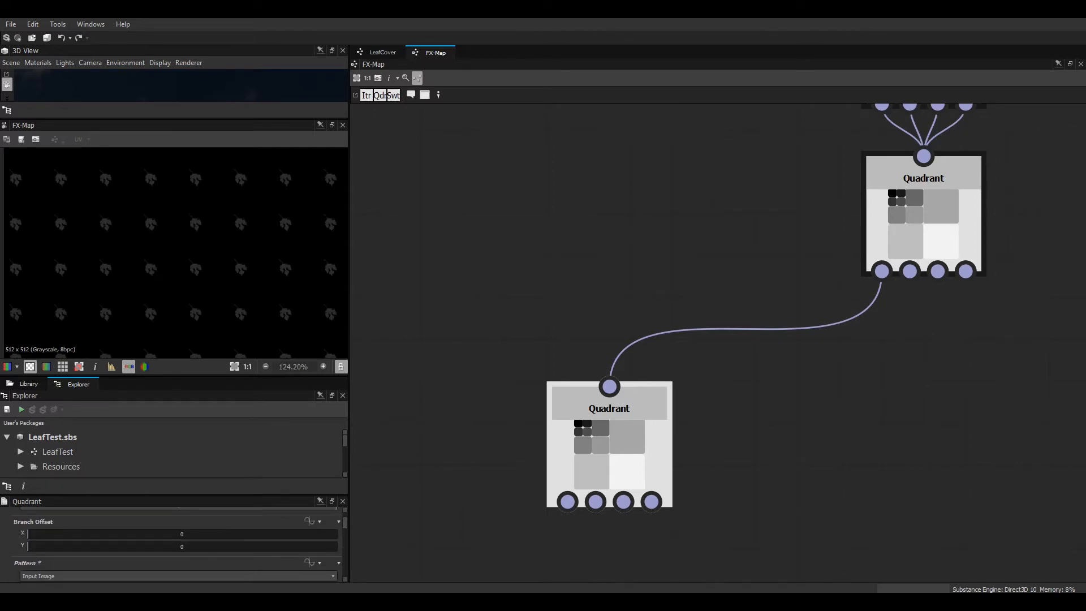
left_click_drag(175, 375, 175, 288)
left_click_drag(175, 495, 175, 349)
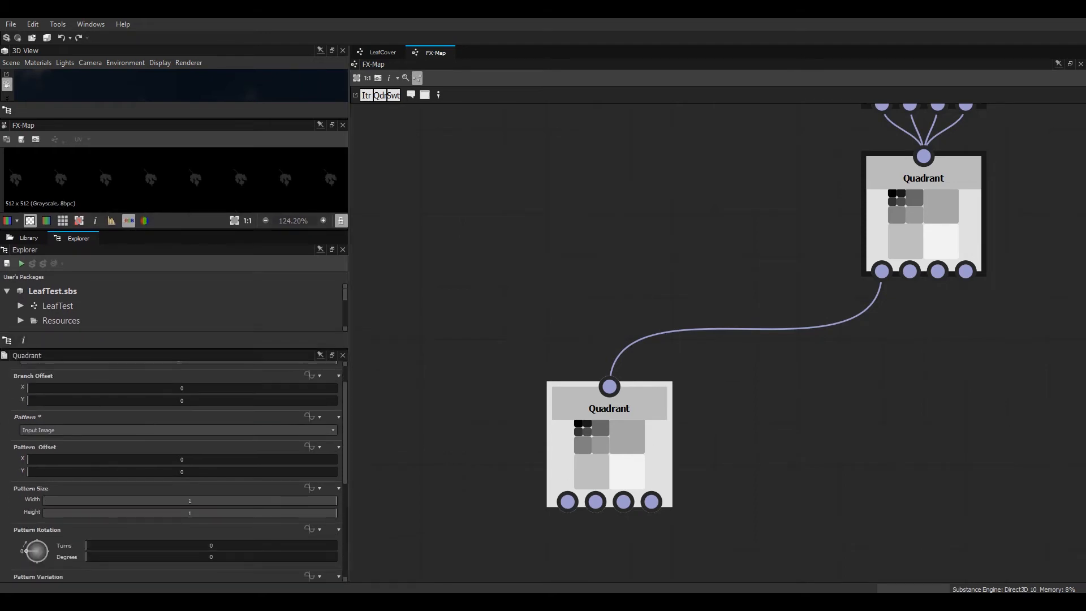
scroll(175, 469, "up", 2)
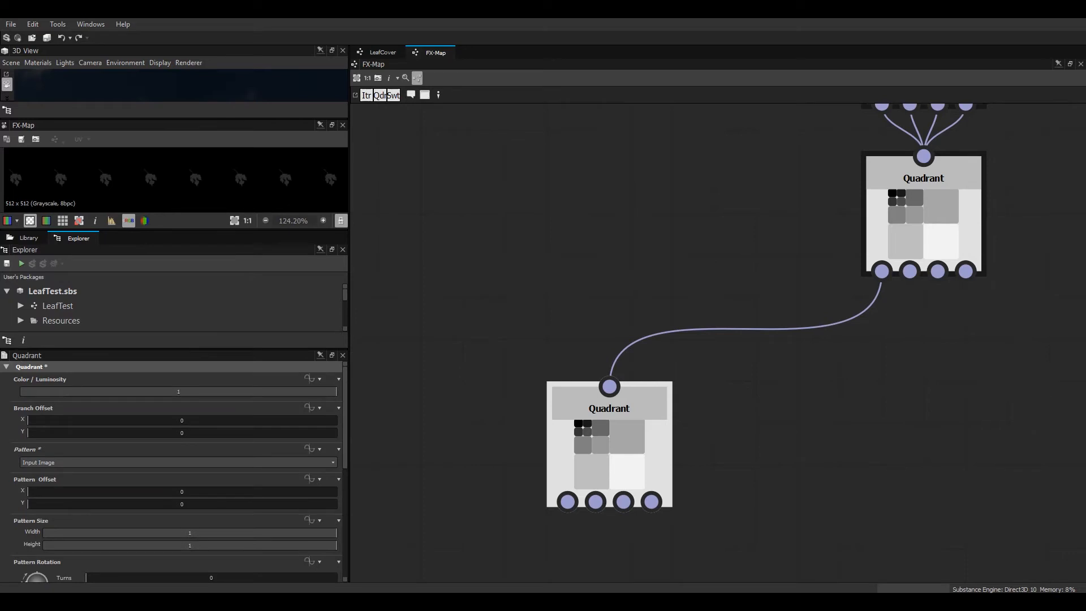
left_click(234, 221)
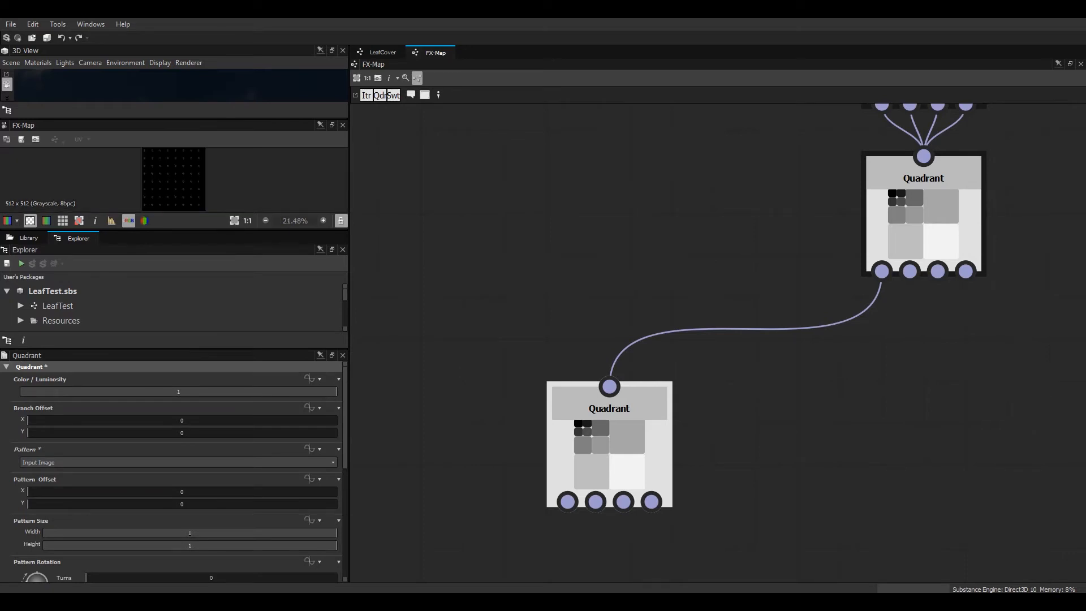
left_click_drag(173, 229, 174, 253)
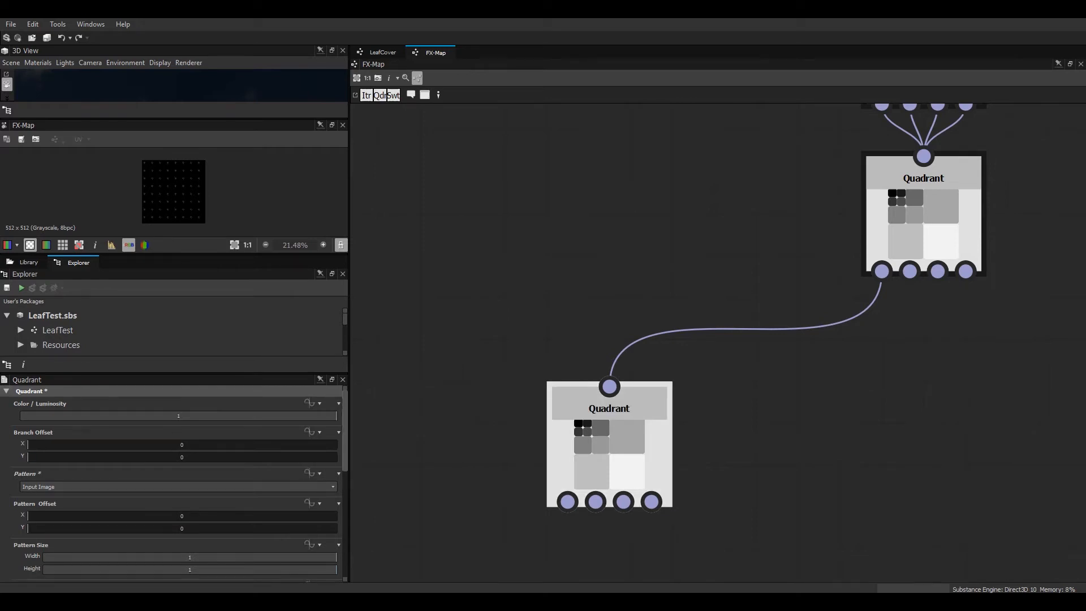
Assign an empty function to the Pattern Offset parameter of the lowest Quadrant.
scroll(316, 481, "down", 2)
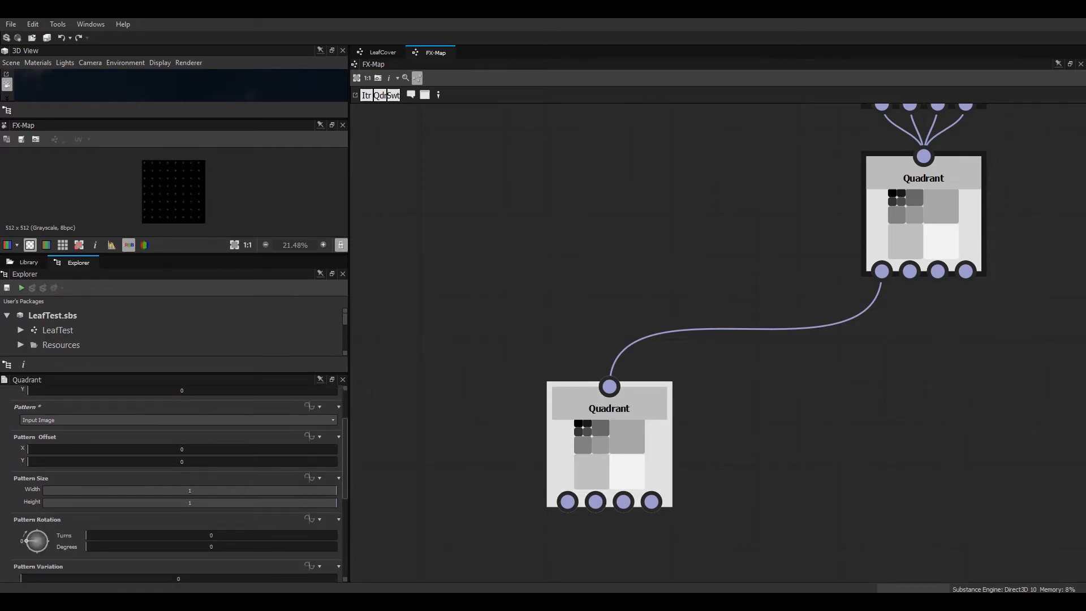
scroll(180, 483, "up", 2)
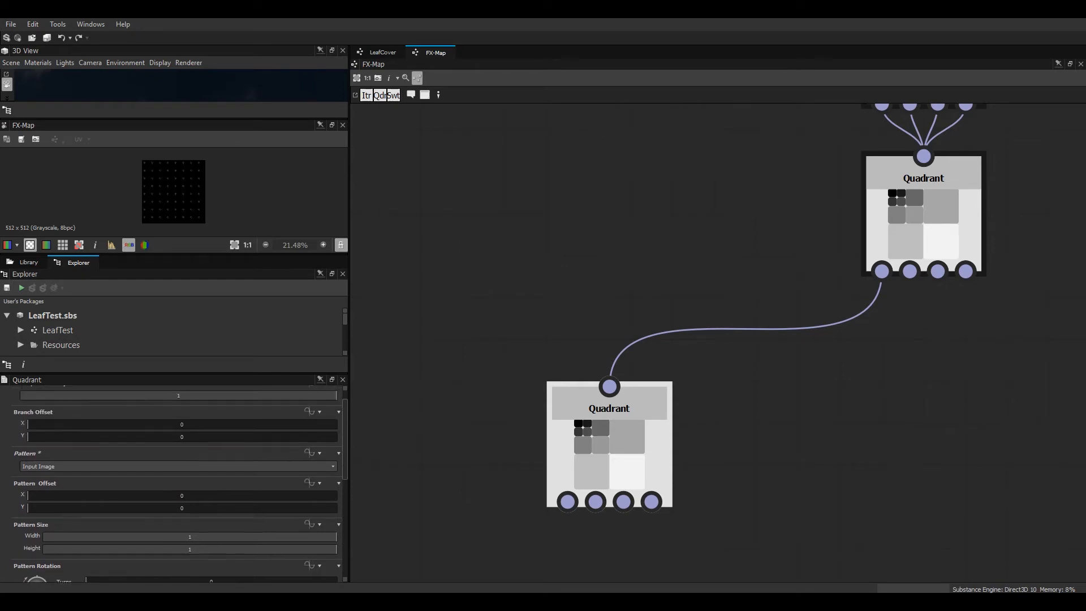
scroll(314, 481, "down", 2)
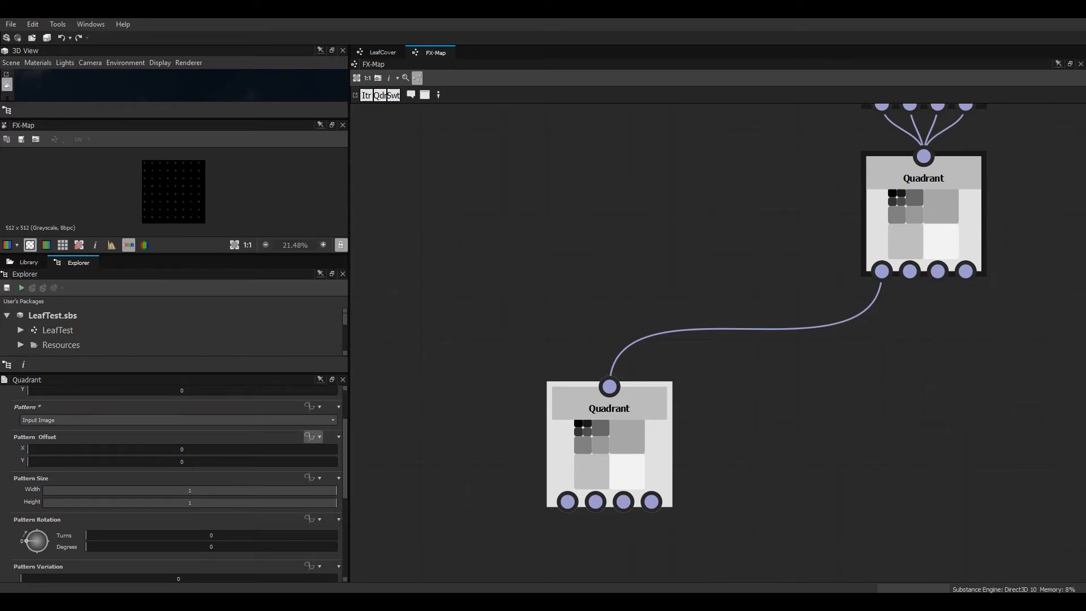
left_click(312, 437)
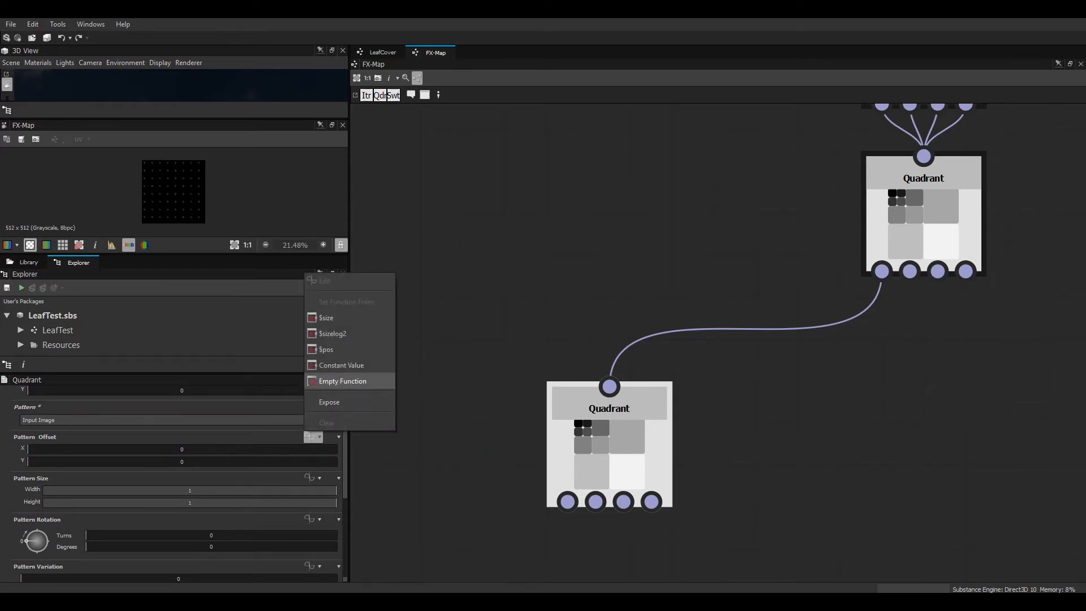
left_click(342, 381)
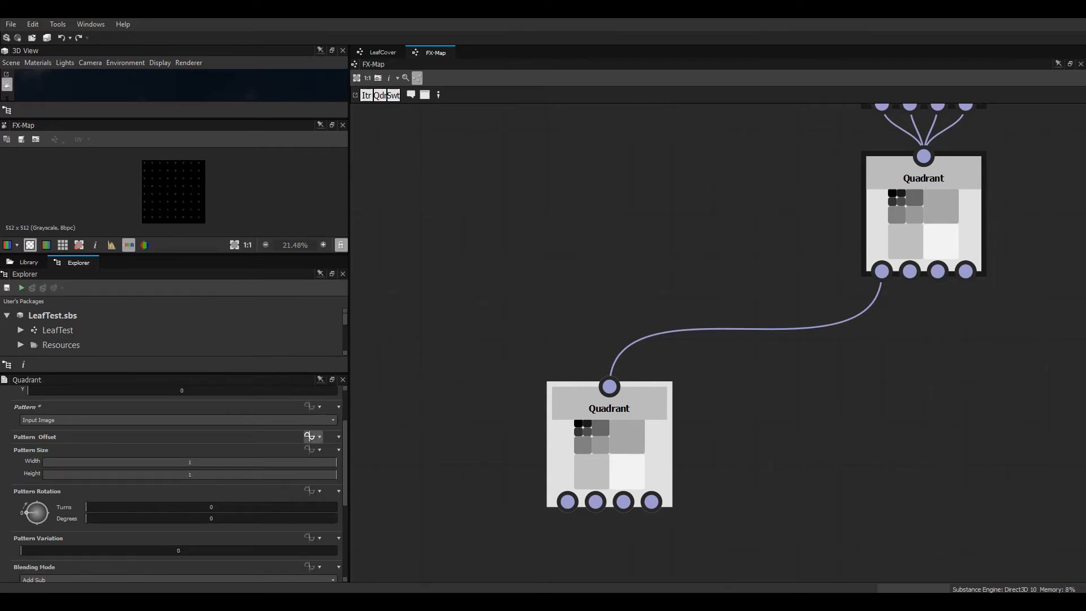
In the lowest Quadrant's Pattern Offset function, add a Constant Float node and set its value to 1.
left_click(309, 436)
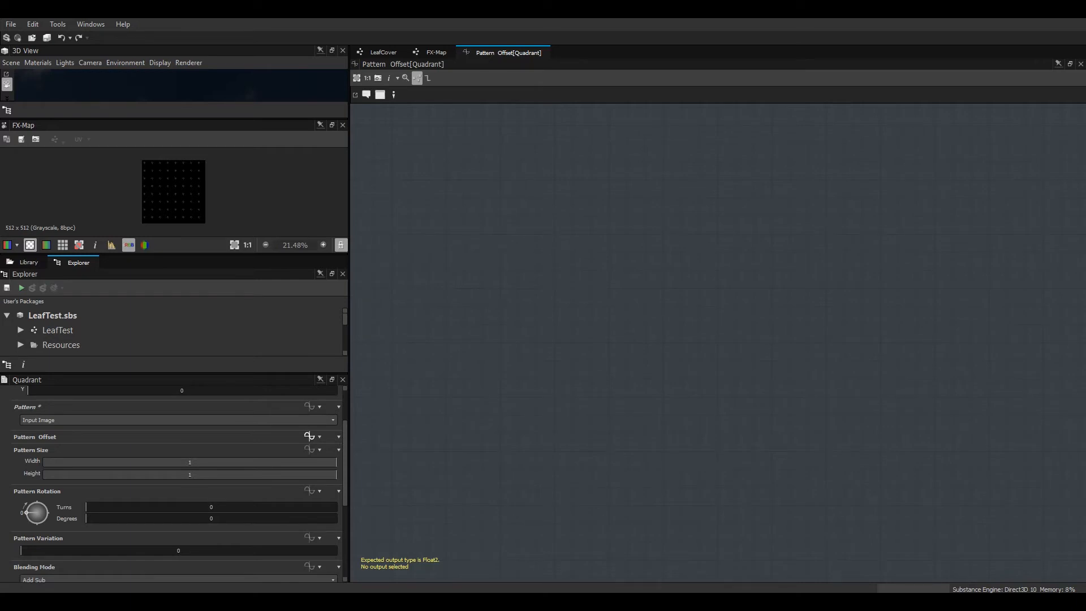
scroll(178, 190, "up", 5)
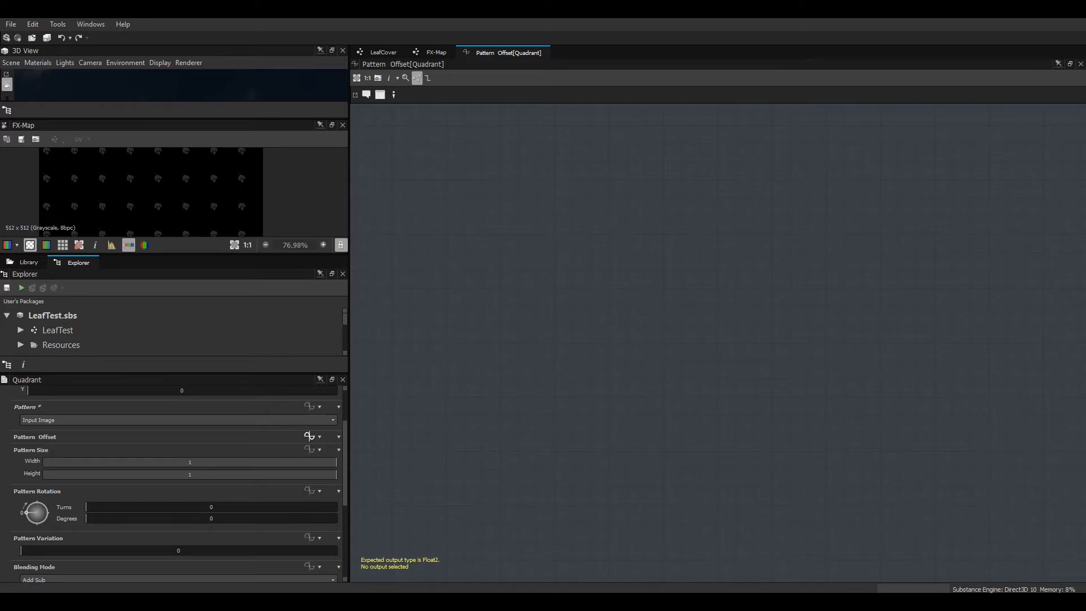
right_click(569, 196)
mouse_move(760, 201)
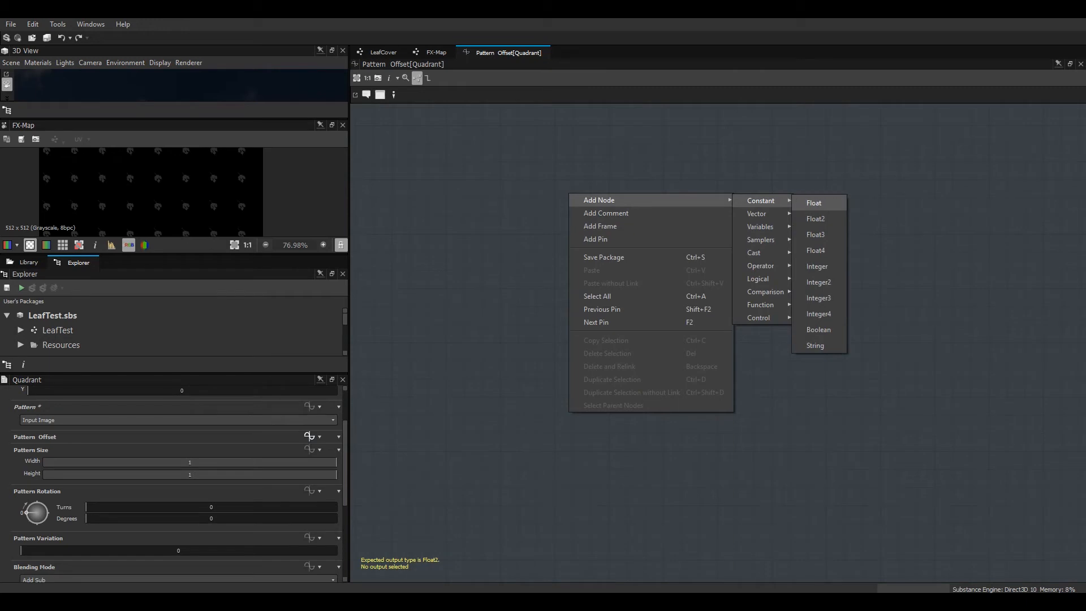
left_click(813, 202)
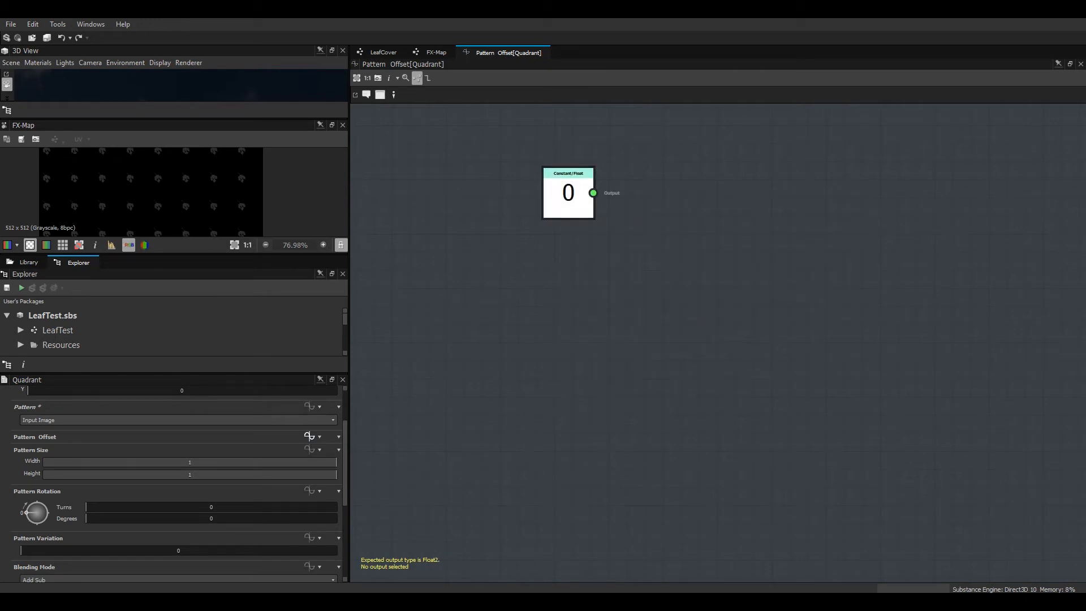
left_click(173, 402)
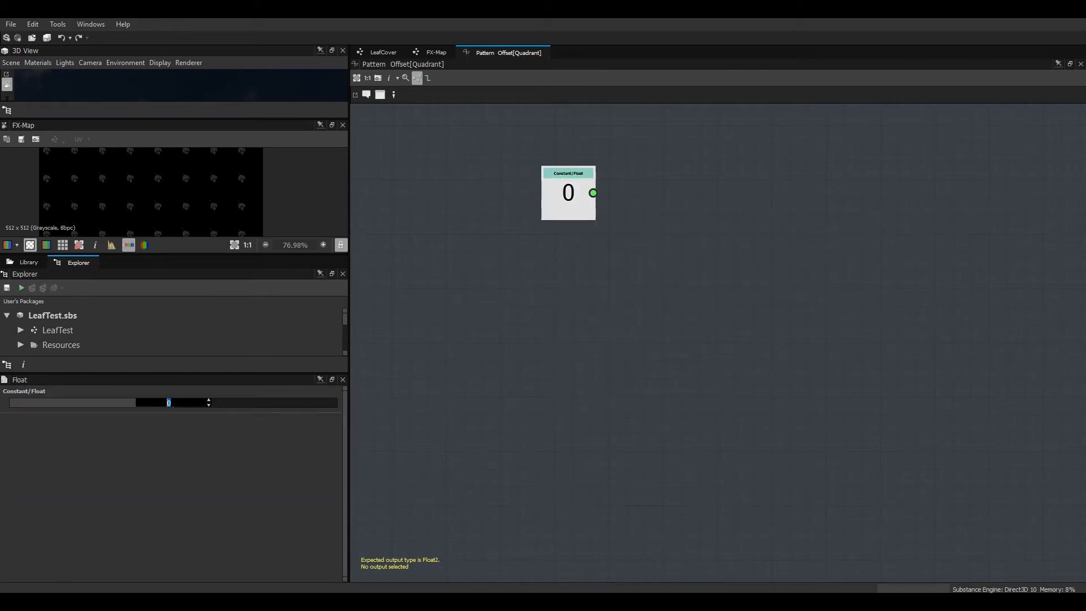
type("1")
key("Return")
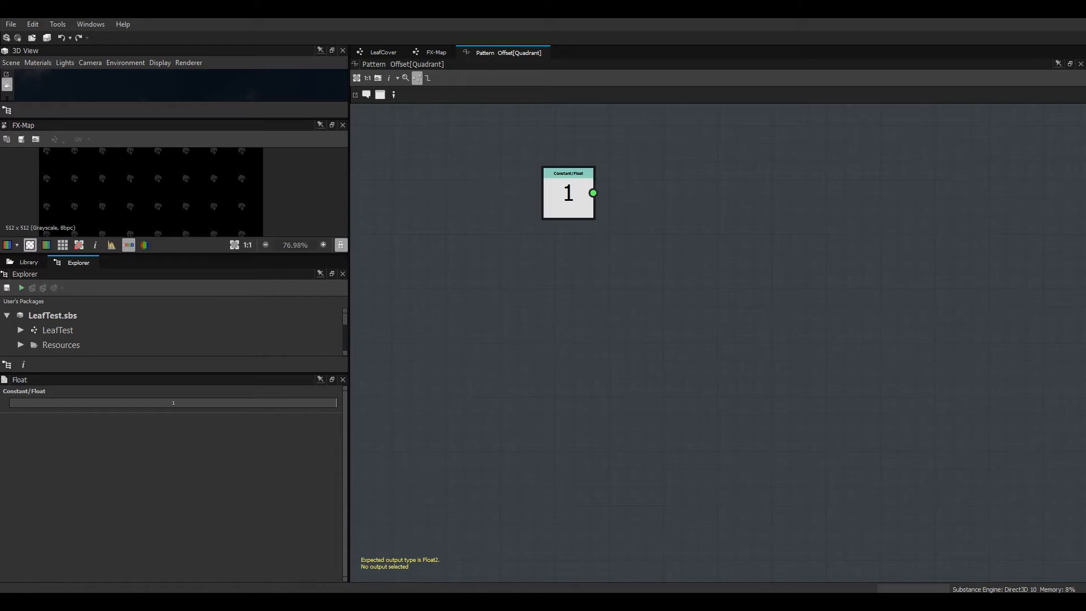
Add a Random function node and place it above and to the right of the Float constant.
right_click(742, 181)
mouse_move(771, 187)
mouse_move(933, 187)
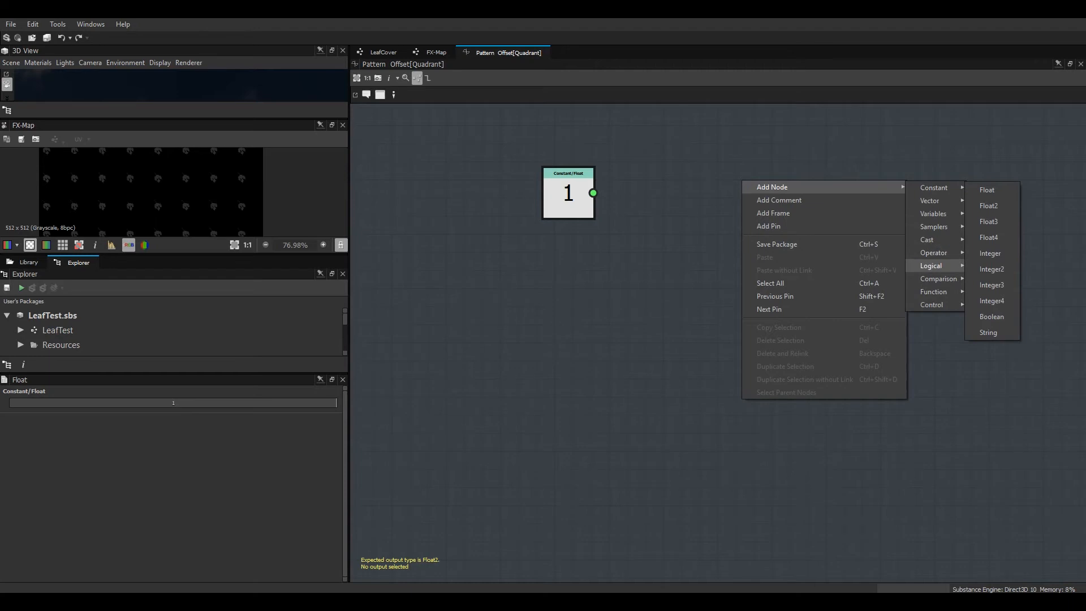
mouse_move(933, 292)
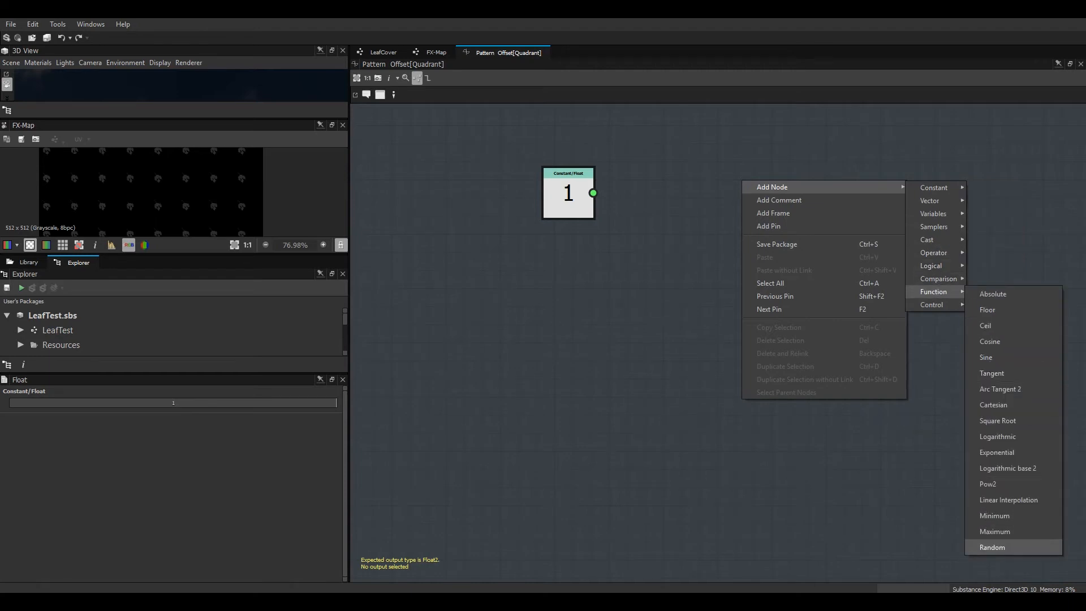
left_click(994, 547)
left_click_drag(741, 180, 709, 152)
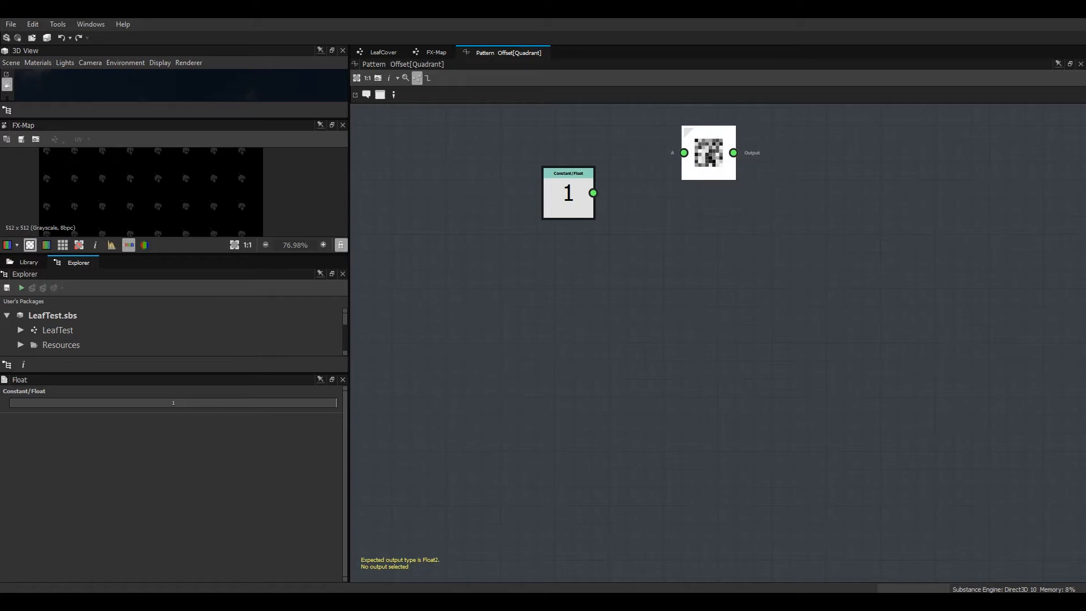
Feed the Float constant into the Random node, and place a duplicate Random node fed by the same constant below it.
left_click_drag(593, 192, 708, 134)
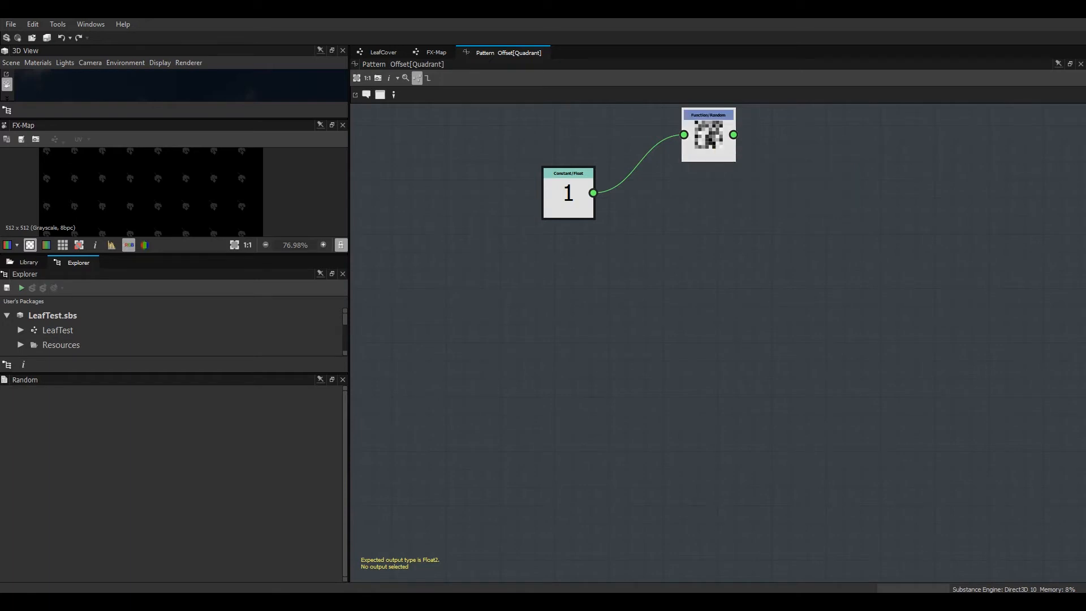
key("ctrl+v")
left_click_drag(718, 341, 709, 243)
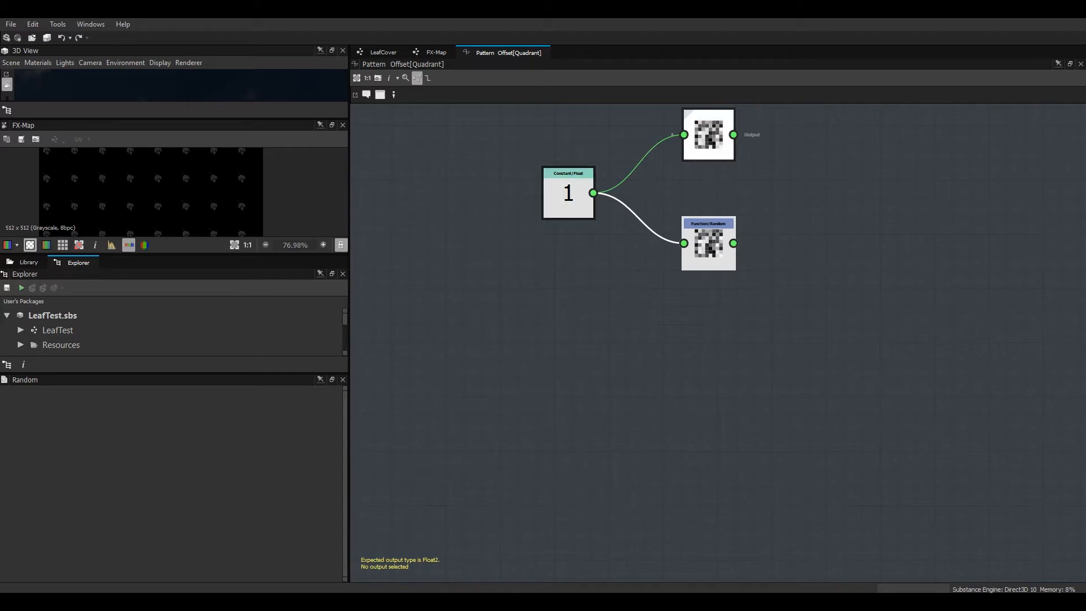
Add a Vector Float2 node, feed its two inputs from the two Random nodes, and set it as the Pattern Offset function's output.
middle_click_drag(568, 192, 495, 289)
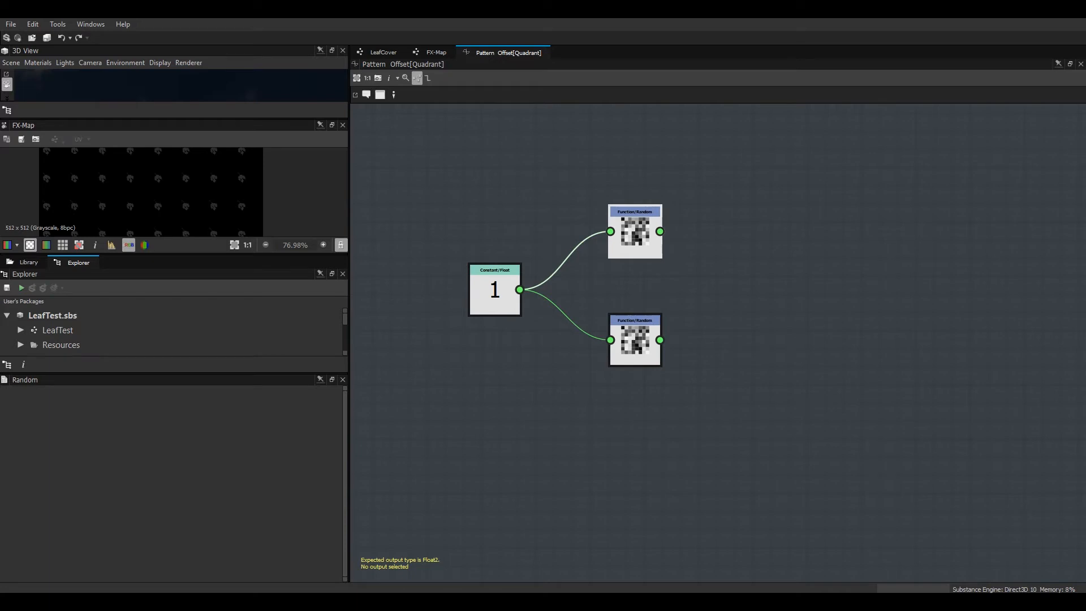
right_click(728, 244)
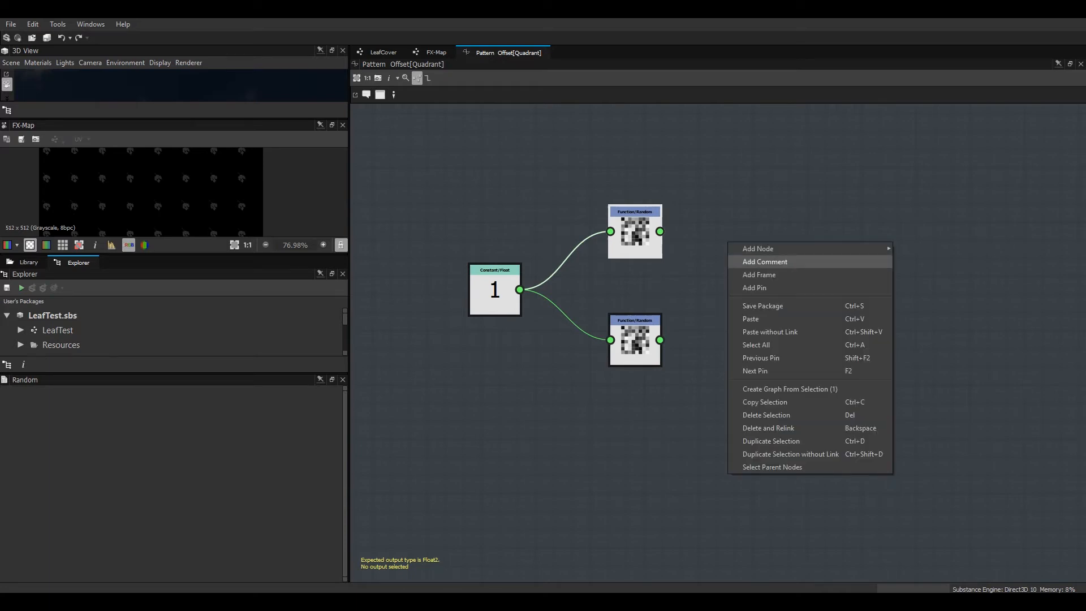
mouse_move(758, 248)
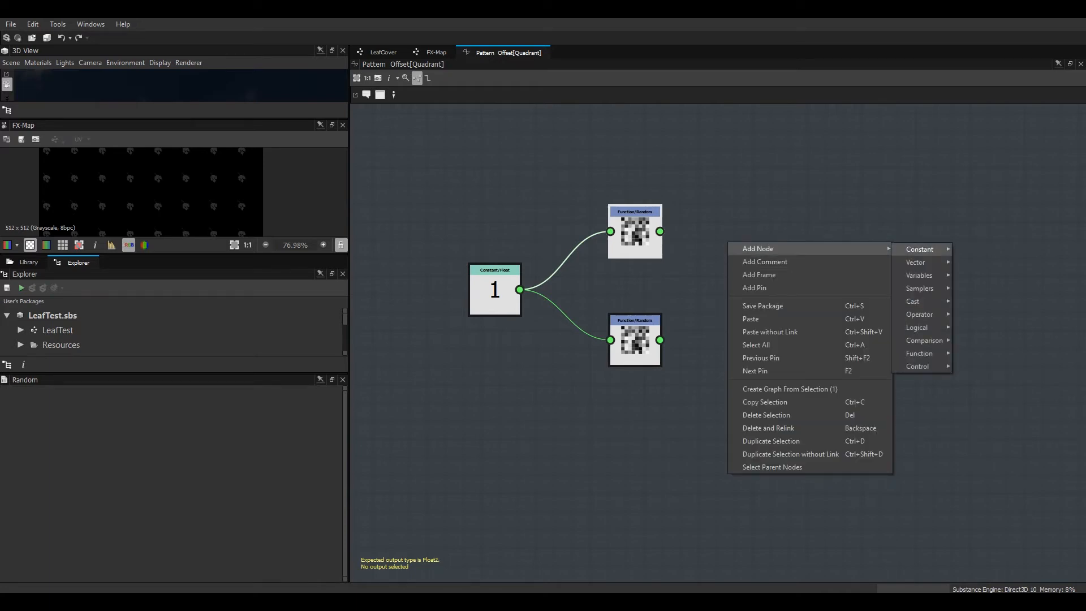
mouse_move(914, 262)
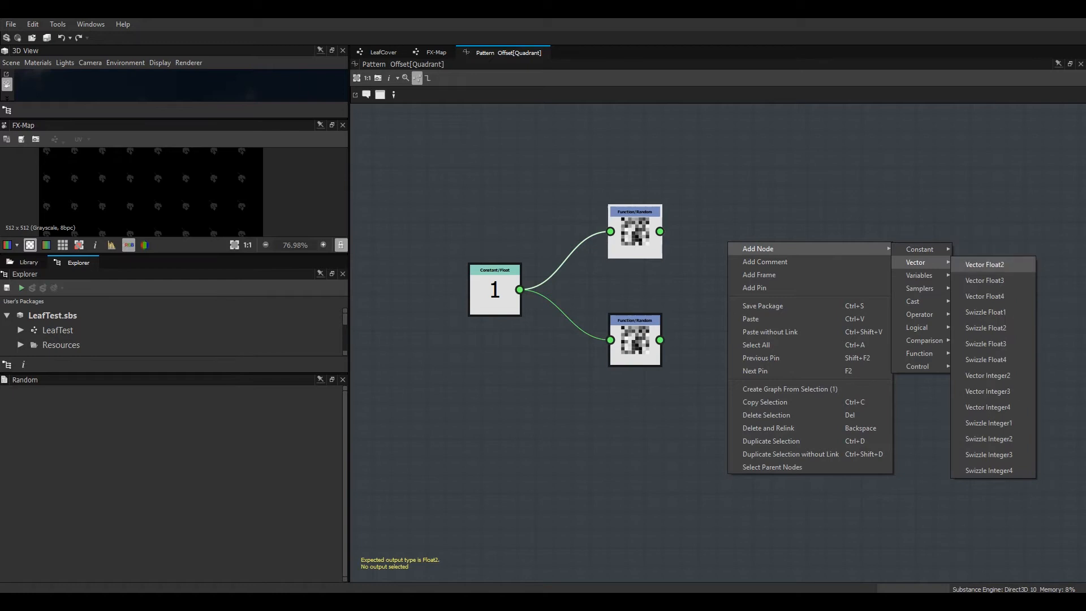
left_click(984, 264)
left_click_drag(727, 241, 815, 286)
left_click_drag(660, 231, 791, 280)
left_click_drag(723, 325, 659, 339)
right_click(823, 290)
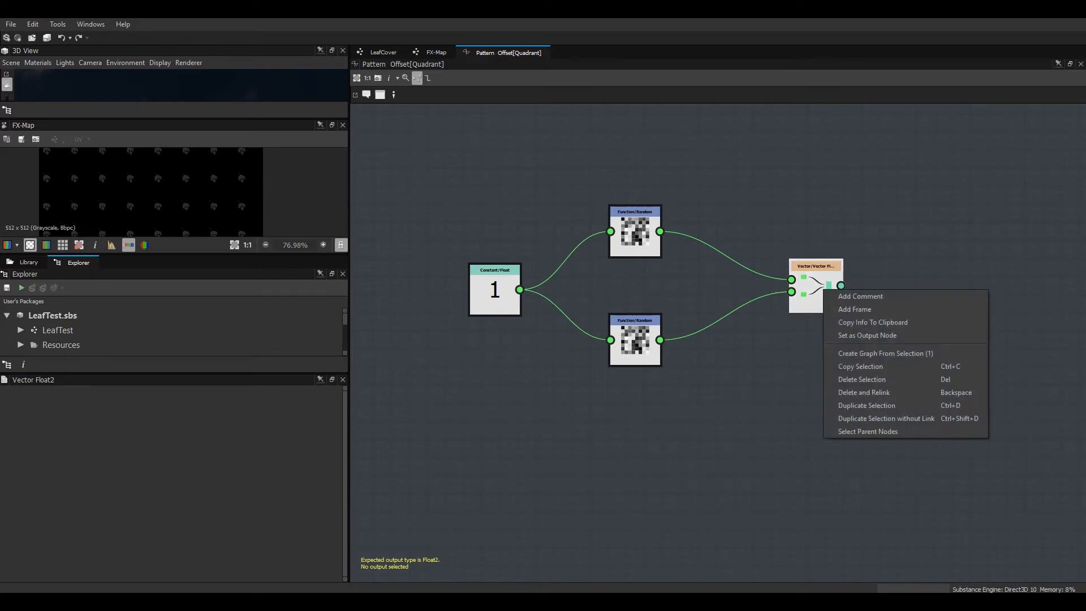
left_click(867, 335)
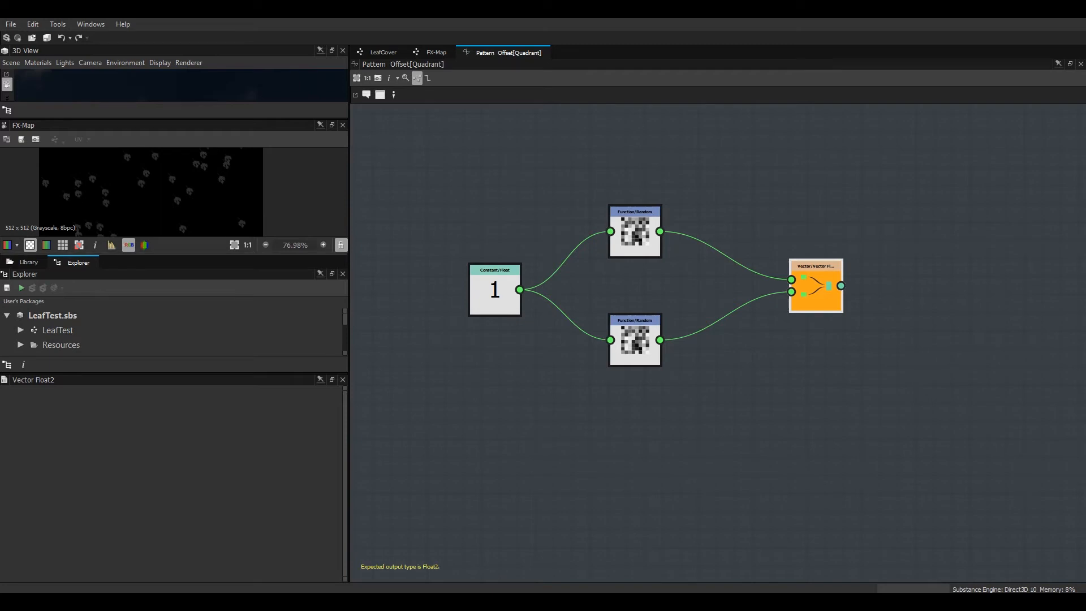
Enlarge the FX-Map preview and examine how the leaves are distributed across the image, both close up and as a whole.
left_click_drag(170, 255, 170, 394)
scroll(174, 261, "down", 4)
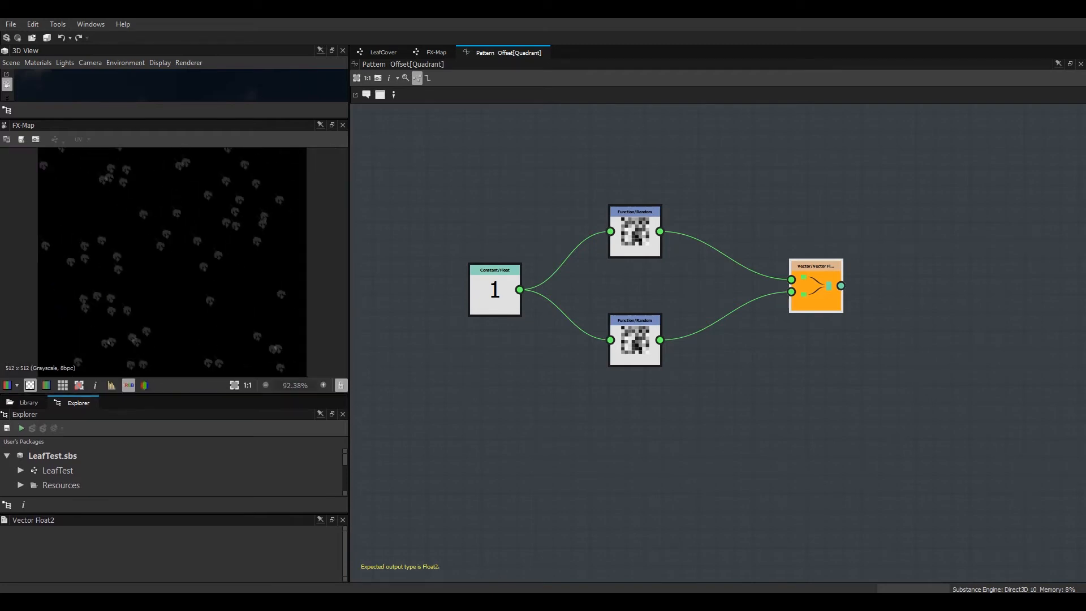
middle_click_drag(218, 288, 163, 204)
scroll(169, 249, "up", 6)
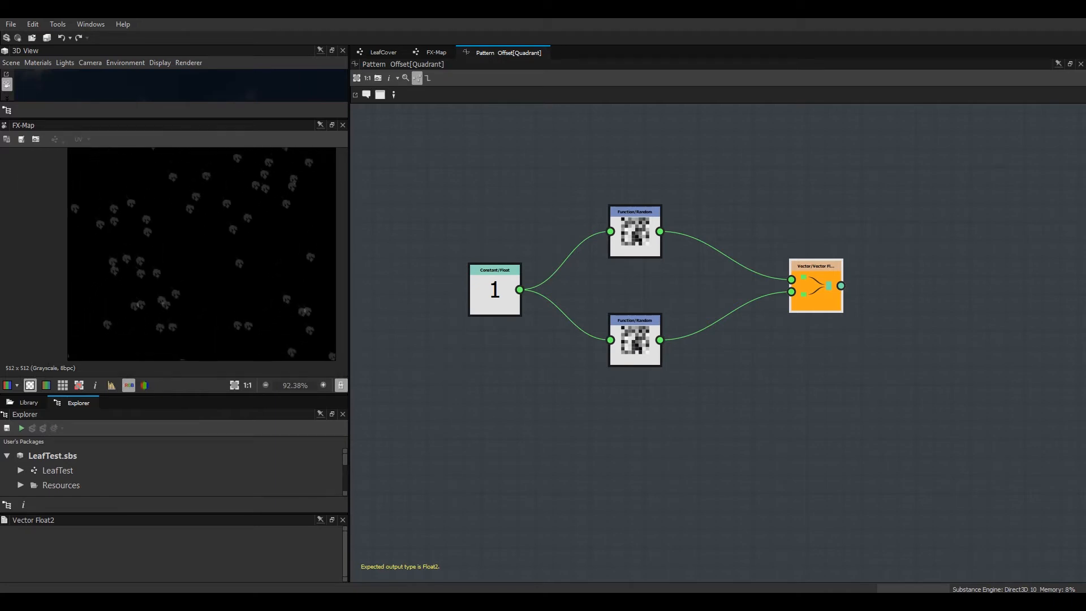
middle_click_drag(170, 249, 117, 329)
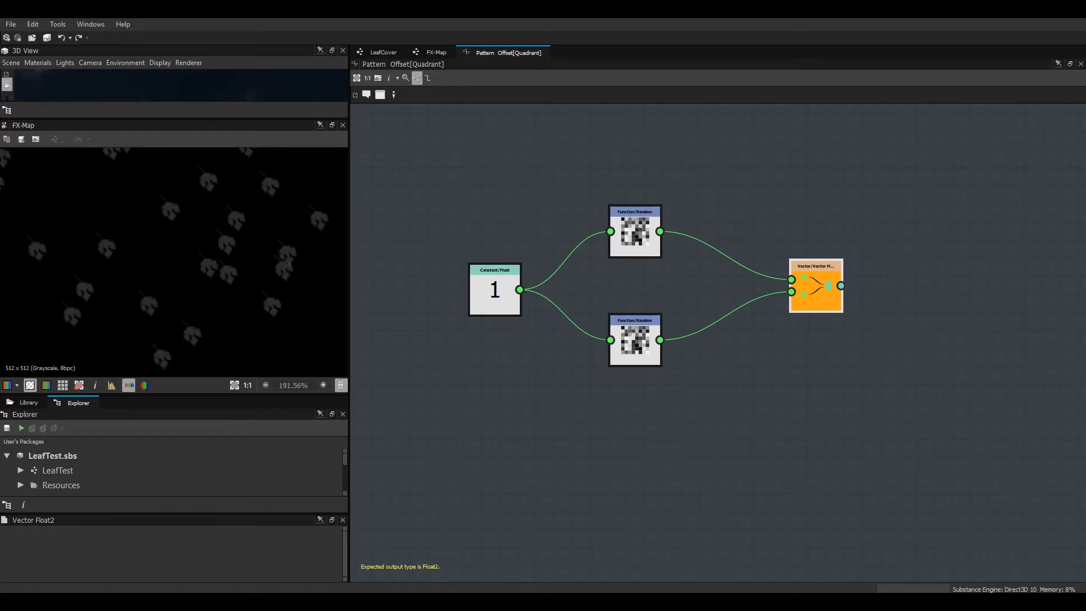
scroll(169, 260, "down", 6)
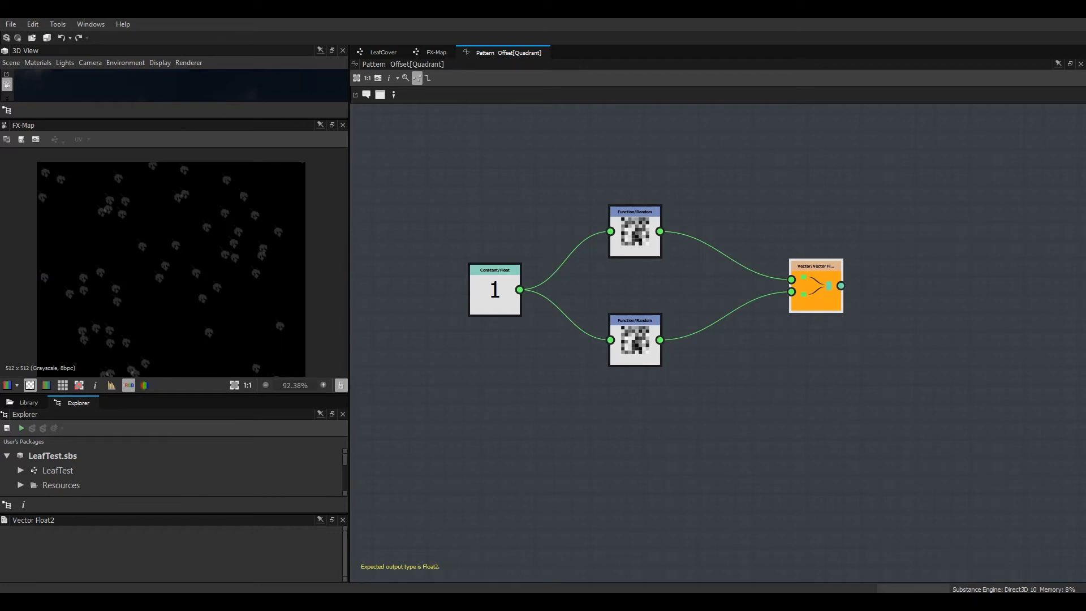
middle_click_drag(170, 266, 176, 231)
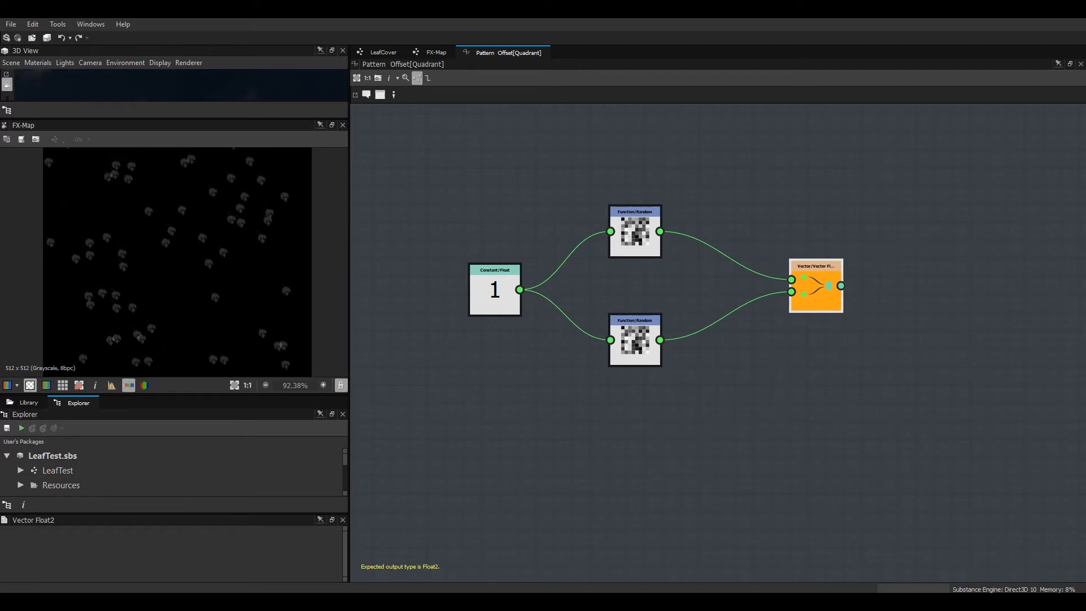
Return to the FX-Map graph and create an empty function for the Pattern Size of the lowest Quadrant node.
left_click(436, 53)
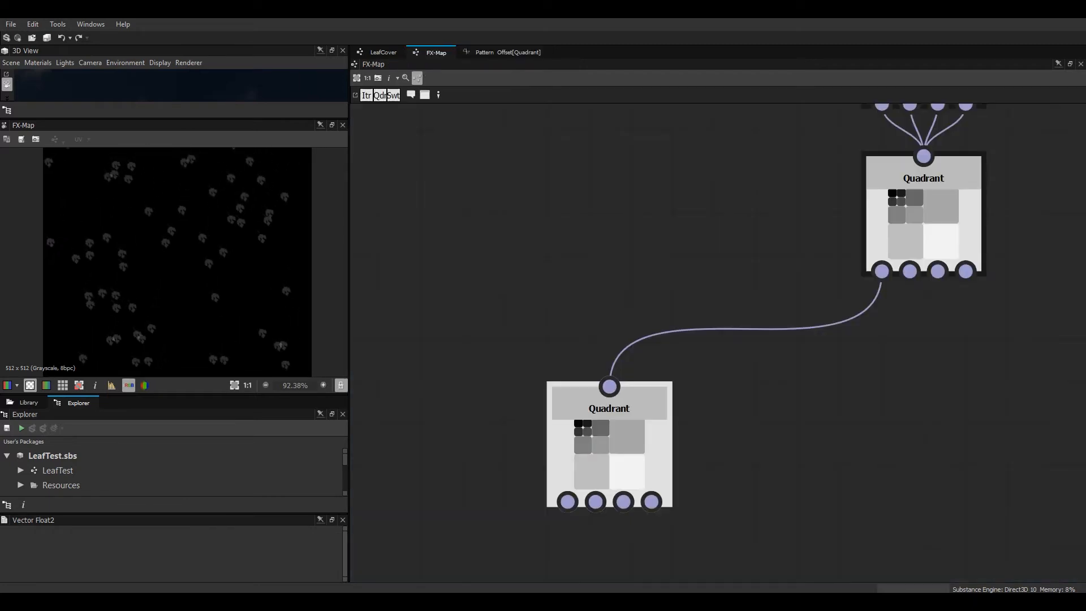
left_click(609, 447)
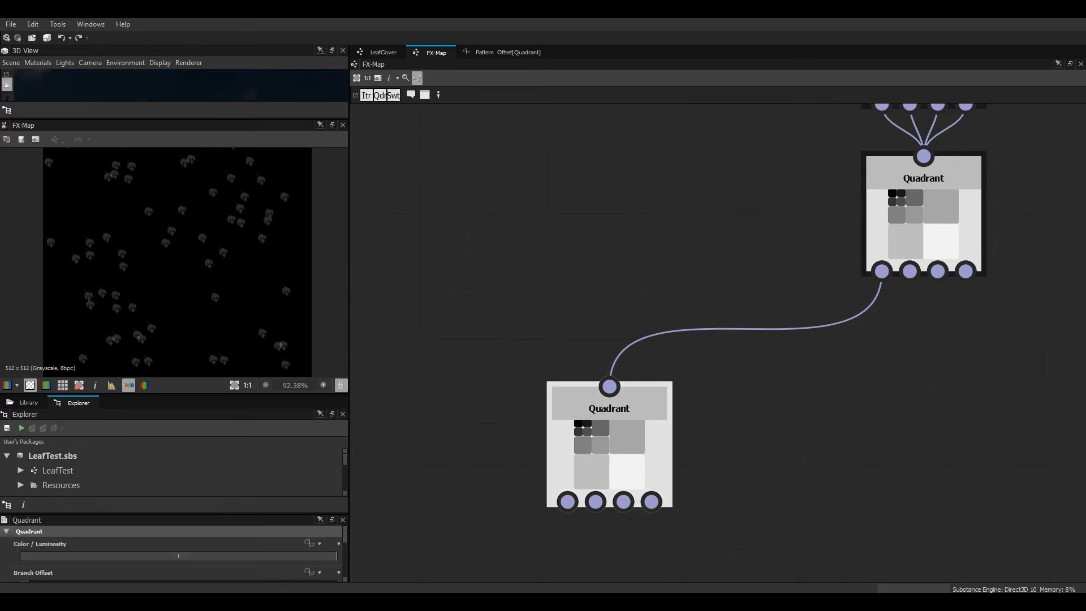
left_click_drag(175, 394, 175, 335)
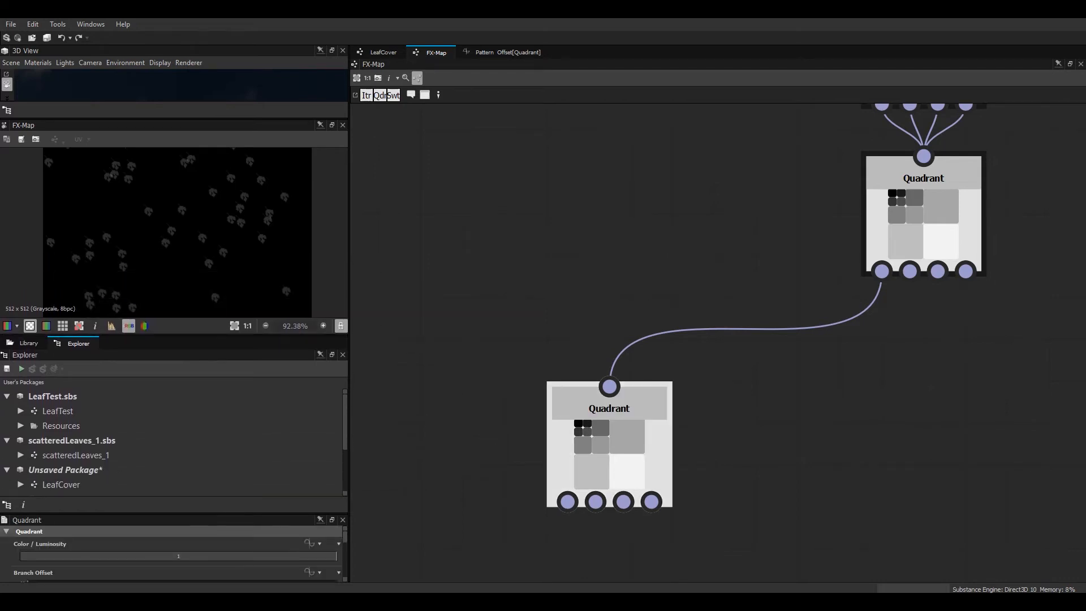
left_click_drag(175, 514, 175, 349)
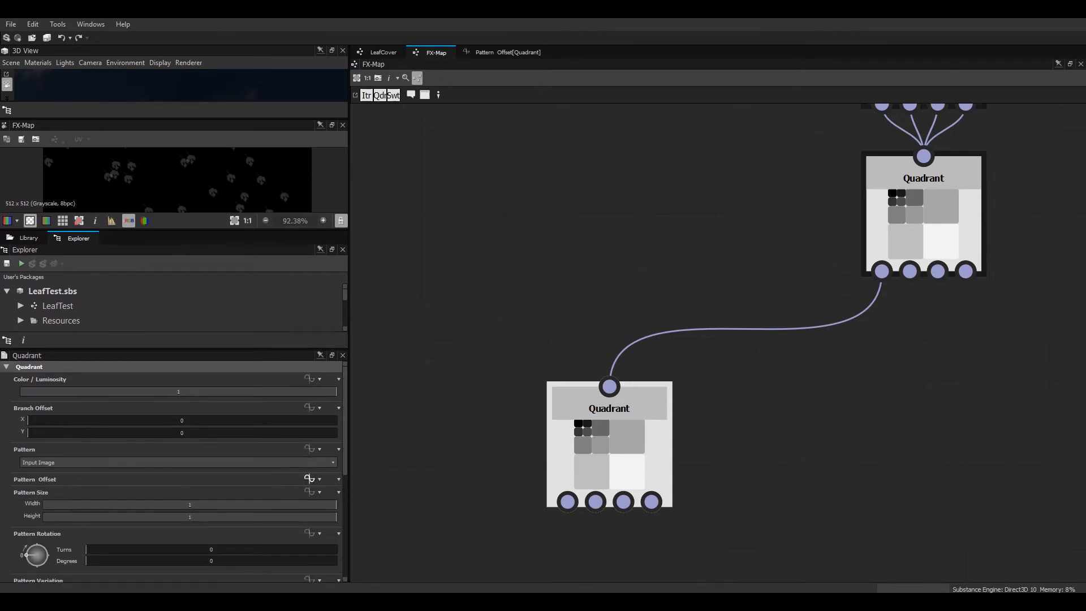
scroll(173, 470, "down", 1)
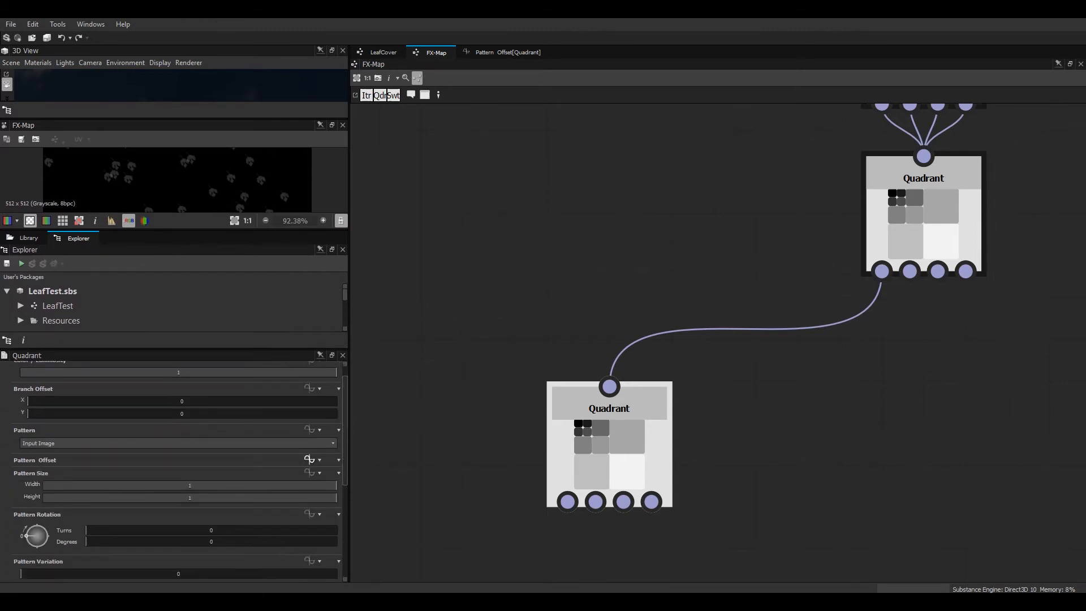
scroll(174, 470, "down", 3)
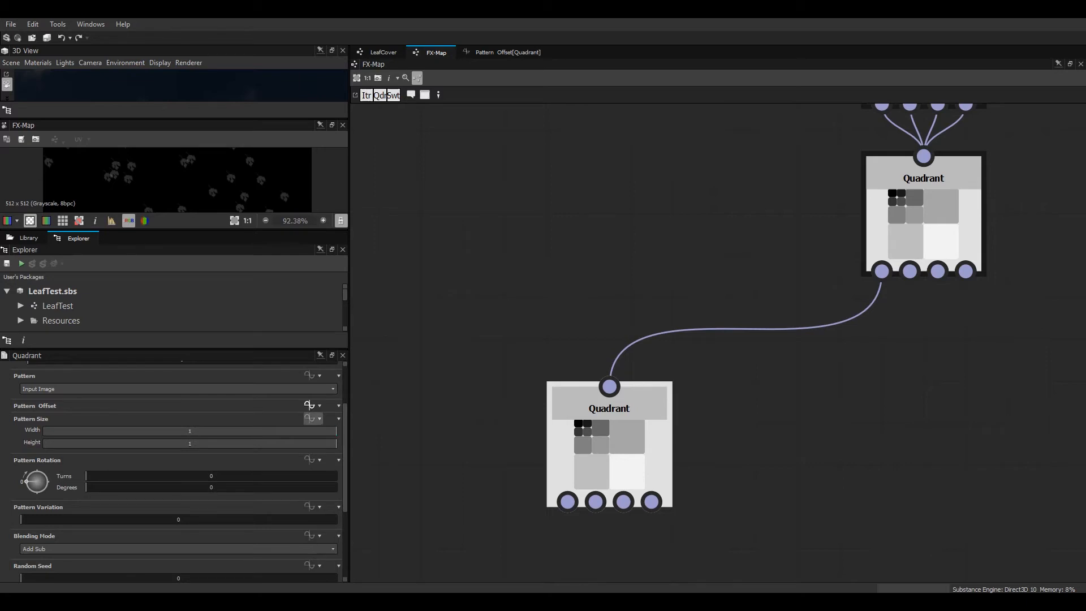
left_click(313, 418)
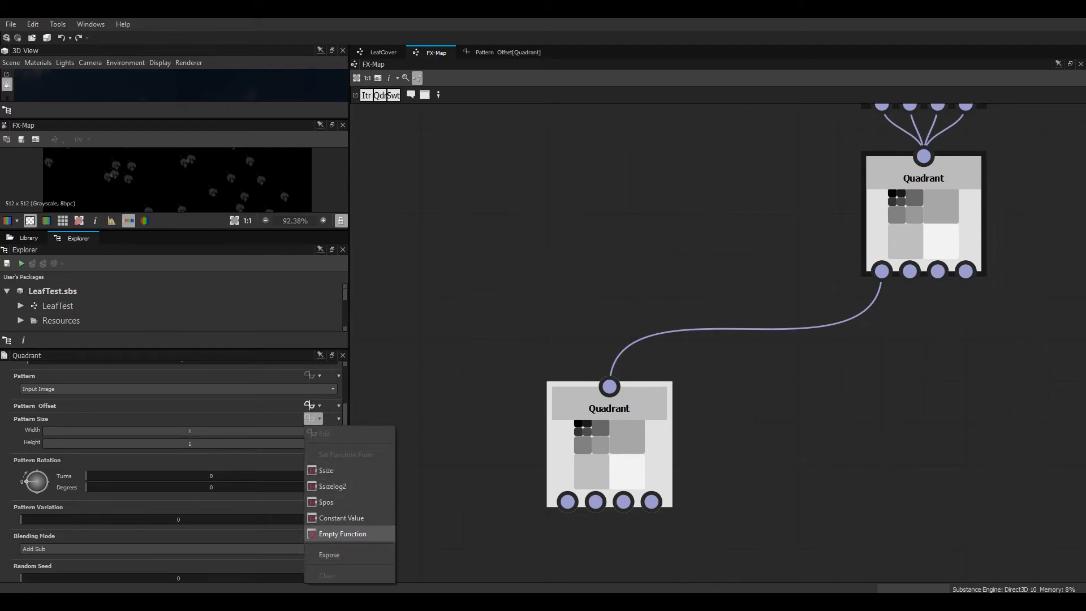
left_click(342, 534)
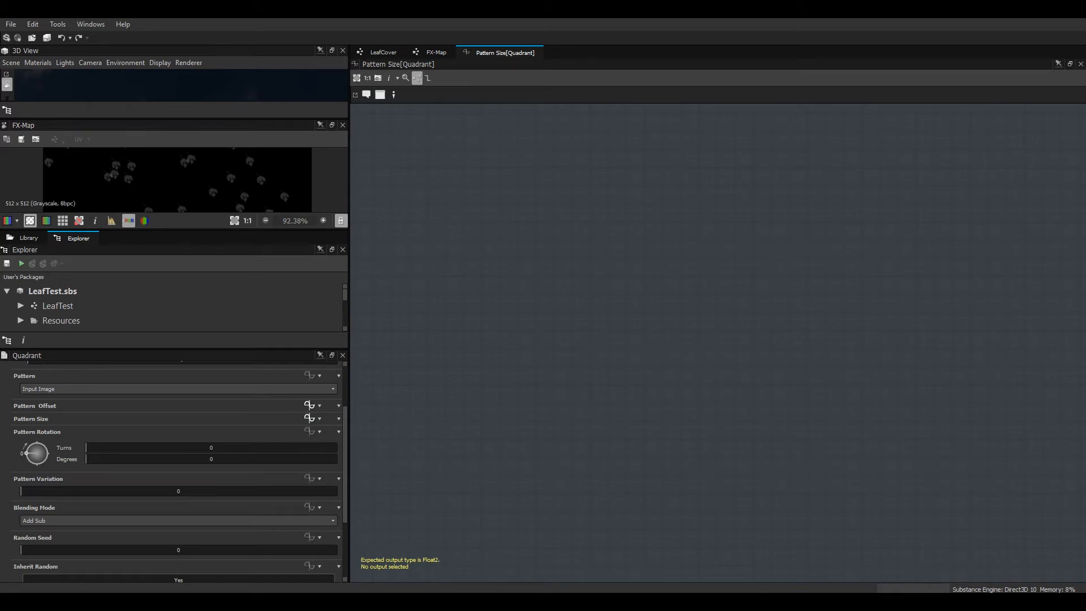
Add a Float constant node and a Random function node to the Pattern Size graph, placed side by side.
right_click(551, 194)
mouse_move(582, 199)
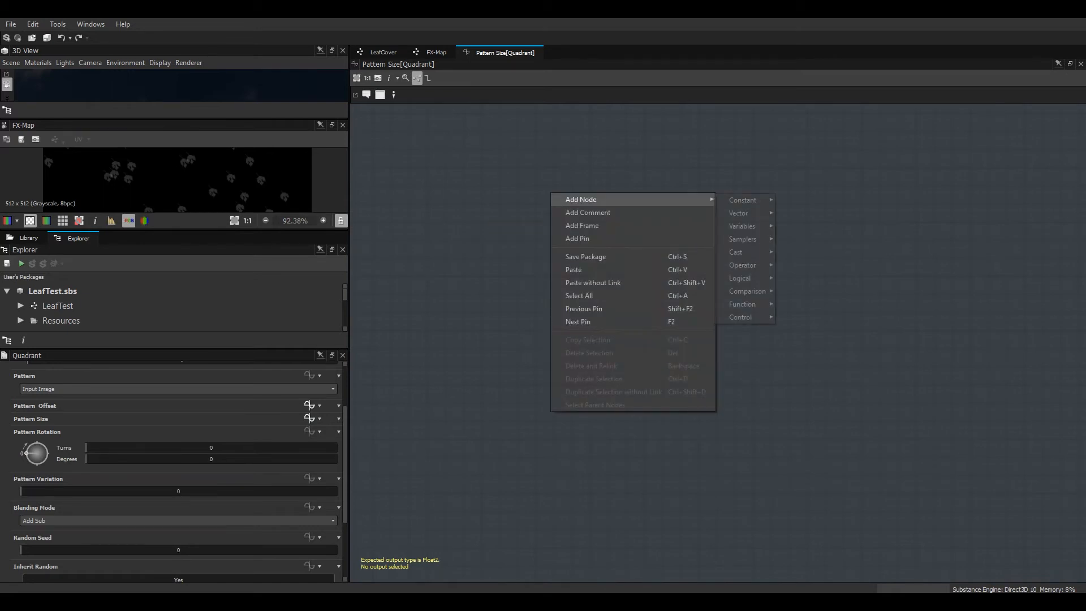
mouse_move(742, 200)
left_click(797, 201)
right_click(705, 192)
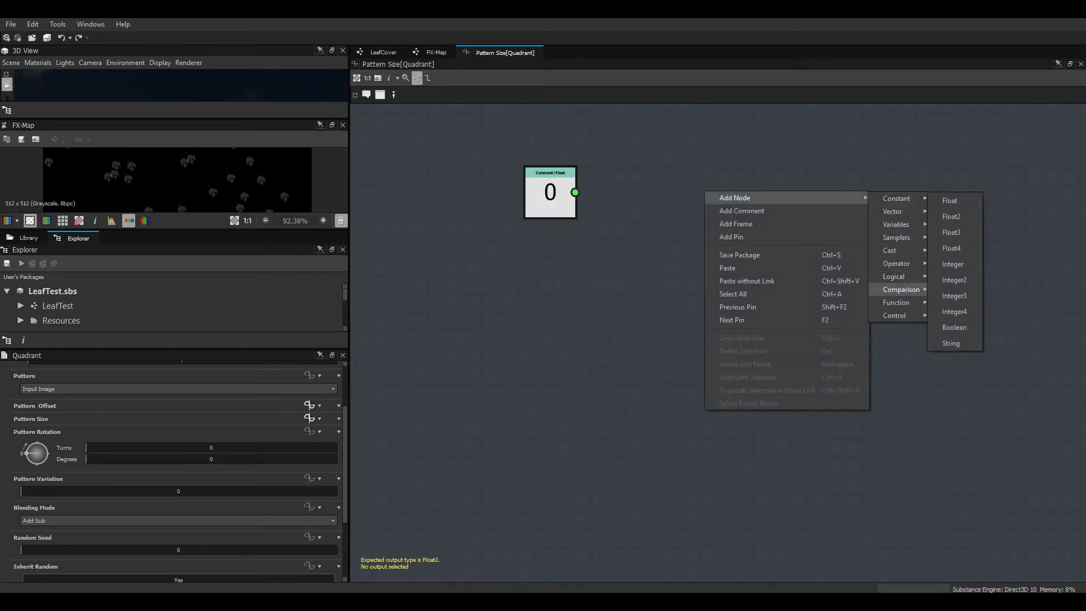
mouse_move(895, 303)
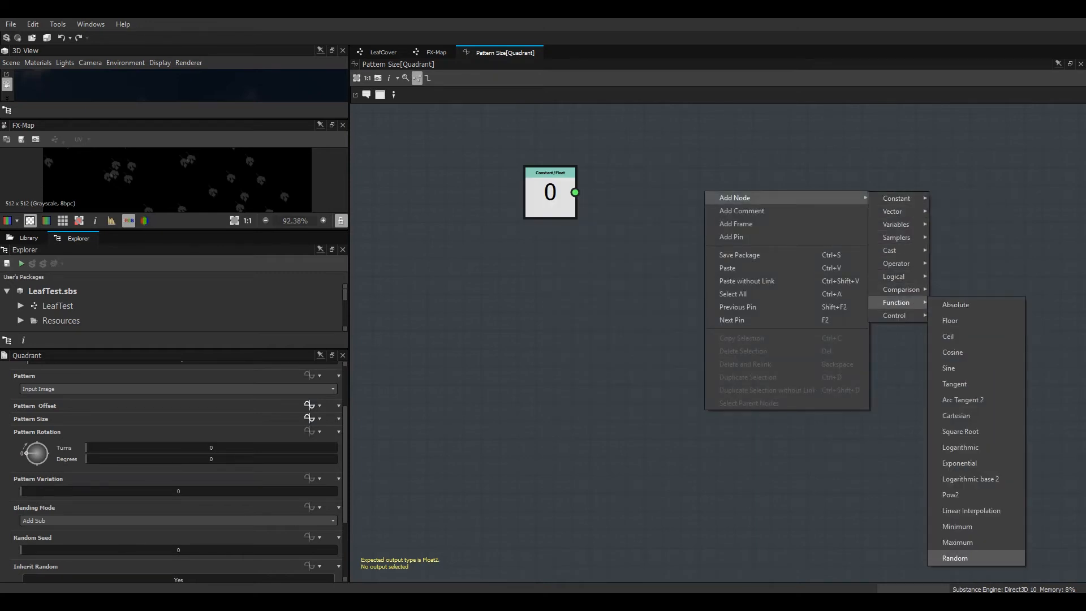
left_click(961, 557)
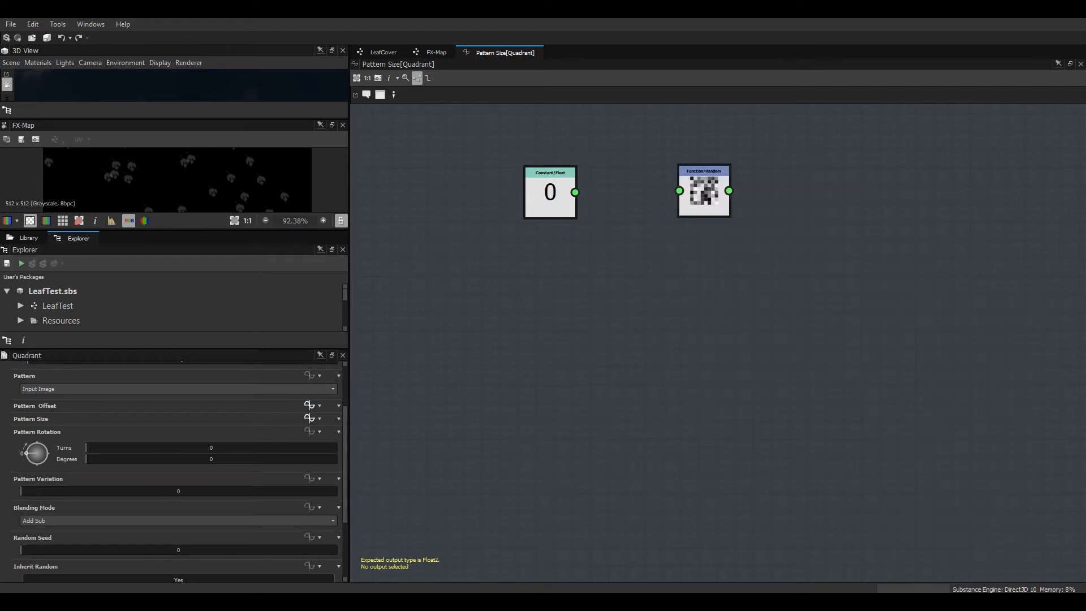
left_click_drag(704, 192, 681, 207)
Set the Float constant to 1 and connect it to the Random node's input.
left_click(550, 193)
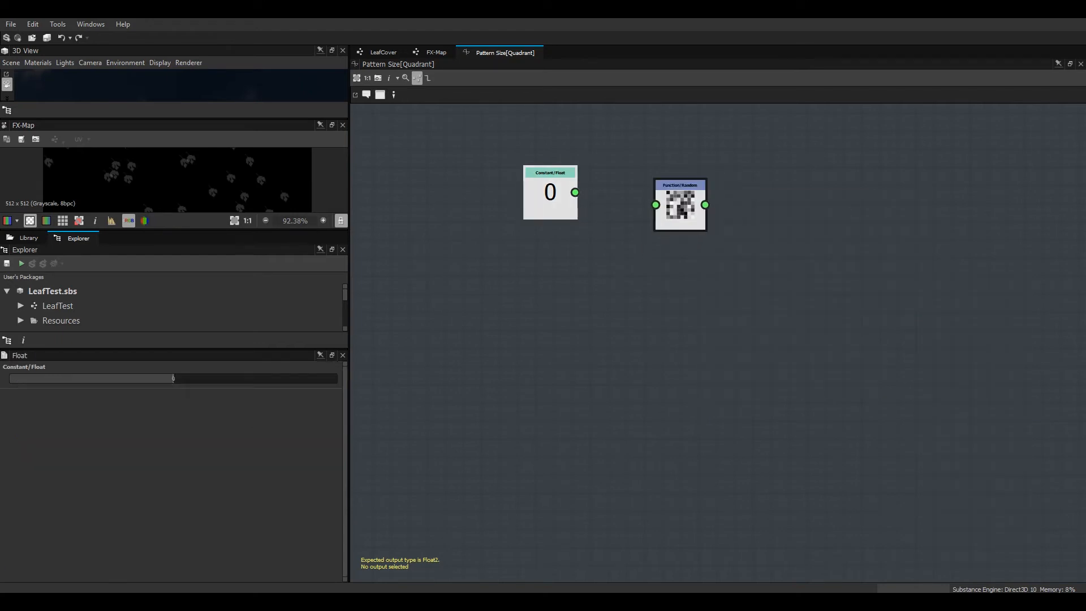
double_click(173, 378)
type("1")
key("Return")
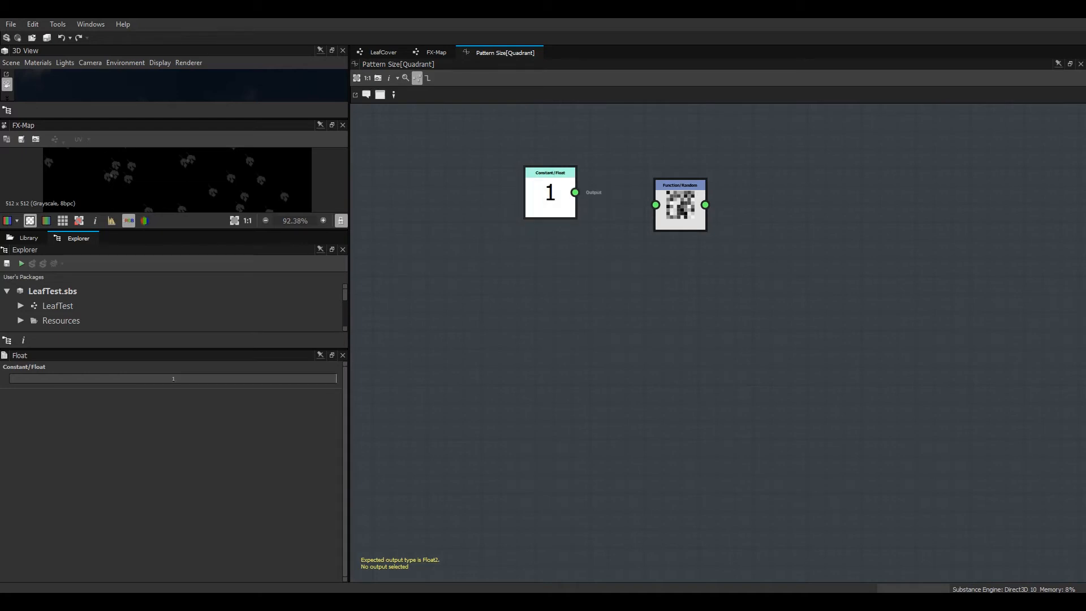
left_click_drag(551, 194, 655, 205)
Add a Vector Float2 node and place it to the right of the Random node, leaving space between them.
right_click(799, 209)
mouse_move(837, 215)
mouse_move(986, 229)
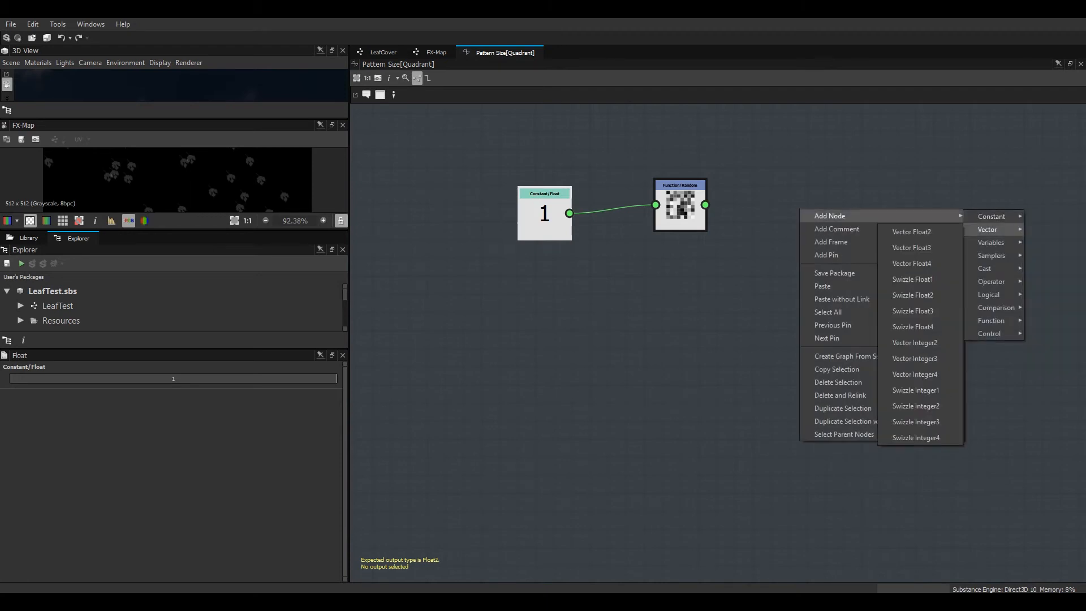
left_click(911, 231)
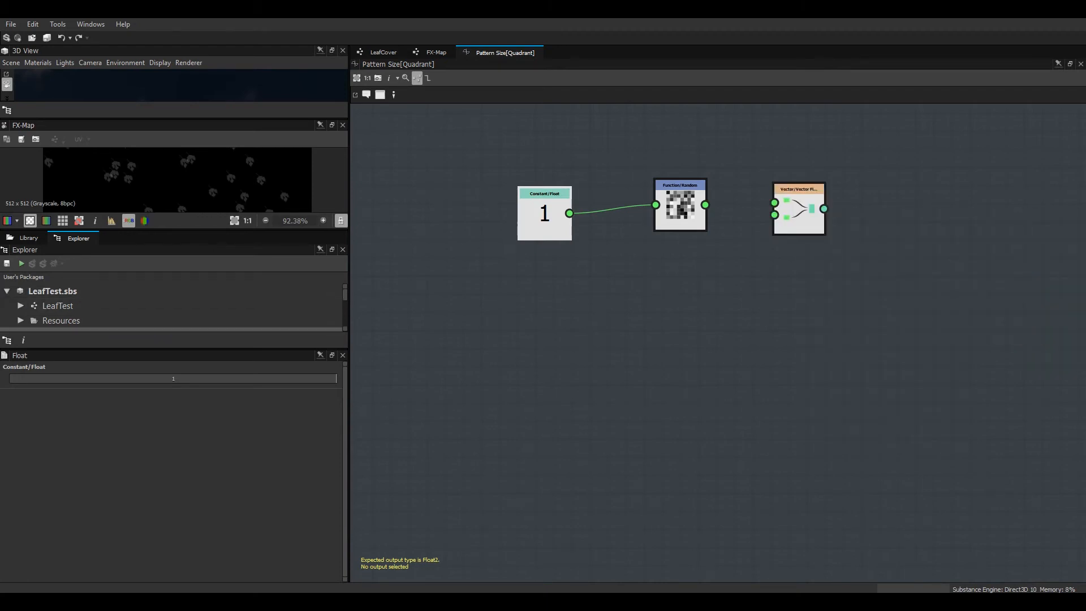
left_click_drag(798, 214, 888, 214)
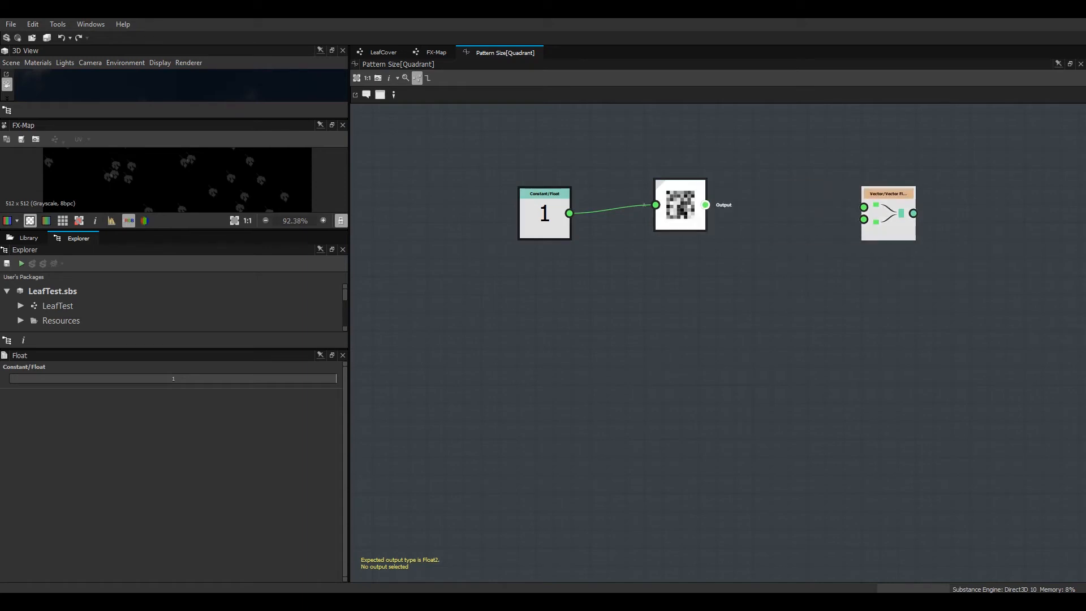
Connect the Random node to both inputs of the Vector Float2 node and set that node as the Pattern Size function's output.
right_click(679, 214)
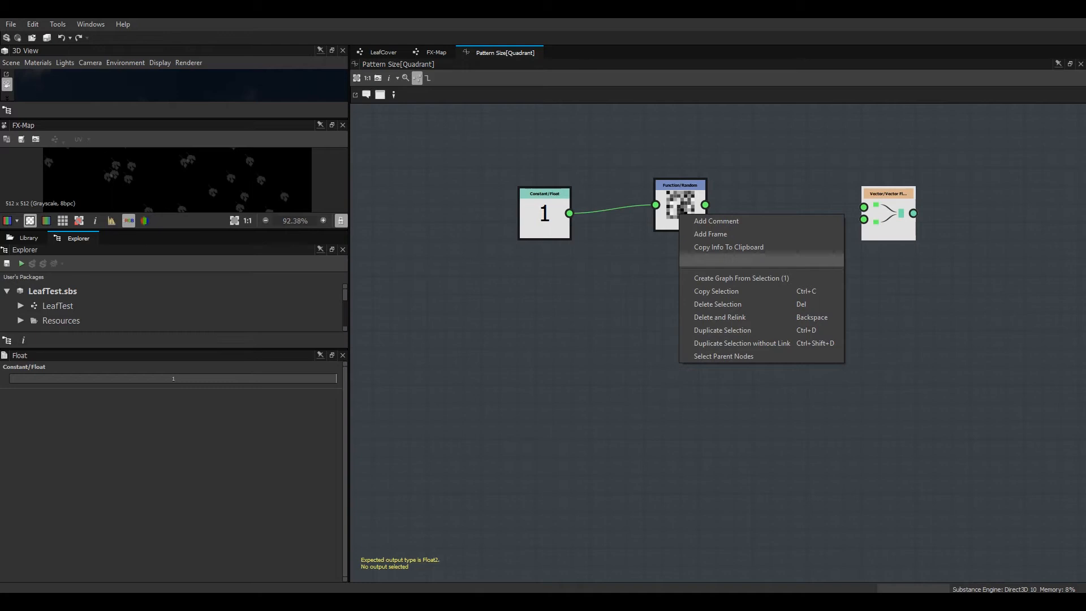
left_click(673, 207)
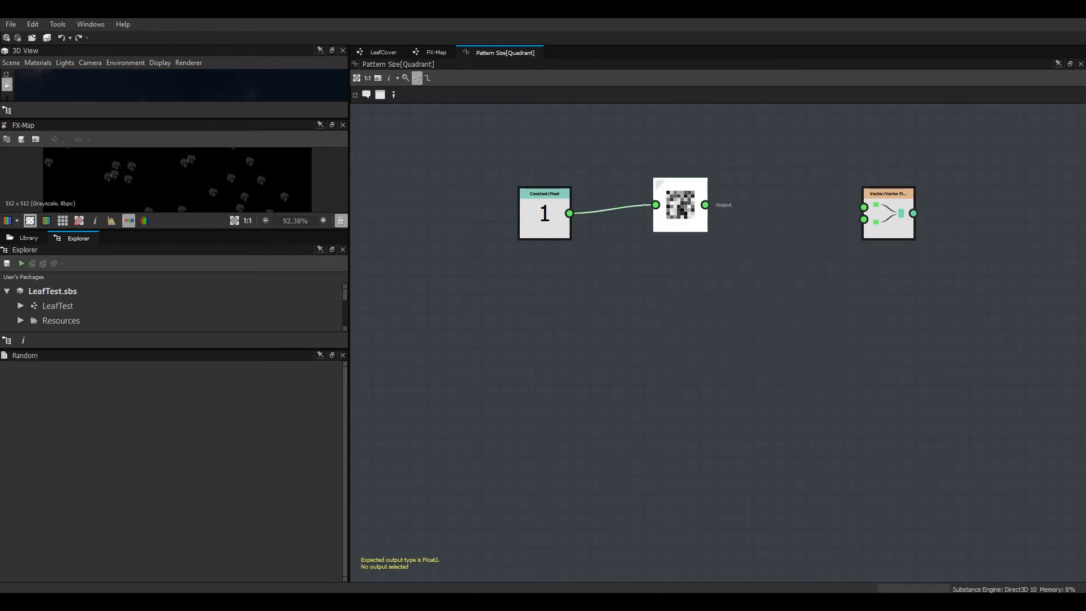
mouse_move(704, 205)
left_mouse_down()
mouse_move(863, 207)
mouse_move(792, 220)
mouse_move(705, 205)
left_mouse_up()
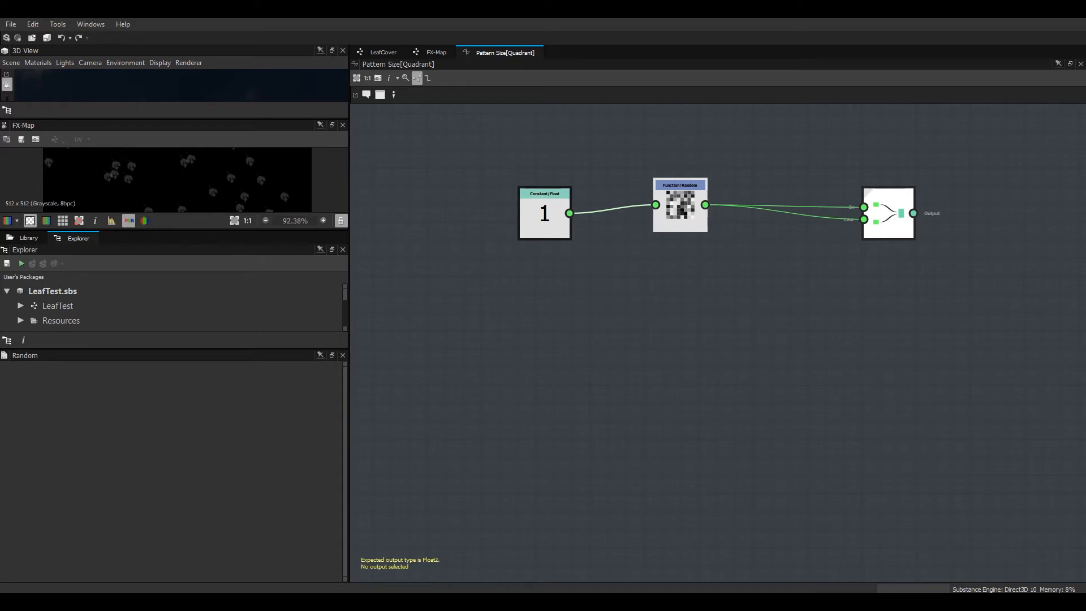
right_click(885, 215)
left_click(929, 260)
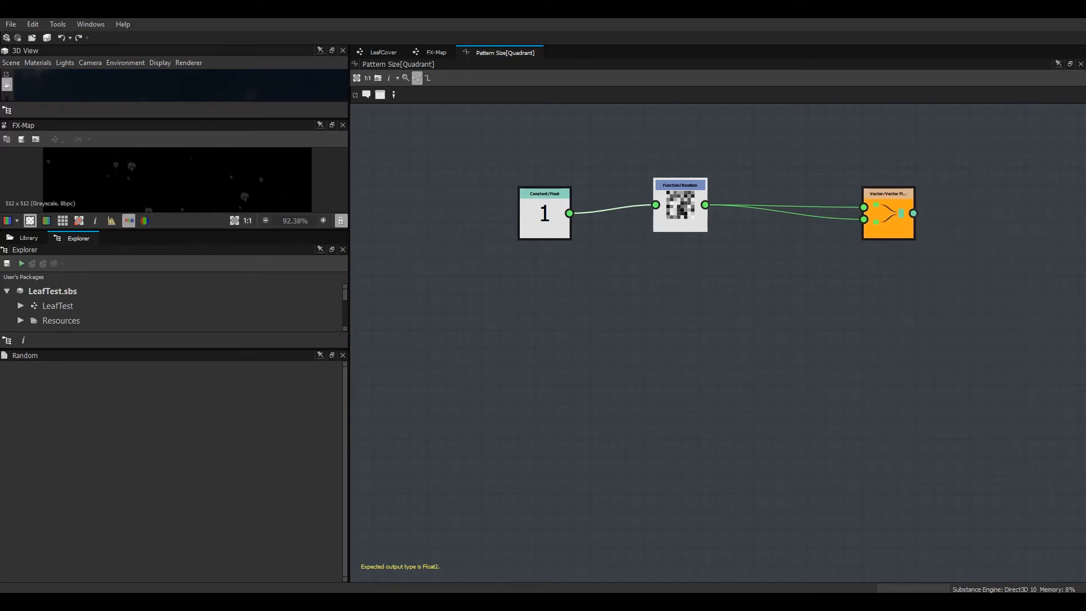
Enlarge the FX-Map preview to examine the leaf sizes, and move the Float constant node farther from the Random node.
left_click_drag(181, 229, 181, 418)
scroll(178, 276, "up", 4)
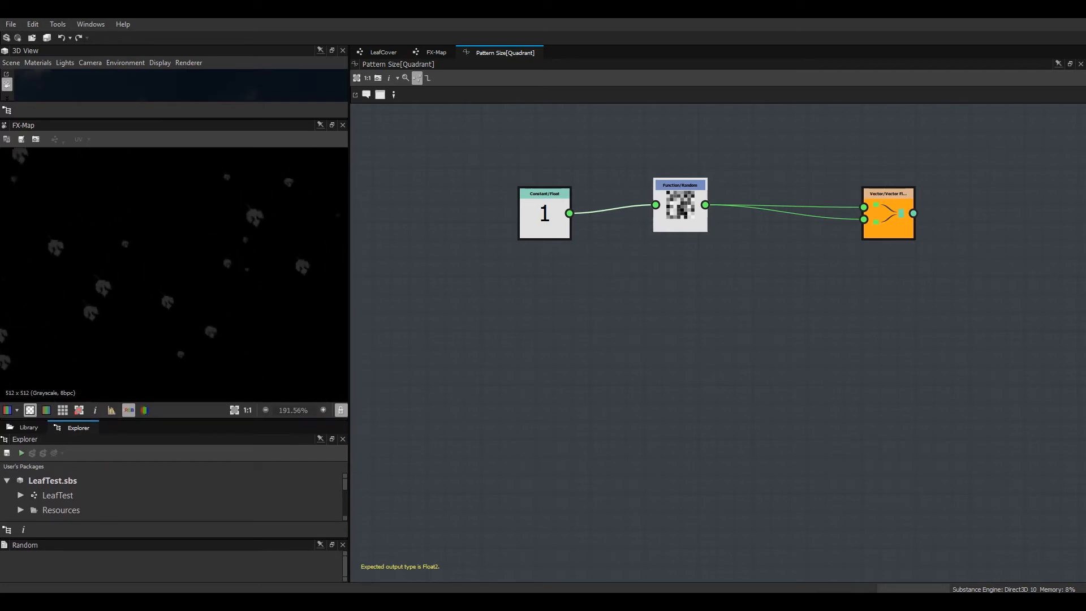
left_click_drag(544, 221, 508, 221)
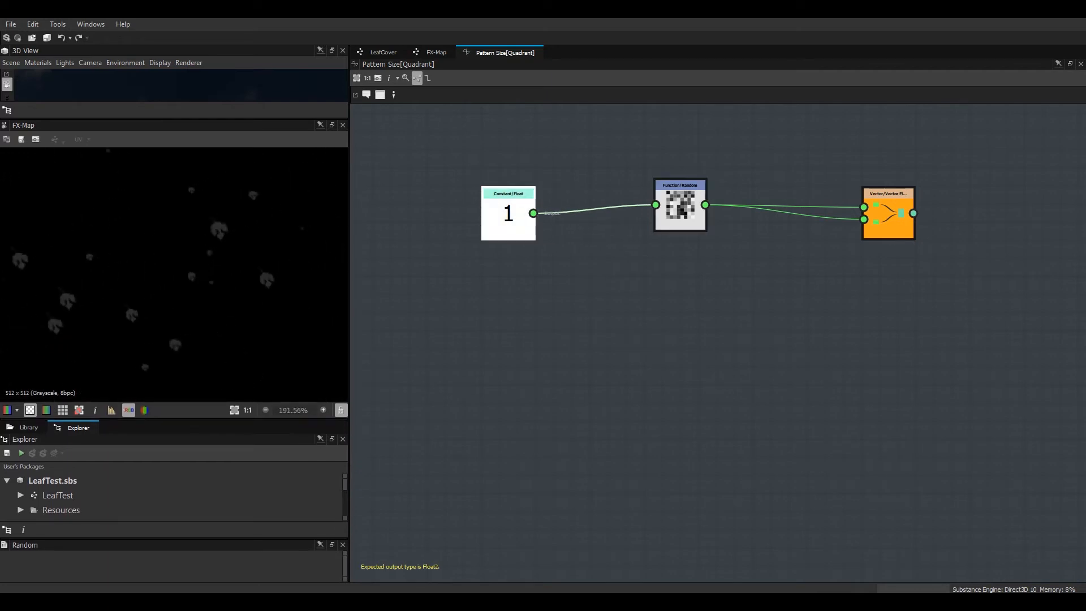
scroll(164, 275, "down", 3)
middle_click_drag(164, 274, 170, 228)
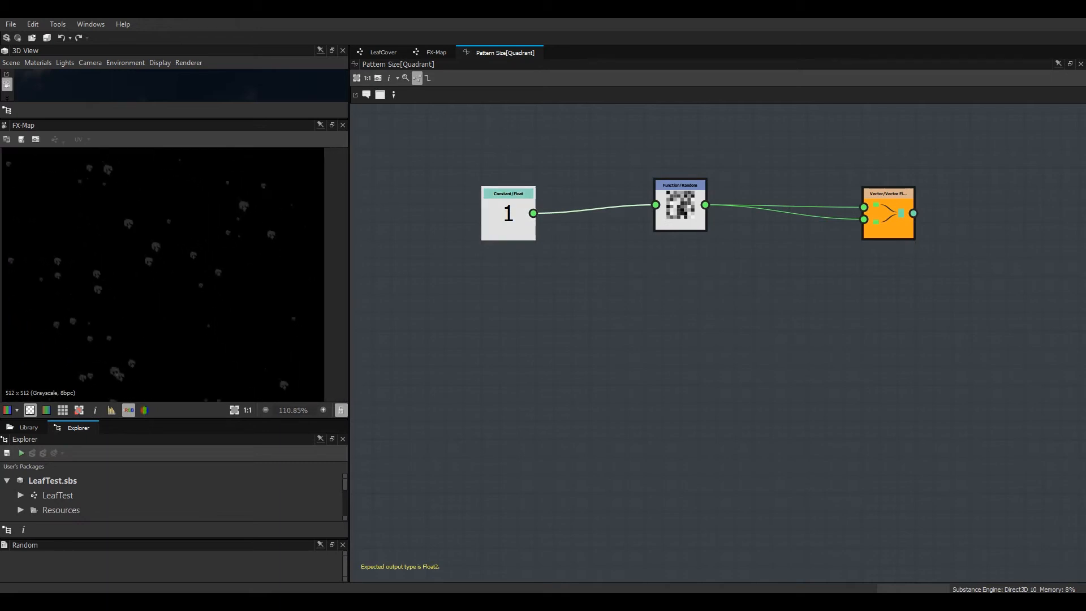
Spread the function nodes apart, leaving a wide gap between the Random node and the Vector Float2 output node.
scroll(164, 274, "up", 2)
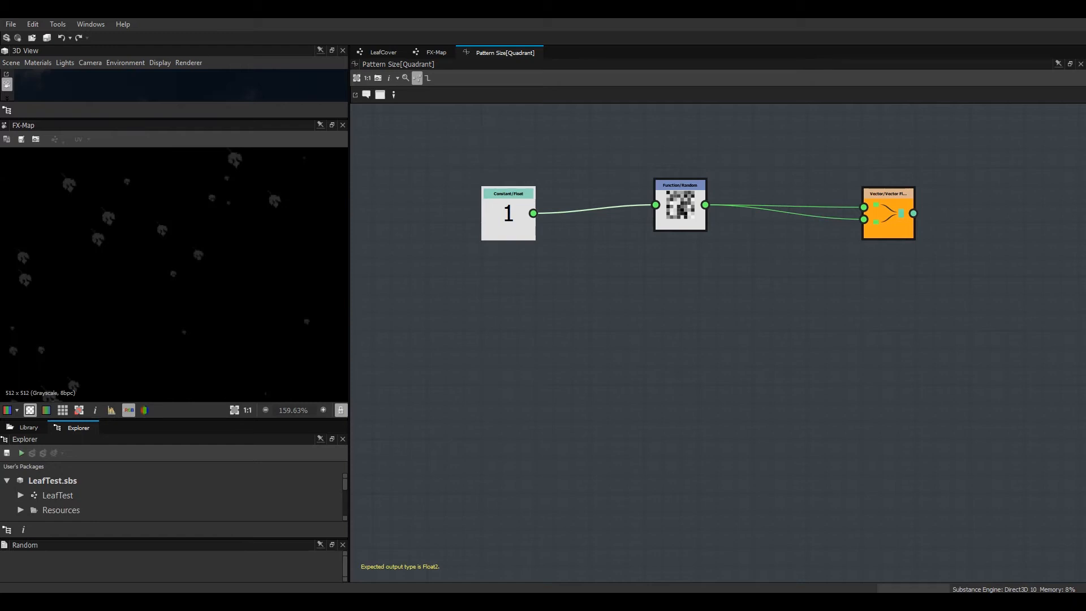
middle_click_drag(186, 246, 141, 302)
scroll(193, 192, "up", 2)
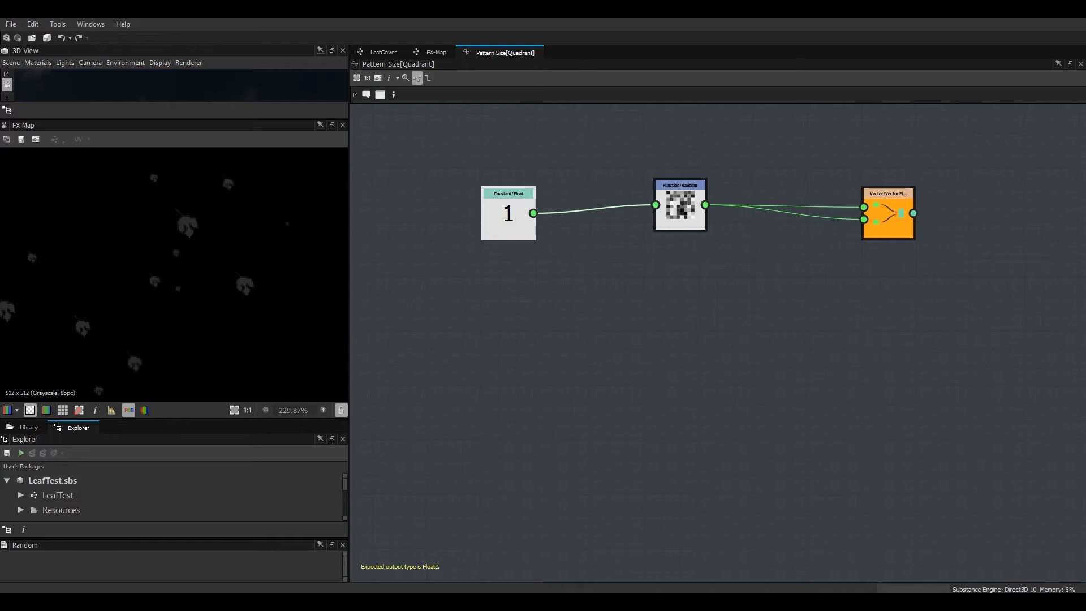
scroll(175, 271, "down", 5)
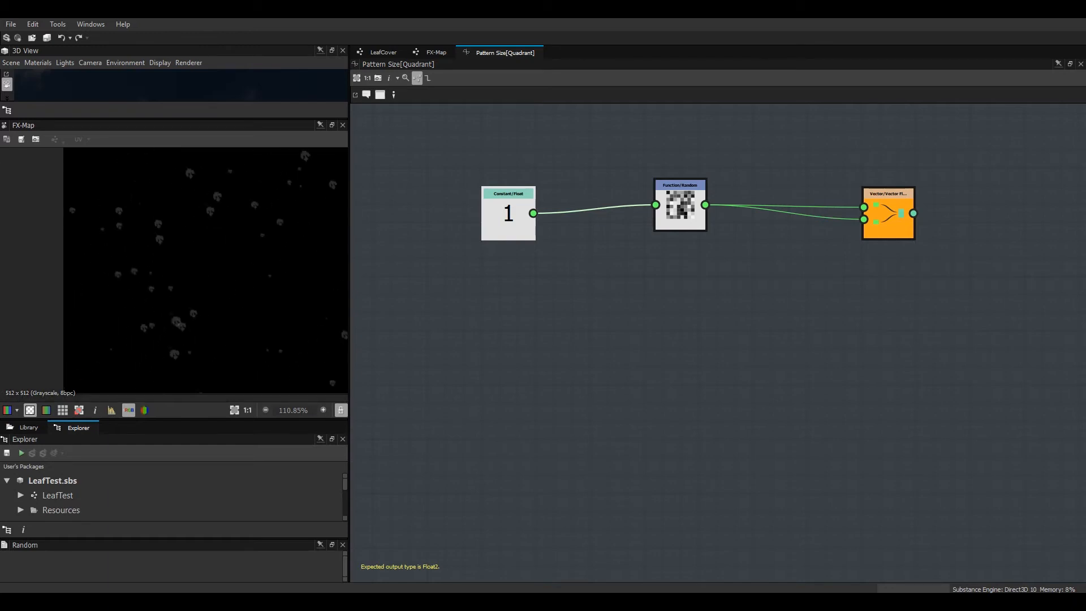
middle_click_drag(215, 248, 107, 312)
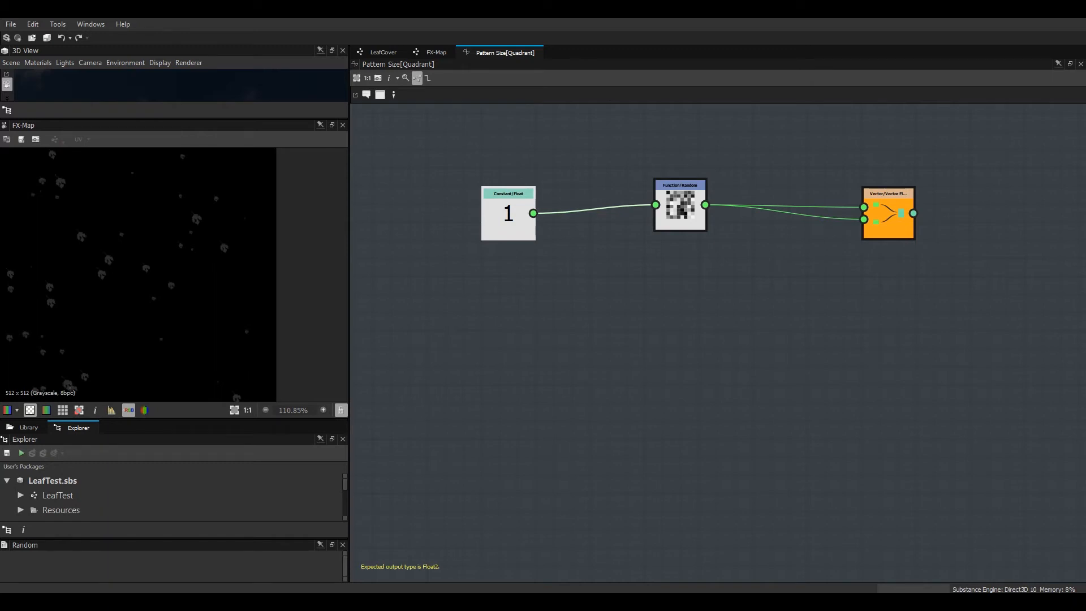
left_click_drag(508, 218, 409, 254)
left_click_drag(679, 209, 526, 254)
left_click_drag(889, 218, 961, 235)
mouse_move(526, 254)
left_mouse_down()
mouse_move(562, 236)
mouse_move(544, 217)
mouse_move(526, 254)
left_mouse_up()
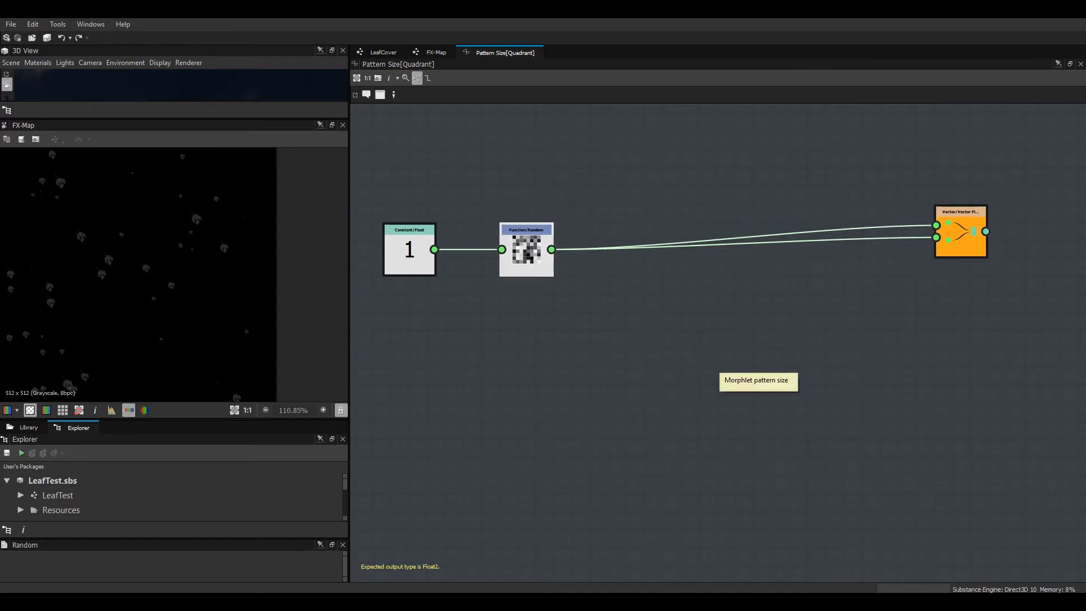
Add a Greater or Equal comparison node and place it below the links between the Random and Vector Float2 nodes.
right_click(698, 301)
mouse_move(735, 308)
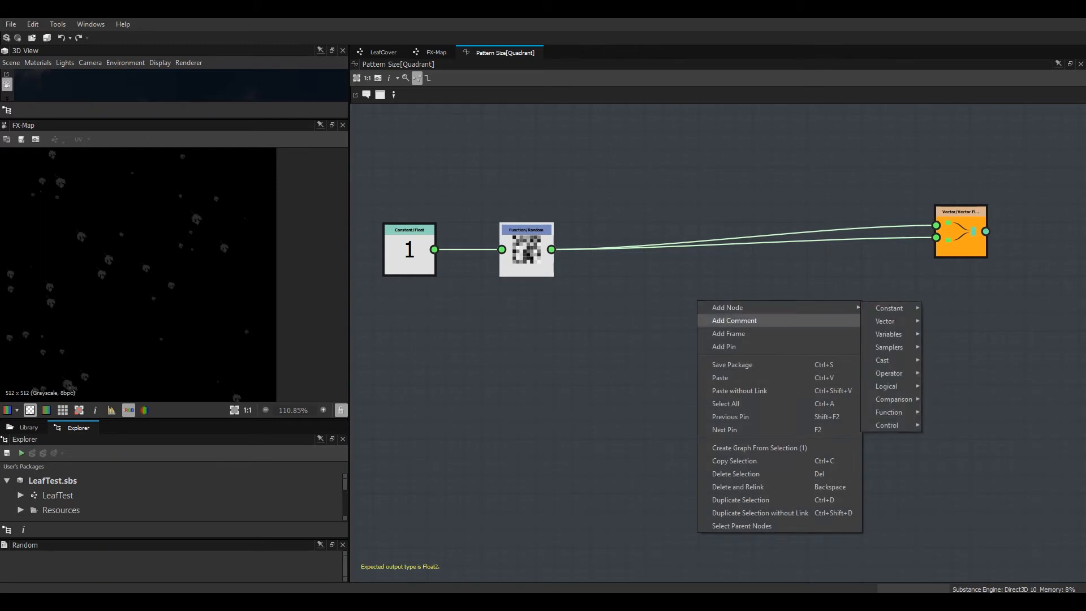
mouse_move(889, 309)
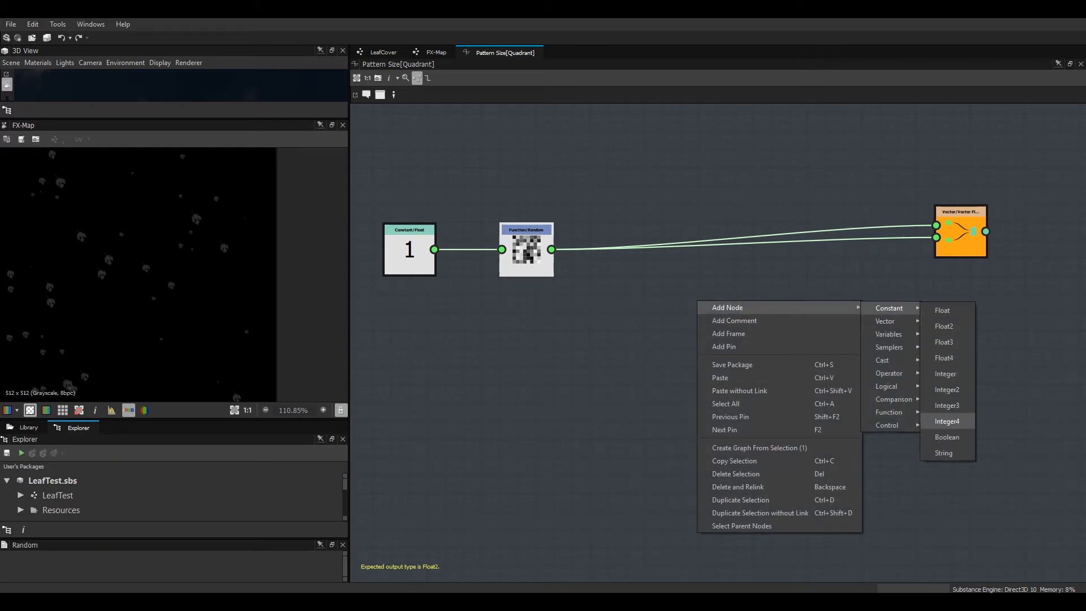
mouse_move(886, 425)
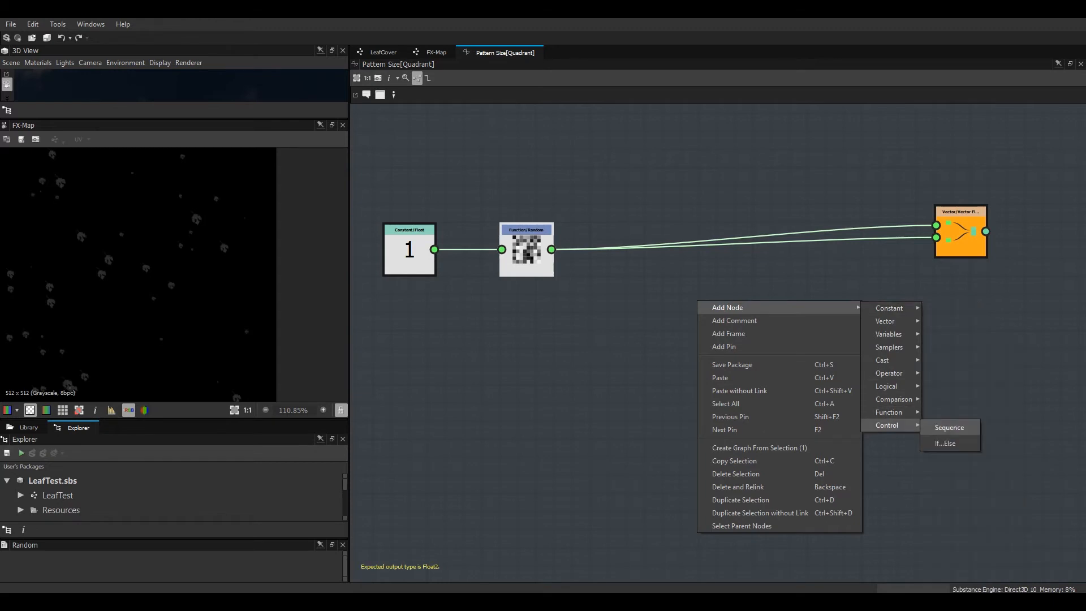
mouse_move(894, 399)
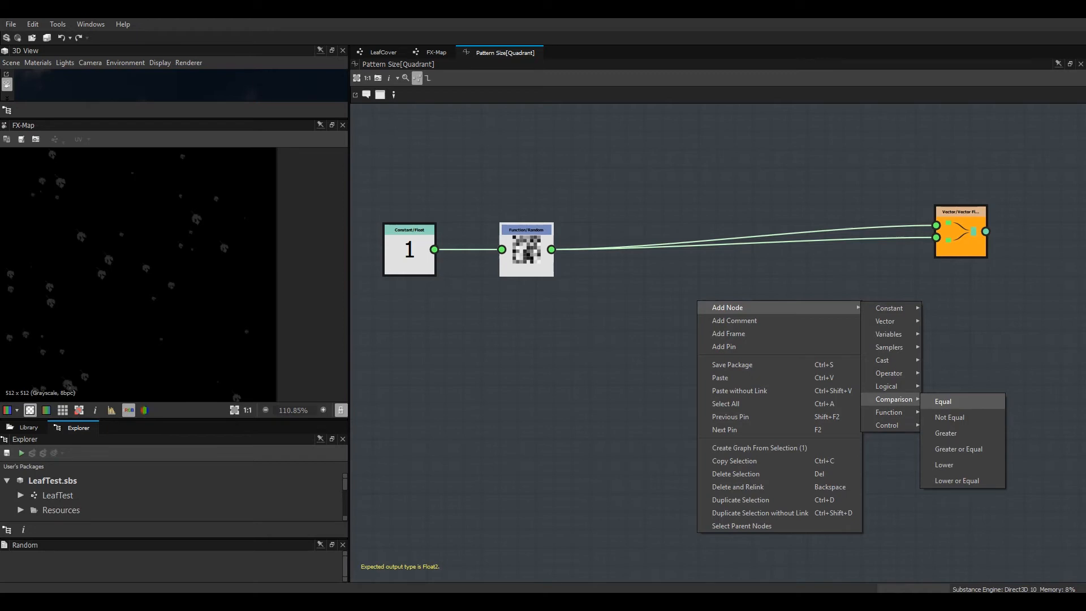
left_click(959, 448)
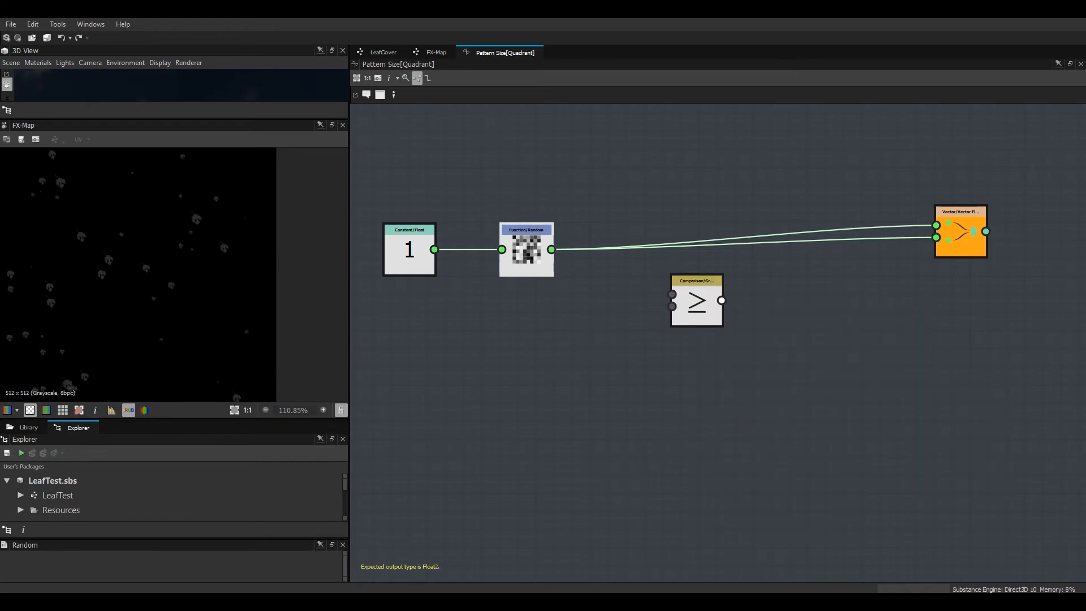
left_click_drag(697, 300, 779, 339)
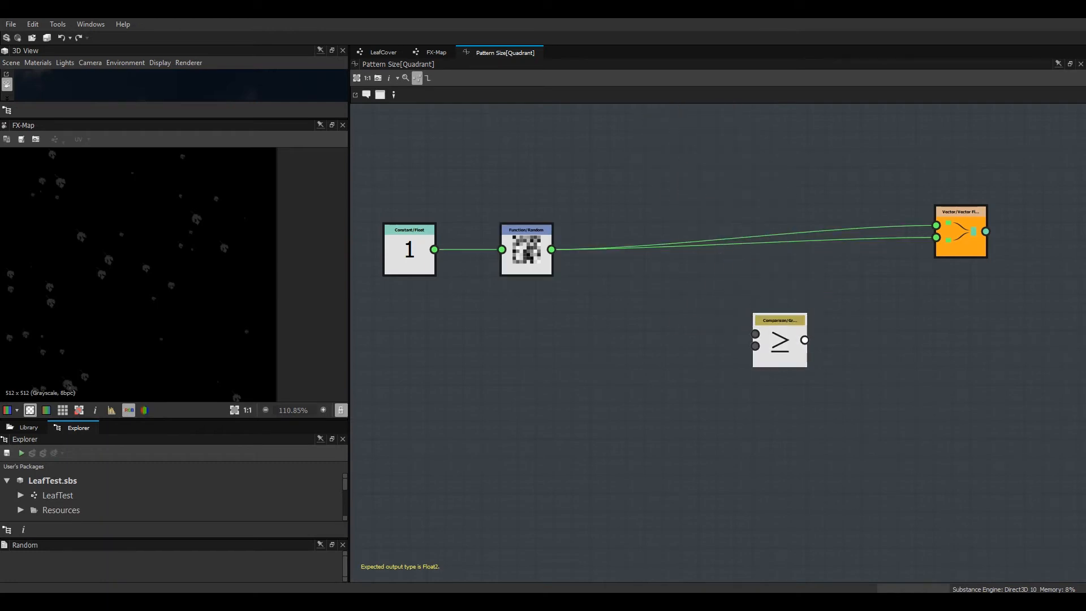
Add a second Float constant node above the Random links and set its value to 0.75.
right_click(702, 171)
mouse_move(735, 177)
mouse_move(882, 177)
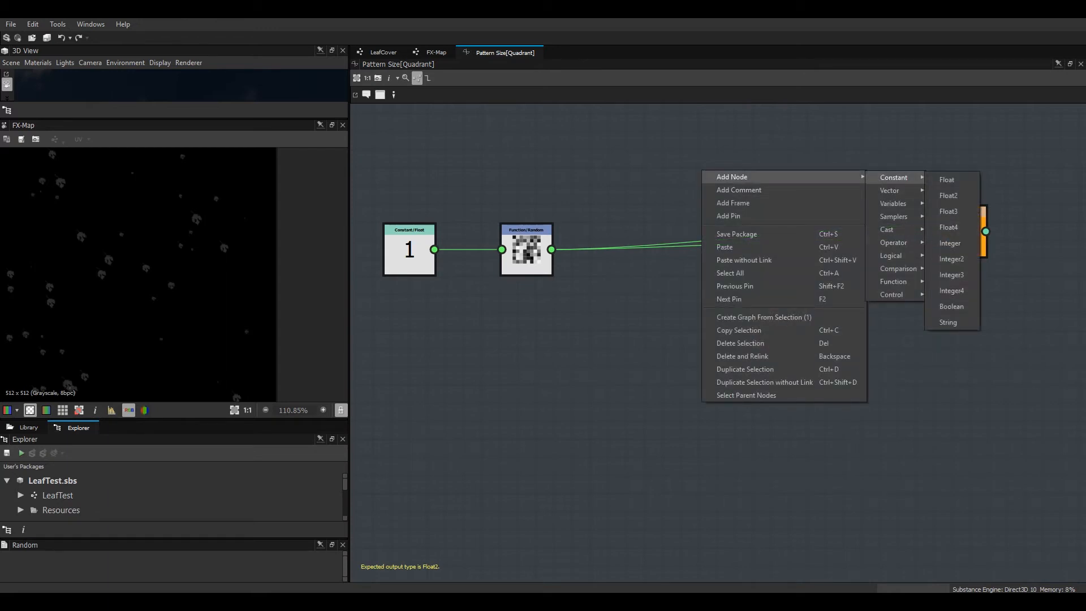
left_click(945, 180)
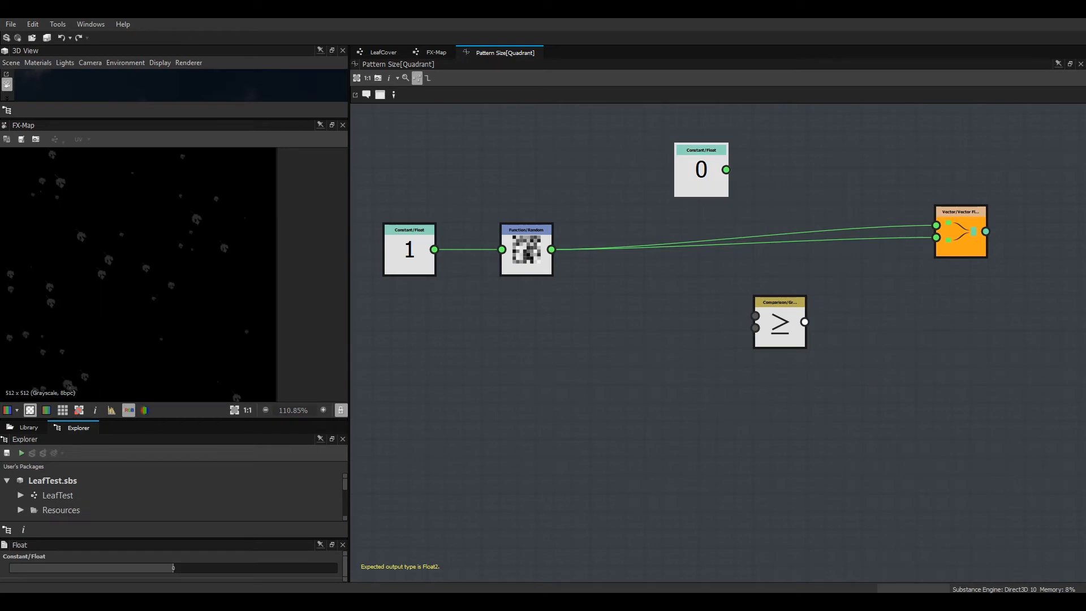
double_click(173, 568)
key("BackSpace")
type(".75")
key("Return")
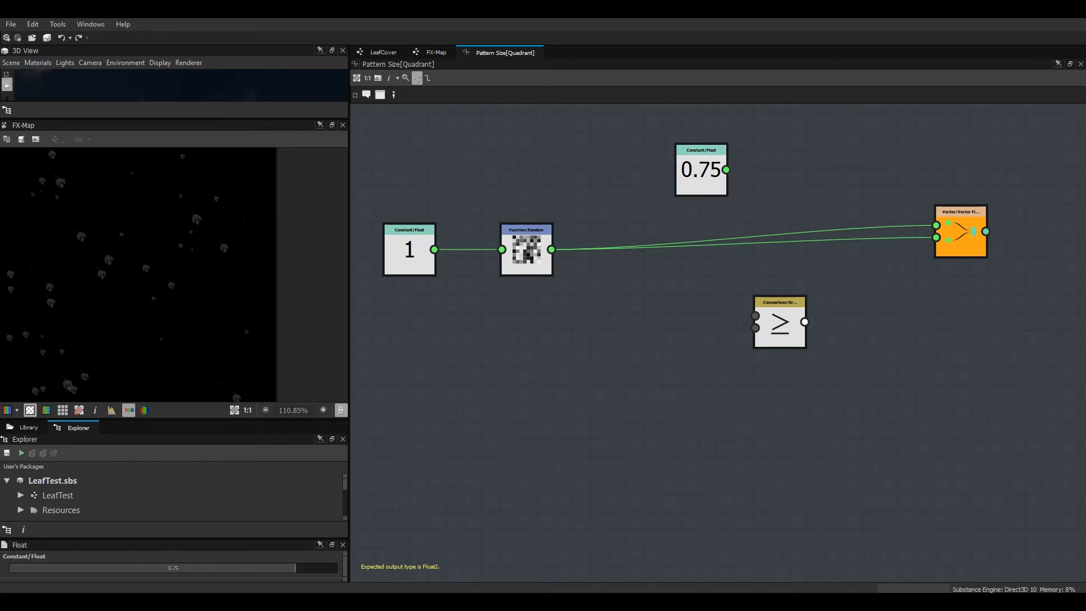
Arrange the 0.75 constant and the Greater or Equal node side by side above the Random links.
left_click_drag(701, 181, 635, 181)
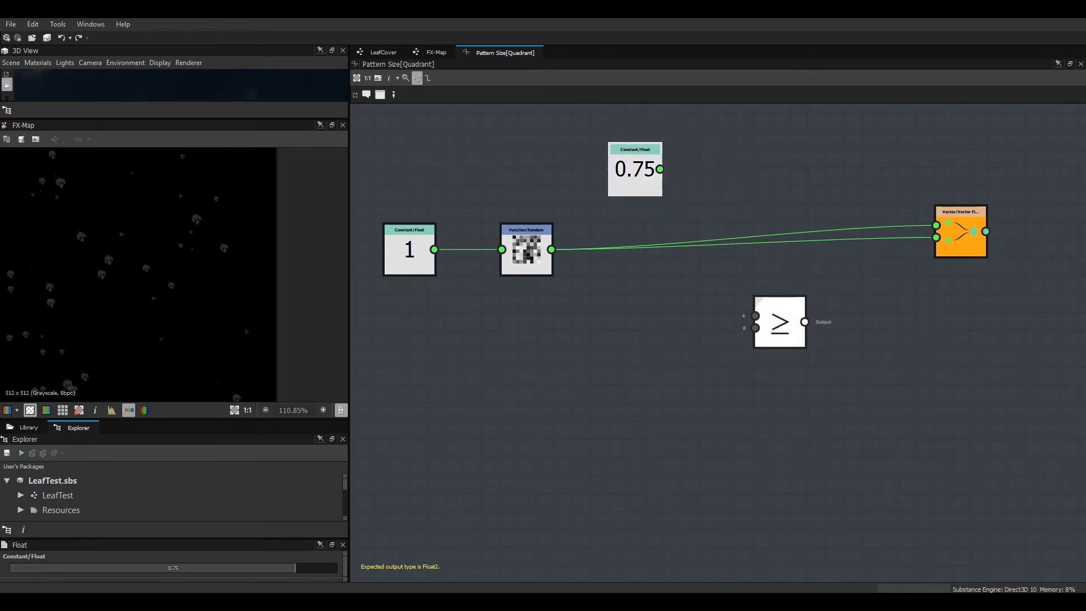
left_click_drag(780, 322, 780, 195)
left_click_drag(635, 181, 627, 153)
left_click_drag(780, 195, 754, 177)
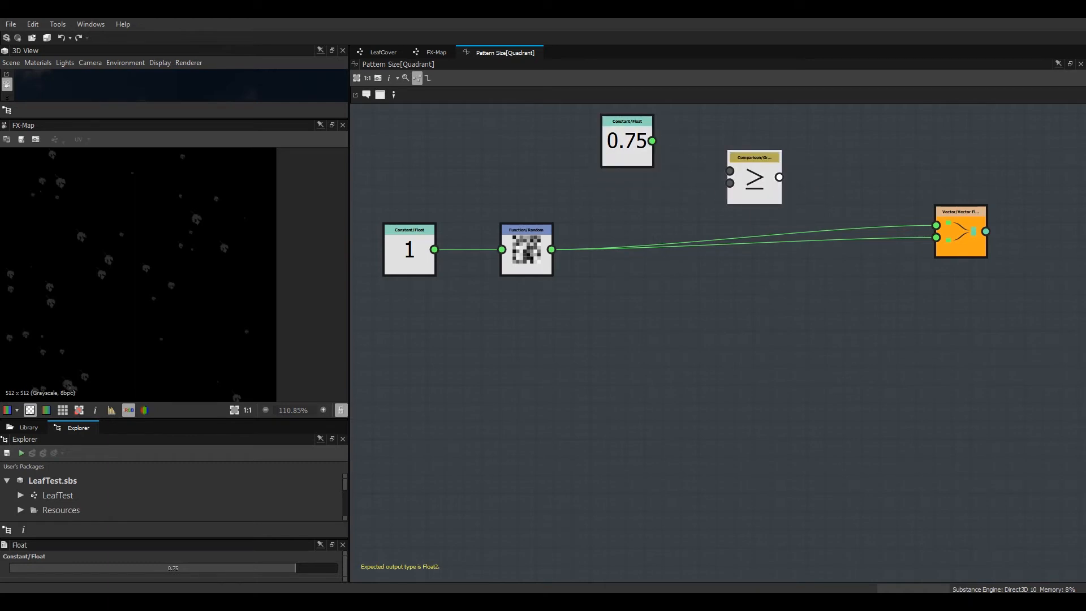
left_click_drag(754, 177, 726, 159)
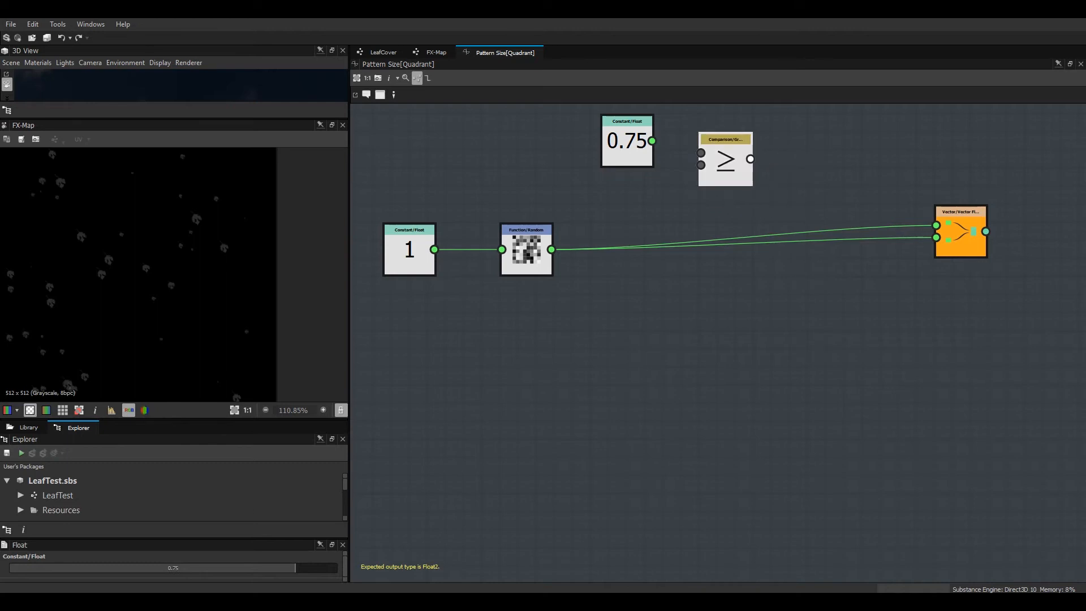
Add an If...Else node and connect the Greater or Equal output to its condition input.
right_click(806, 154)
mouse_move(837, 159)
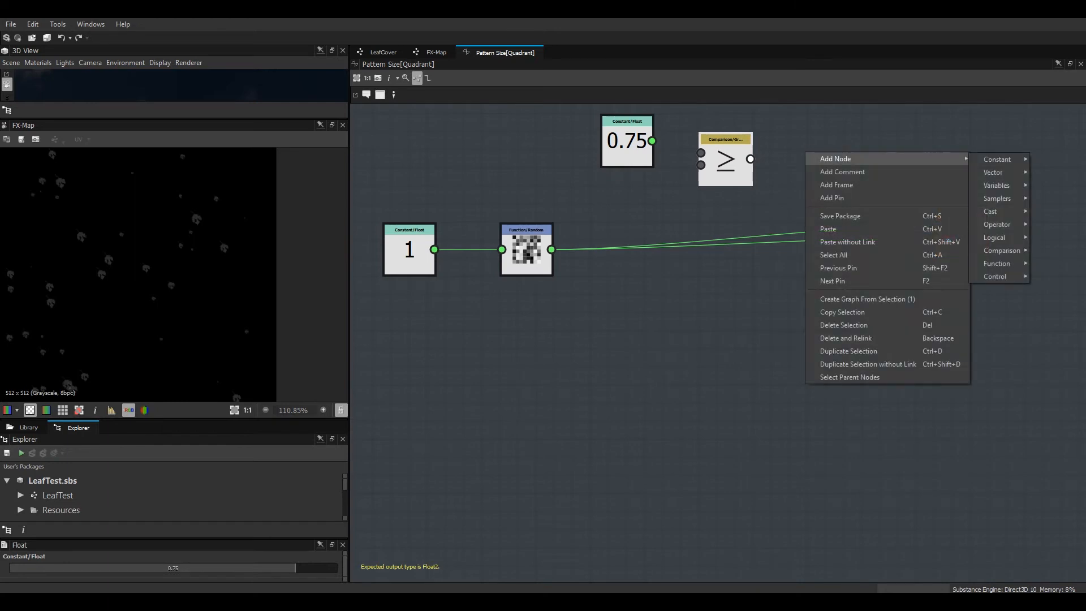
mouse_move(995, 275)
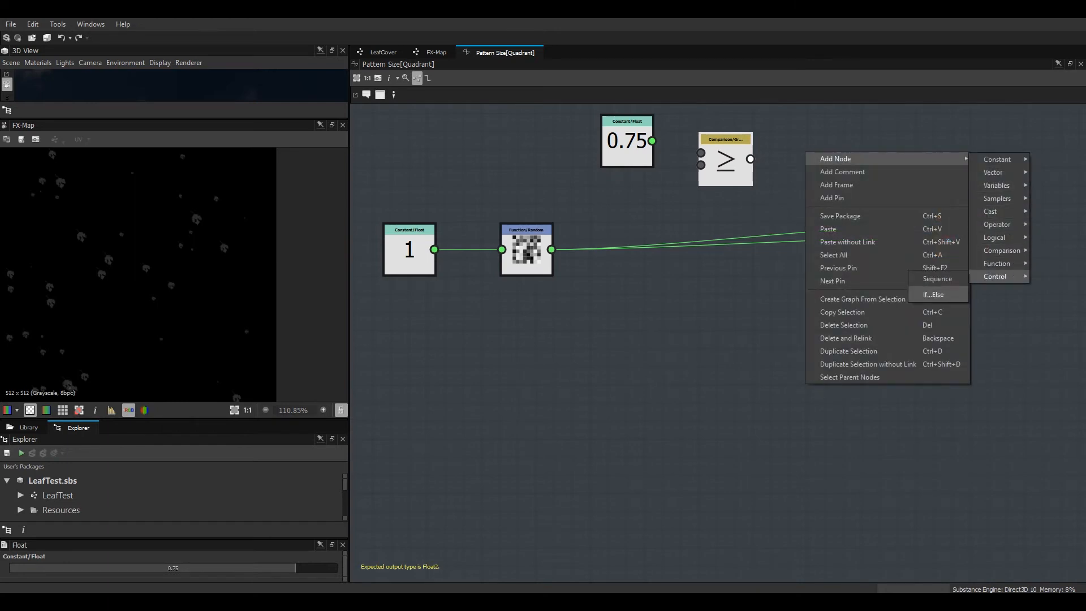
left_click(933, 294)
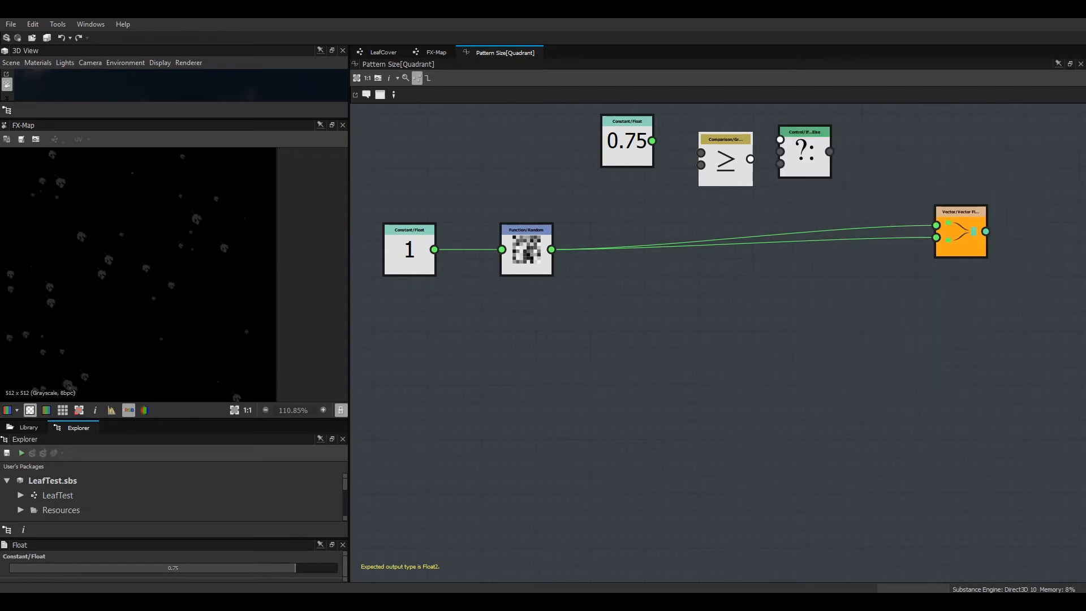
left_click_drag(805, 139, 850, 164)
left_click_drag(750, 159, 805, 322)
Connect Random to the first input of the Greater or Equal node and the 0.75 constant to its second input.
left_click_drag(626, 142, 552, 159)
left_click_drag(725, 170, 707, 170)
left_click_drag(577, 159, 682, 165)
left_click_drag(551, 249, 683, 153)
left_click_drag(553, 169, 571, 169)
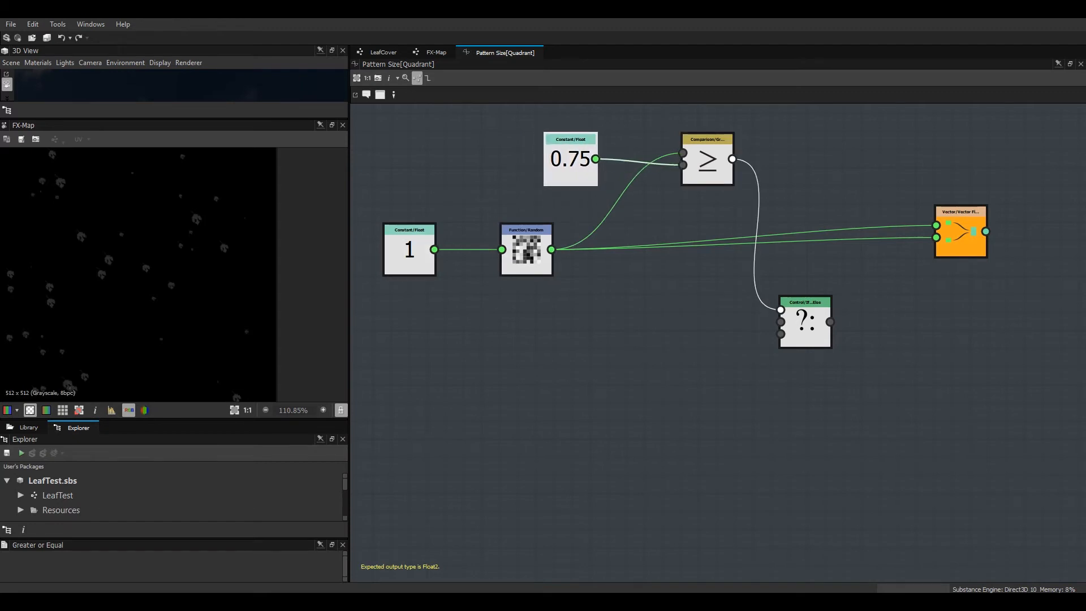
left_click(525, 249)
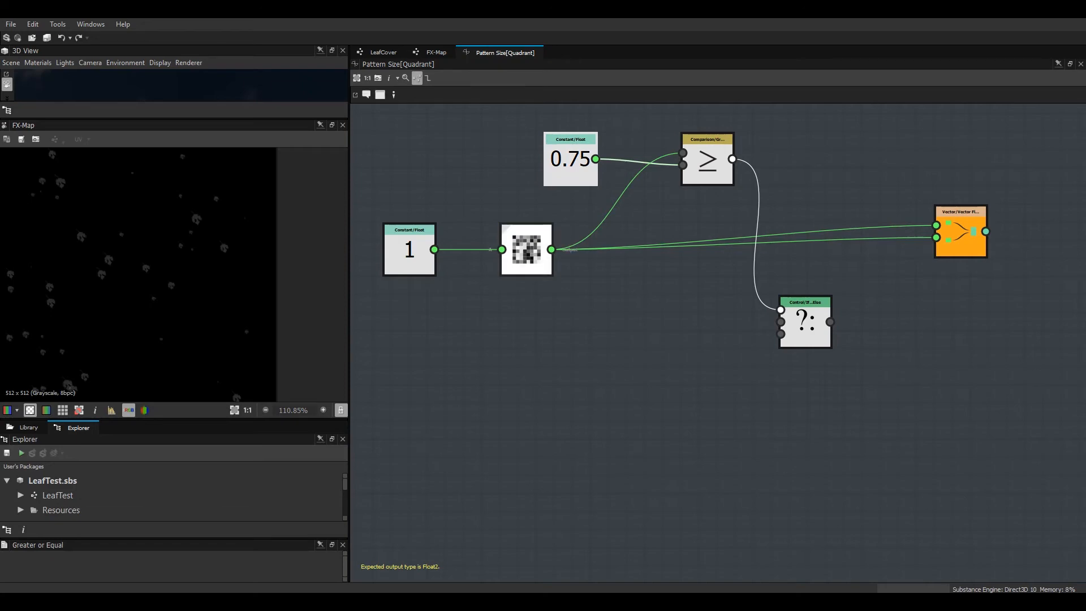
left_click(408, 261)
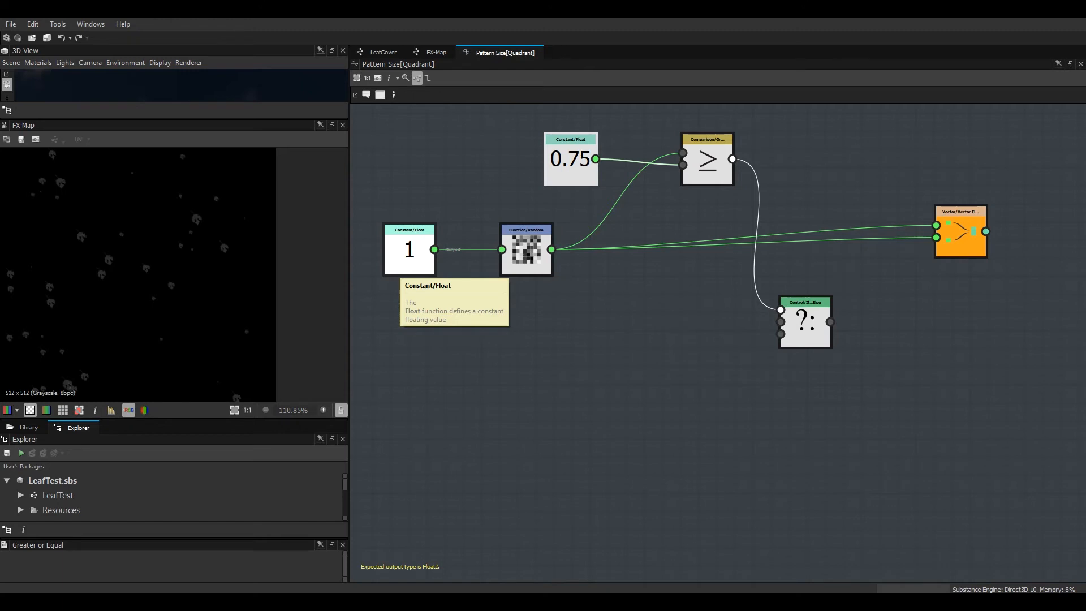
left_click(524, 248)
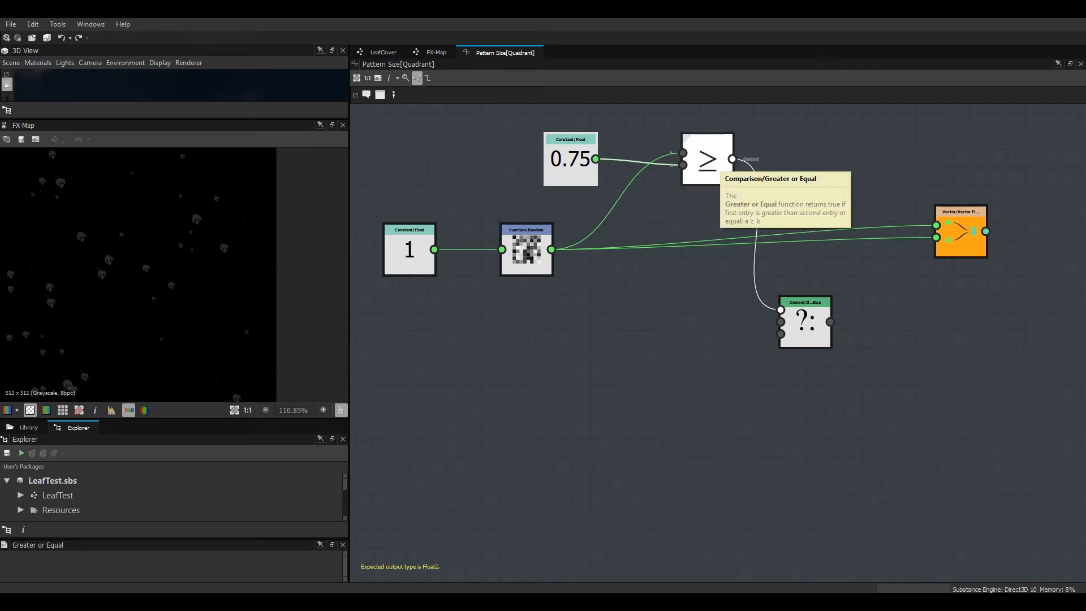
Insert the If...Else node between Random and Vector Float2, with Random on its second input and its output on both vector inputs.
left_click_drag(552, 249, 825, 260)
left_click(807, 322)
left_click_drag(708, 160, 690, 150)
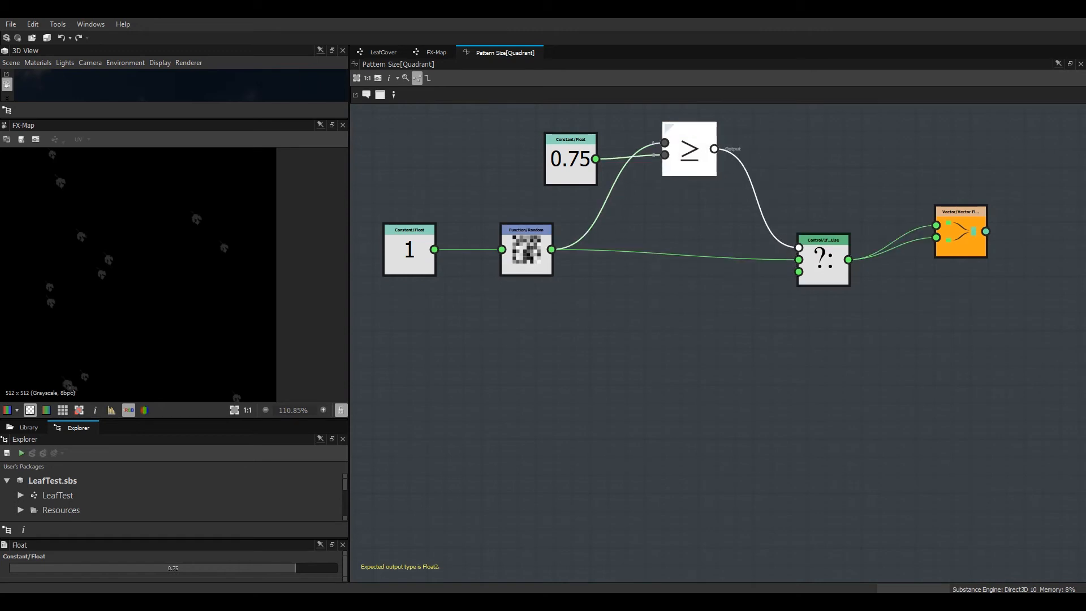
left_click_drag(823, 260, 816, 251)
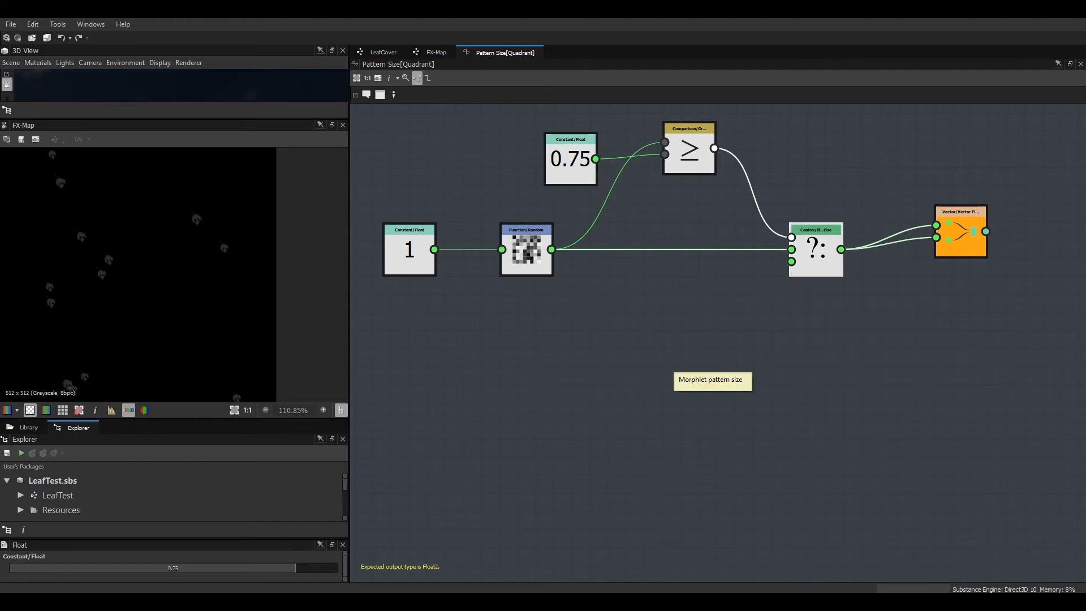
Add an Add operator node below the link between the Random and If...Else nodes.
right_click(639, 340)
mouse_move(830, 344)
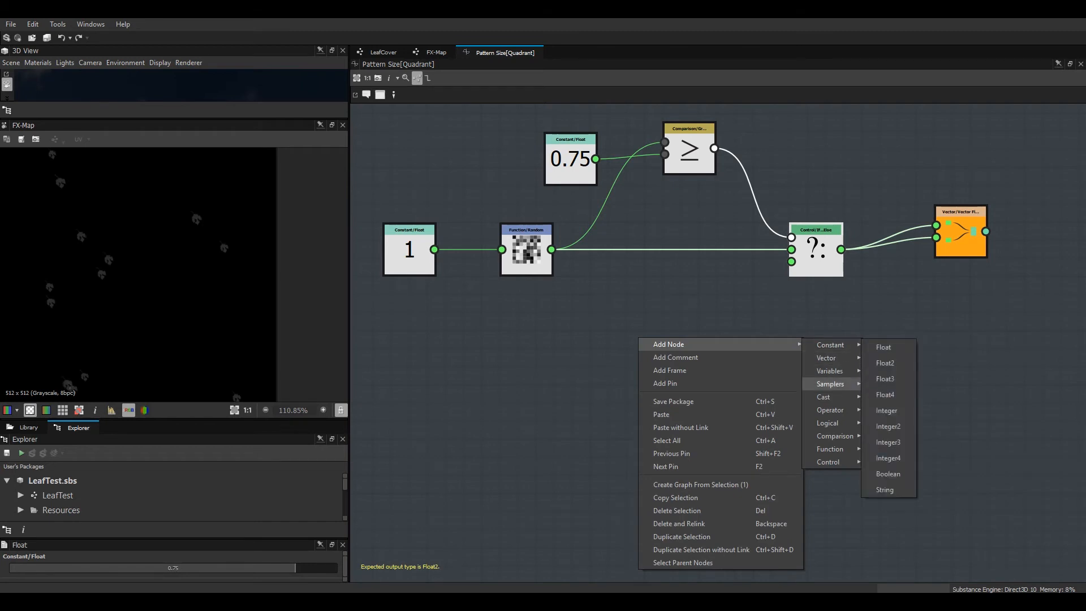
mouse_move(830, 410)
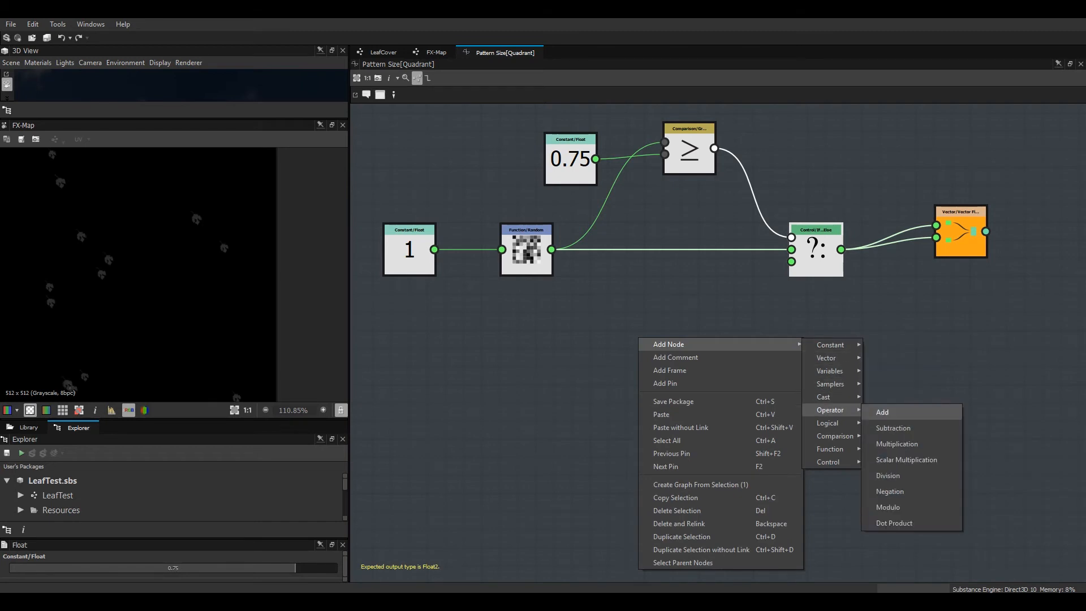
left_click(882, 411)
left_click_drag(638, 339, 723, 340)
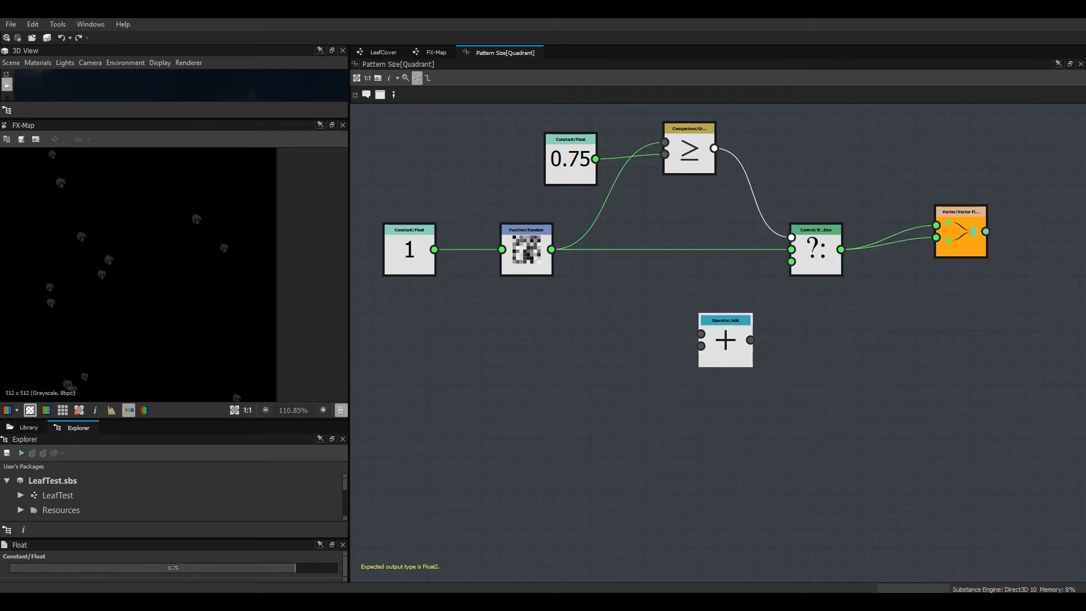
Add another Float constant node and place it below and to the left of the Add node.
right_click(629, 158)
mouse_move(657, 163)
mouse_move(819, 164)
left_click(877, 165)
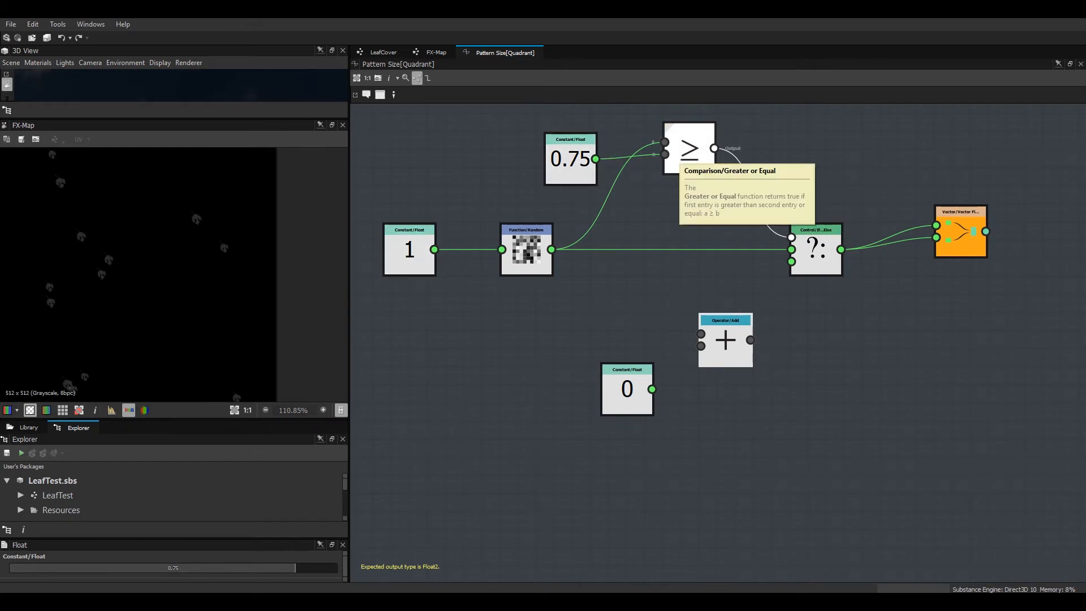
left_click_drag(625, 407, 579, 413)
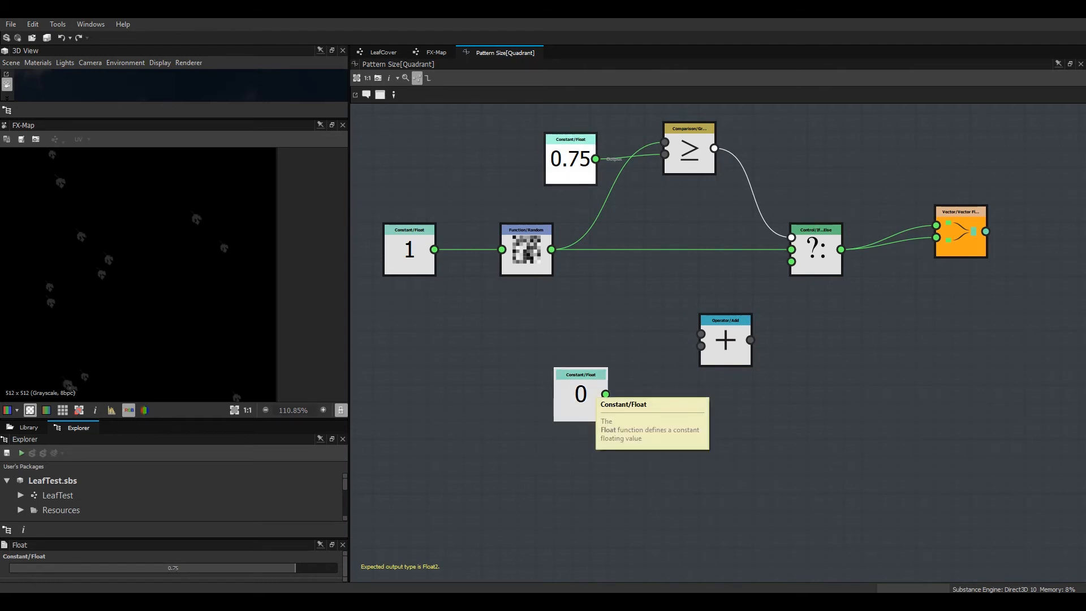
Set the new Float constant to 0.6, and connect Random and this constant to the Add node's first and second inputs.
left_click(585, 408)
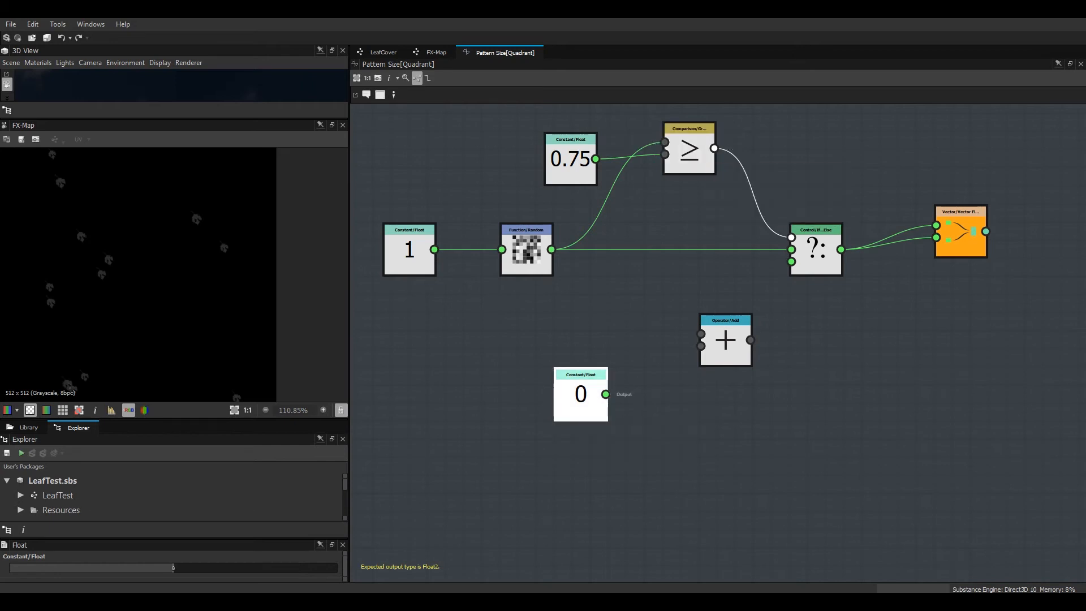
double_click(173, 567)
type(".6")
key("Return")
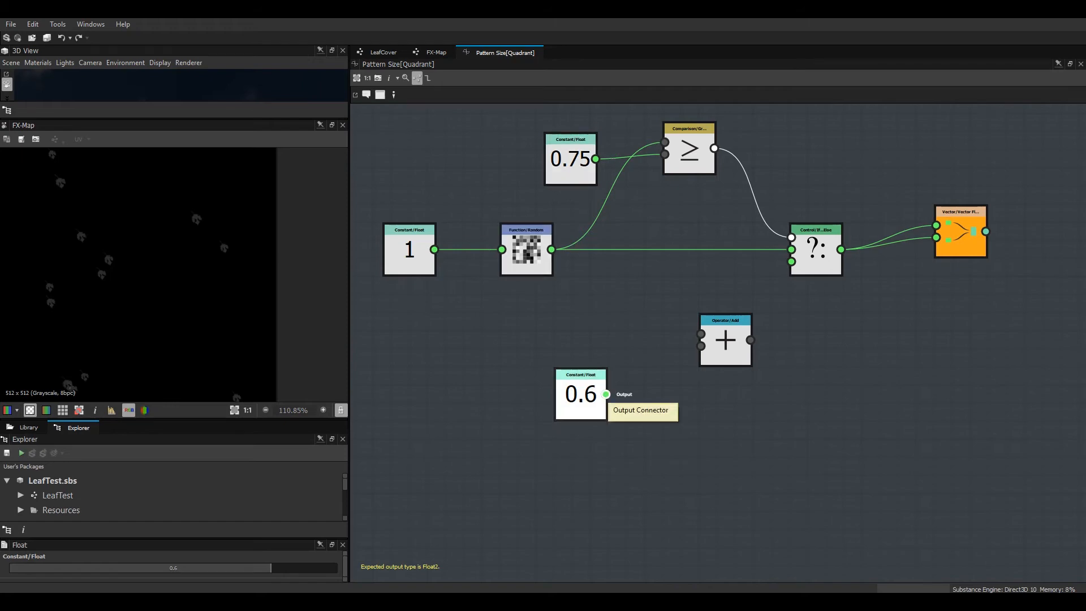
left_click_drag(605, 394, 701, 346)
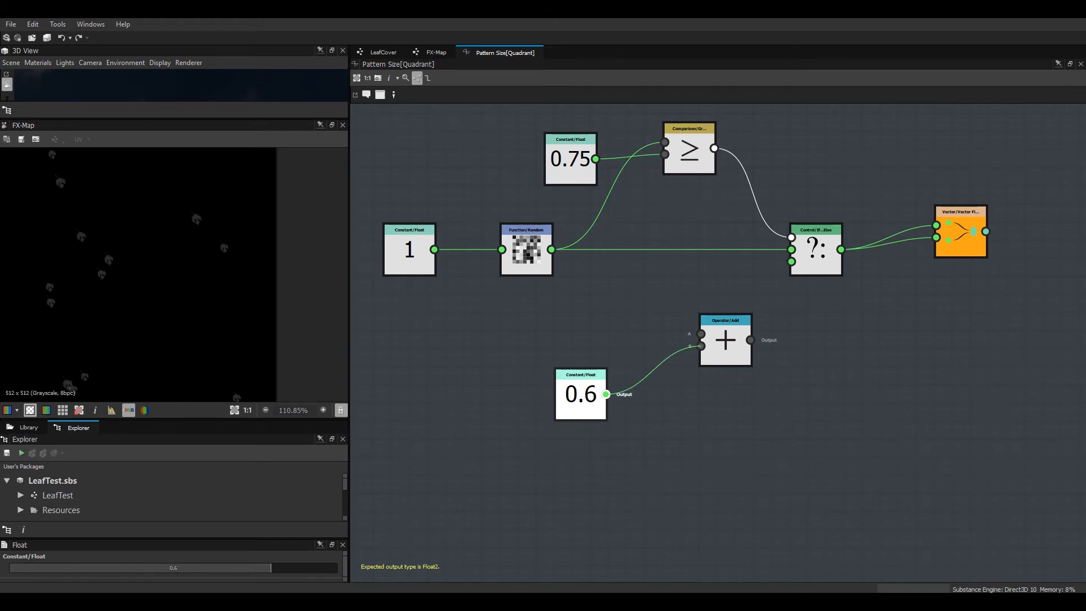
left_click_drag(661, 315, 551, 249)
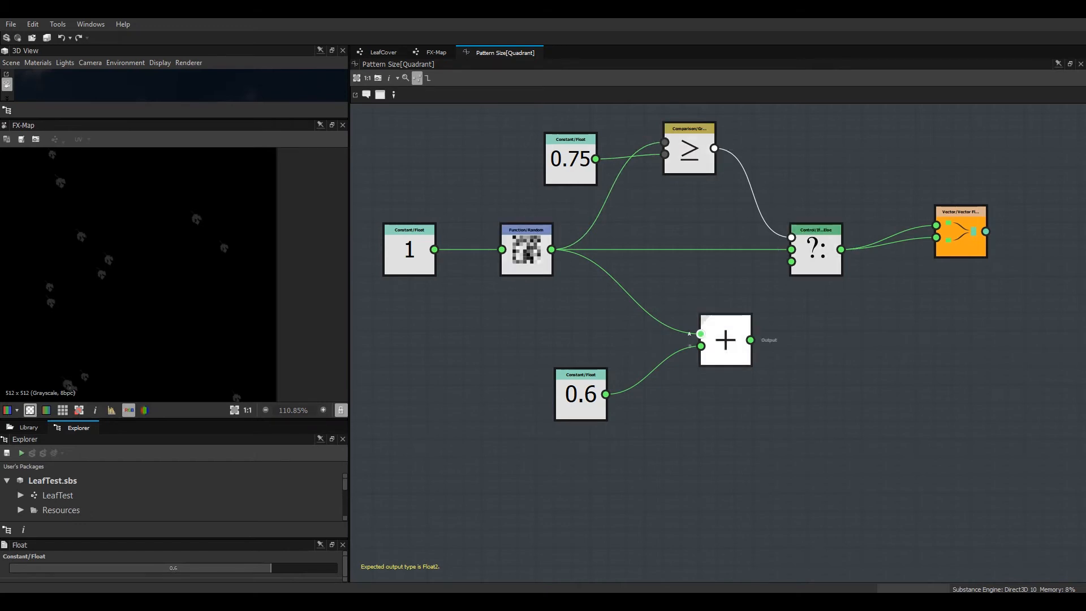
Connect the Add node's output to the If...Else node's third input and set the Float constant feeding Add to 0.75.
left_click_drag(751, 339, 791, 261)
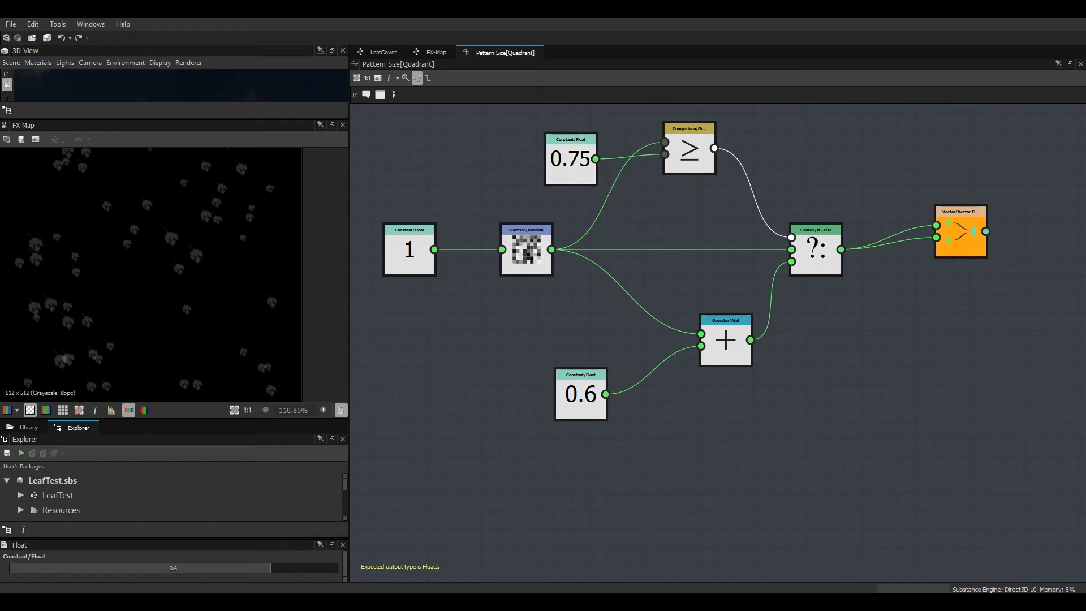
middle_click_drag(136, 248, 171, 290)
left_click_drag(270, 568, 294, 568)
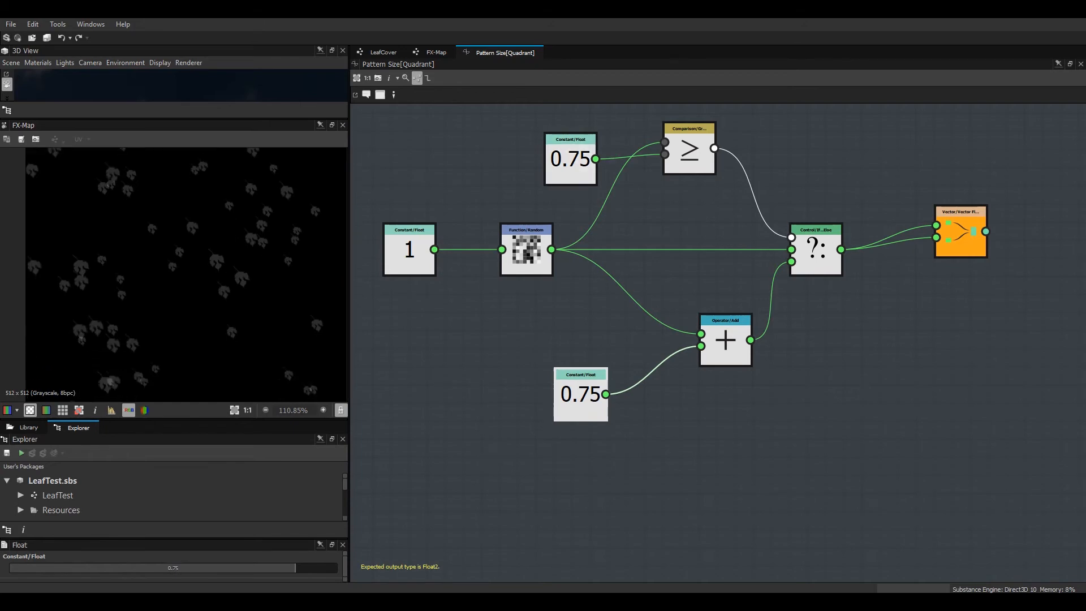
middle_click_drag(676, 292, 656, 336)
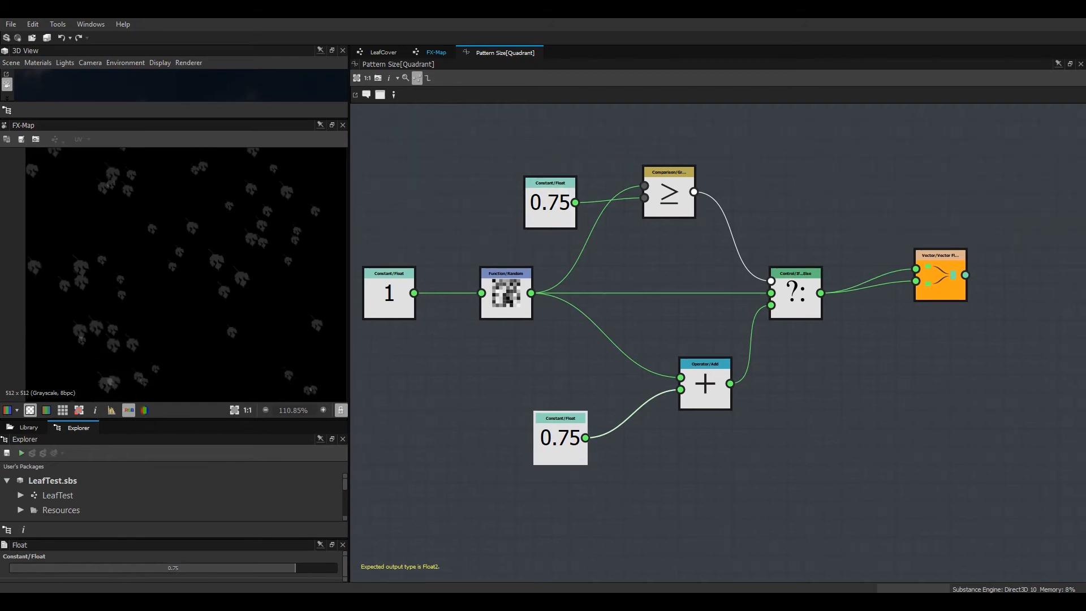
Return to the FX-Map graph and bring up the Pattern Rotation parameter of the lower Quadrant node.
left_click(436, 52)
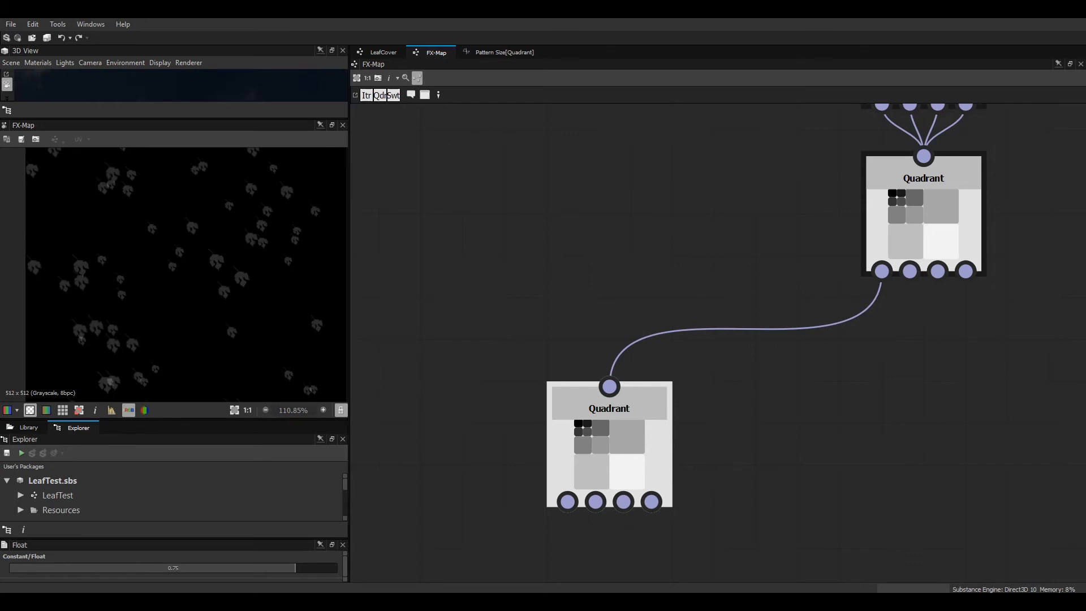
left_click_drag(175, 537, 174, 508)
left_click(609, 409)
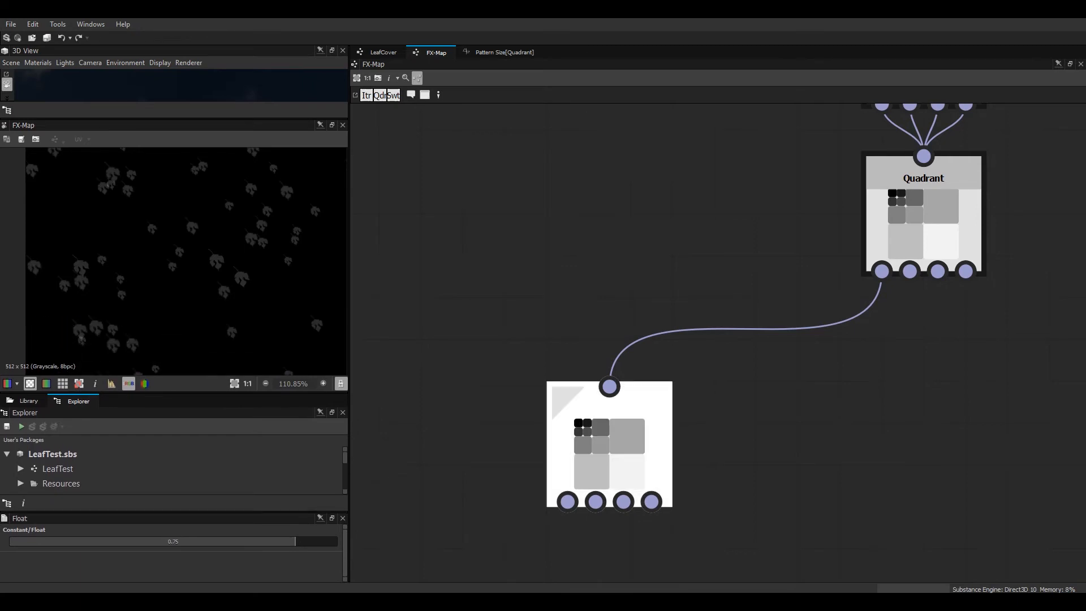
left_click_drag(345, 534, 345, 551)
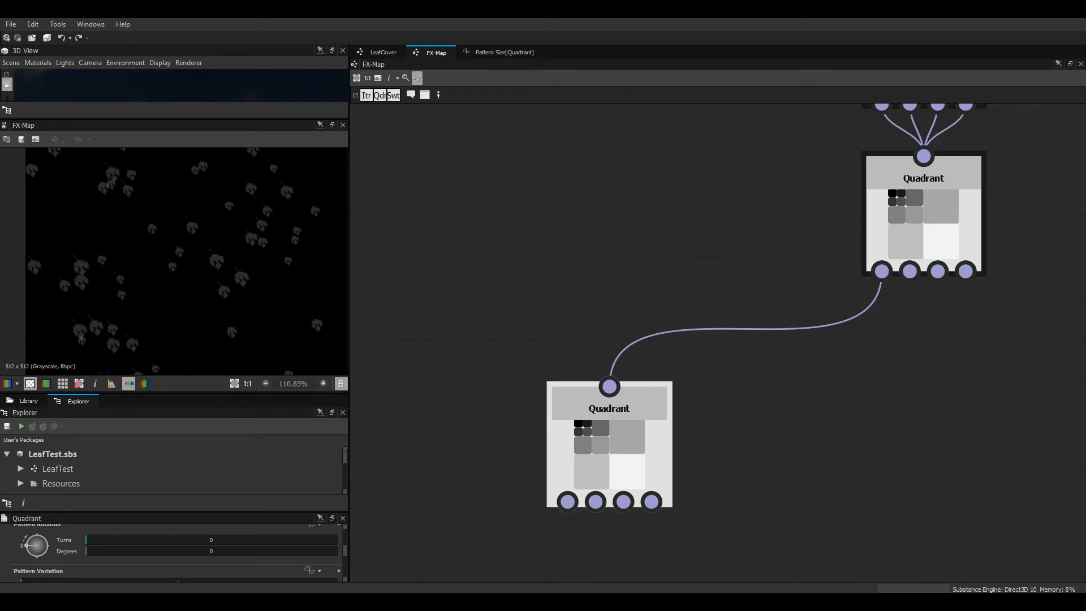
Try a Pattern Rotation of 0.39 turns on the lower Quadrant and reset it to 0.
left_click_drag(86, 539, 183, 540)
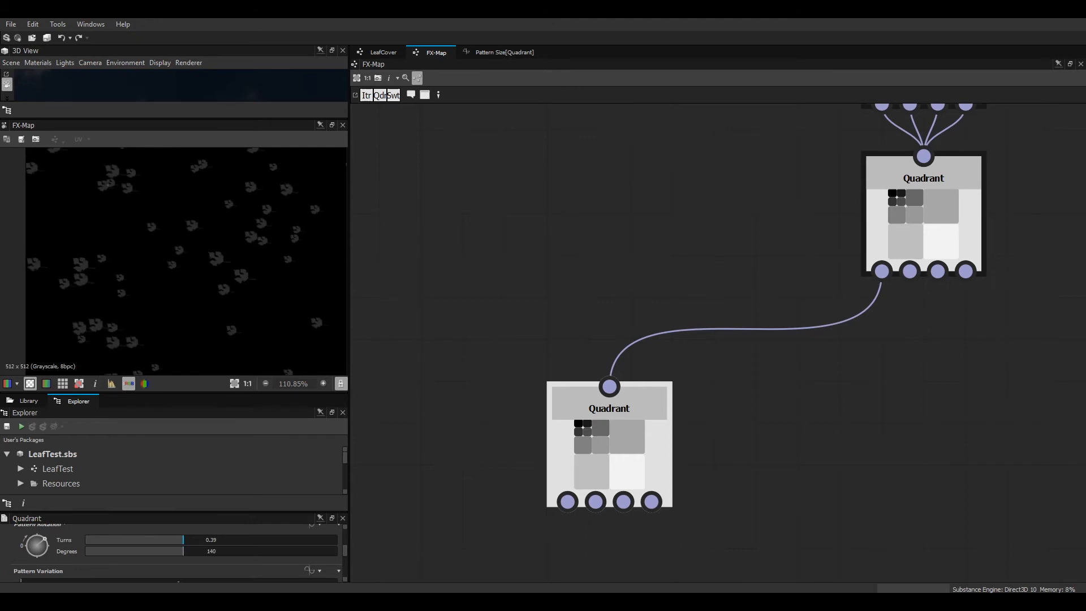
left_click_drag(183, 540, 86, 539)
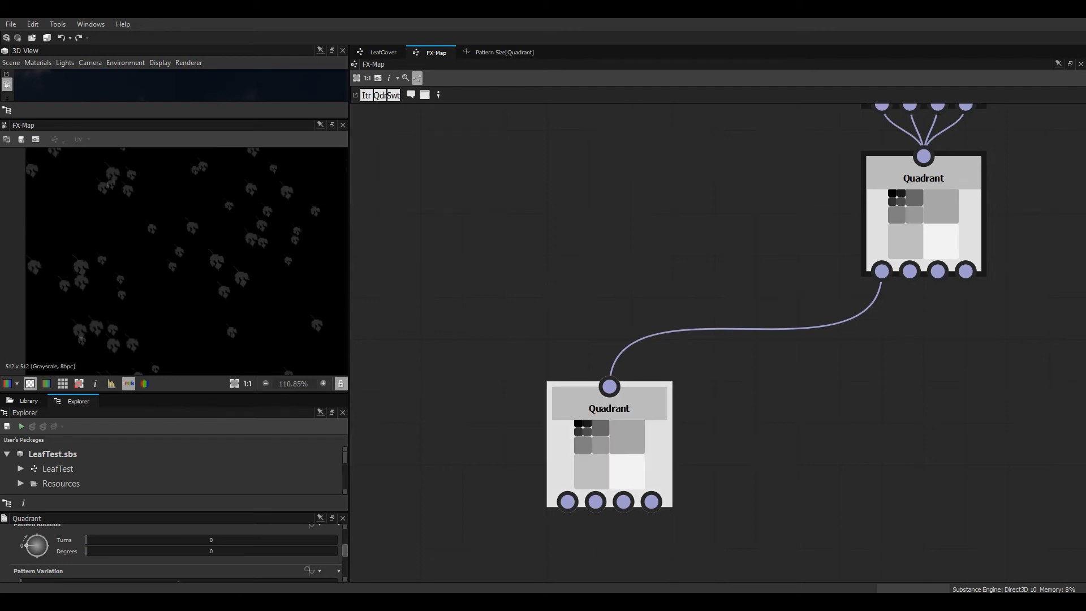
Create an empty function for the lower Quadrant's Pattern Rotation and open it for editing.
scroll(311, 541, "up", 2)
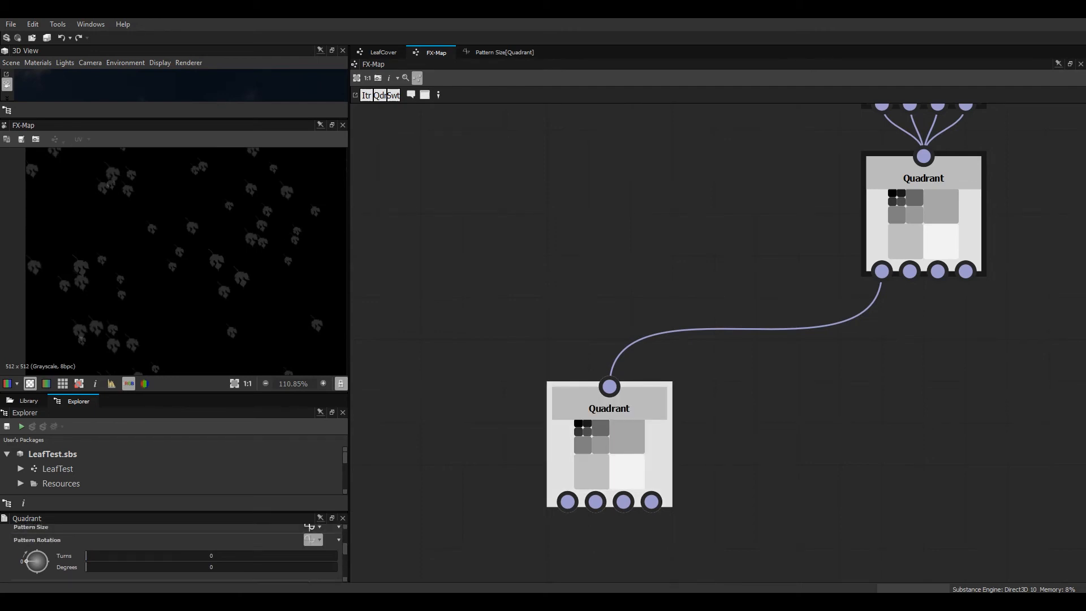
left_click(313, 539)
left_click(339, 484)
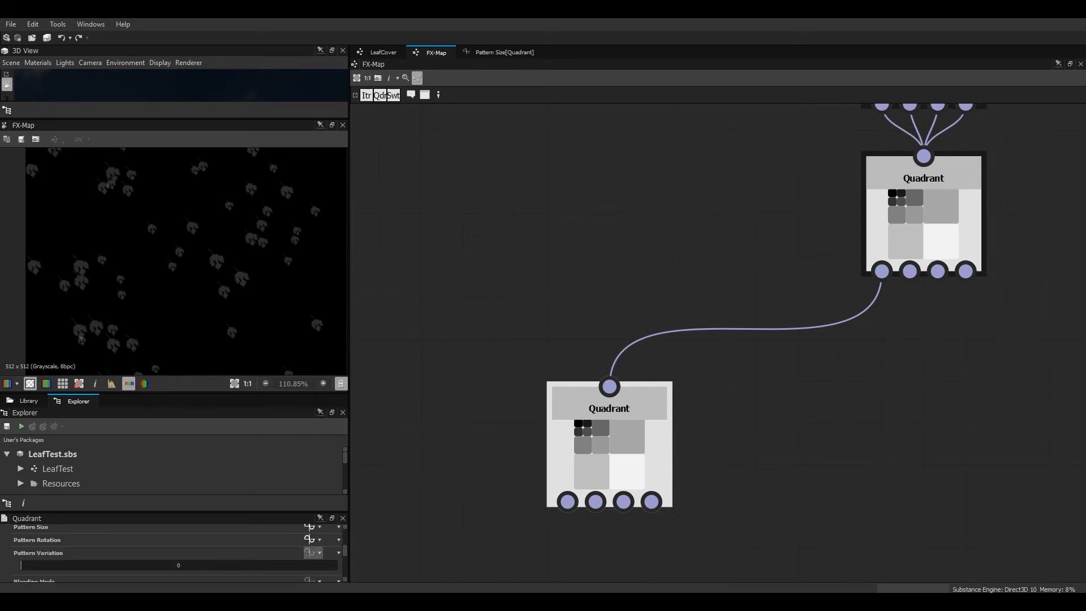
left_click(311, 539)
Add a Float constant with a Random function node beside it, and connect the constant to the Random node's input.
right_click(589, 235)
mouse_move(634, 241)
mouse_move(780, 241)
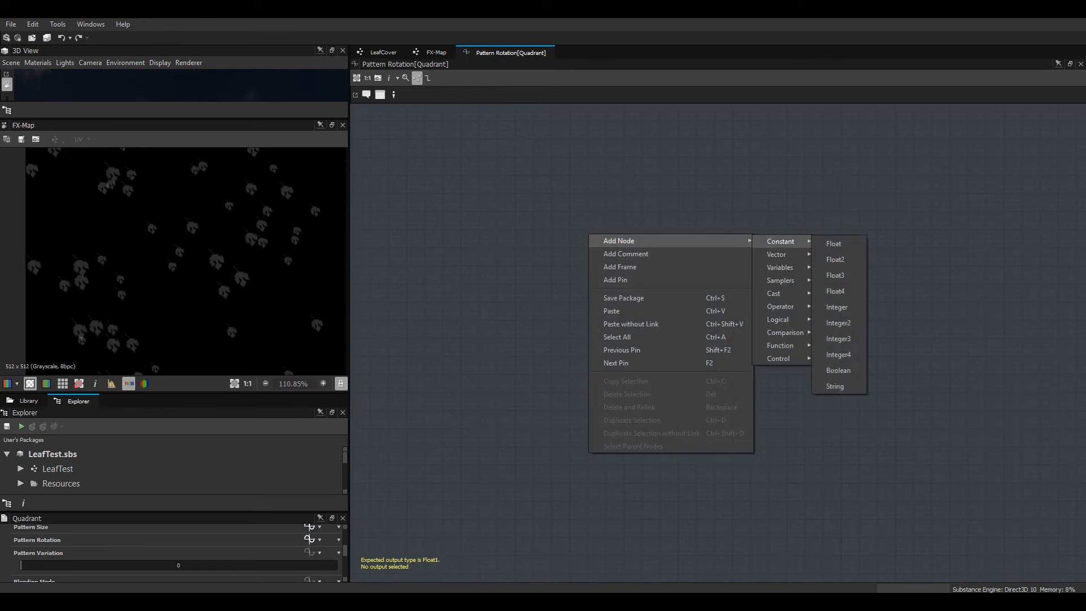
left_click(834, 244)
right_click(717, 226)
mouse_move(752, 233)
mouse_move(905, 247)
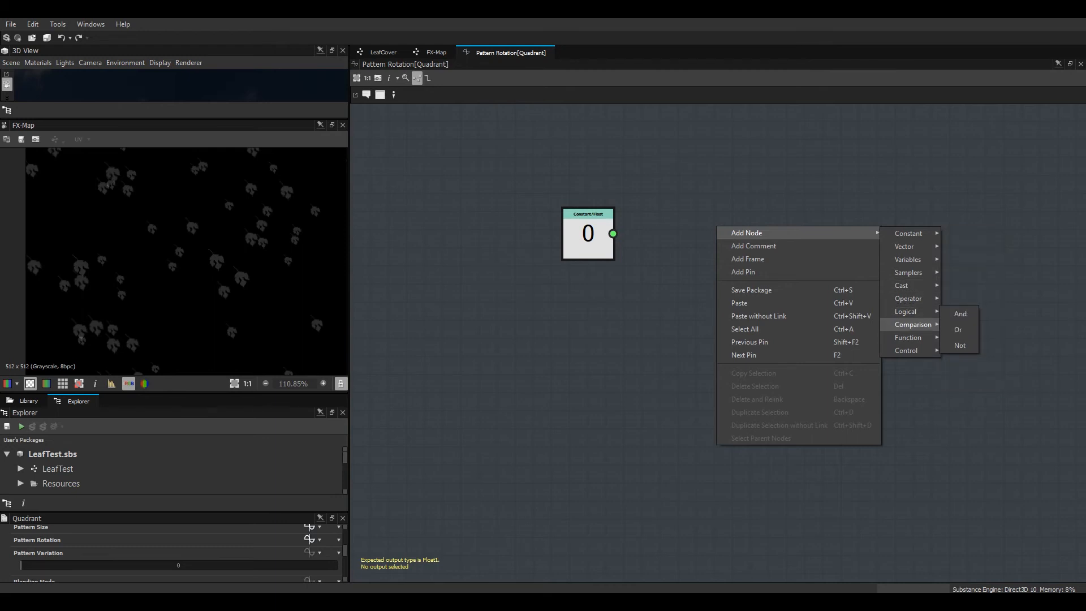
mouse_move(907, 337)
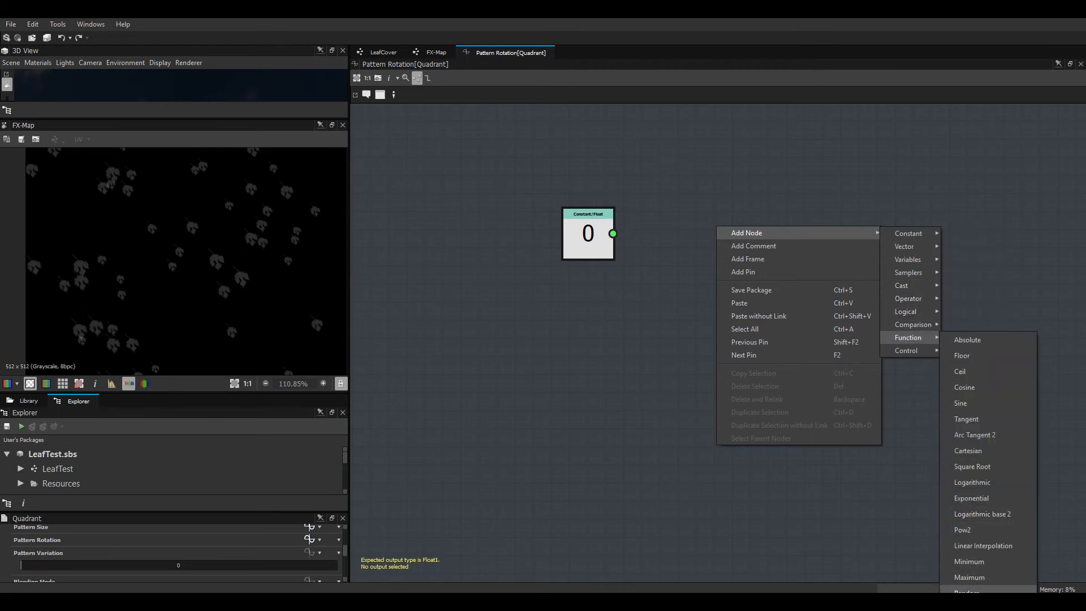
left_click(968, 591)
left_click_drag(613, 233, 716, 239)
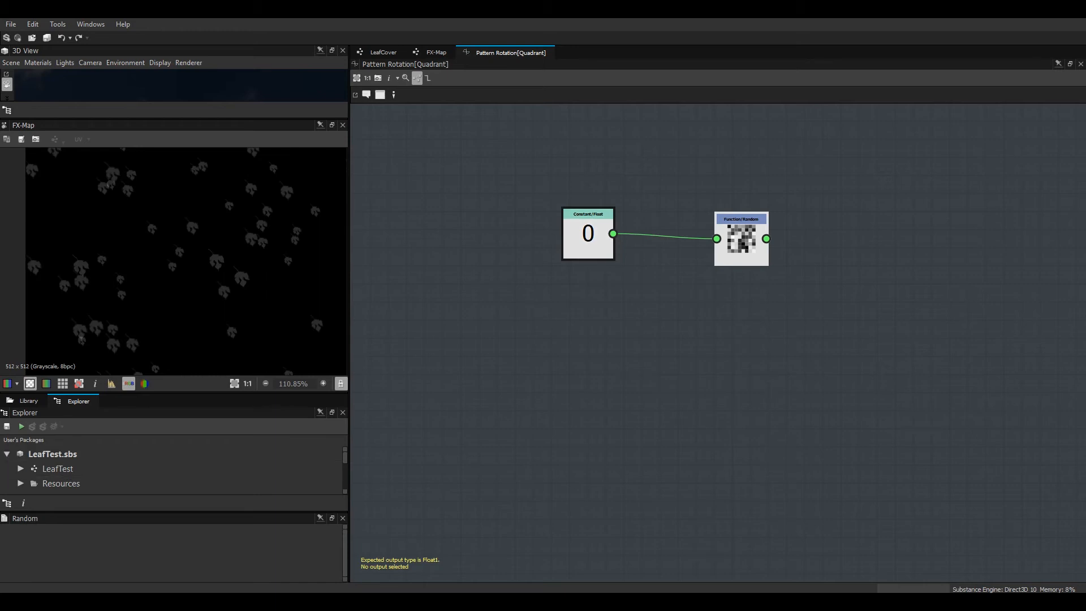
Set the Float constant to 1 and make the Random node the output of the Pattern Rotation function.
left_click(588, 235)
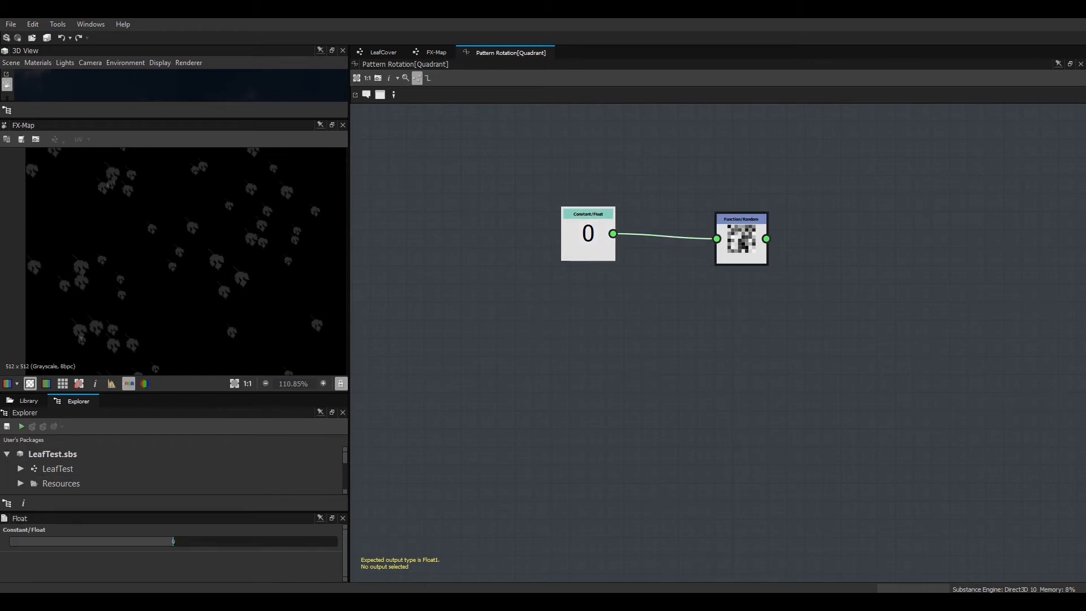
left_click(173, 541)
type("1")
key("Return")
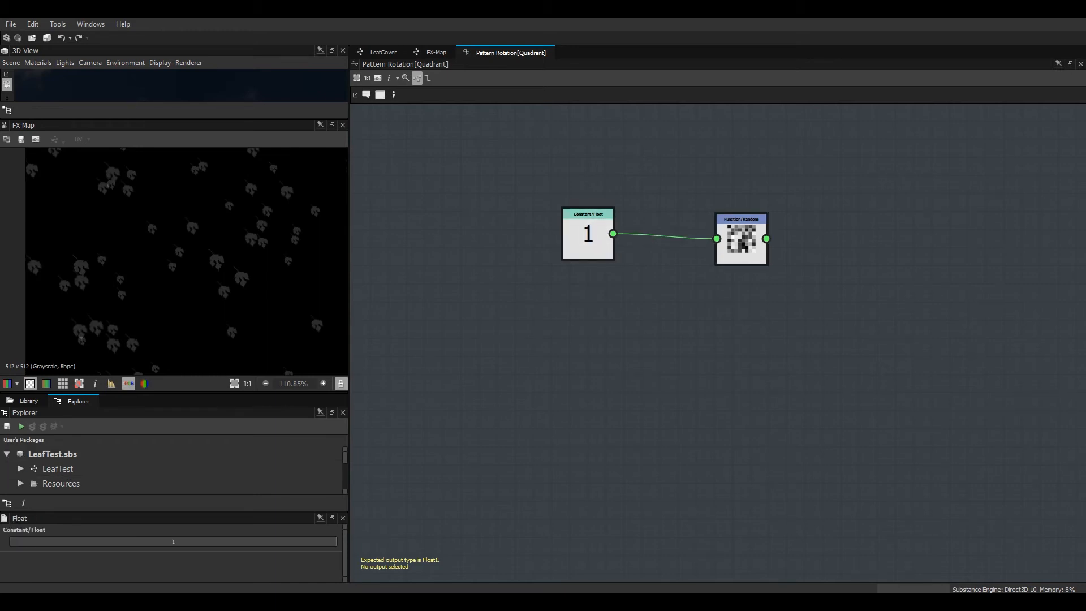
left_click(739, 233)
right_click(742, 231)
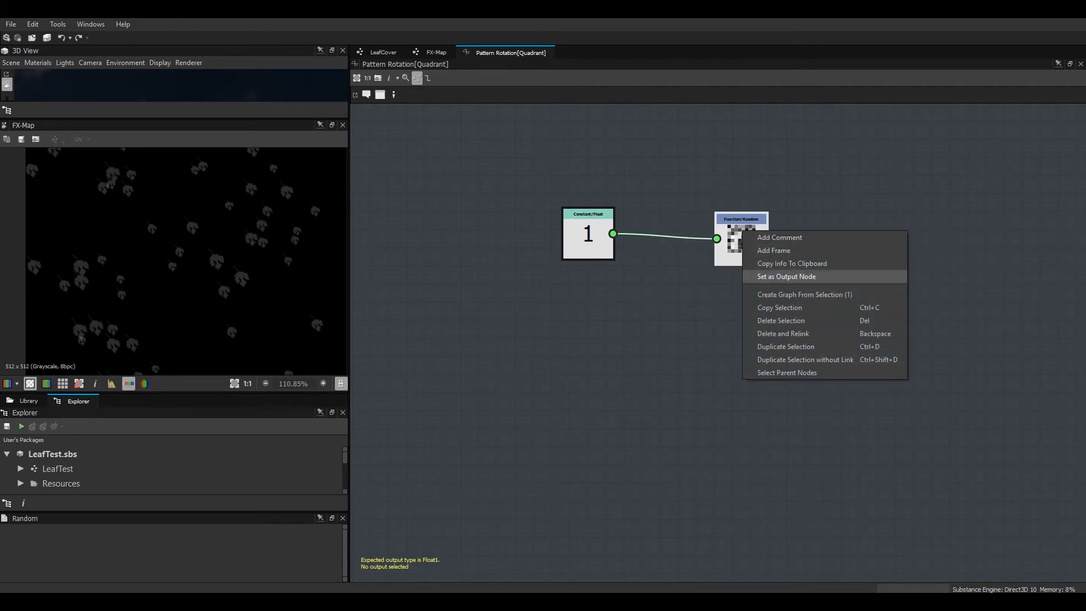
left_click(786, 275)
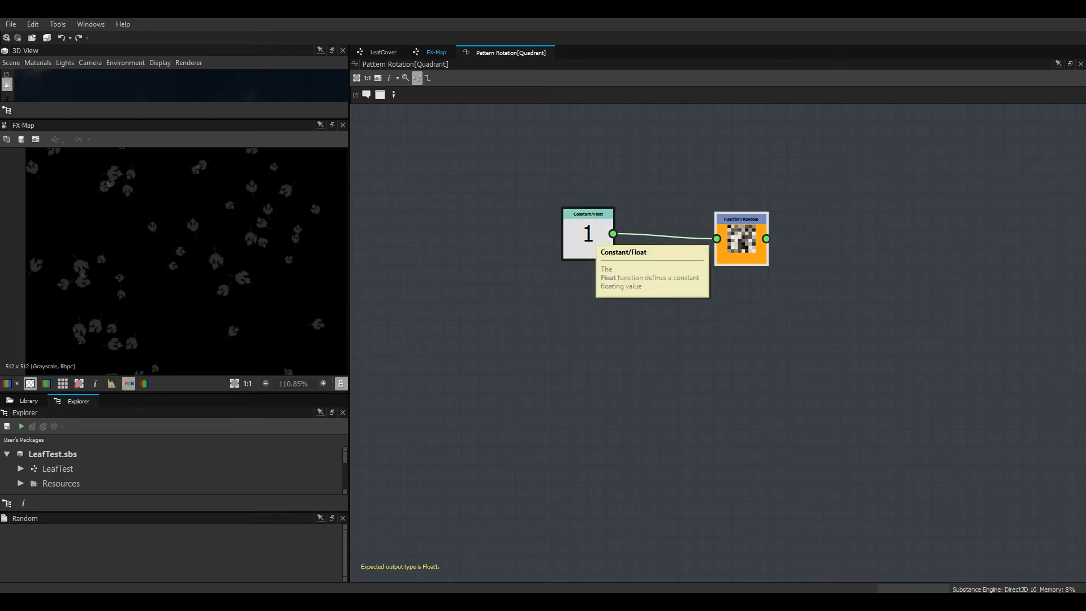
Return to the FX-Map graph and make three copies of the lower Quadrant node with its parameter functions.
left_click(436, 52)
left_click(609, 441)
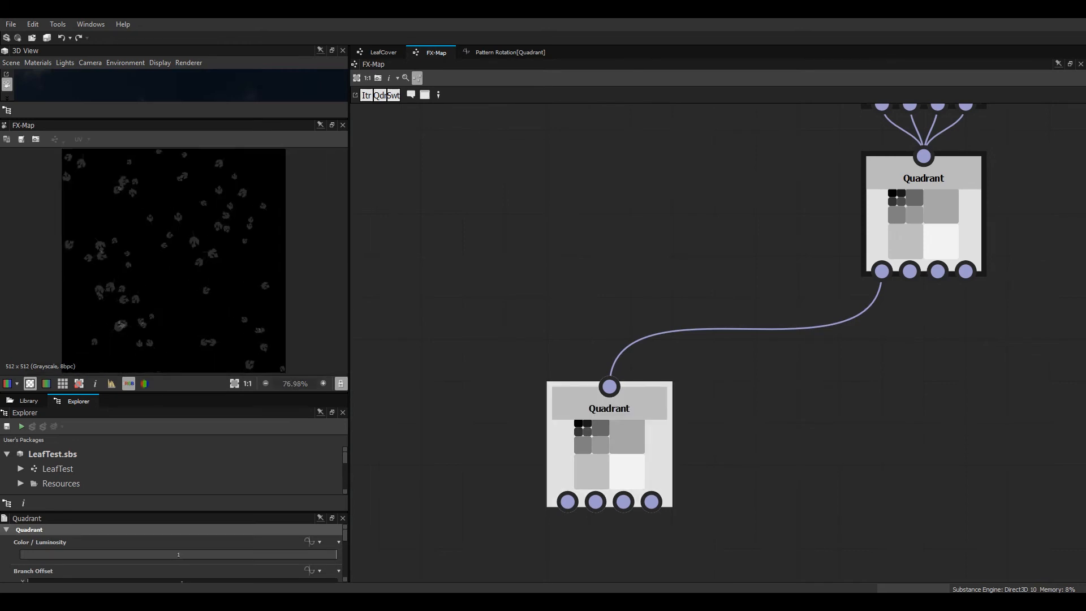
left_click_drag(174, 513, 175, 385)
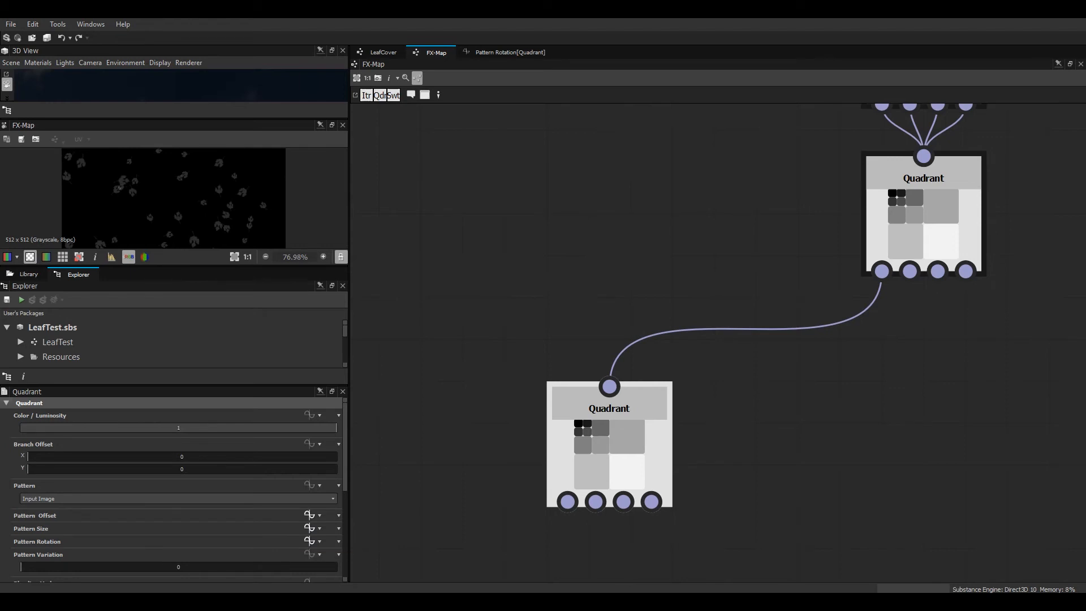
scroll(176, 489, "down", 3)
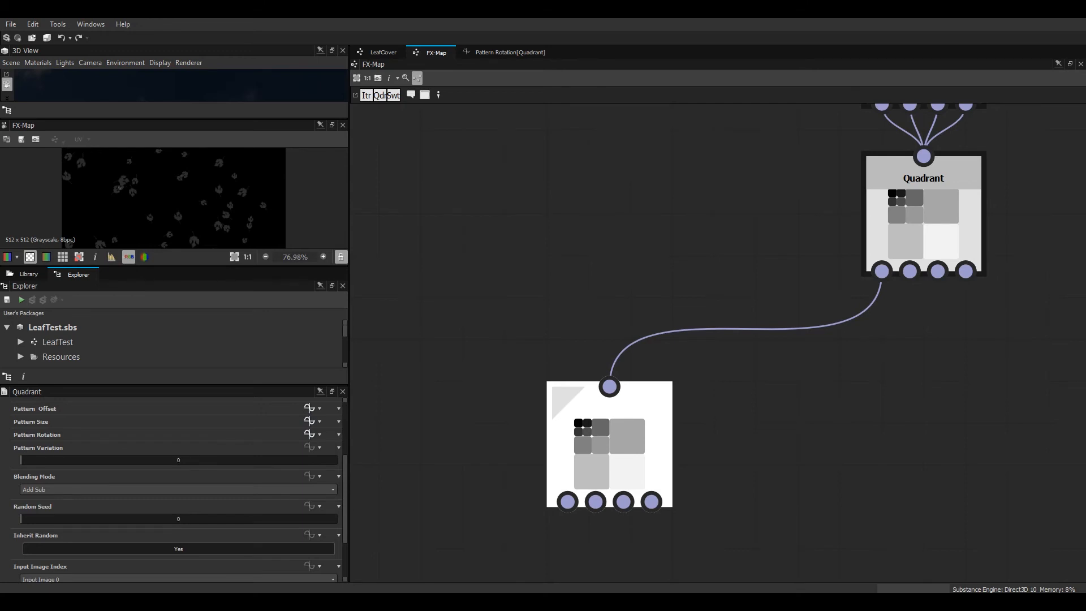
key("ctrl+v")
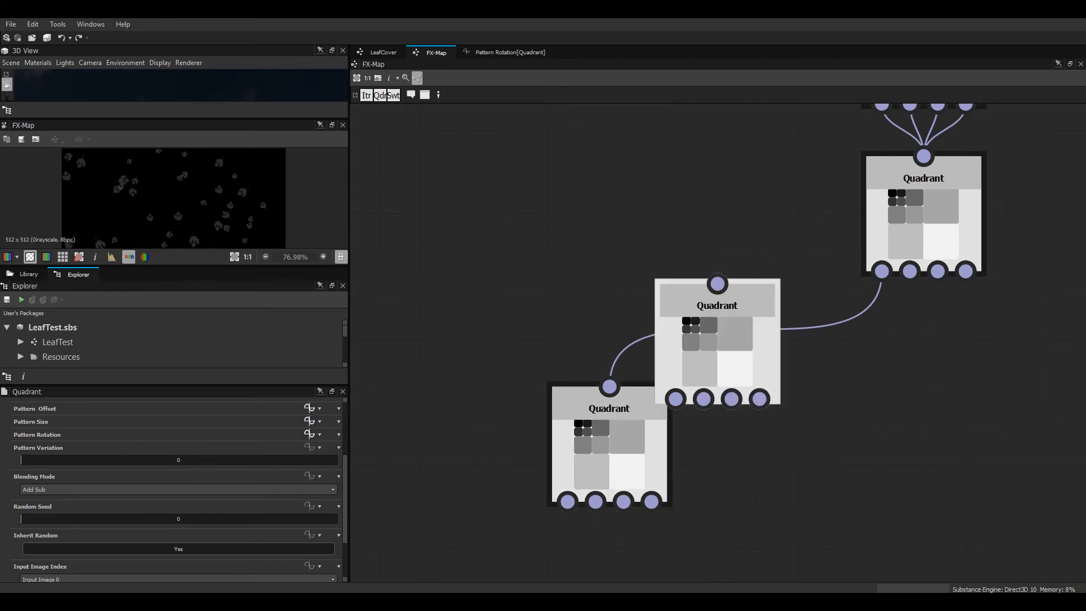
key("ctrl+v")
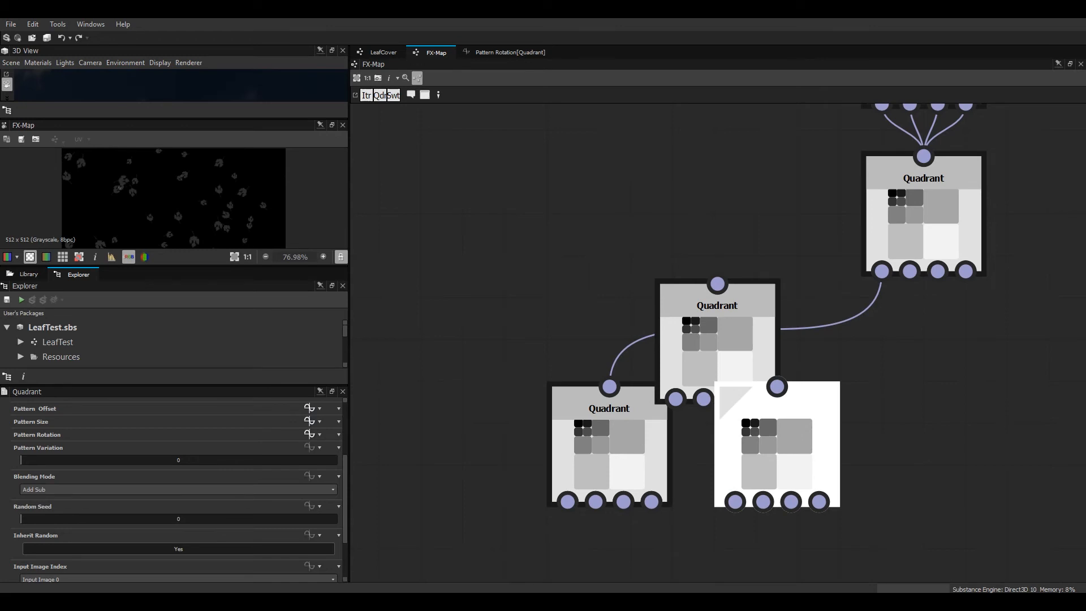
key("ctrl+v")
Arrange the three Quadrant copies in an evenly spaced row next to the original Quadrant, below the parent node.
middle_click_drag(735, 502, 511, 489)
left_click_drag(498, 326, 934, 428)
left_click_drag(723, 428, 765, 428)
left_click_drag(552, 430, 595, 429)
Connect the parent Quadrant's second, third and fourth outputs to the three copied Quadrants in left-to-right order.
left_click_drag(685, 257, 595, 373)
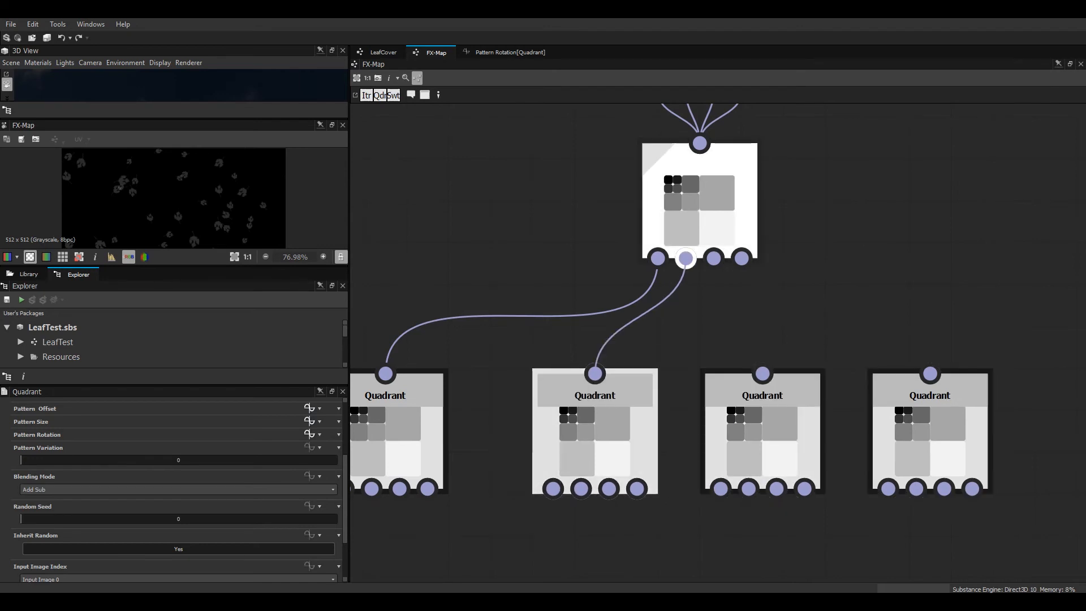
left_click_drag(713, 258, 762, 373)
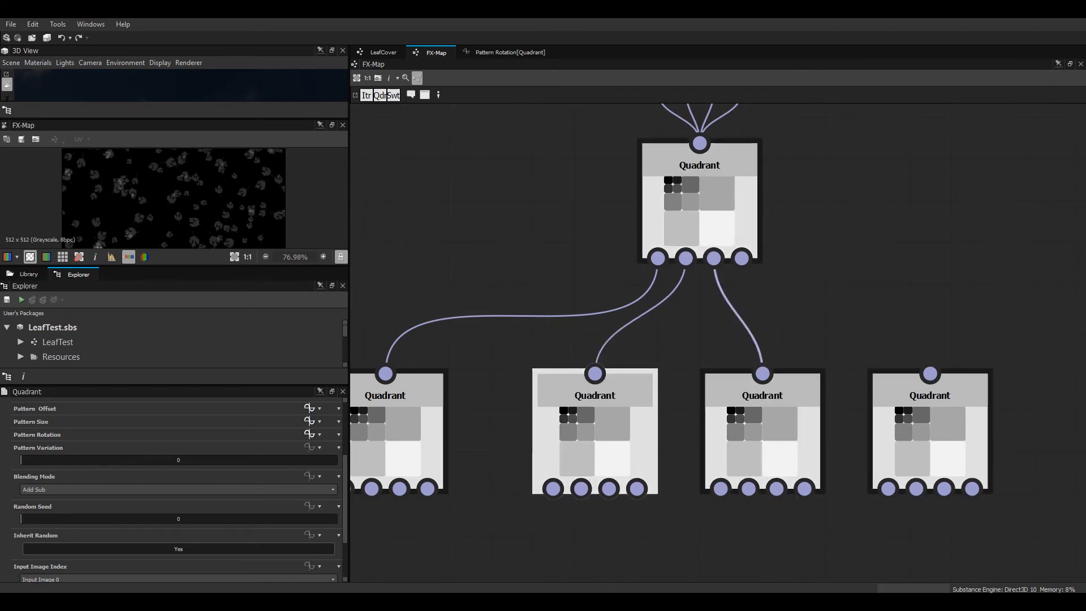
left_click_drag(741, 258, 930, 373)
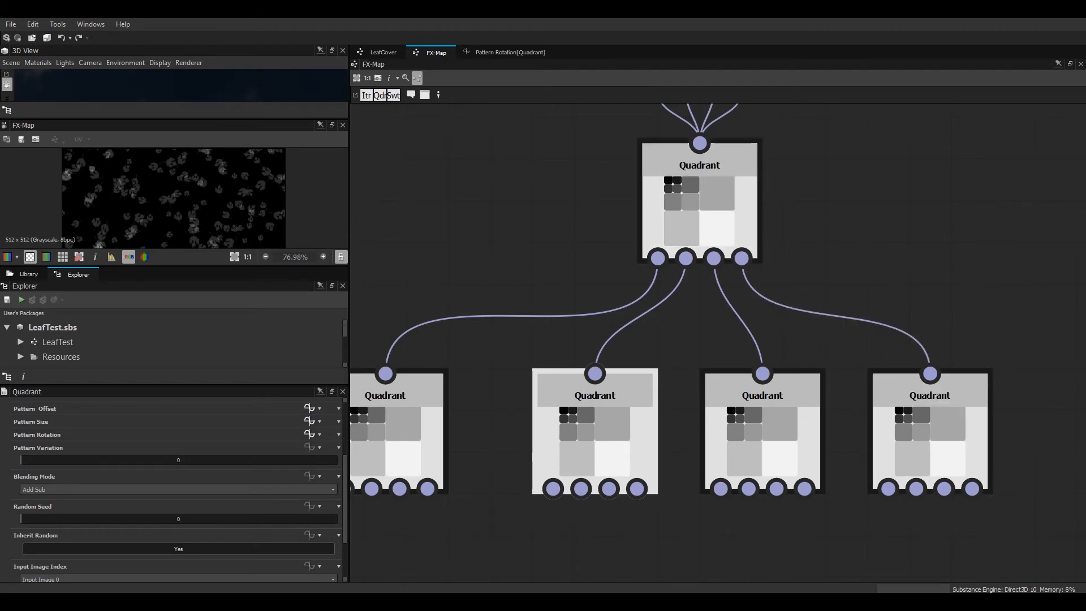
Enlarge the FX-Map preview and examine the density and overlap of the scattered leaves.
scroll(210, 209, "down", 3)
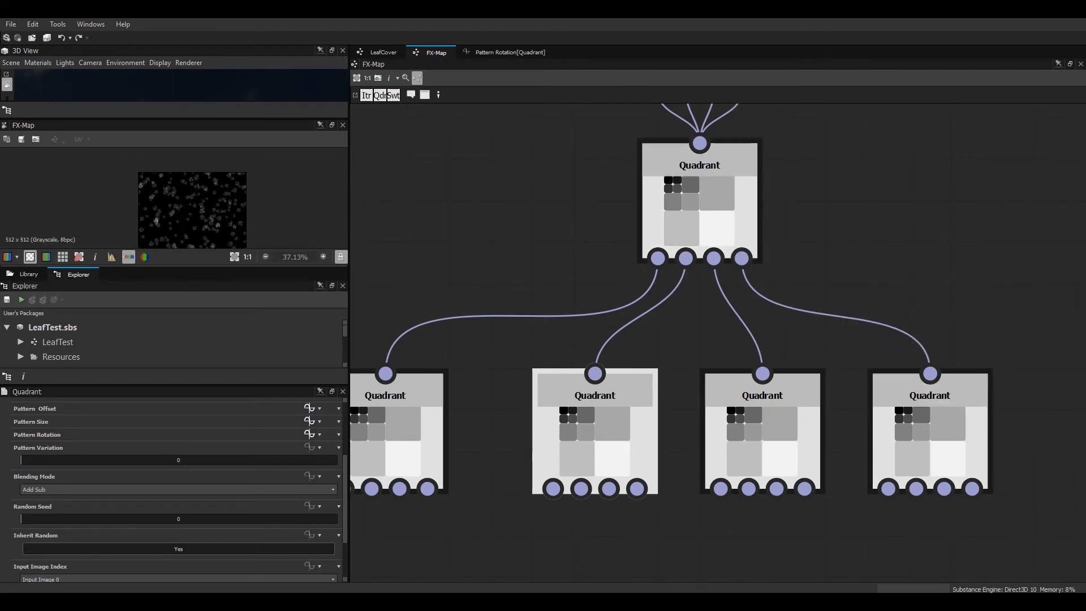
left_click_drag(170, 267, 170, 421)
scroll(173, 276, "up", 5)
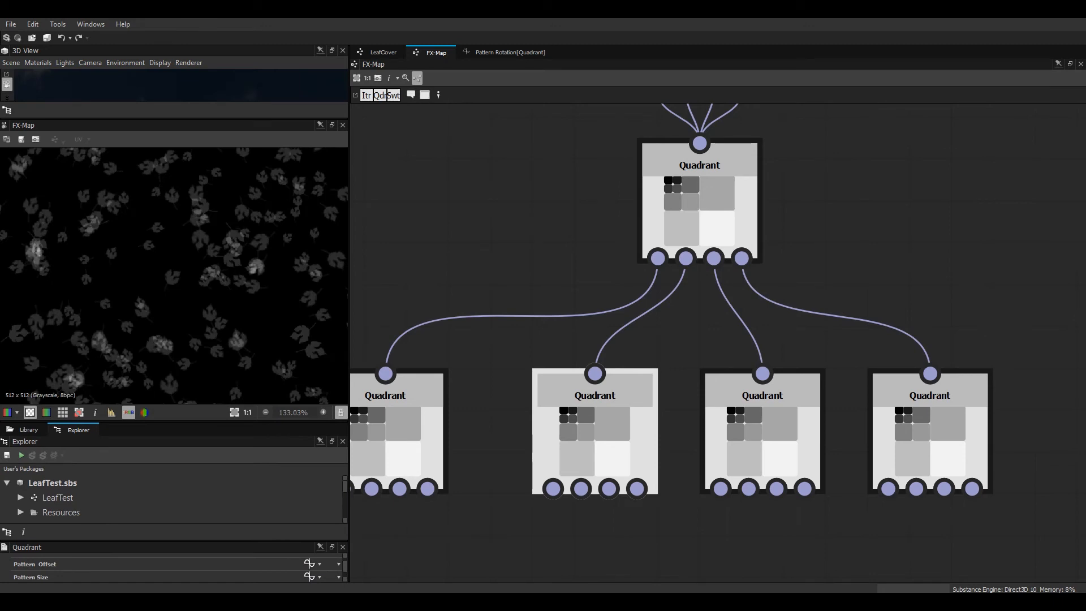
middle_click_drag(215, 319, 135, 215)
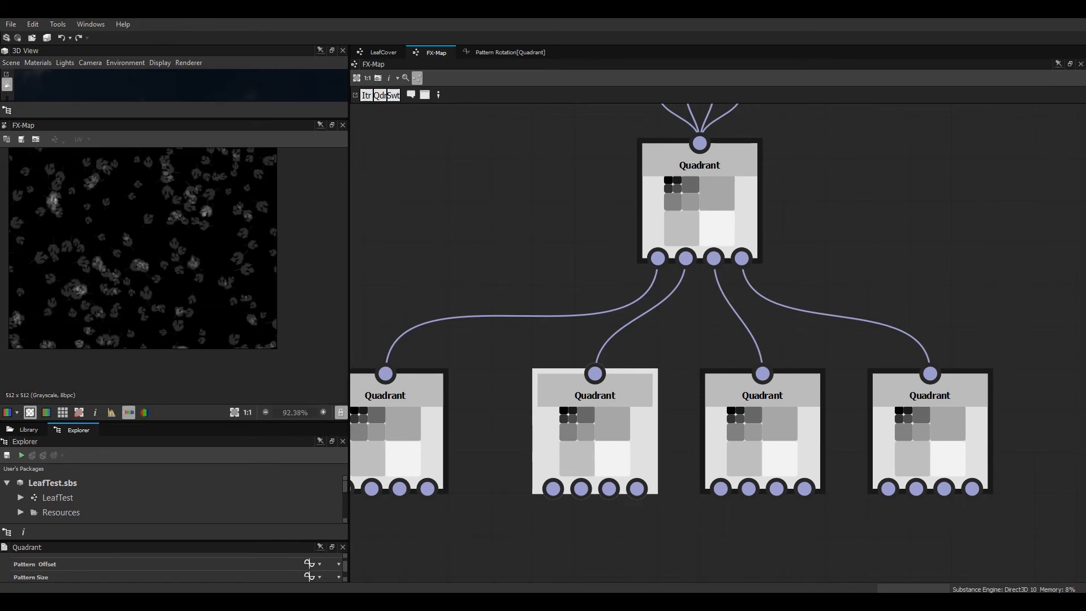
scroll(155, 275, "up", 1)
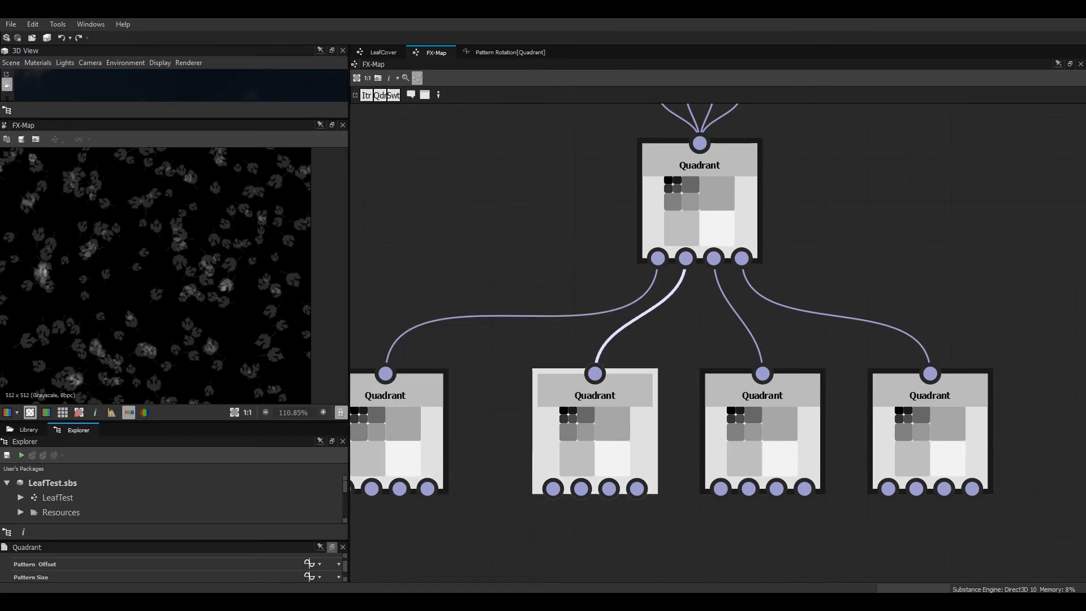
Set the Input Image Index of the second Quadrant in the lower row to Input Image 1.
mouse_move(265, 546)
left_mouse_down()
mouse_move(257, 436)
mouse_move(255, 544)
left_mouse_up()
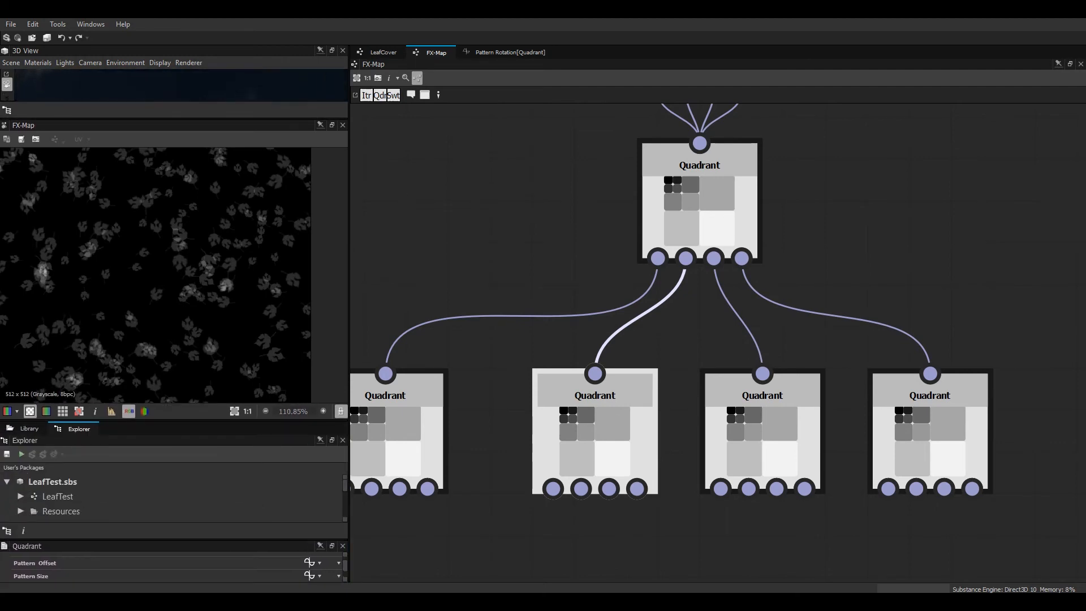
left_click_drag(254, 539, 255, 314)
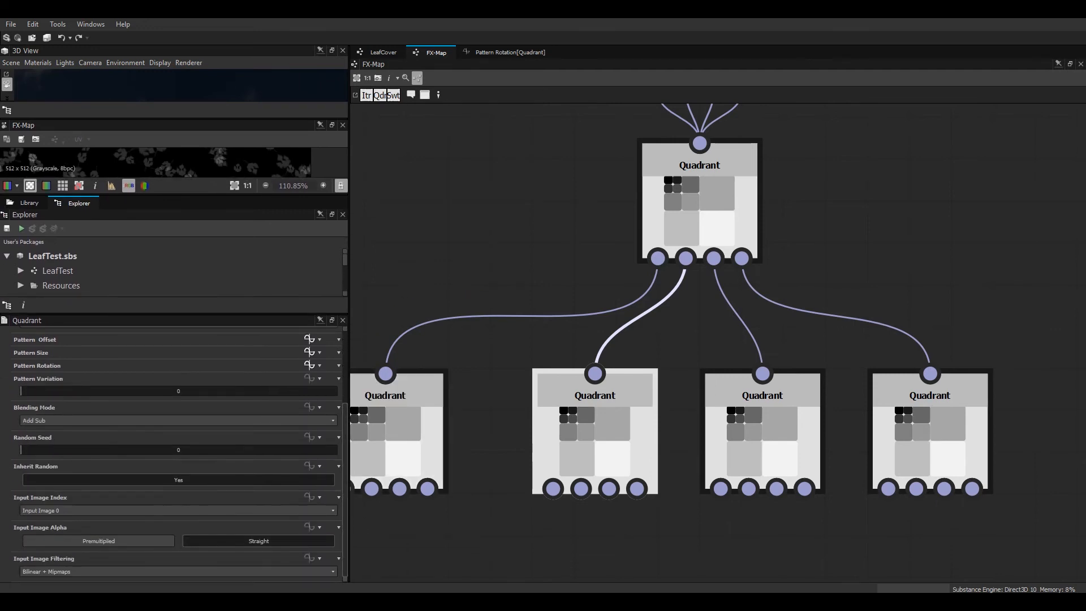
left_click(170, 510)
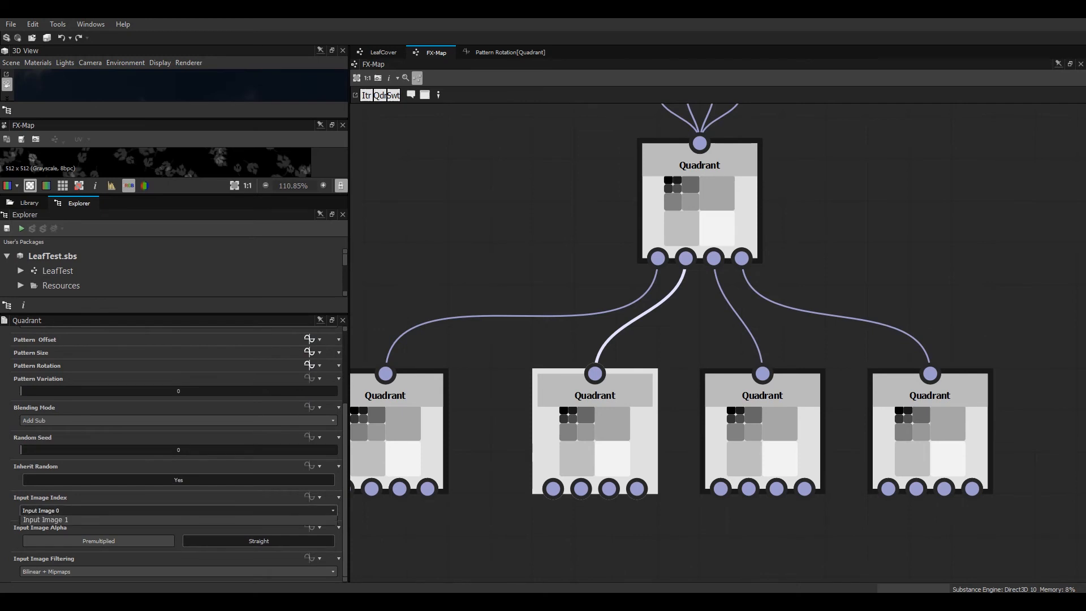
left_click(170, 531)
Set the Input Image Index of the third Quadrant in the lower row to Input Image 1 and check the leaf scatter in an enlarged preview.
left_click(758, 438)
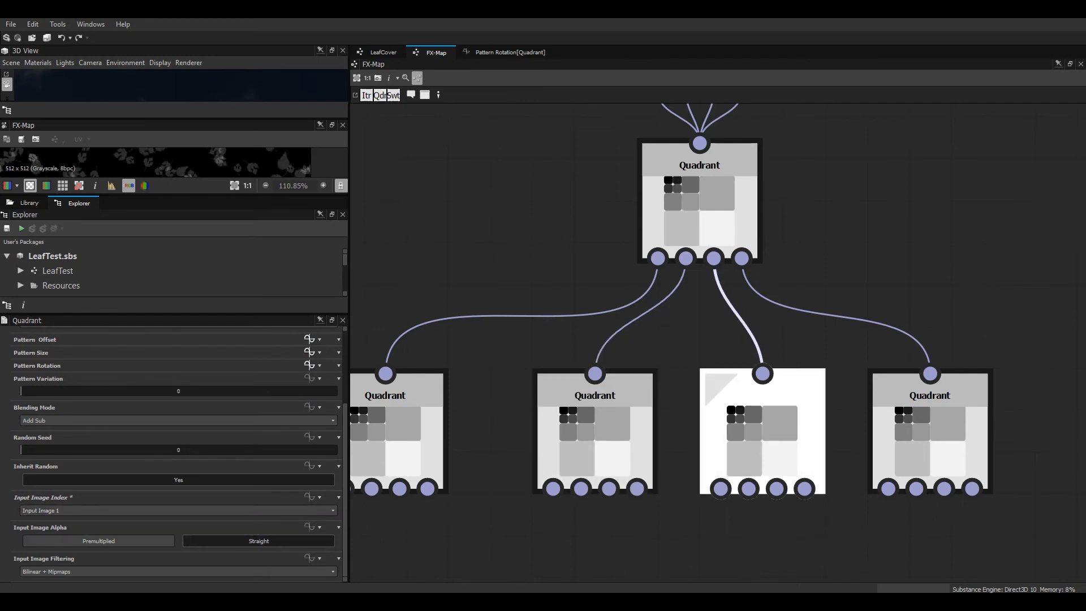
left_click(169, 517)
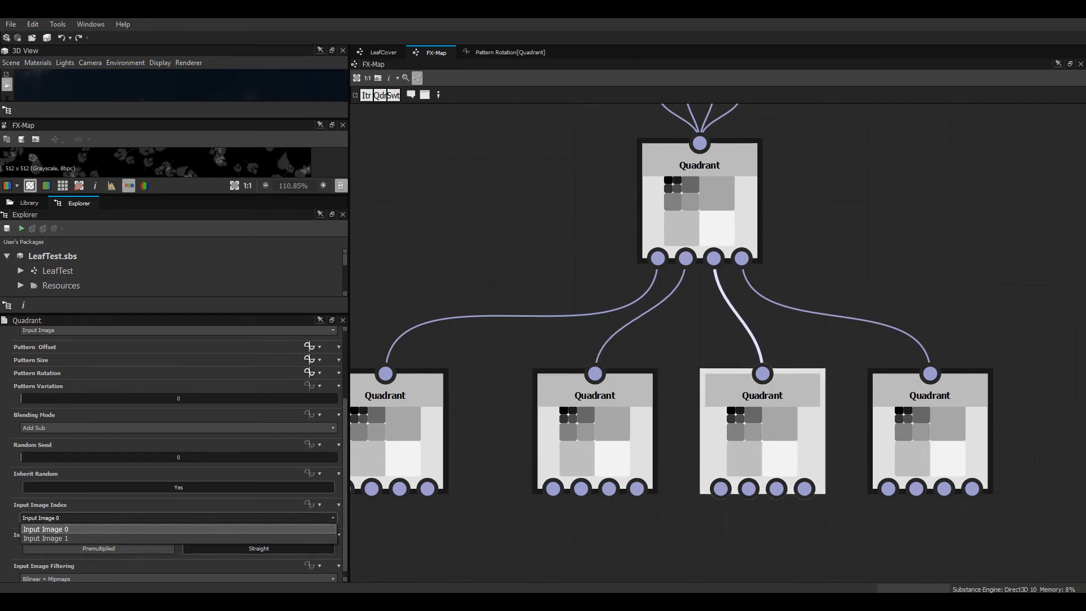
left_click(170, 530)
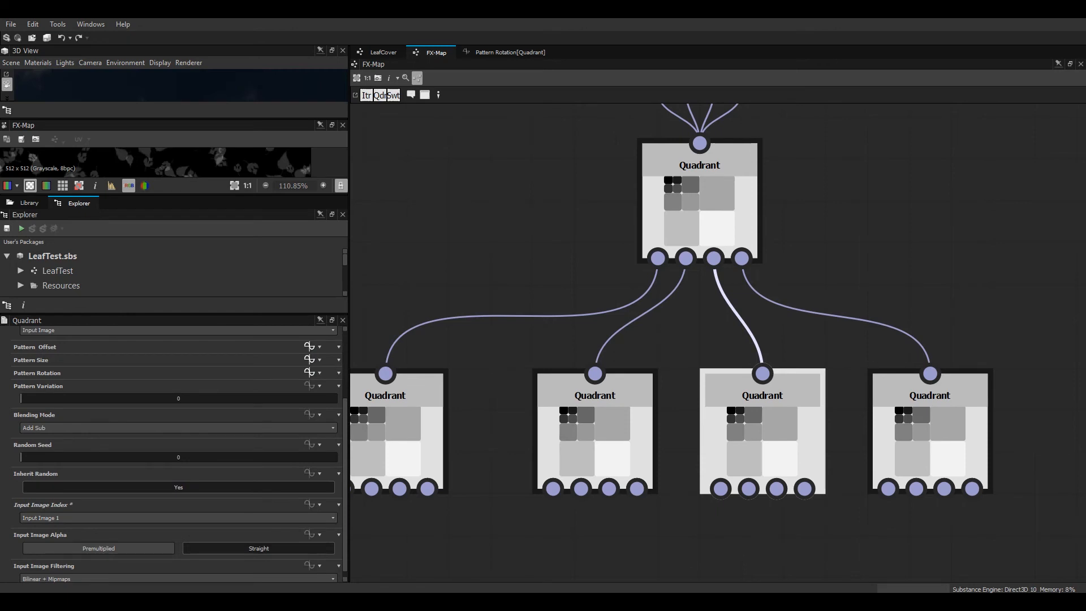
left_click_drag(174, 195, 174, 421)
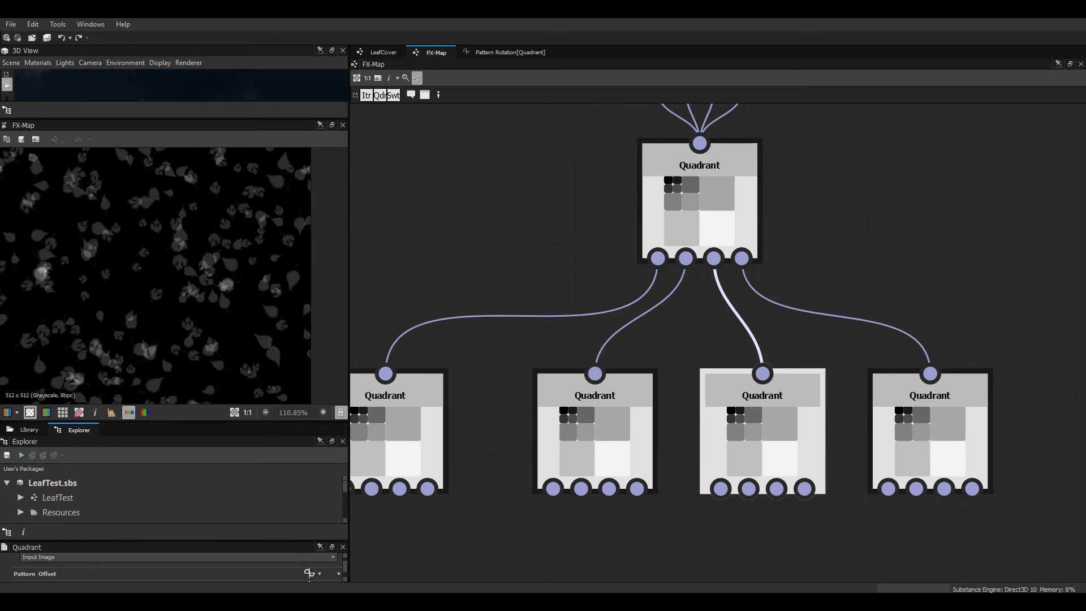
scroll(254, 282, "up", 1)
middle_click_drag(141, 226, 175, 168)
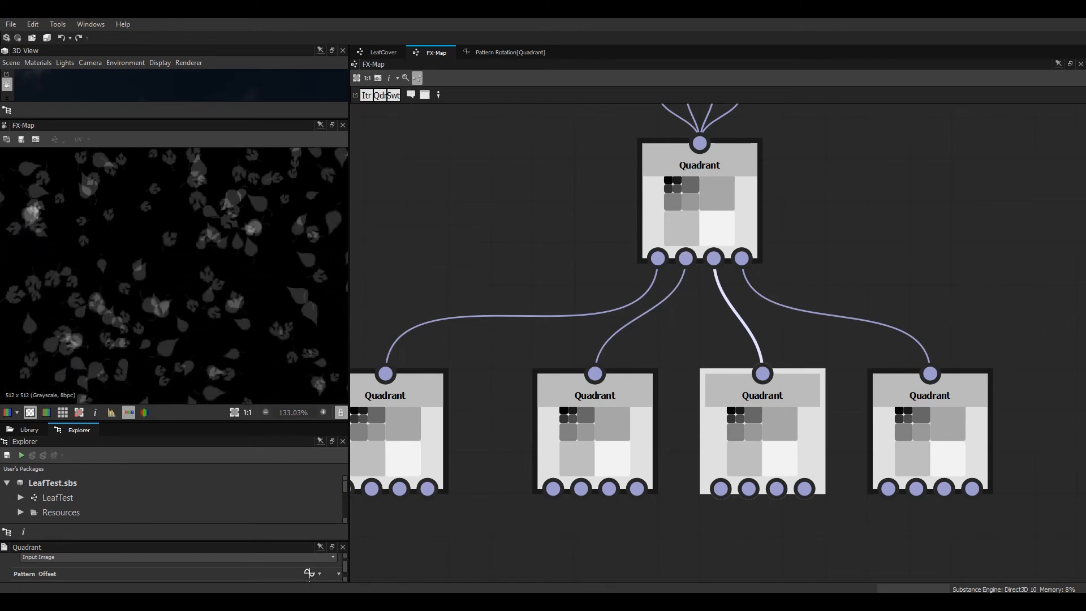
middle_click_drag(181, 248, 199, 290)
scroll(820, 362, "down", 4)
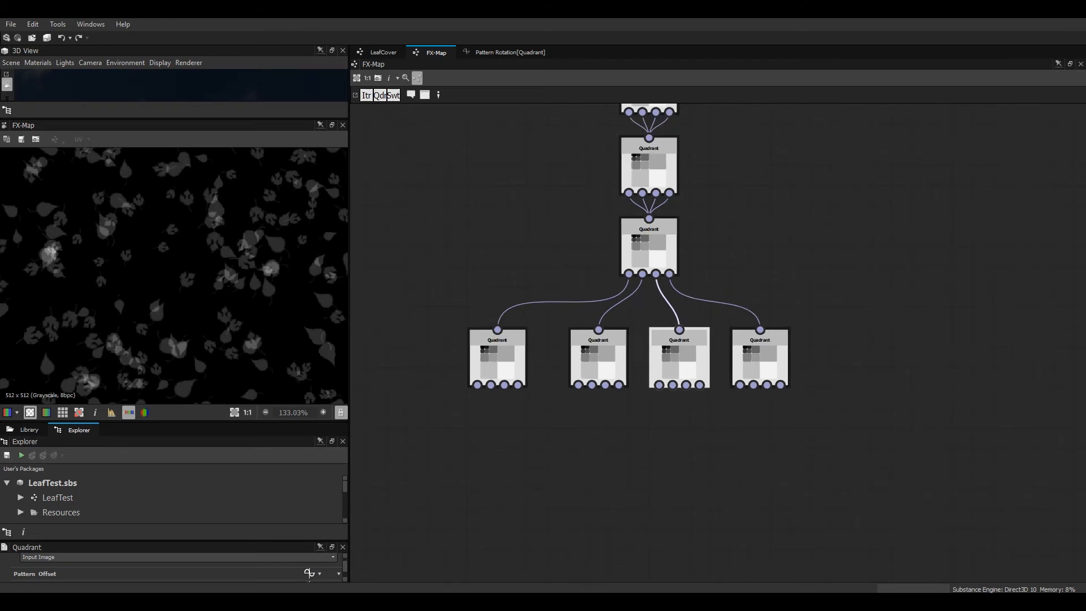
Return to the LeafCover graph and move the FX-Map node down beside the upper two leaf bitmaps.
left_click(383, 52)
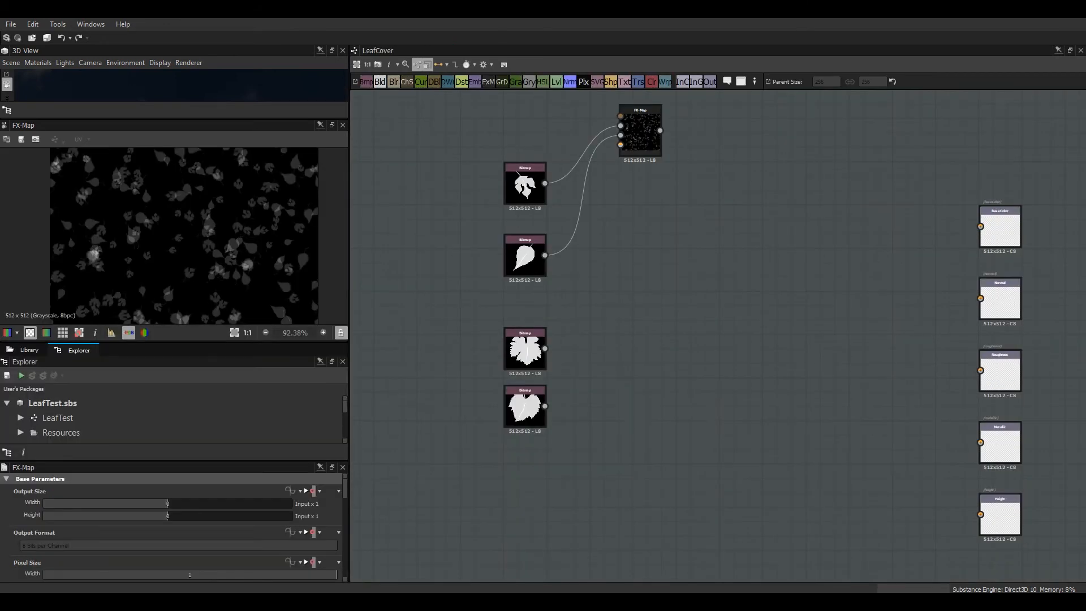
left_click(640, 131)
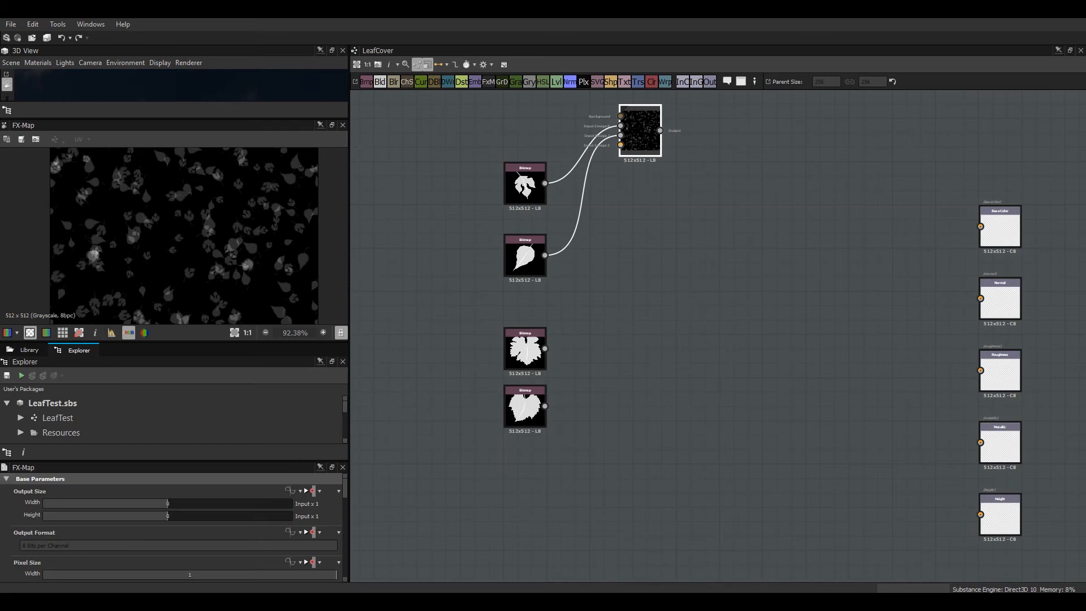
left_click_drag(640, 131, 640, 203)
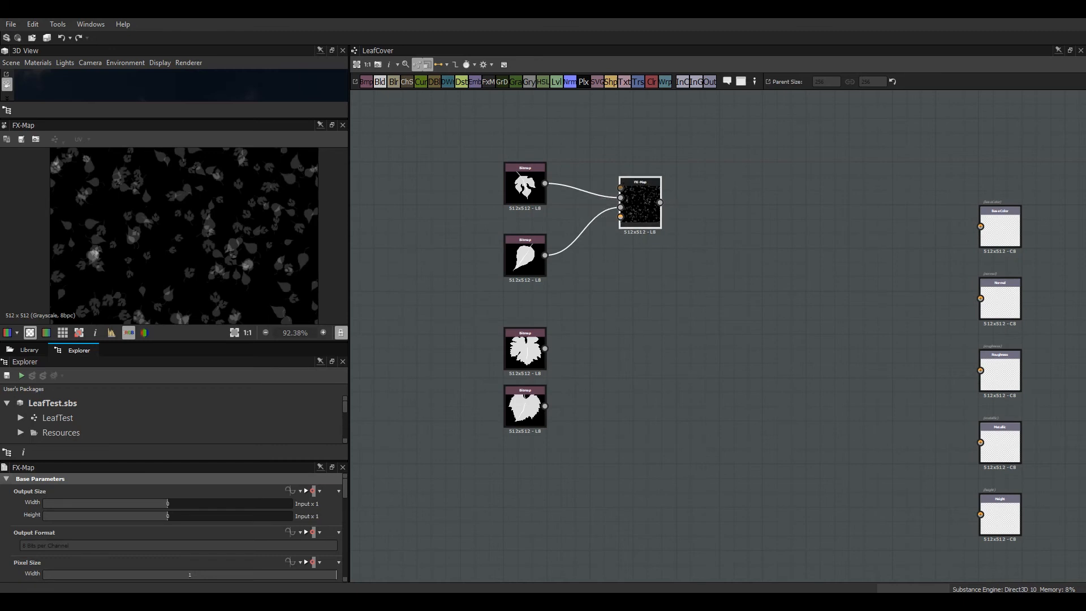
Duplicate the FX-Map with its links and feed the copy's Input Image 0 and 1 from the third and fourth leaf bitmaps.
key("ctrl+d")
left_click_drag(717, 335, 669, 361)
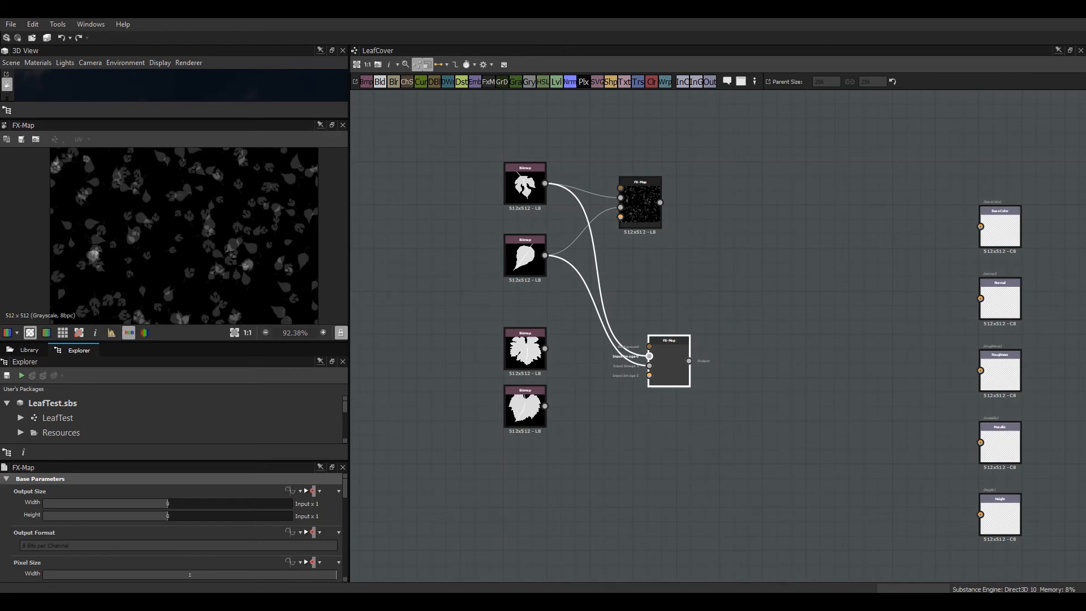
left_click_drag(545, 348, 649, 355)
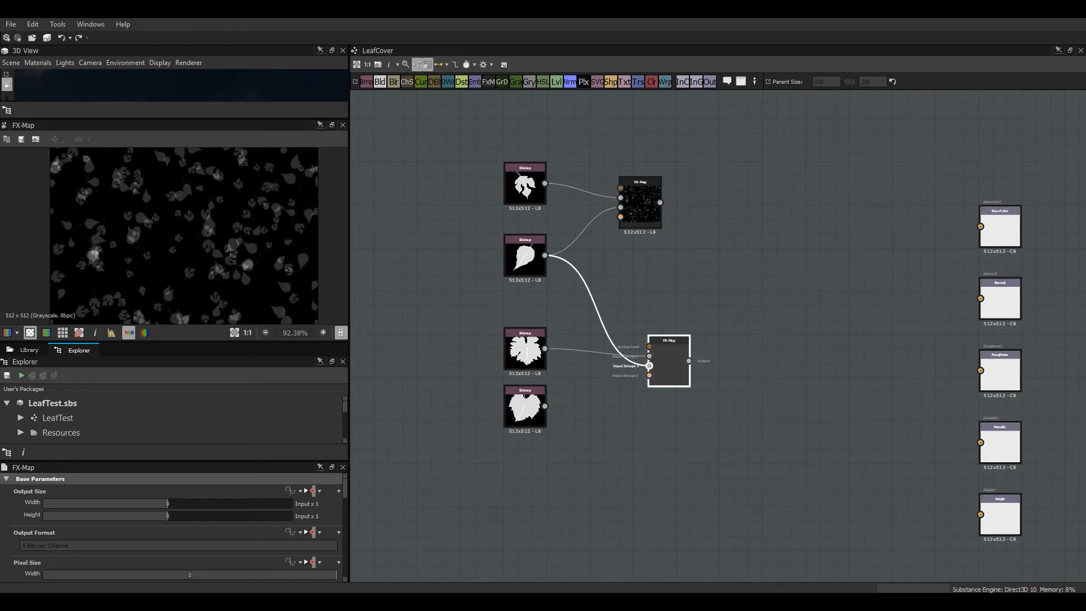
left_click_drag(581, 398, 544, 406)
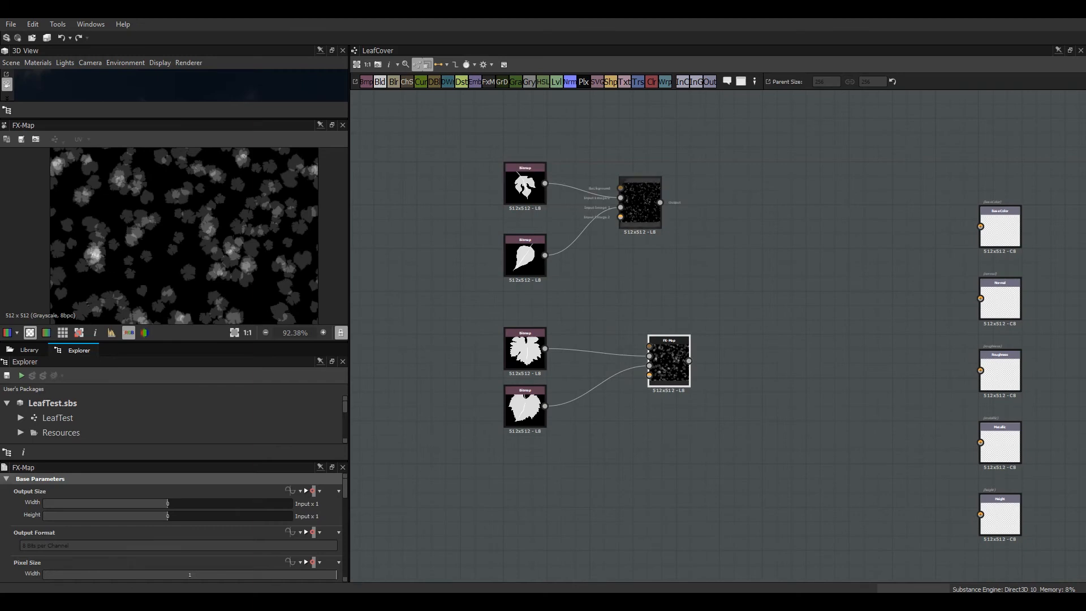
Align both FX-Maps vertically beside their own pair of leaf bitmaps and compare their outputs.
left_click_drag(669, 364, 639, 379)
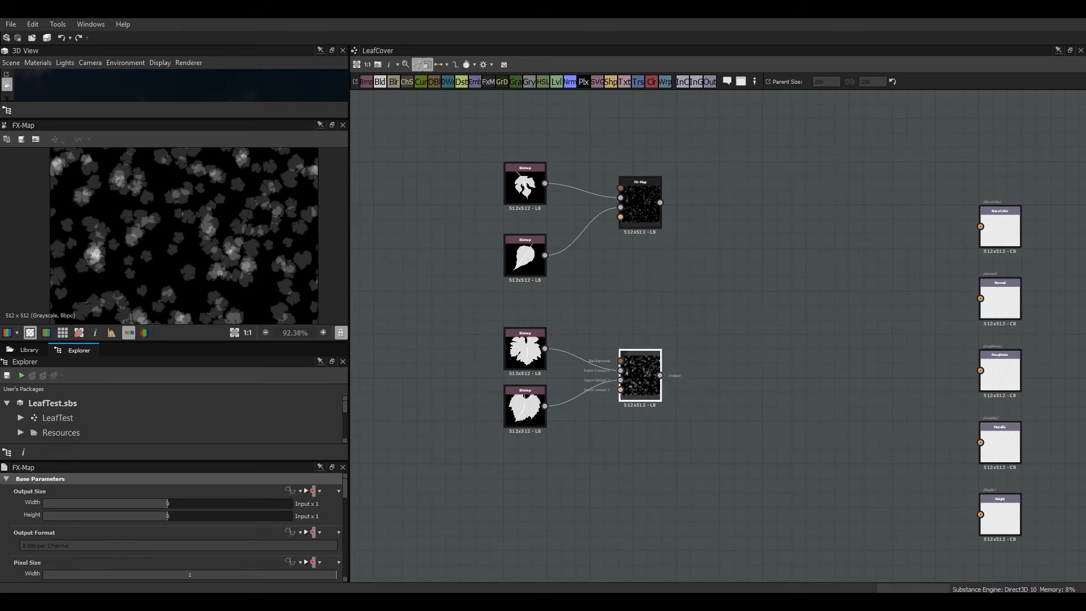
left_click_drag(639, 204, 626, 218)
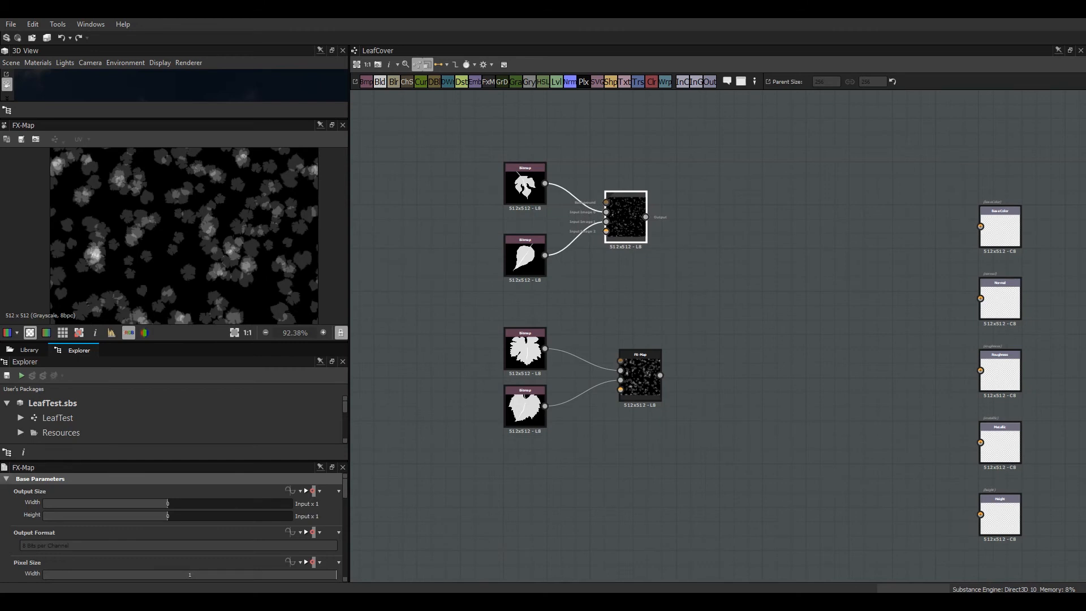
left_click_drag(639, 385, 625, 384)
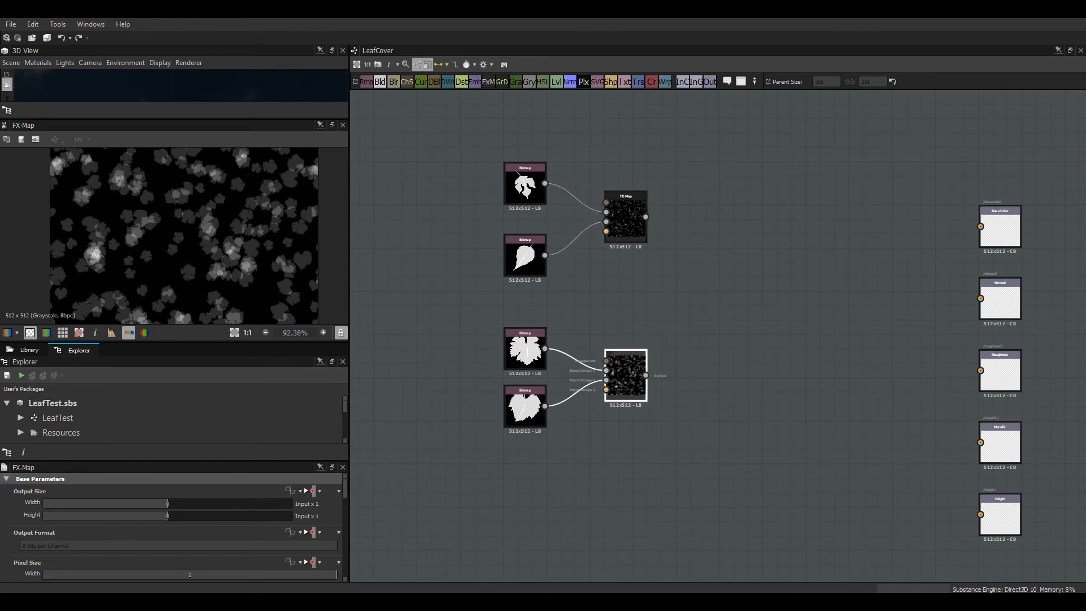
double_click(626, 217)
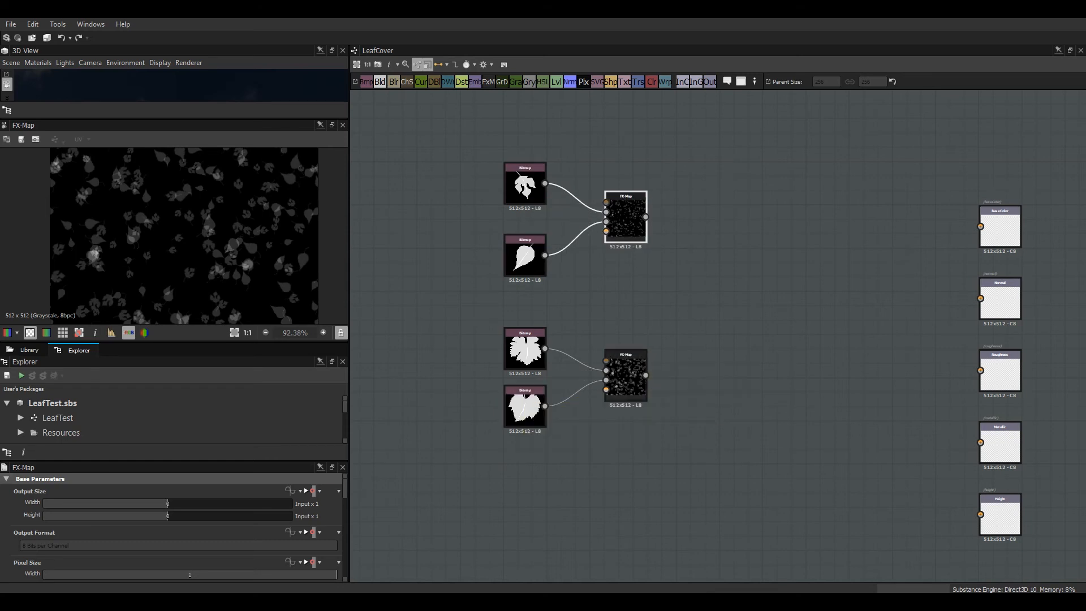
left_click(626, 375)
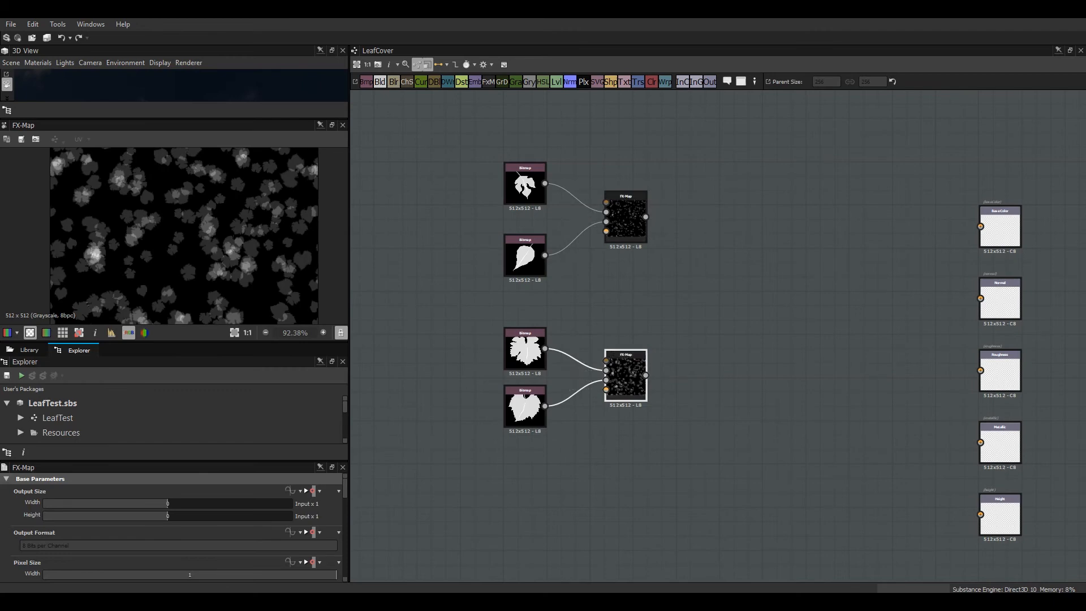
Add a Blend node and connect the upper FX-Map to its first input and the lower FX-Map to its second.
left_click_drag(380, 82, 726, 298)
left_click_drag(645, 217, 706, 288)
left_click_drag(667, 352, 726, 314)
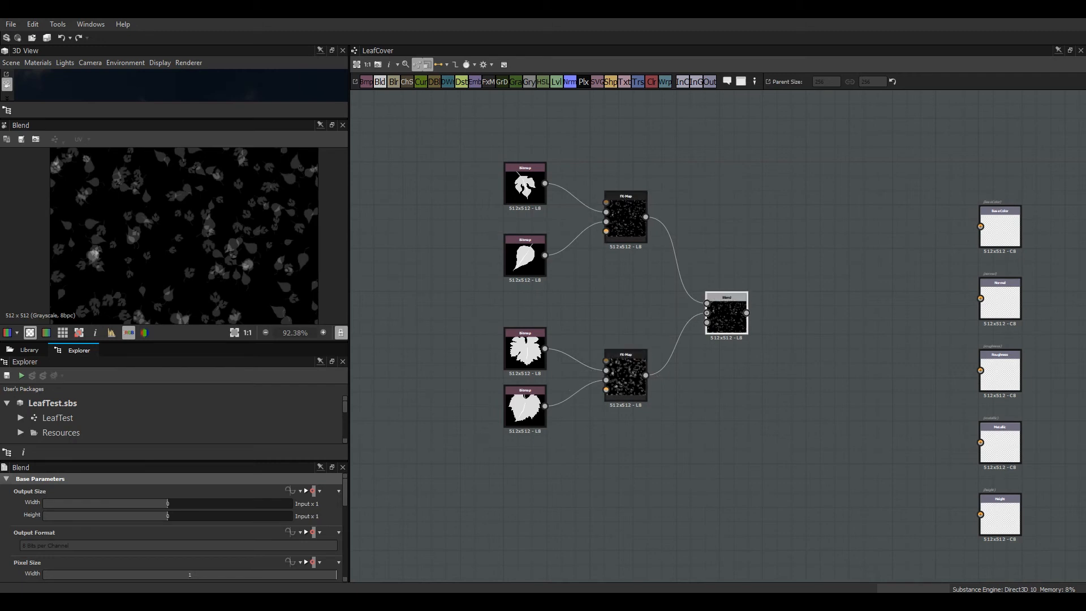
Set the Blend node's Blending Mode to Max (Lighten) and inspect the combined leaf scatter up close.
scroll(170, 526, "down", 5)
scroll(170, 531, "down", 1)
left_click(169, 529)
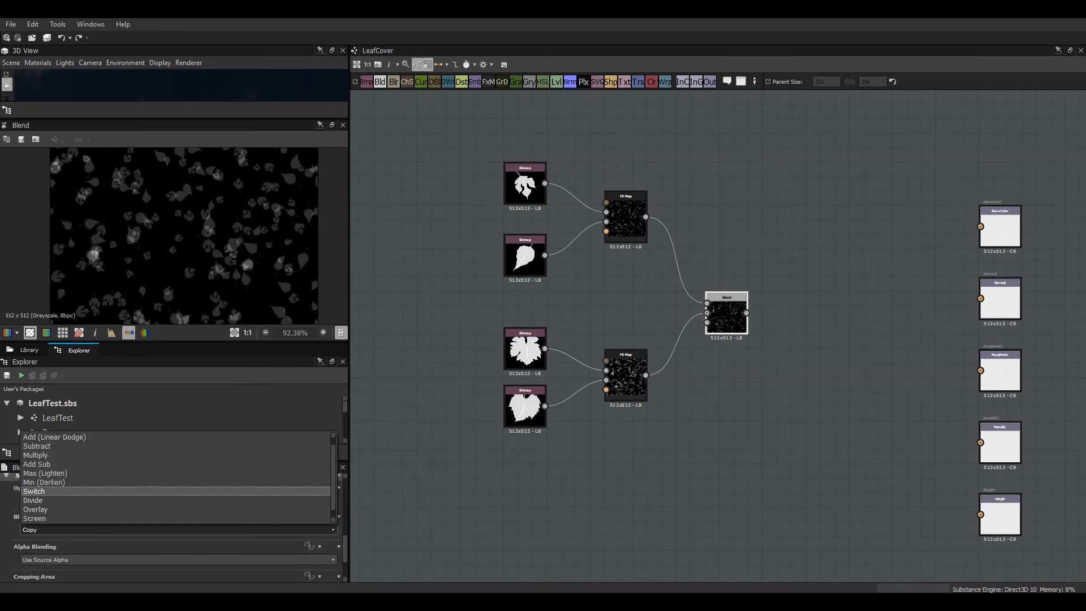
left_click(45, 472)
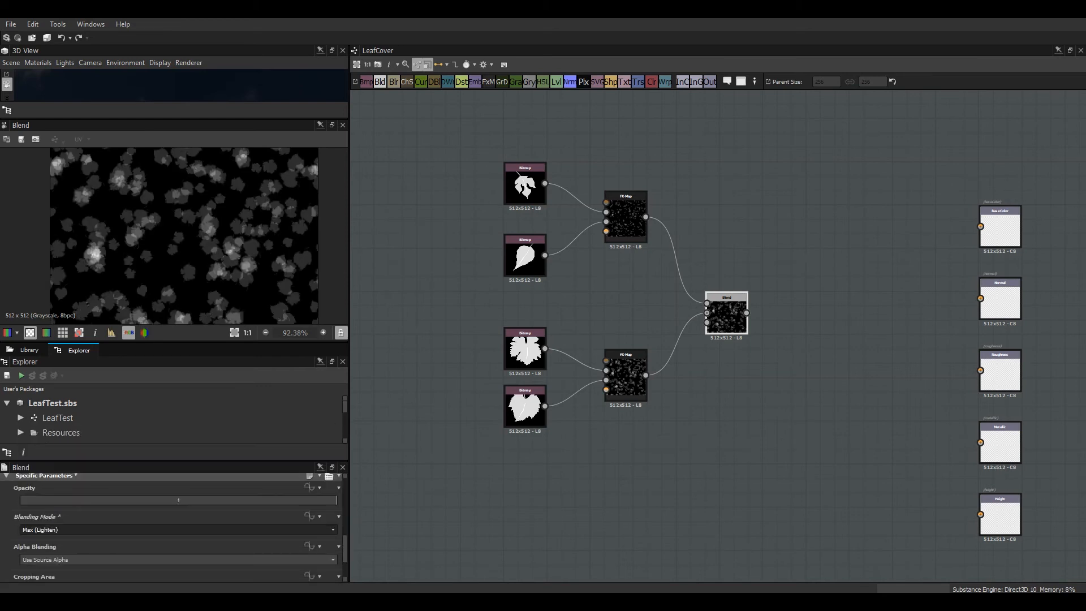
scroll(173, 235, "up", 6)
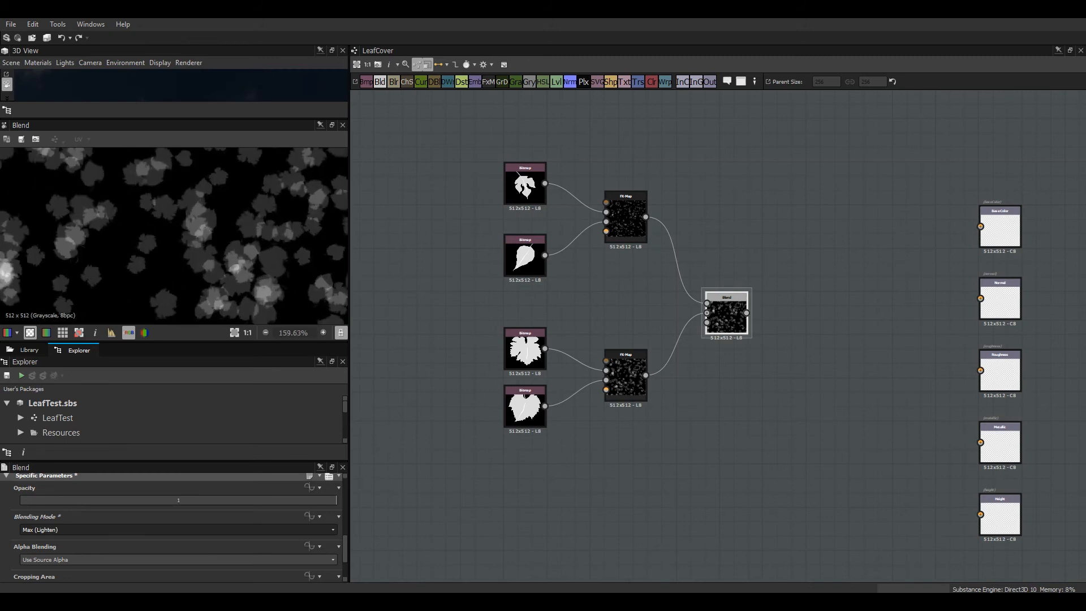
Tidy the layout by moving the two FX-Maps closer together and centring the Blend node between them.
left_click(625, 217)
double_click(625, 375)
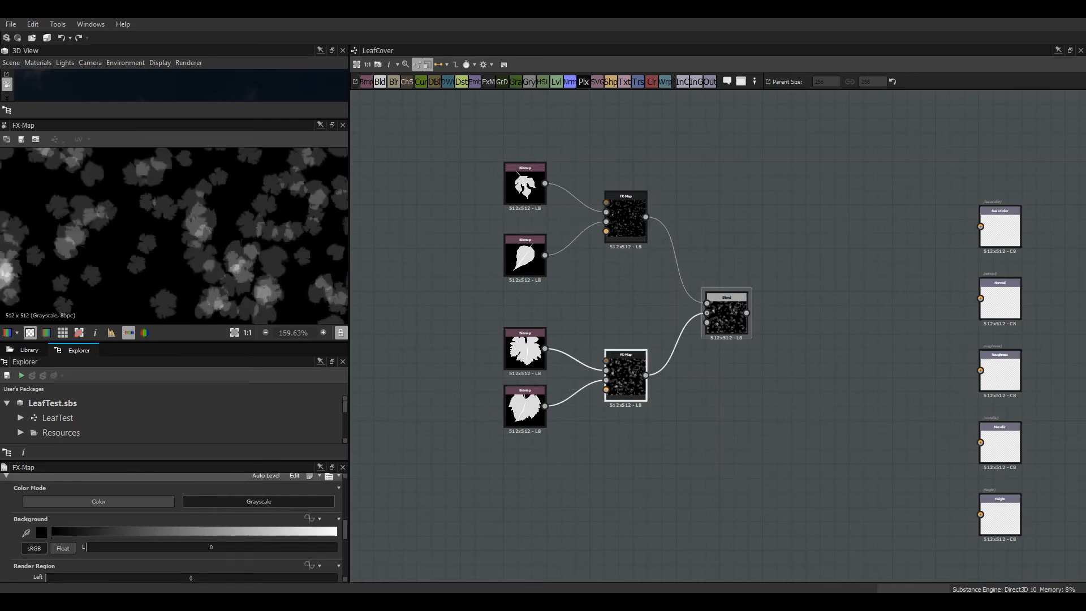
left_click_drag(625, 217, 618, 225)
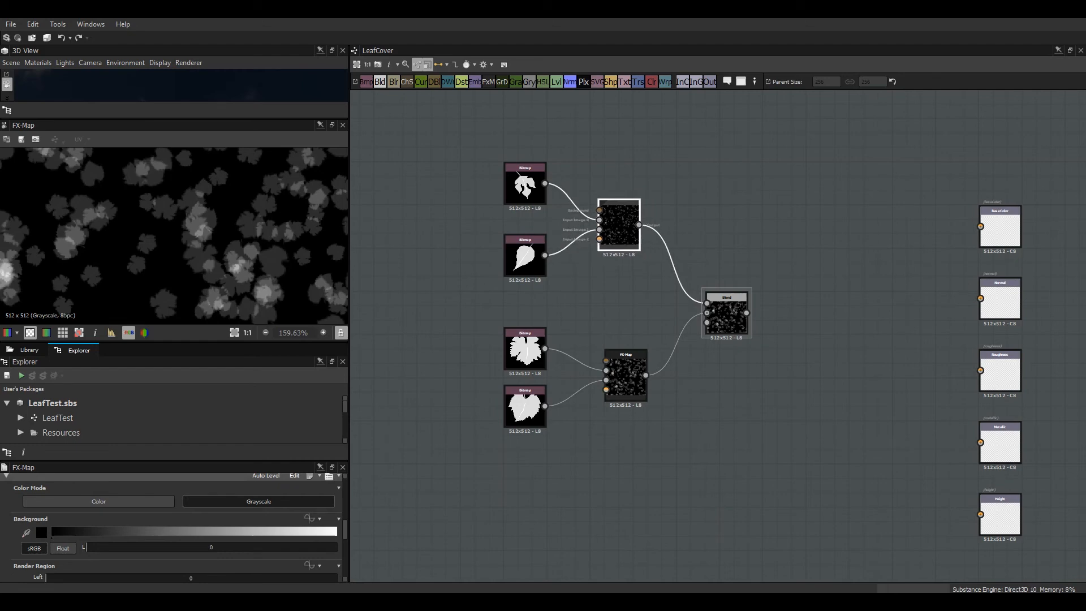
left_click(726, 314)
left_click_drag(727, 315, 727, 300)
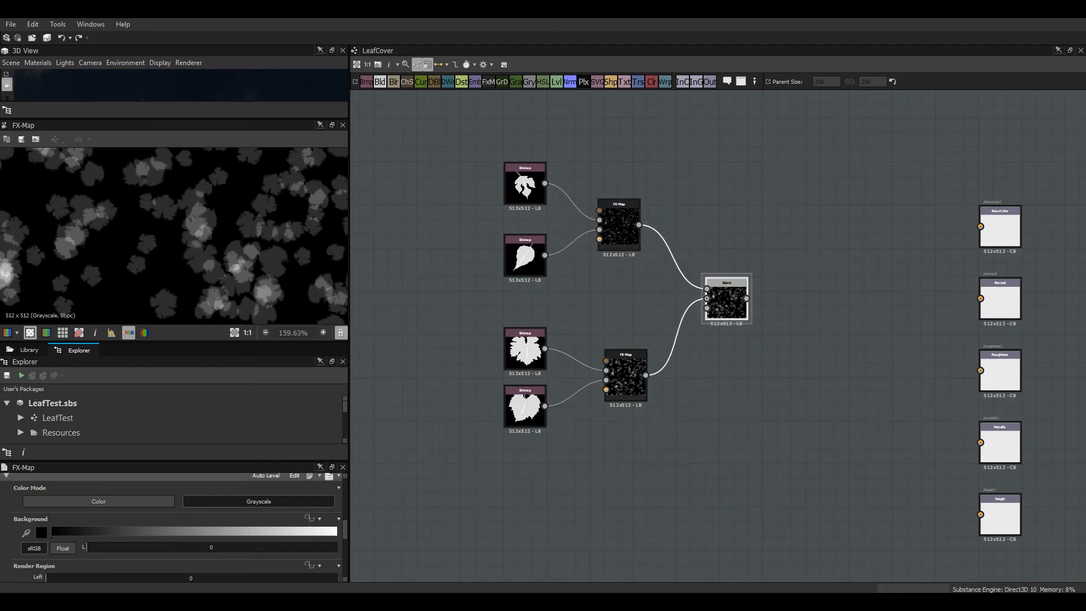
left_click_drag(618, 226, 626, 232)
left_click_drag(626, 376, 633, 362)
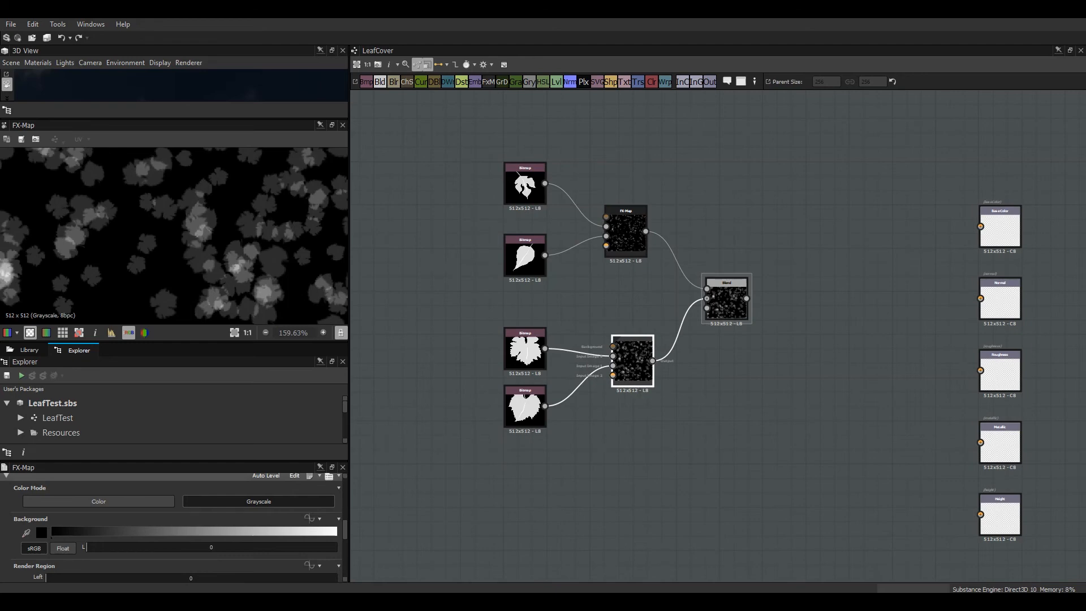
Open the lower FX-Map for editing and show the pattern parameters of the first Quadrant in its lowest row.
right_click(632, 362)
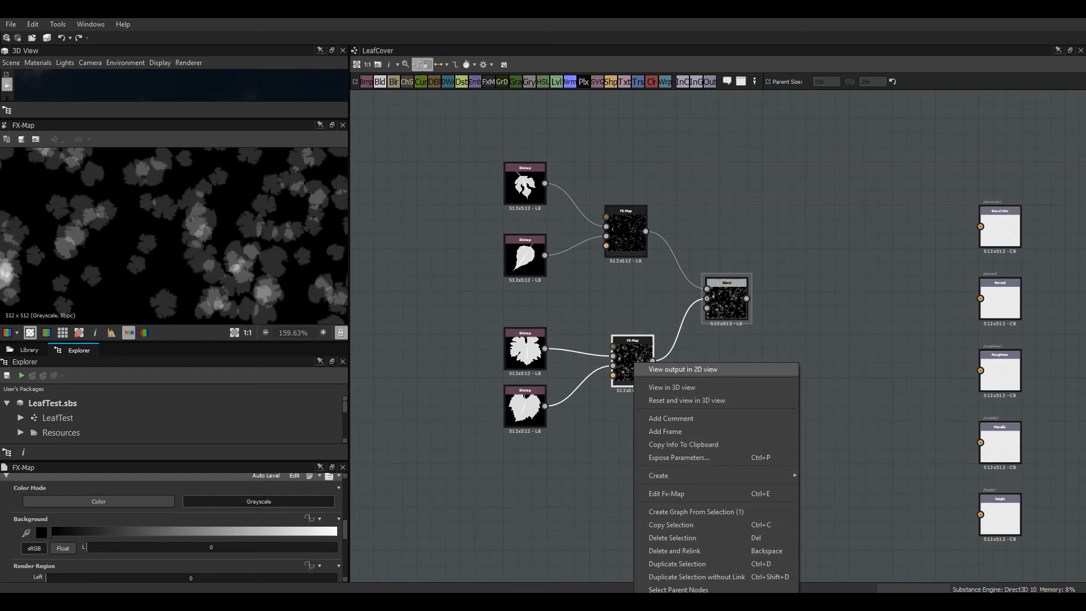
left_click(667, 494)
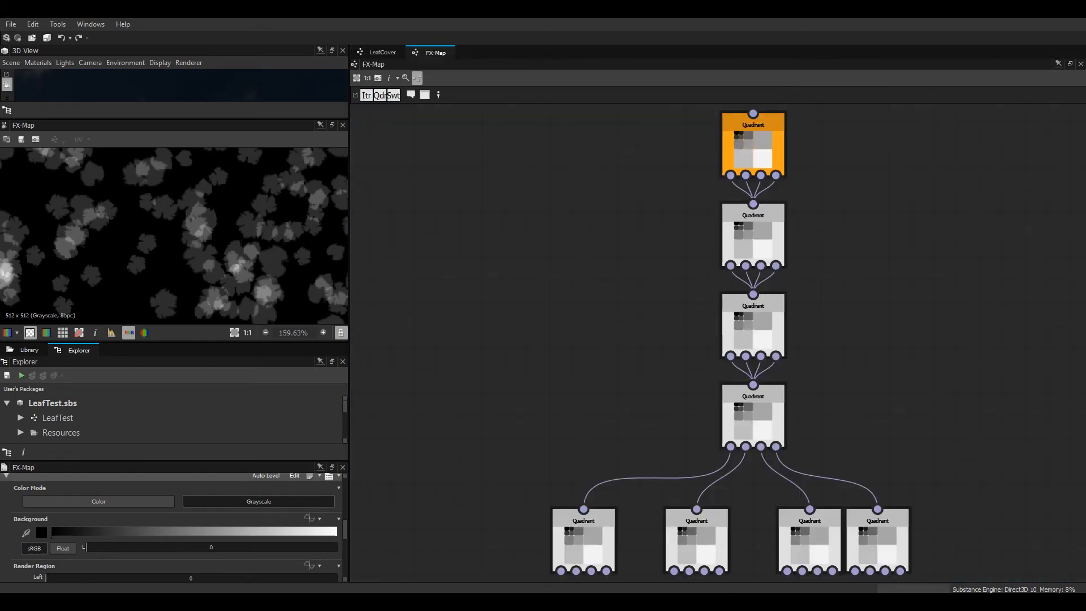
middle_click_drag(650, 446, 621, 330)
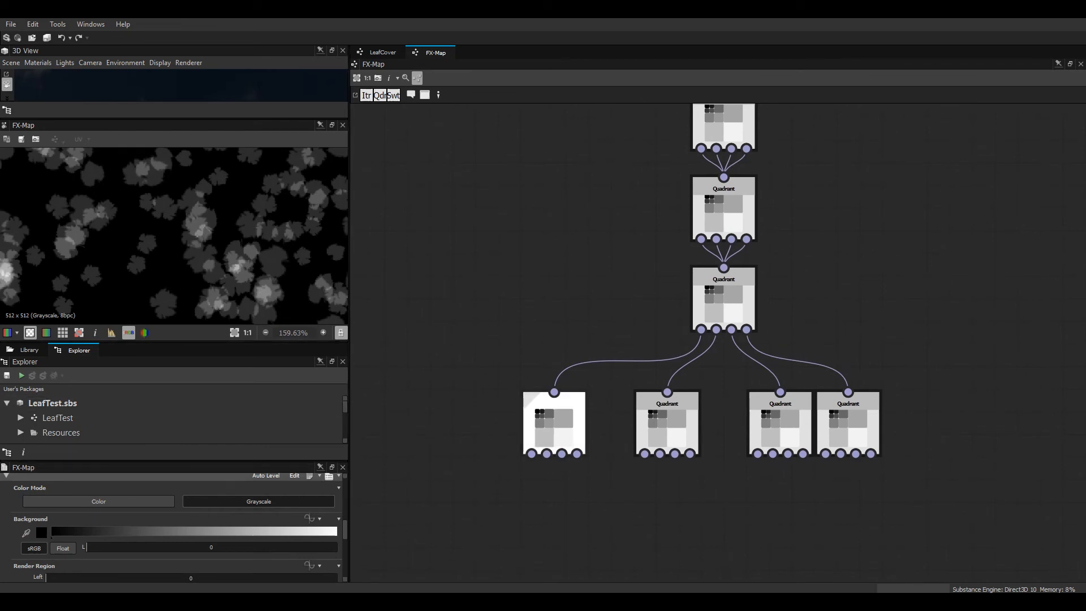
left_click(562, 436)
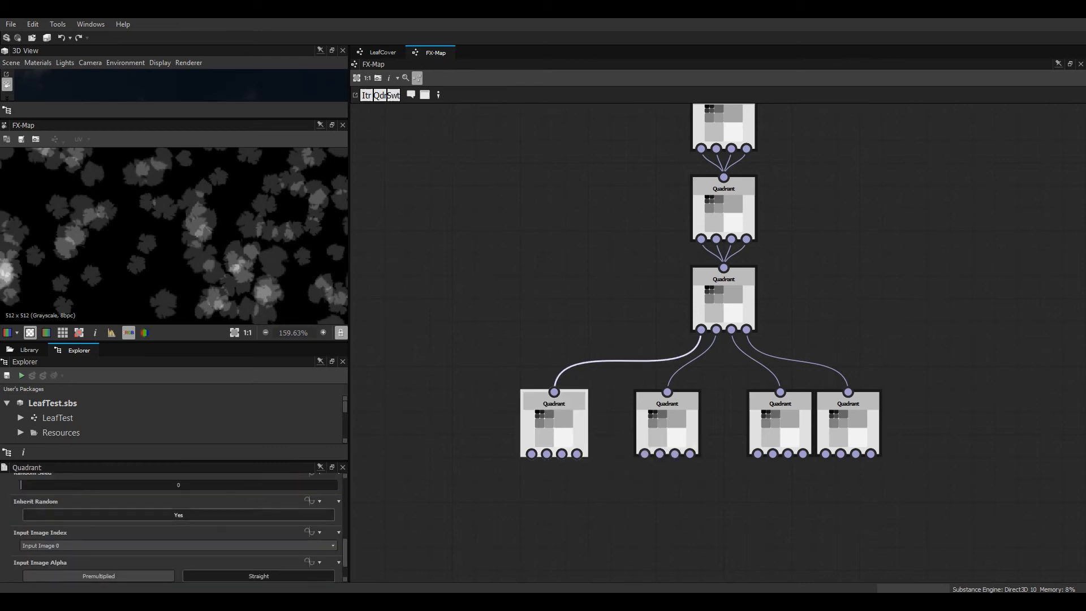
left_click_drag(169, 342, 170, 255)
left_click_drag(170, 372, 170, 373)
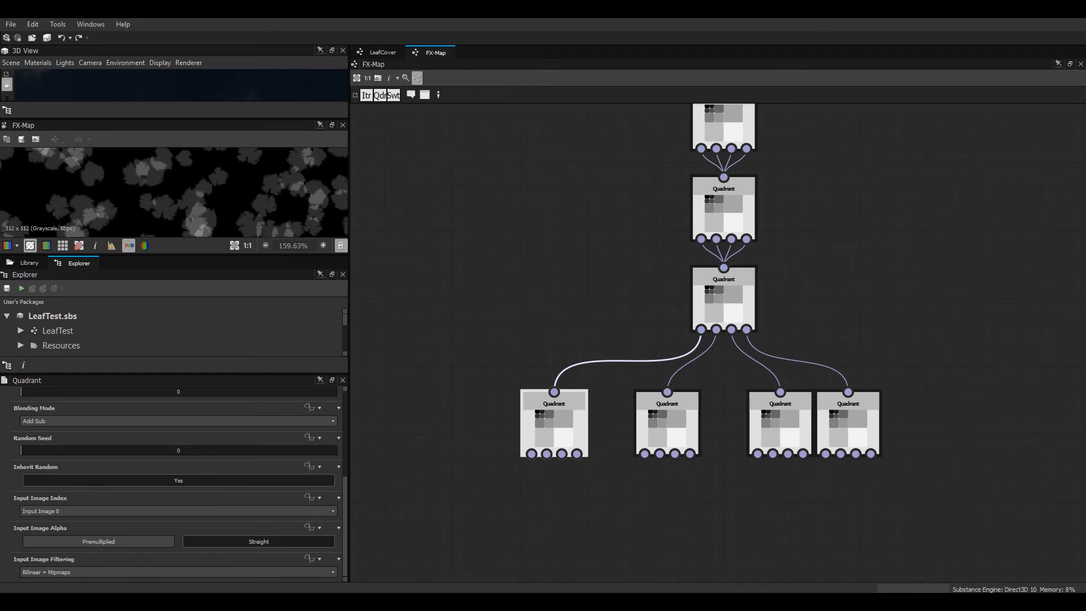
scroll(310, 478, "up", 5)
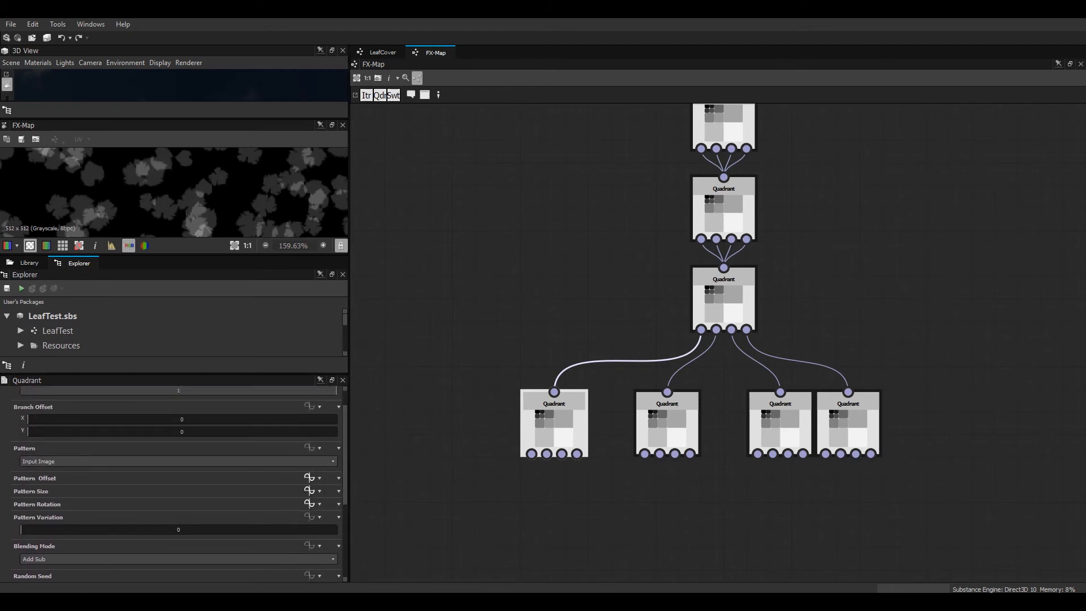
Set the float constant in the first Quadrant's Pattern Offset function to 2 and return to the FX-Map graph.
left_click(309, 478)
left_click(447, 351)
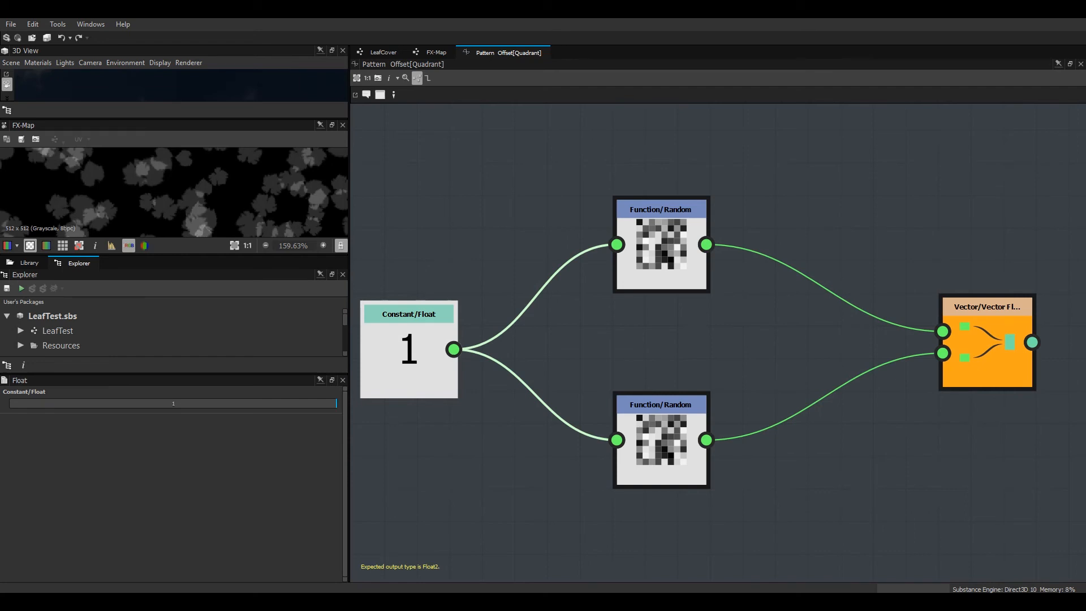
double_click(172, 402)
type("2")
key("Return")
left_click(436, 52)
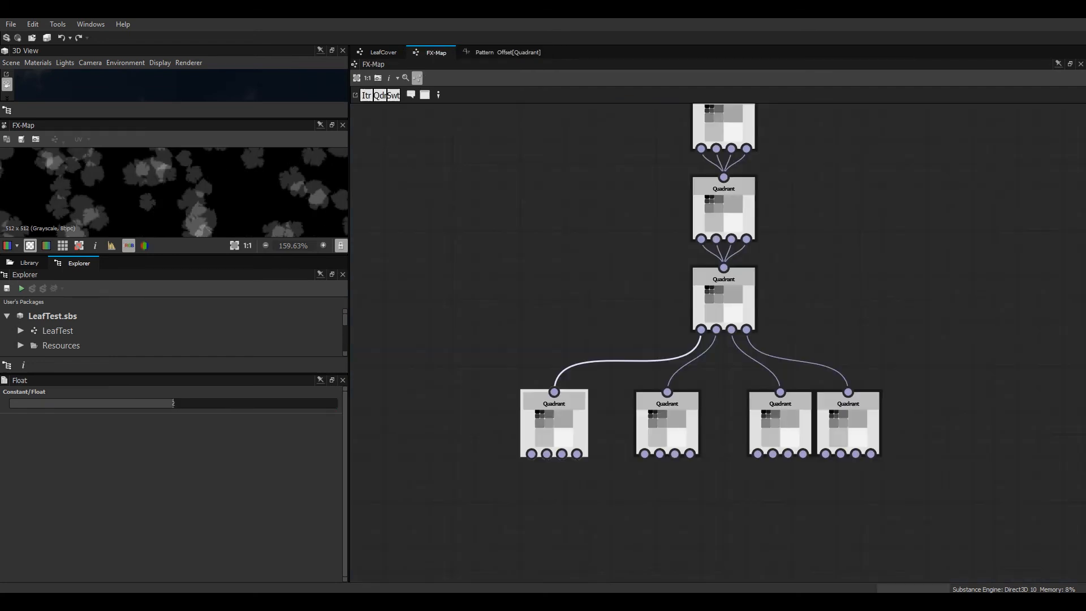
Set the float constant in the second lowest-row Quadrant's Pattern Offset function to 2 and return to the FX-Map graph.
left_click(667, 424)
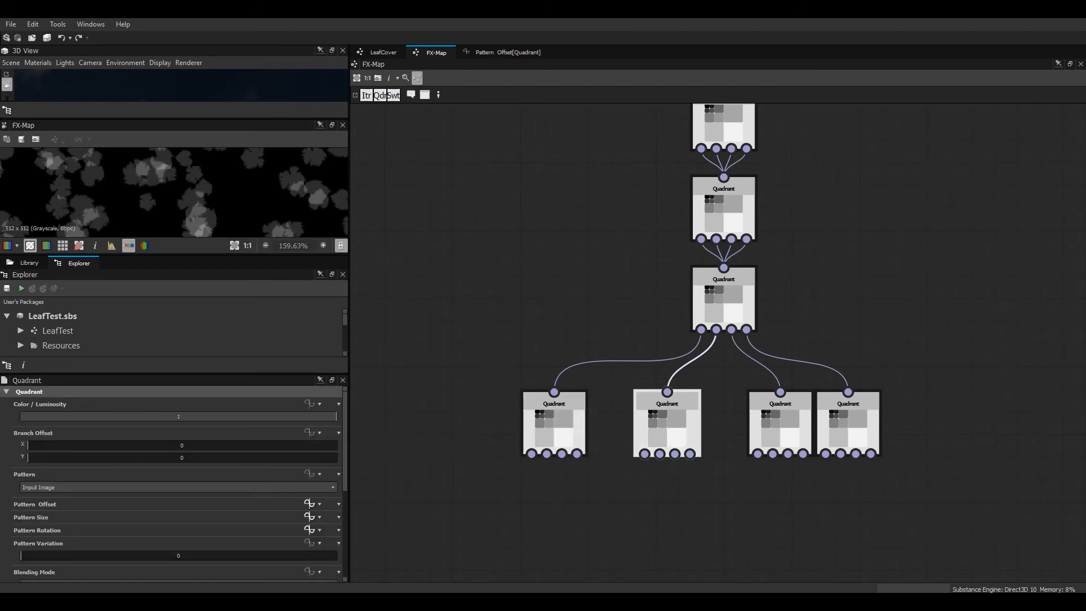
left_click(312, 504)
left_click(409, 349)
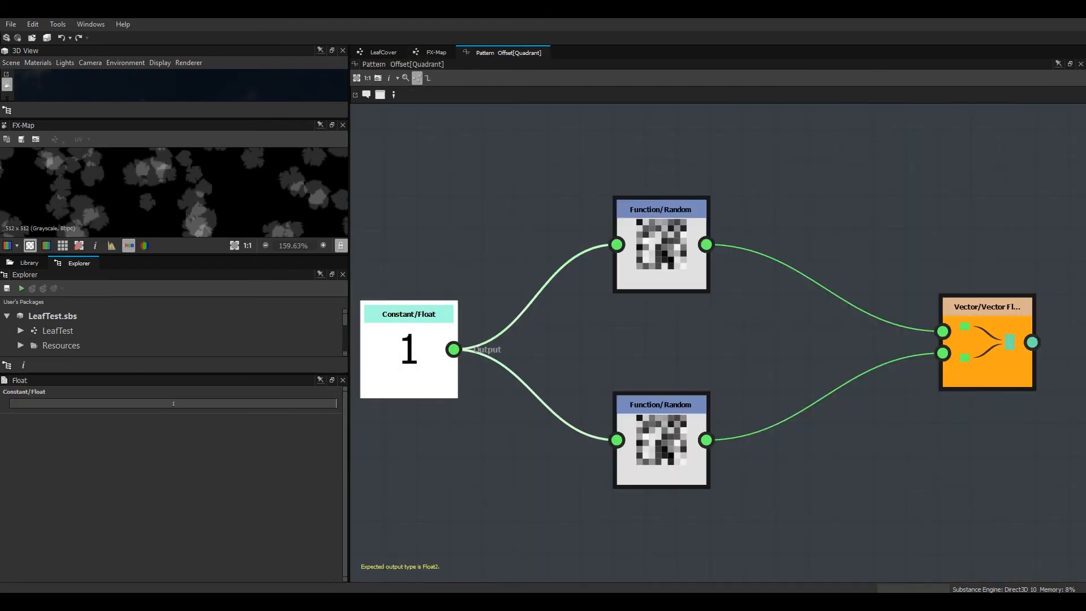
left_click(173, 403)
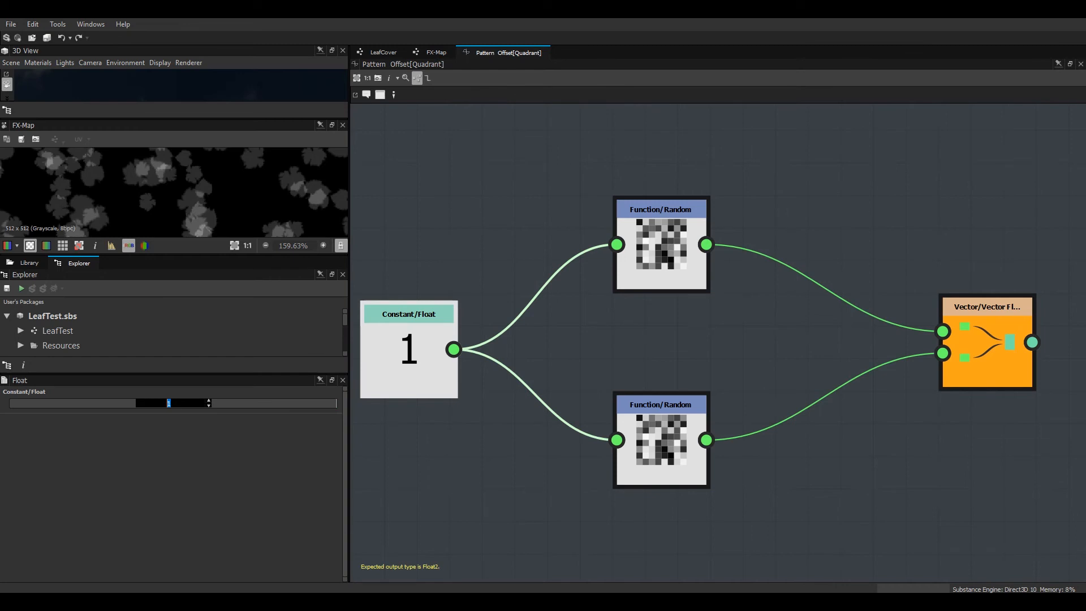
type("2")
key("Return")
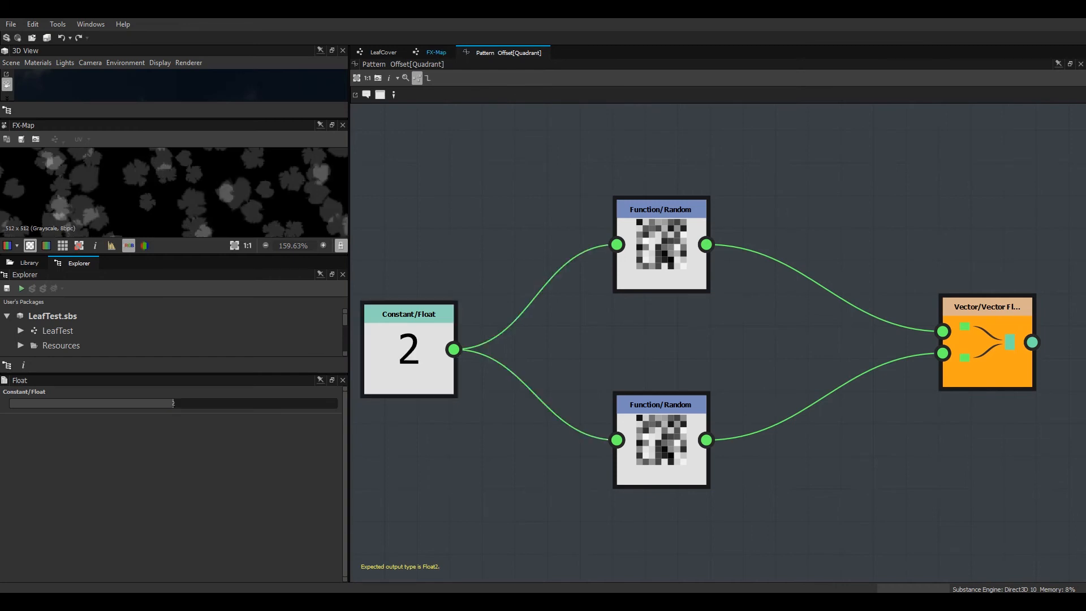
left_click(436, 52)
Set the third Quadrant's Pattern Offset float constant to 2, and space that Quadrant away from the fourth in the FX-Map graph.
left_click(781, 425)
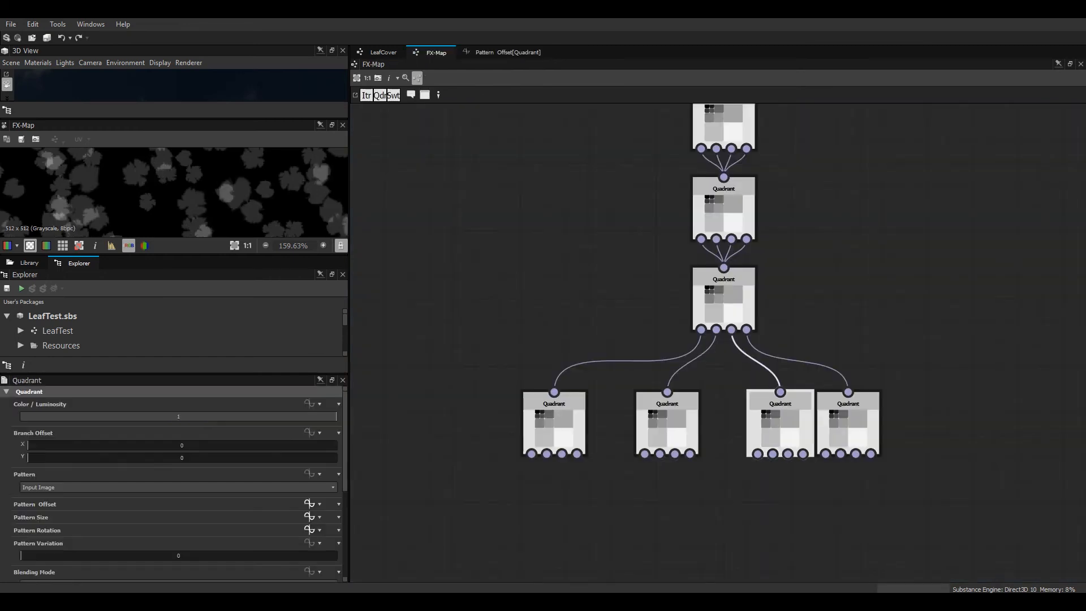
left_click(309, 503)
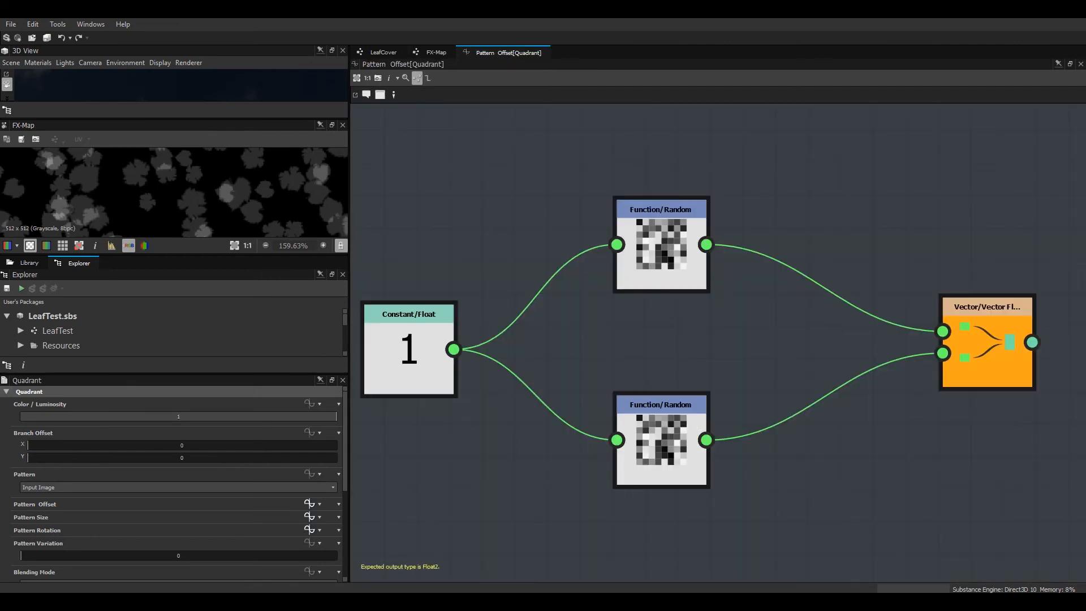
left_click(408, 351)
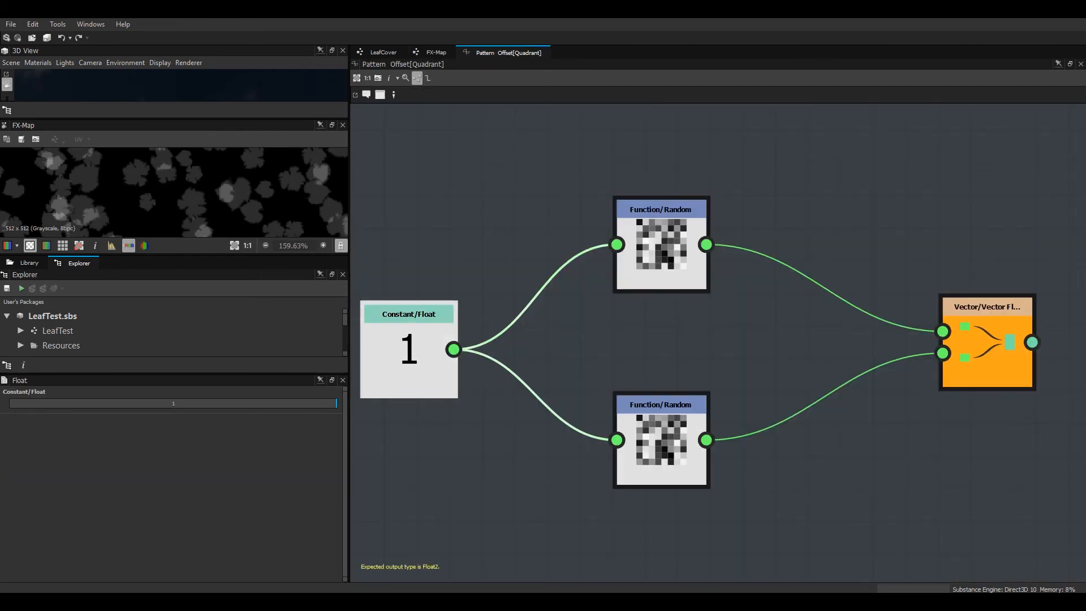
left_click(173, 403)
type("2")
key("Return")
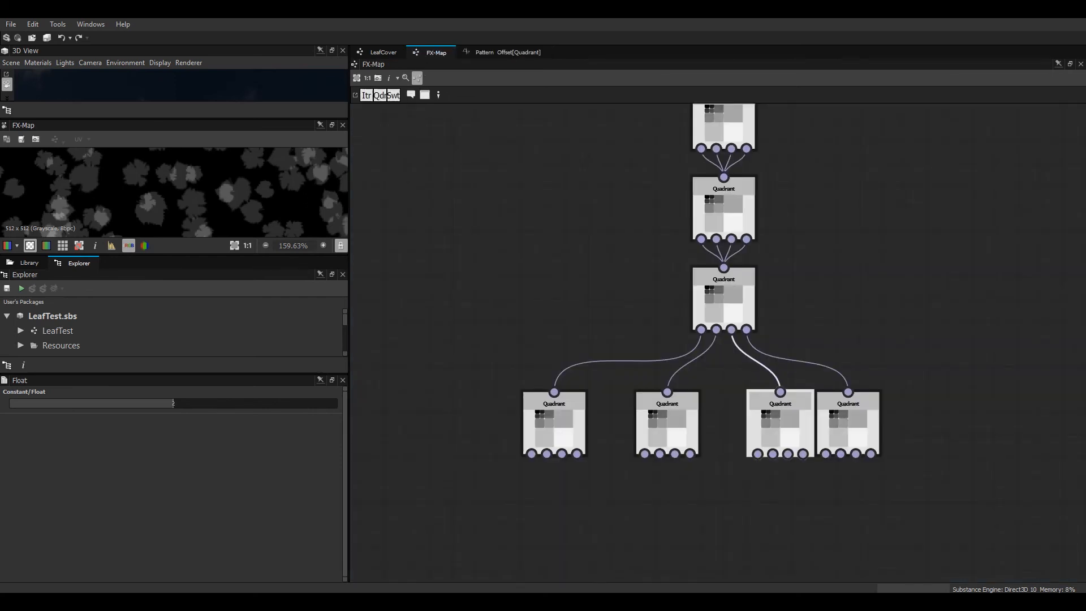
left_click_drag(780, 427, 758, 427)
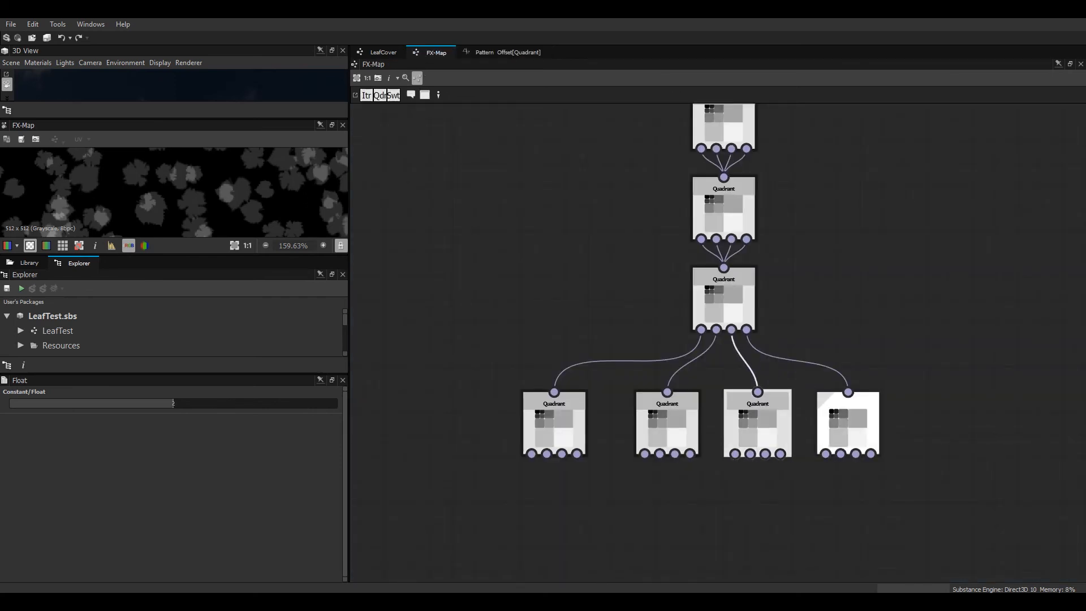
Set the float constant feeding both Random nodes in the fourth Quadrant's Pattern Offset function to 2.
left_click(847, 424)
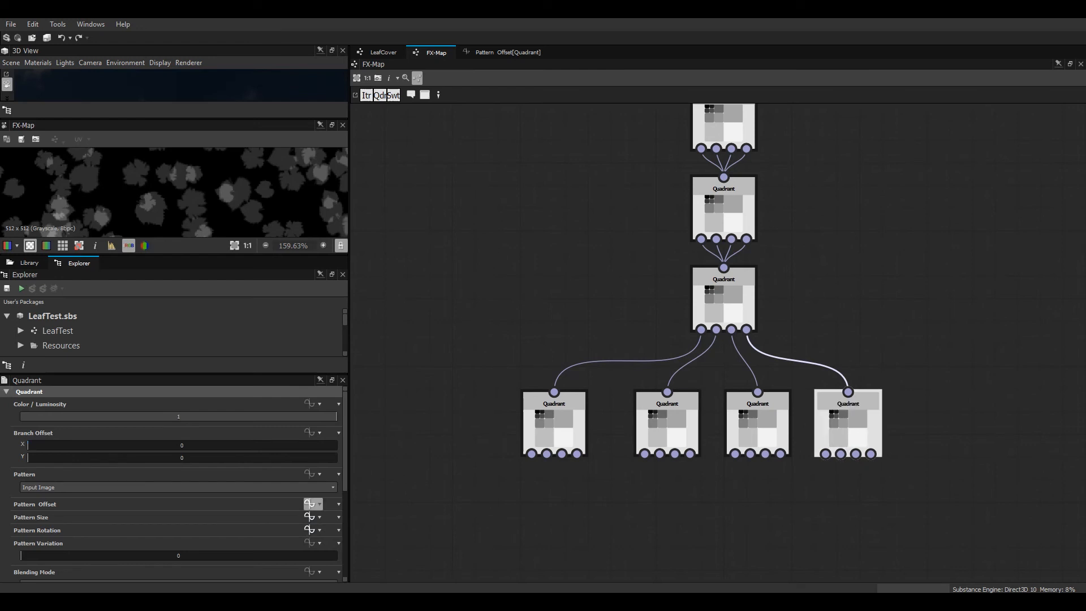
left_click(309, 503)
left_click(408, 350)
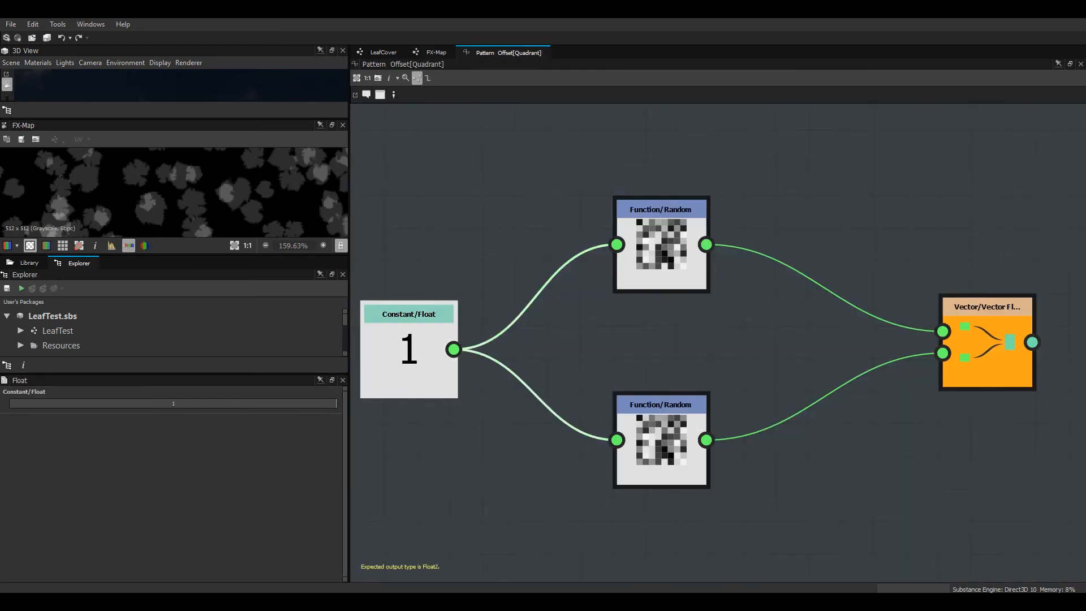
double_click(169, 403)
type("2")
key("Return")
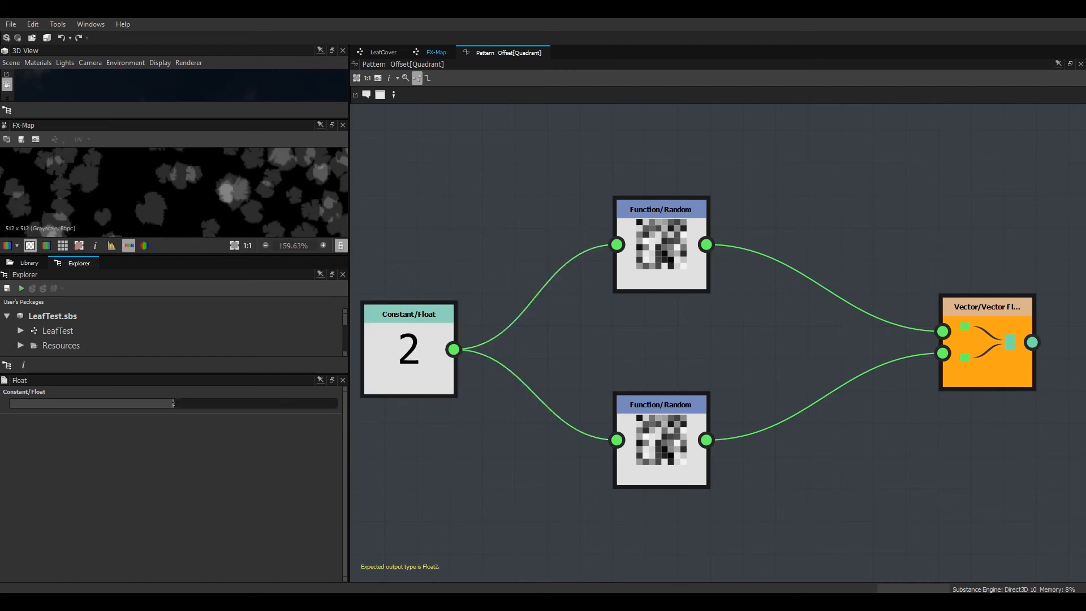
Return to the LeafCover graph and examine the Blend node's leaf scatter in an enlarged 2D preview.
left_click(383, 53)
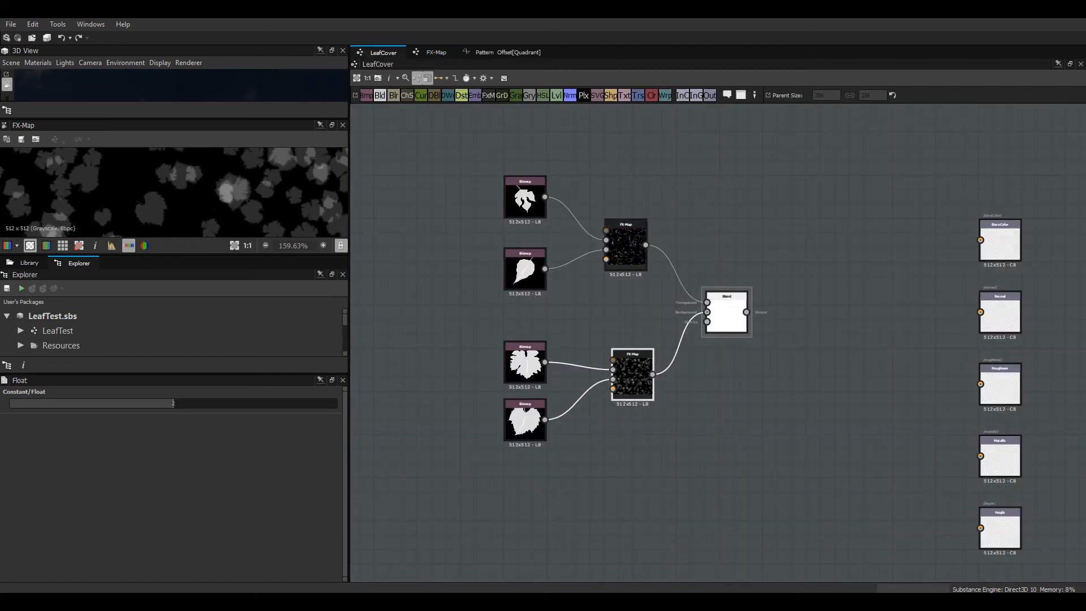
left_click(727, 313)
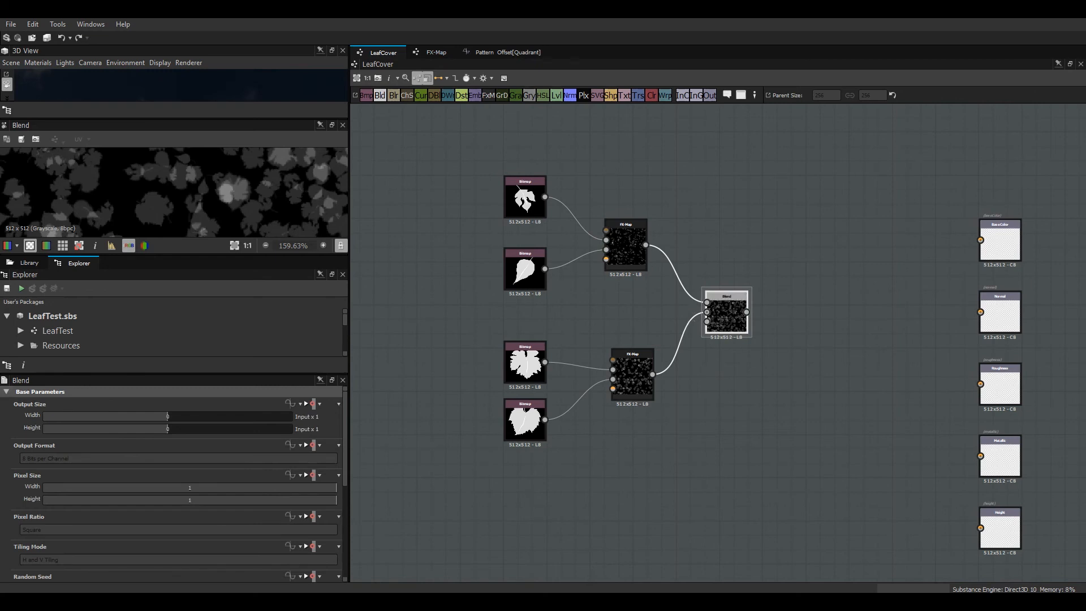
left_click_drag(174, 255, 174, 421)
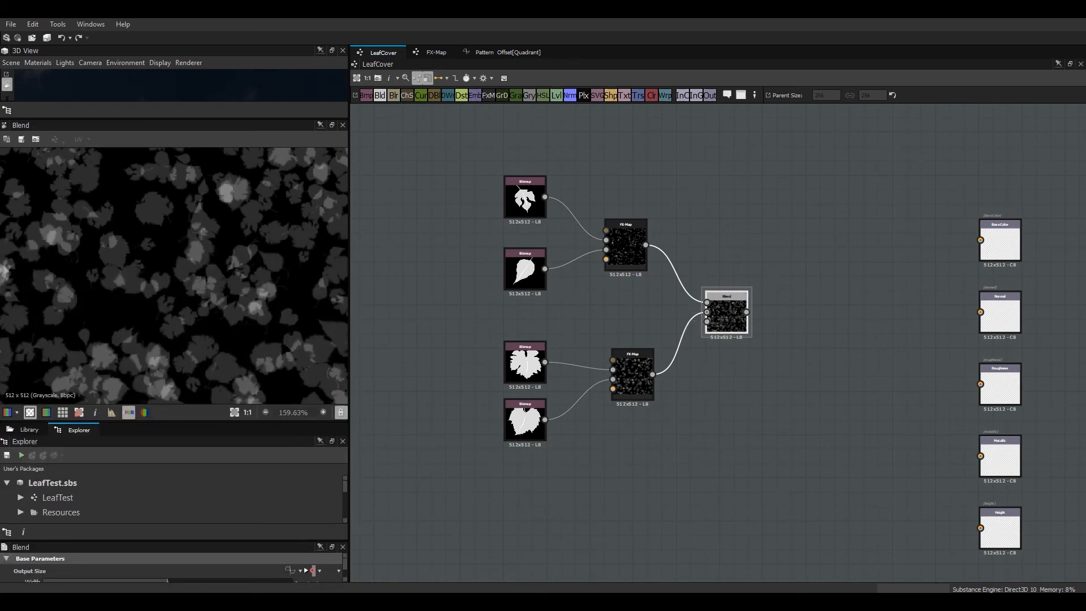
scroll(174, 275, "down", 3)
scroll(174, 275, "up", 4)
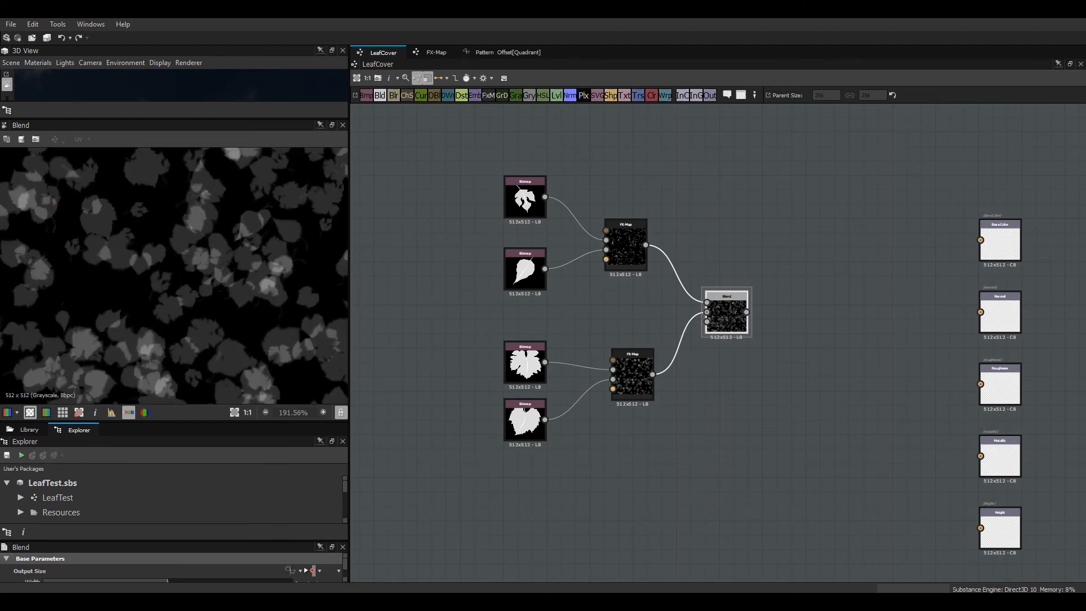
middle_click_drag(127, 221, 222, 331)
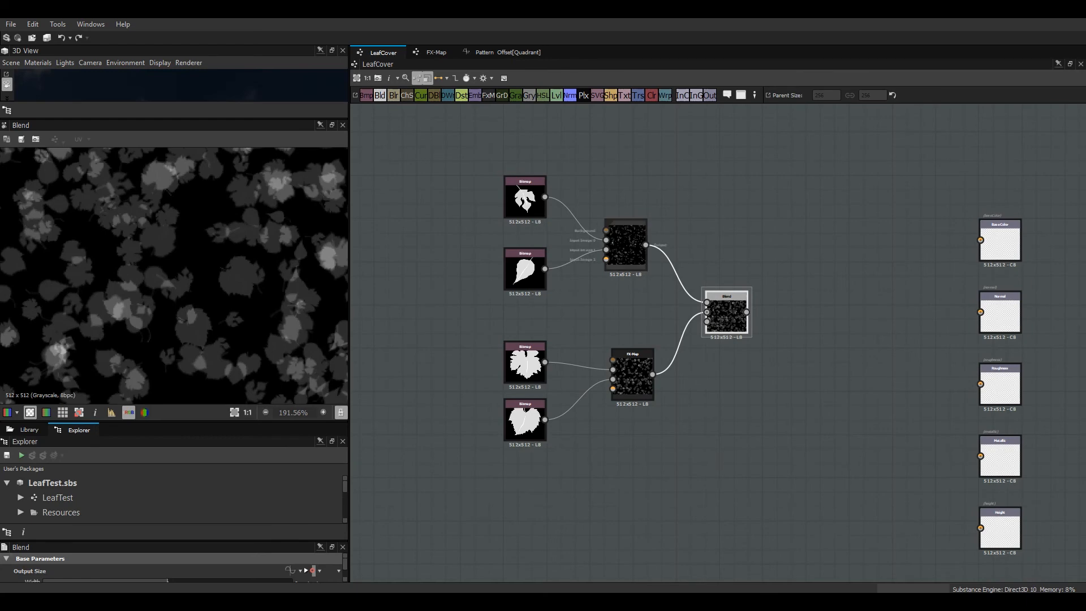
Open the upper FX-Map for editing and show the full parameters of the first Quadrant in its lowest row.
left_click(626, 245)
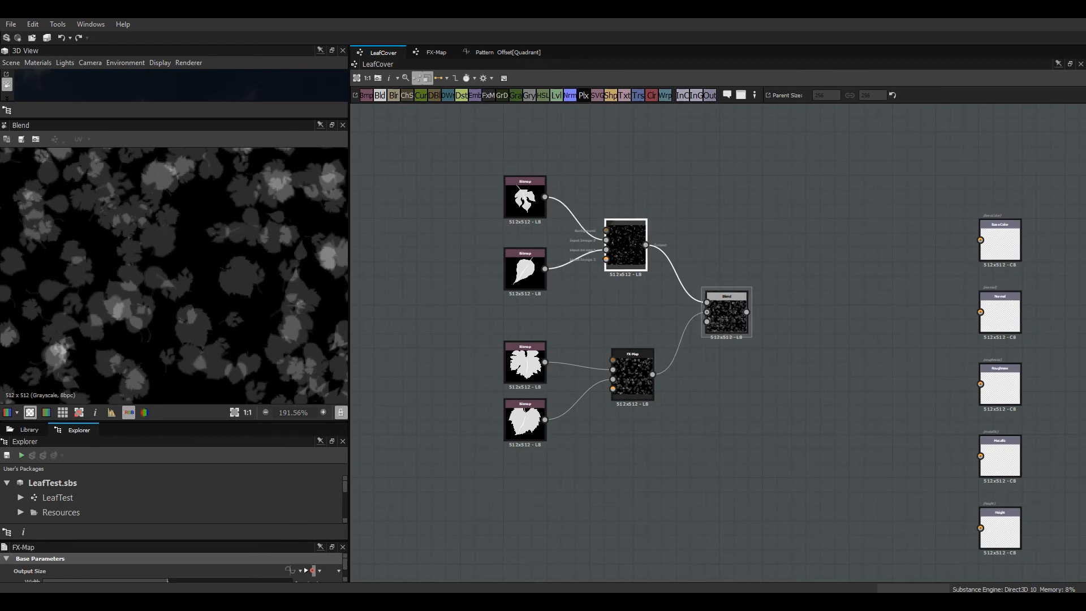
right_click(625, 237)
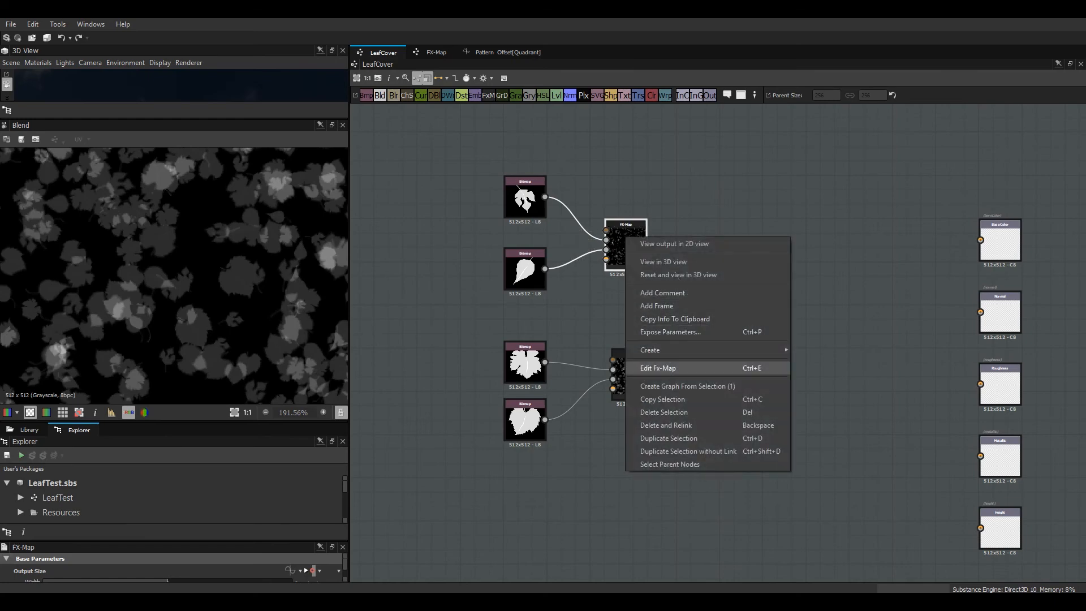
left_click(658, 367)
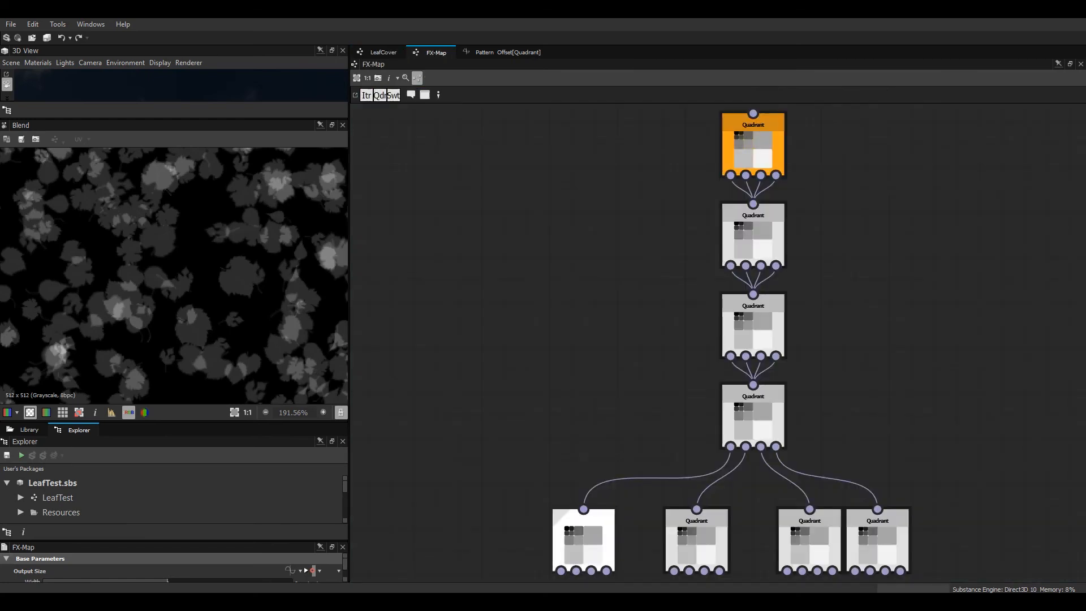
left_click(582, 540)
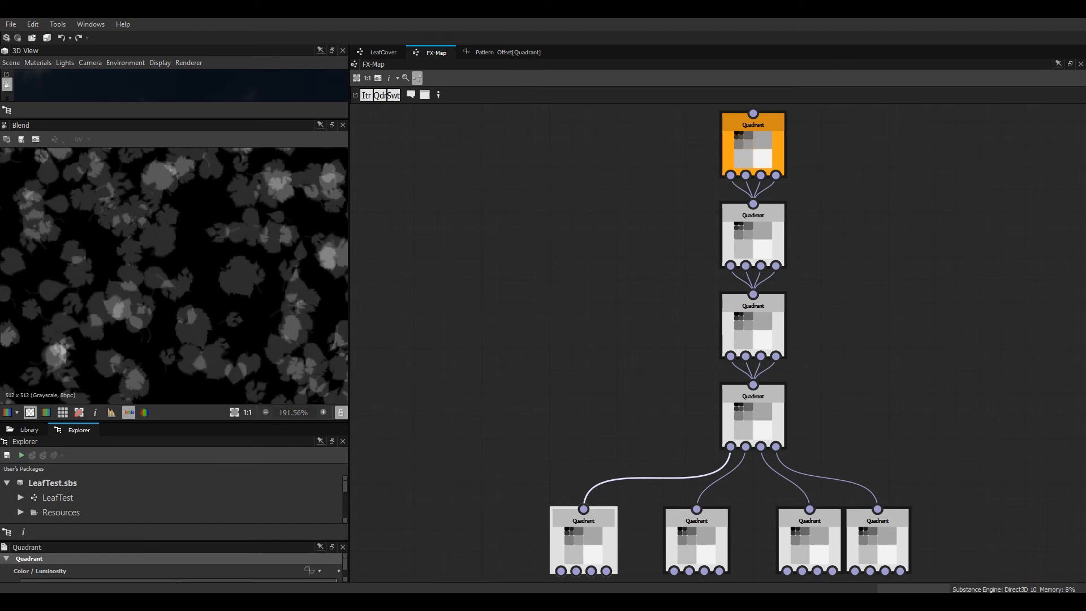
mouse_move(243, 421)
left_mouse_down()
mouse_move(243, 376)
mouse_move(243, 414)
left_mouse_up()
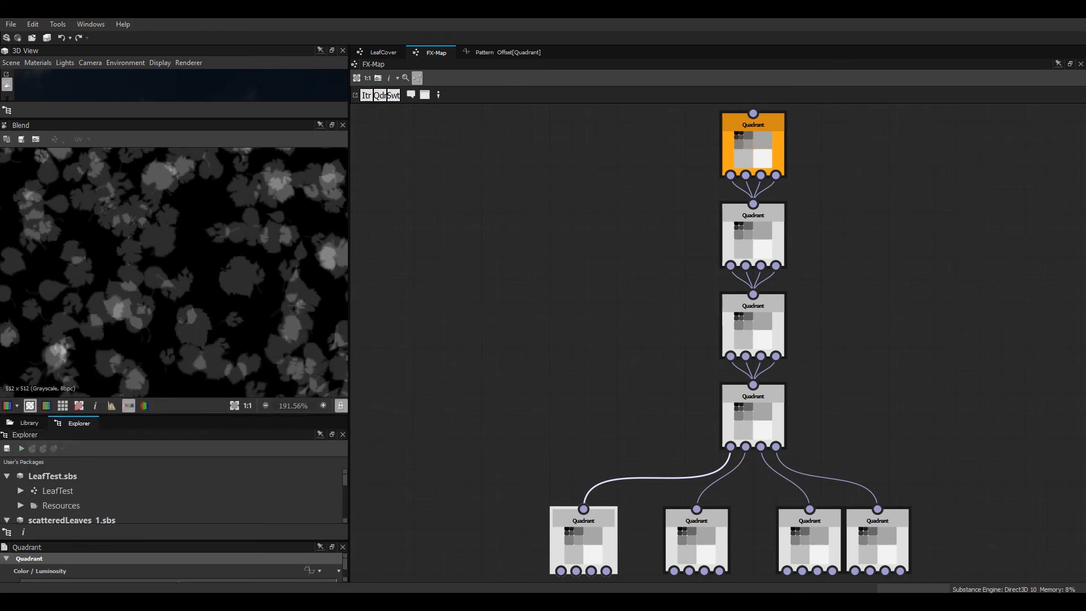
left_click_drag(243, 541, 243, 331)
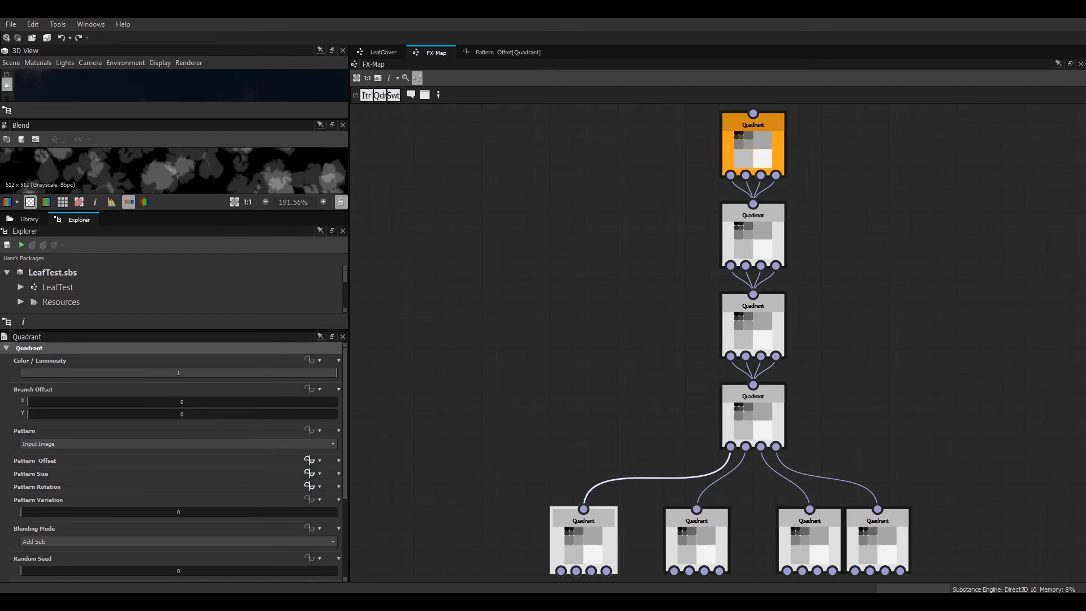
In the first Quadrant's Pattern Size function, set the comparison's float constant to 0.854 and the Add node's constant to 0.889.
left_click(310, 472)
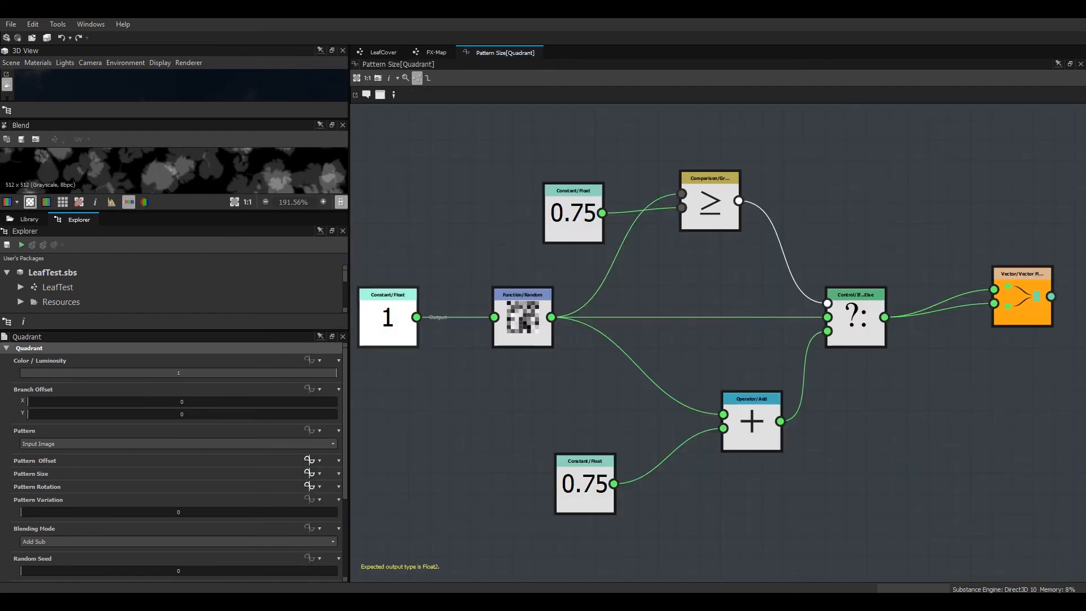
left_click(388, 319)
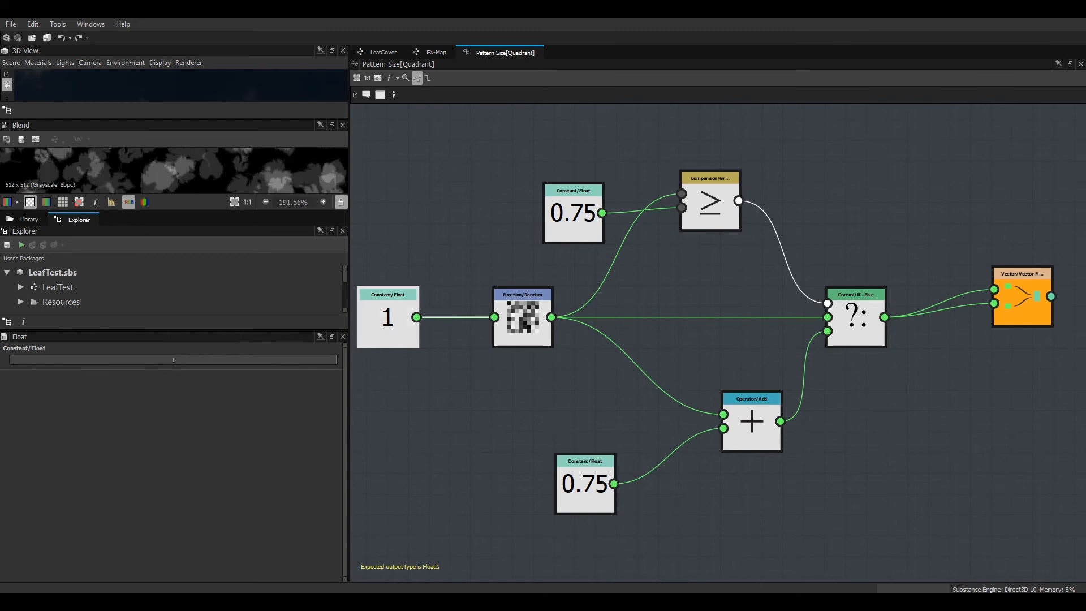
left_click(574, 215)
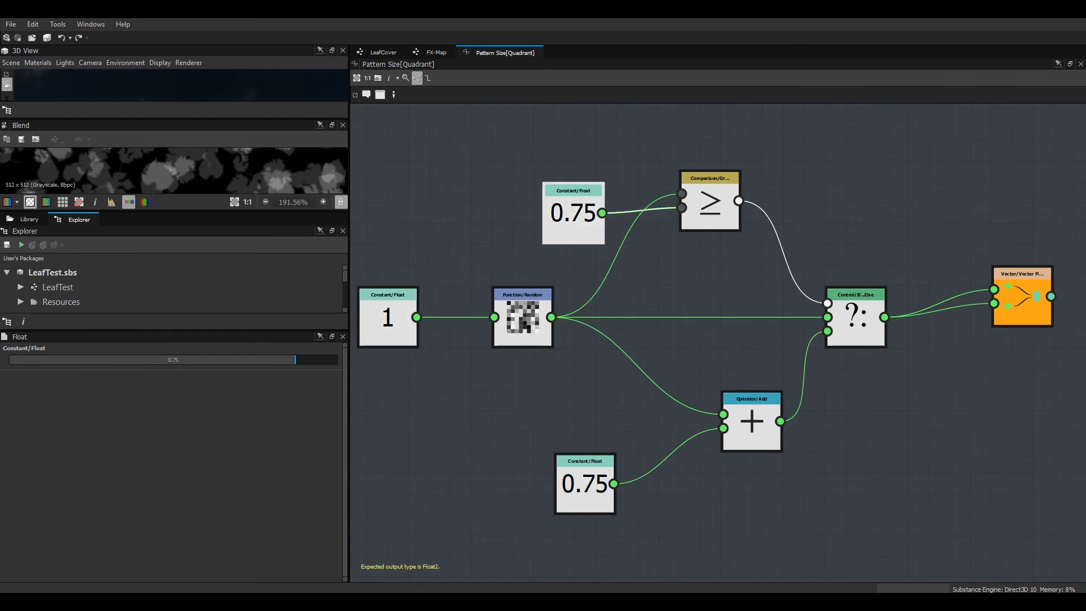
left_click_drag(295, 360, 312, 360)
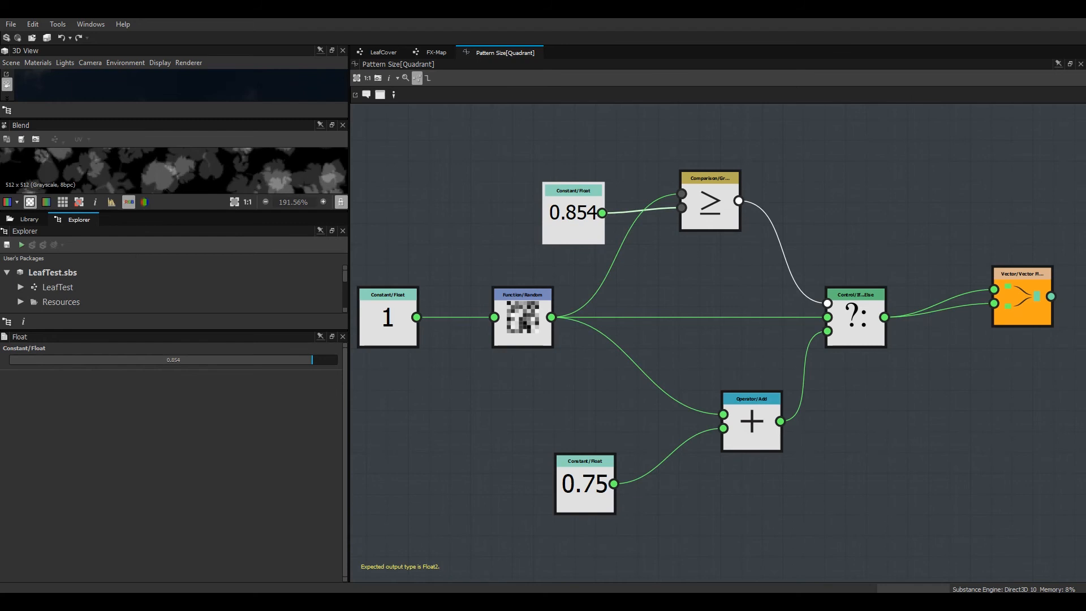
left_click(588, 485)
left_click_drag(294, 360, 318, 359)
Set the float constant feeding the Random node in the Pattern Size function to 1.5.
left_click(385, 320)
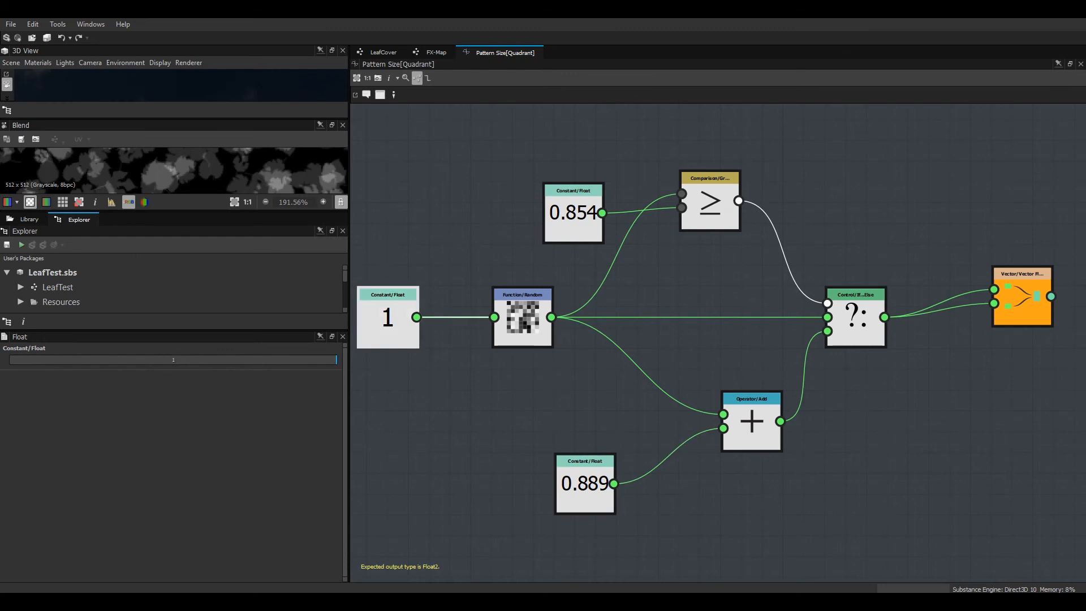
left_click(173, 360)
type("1.5")
key("Return")
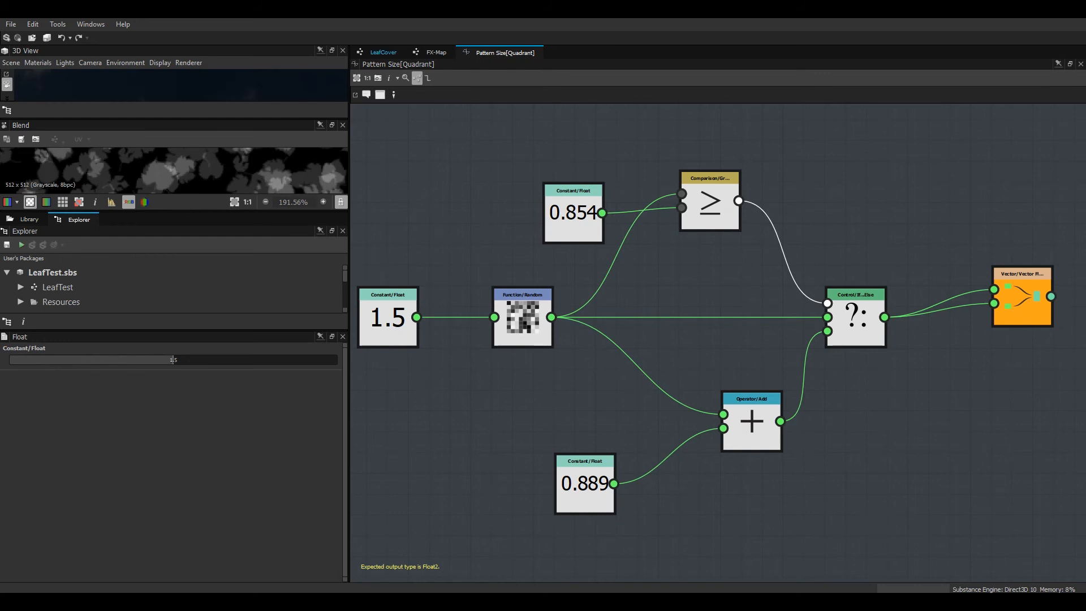
Return to the LeafCover graph and examine the Blend node's updated leaf scatter, both as a whole and up close.
left_click(383, 52)
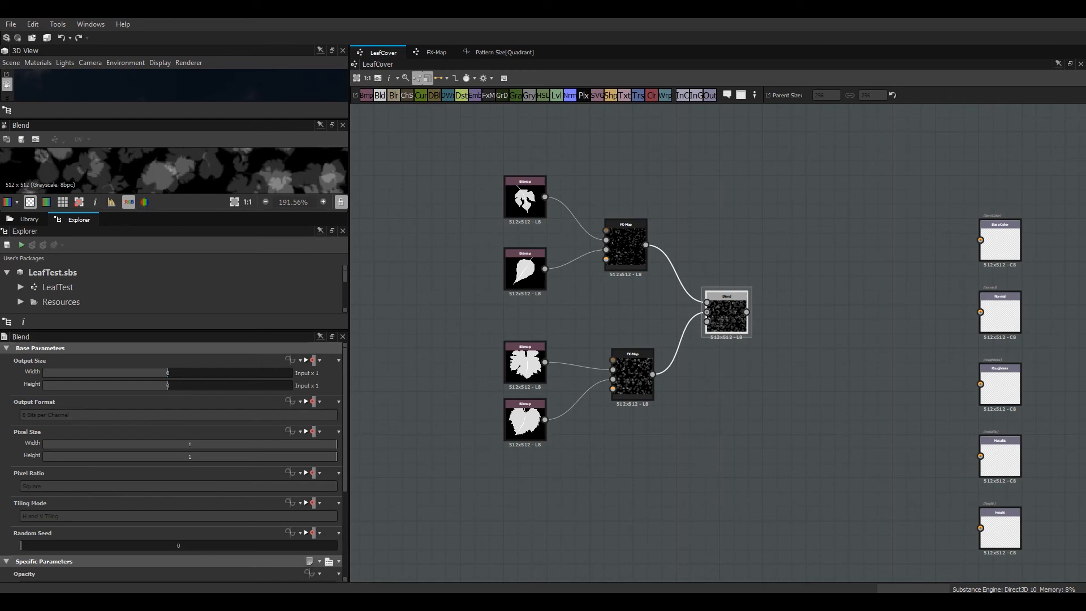
left_click_drag(173, 210, 174, 421)
key("f")
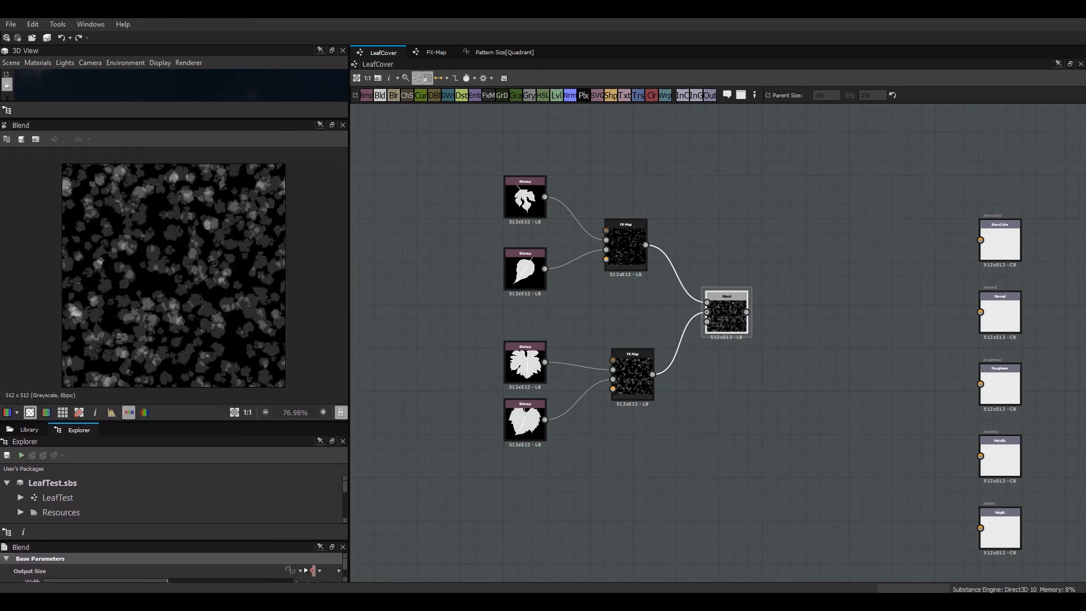
scroll(169, 275, "up", 3)
middle_click_drag(213, 259, 283, 344)
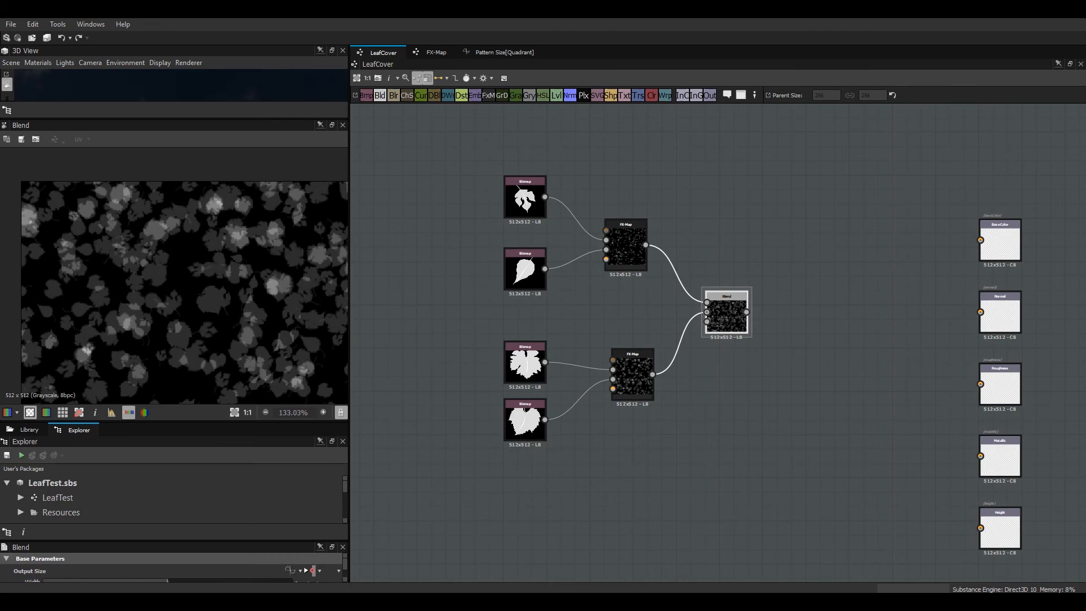
scroll(169, 275, "up", 2)
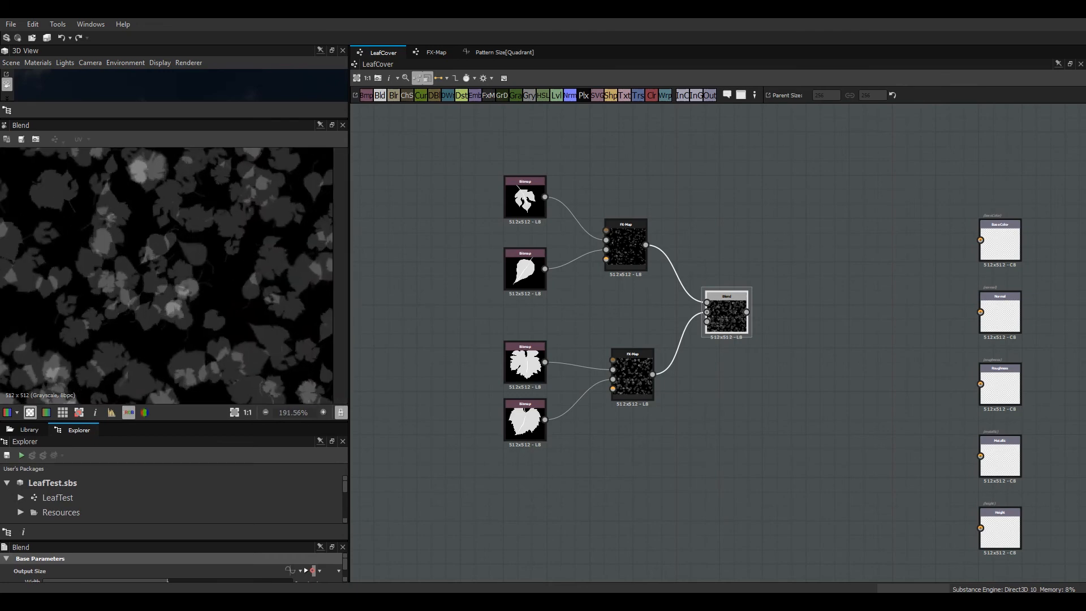
scroll(170, 276, "down", 2)
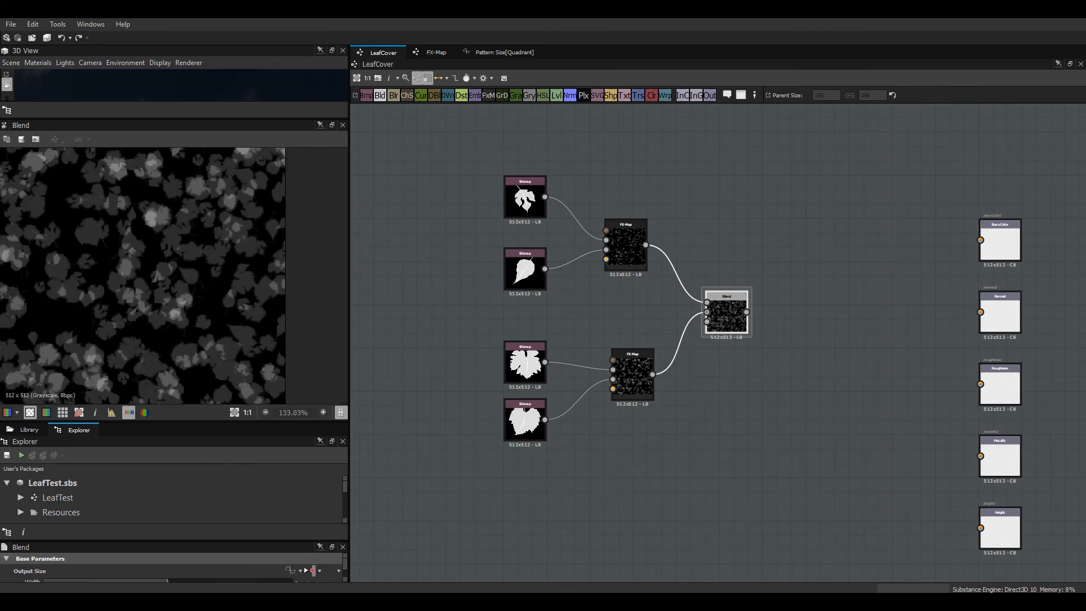
middle_click_drag(130, 294, 223, 298)
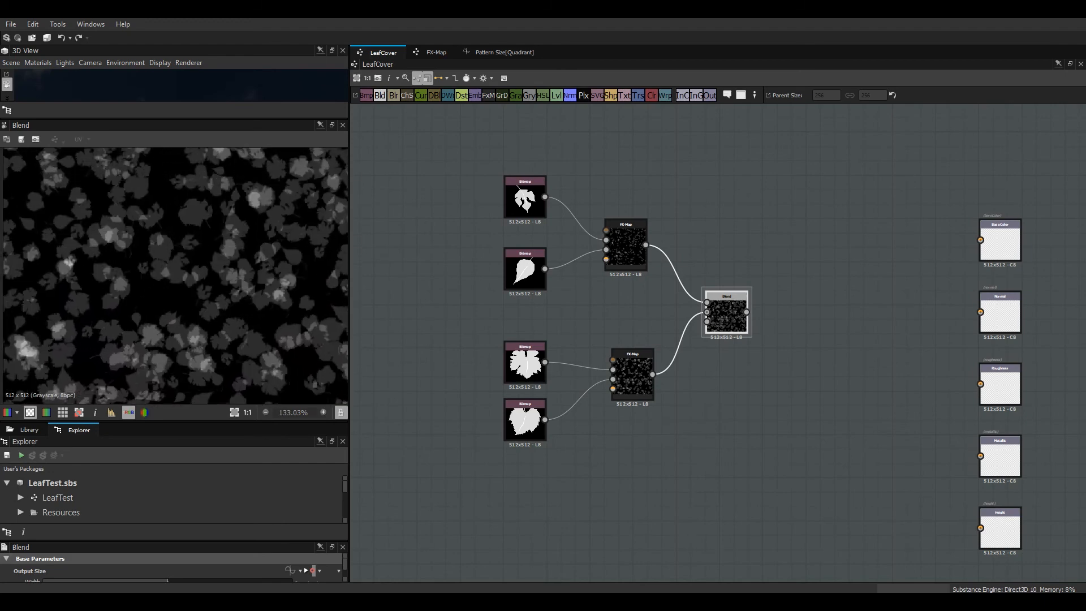
Move the two FX-Map nodes closer together vertically and line them up between the Bitmap nodes and the Blend node.
mouse_move(625, 249)
left_mouse_down()
mouse_move(639, 262)
mouse_move(632, 248)
mouse_move(625, 254)
left_mouse_up()
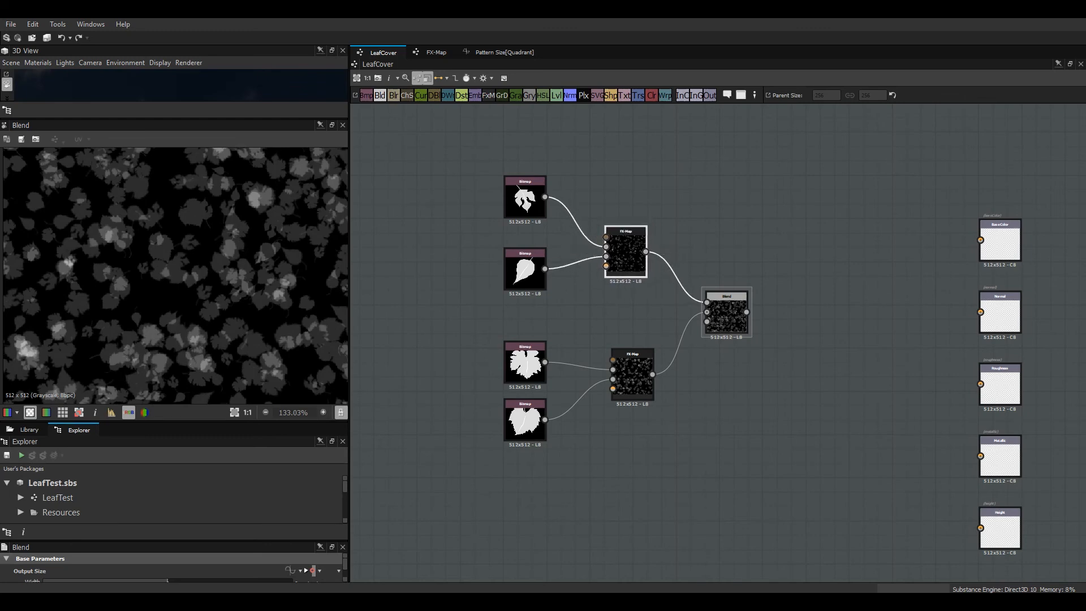
scroll(174, 275, "down", 3)
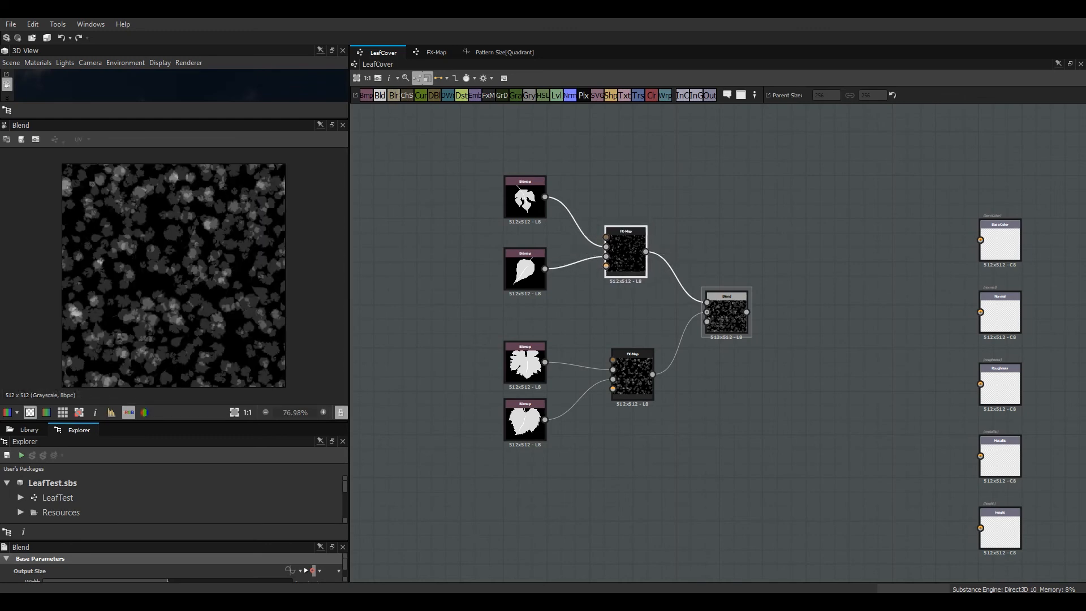
scroll(207, 300, "up", 2)
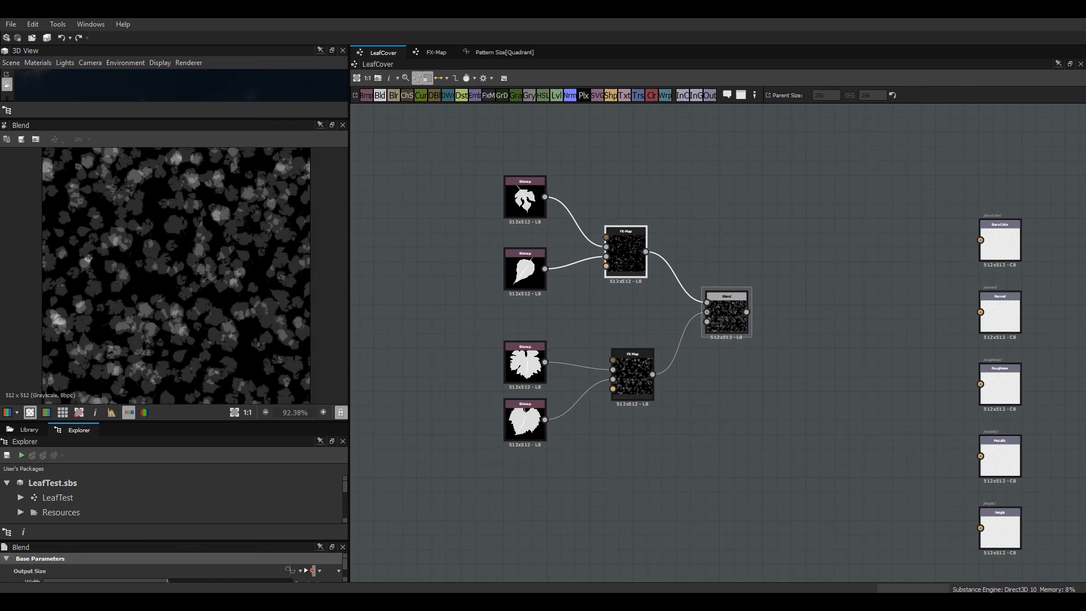
mouse_move(207, 301)
middle_mouse_down()
mouse_move(177, 315)
mouse_move(218, 363)
mouse_move(212, 294)
middle_mouse_up()
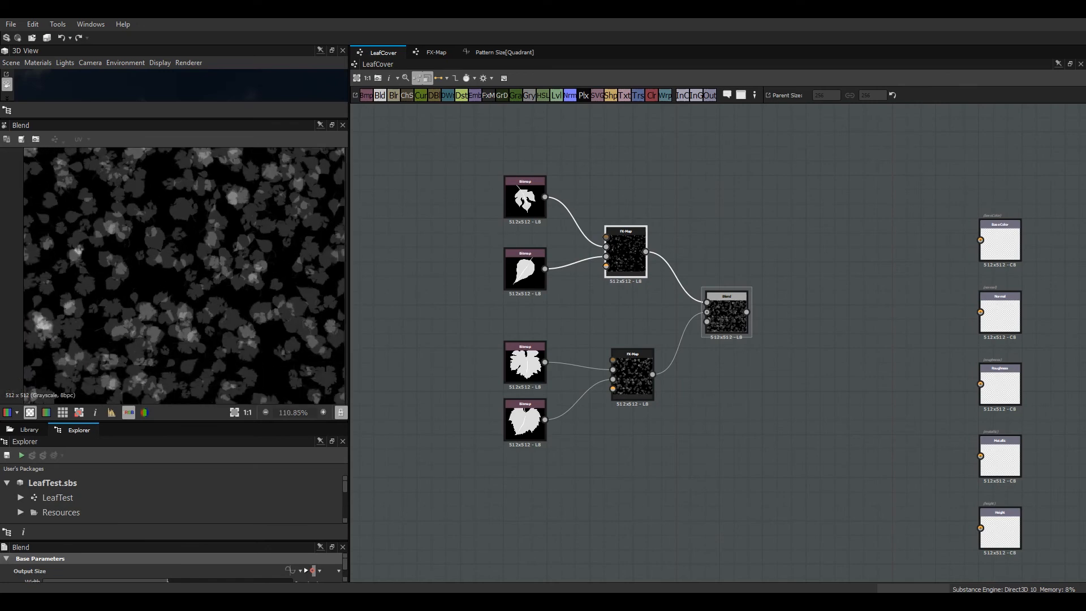
left_click_drag(625, 252, 626, 266)
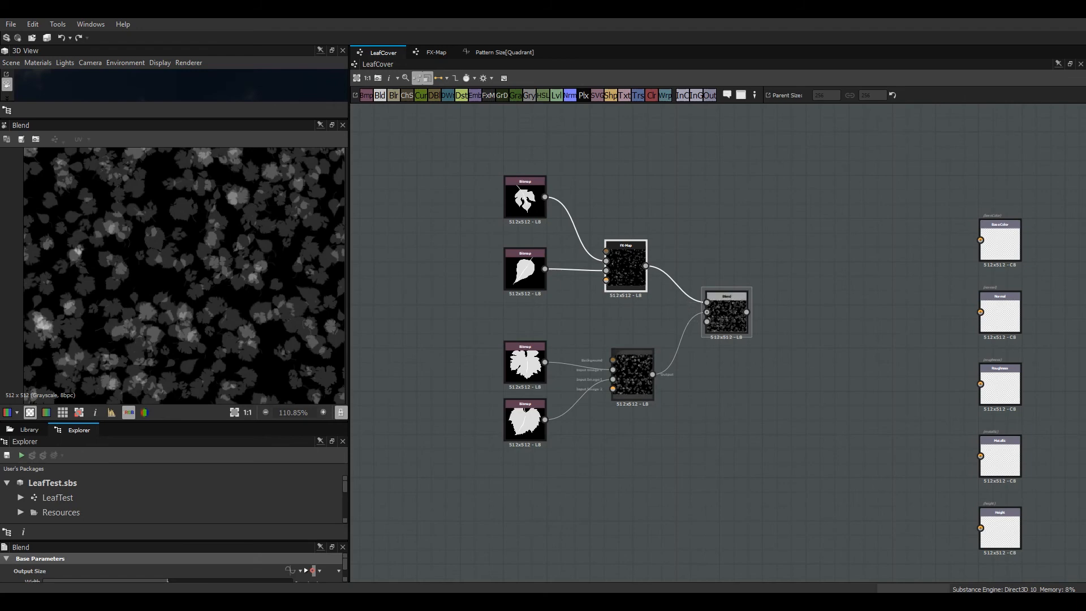
left_click_drag(632, 374, 625, 358)
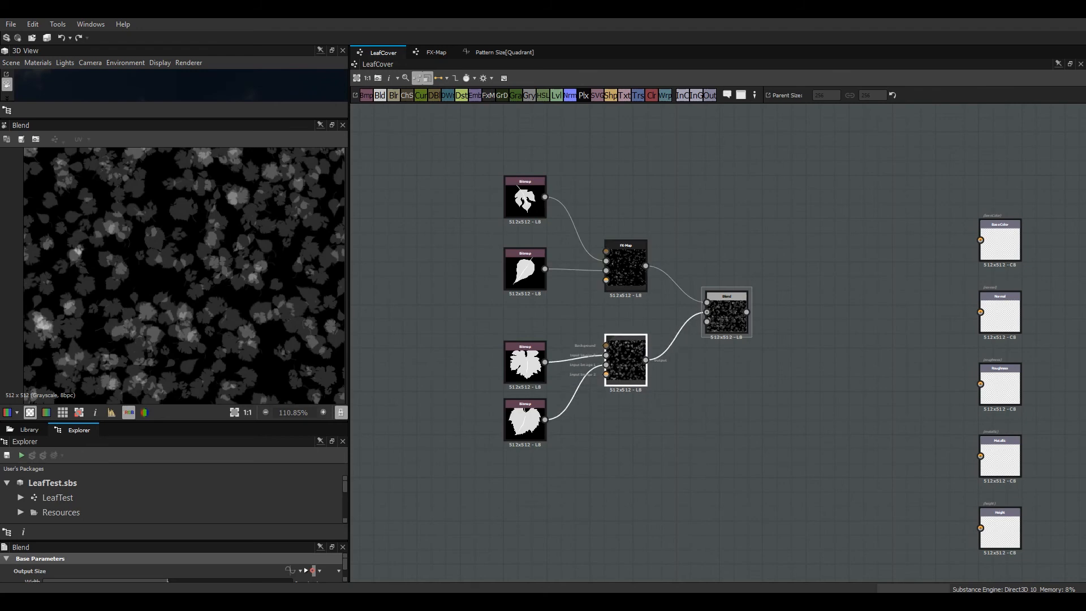
Compare the upper FX-Map's output with the Blend node's combined leaf scatter up close.
scroll(209, 215, "up", 3)
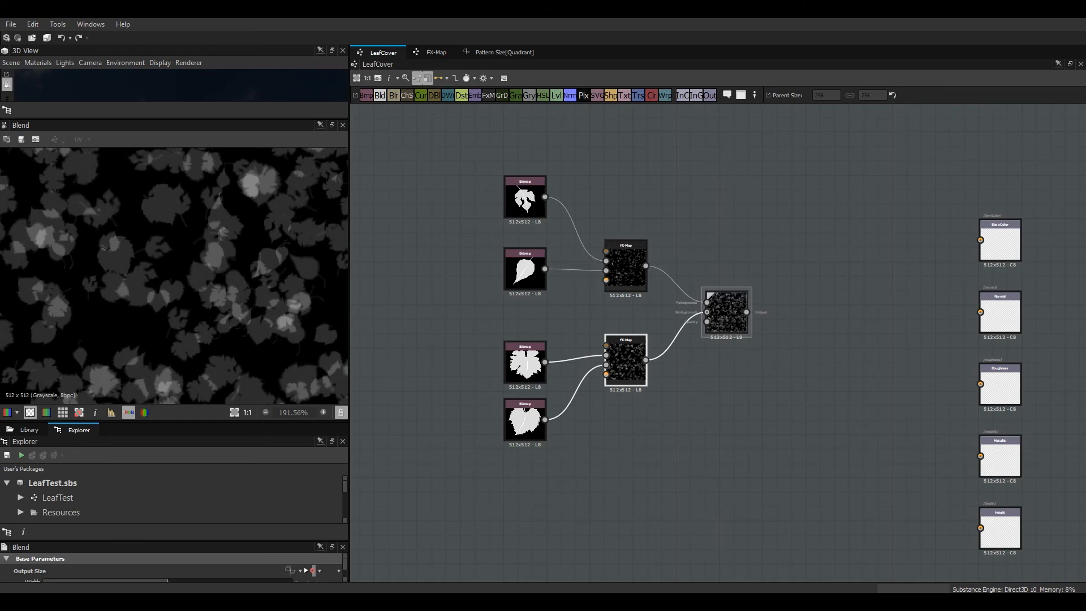
left_click(626, 267)
double_click(625, 267)
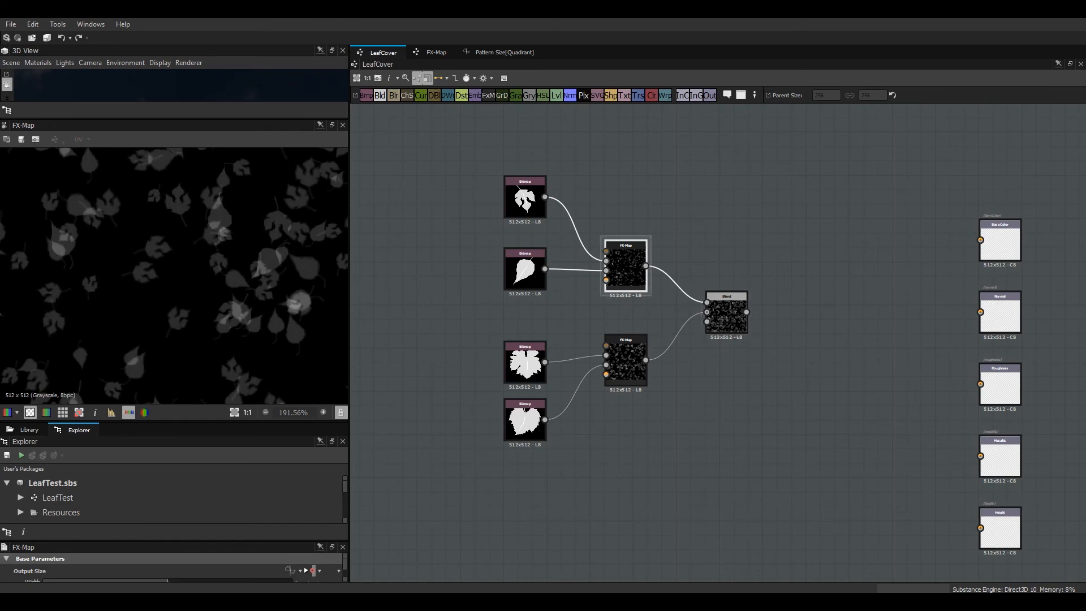
double_click(727, 312)
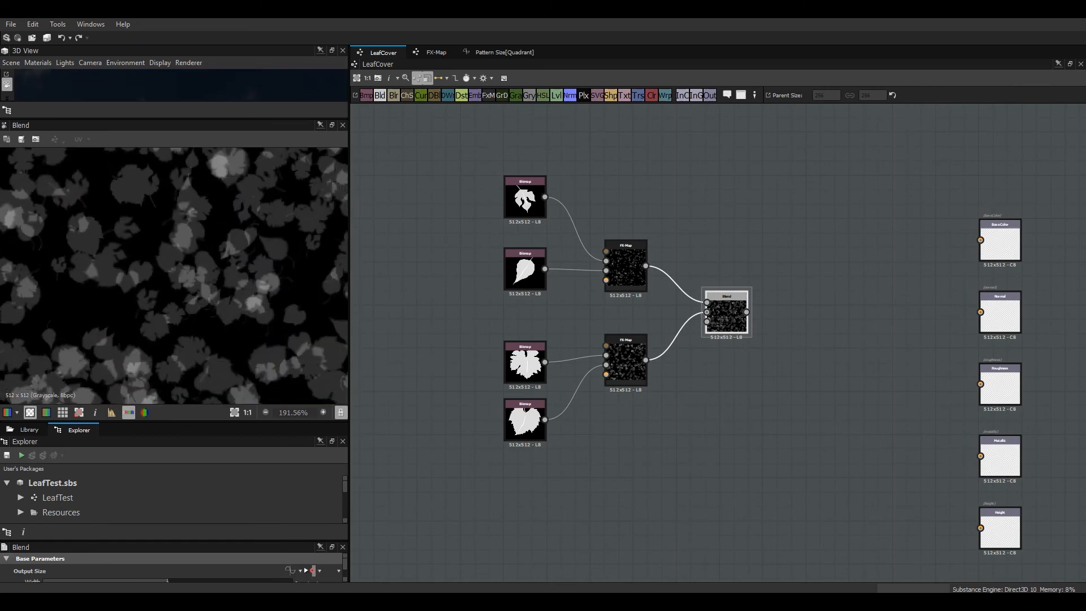
middle_click_drag(220, 316, 166, 286)
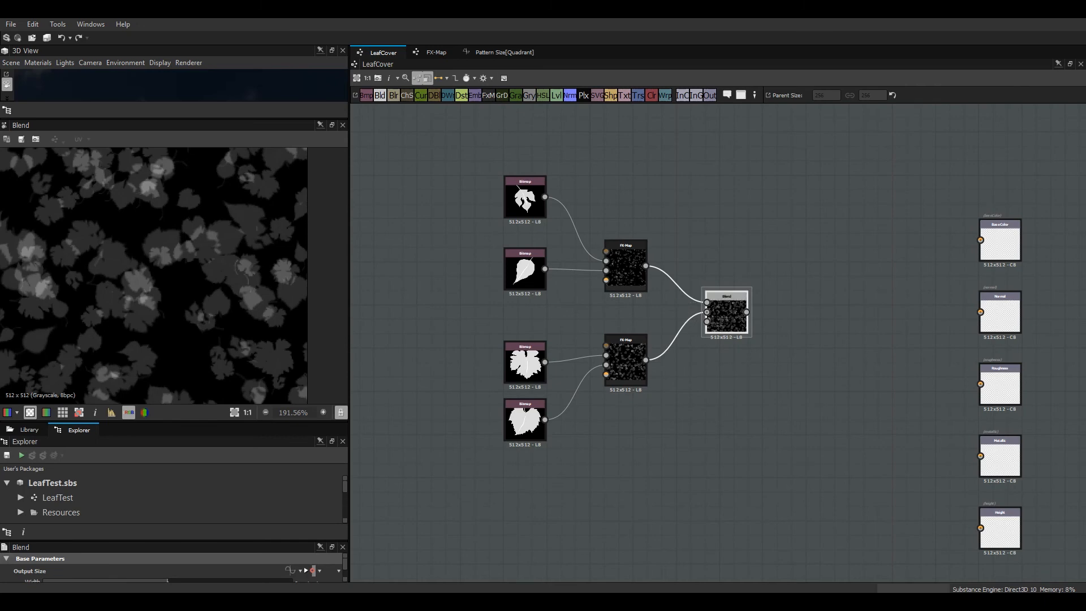
Add a Levels node after the Blend node and bring its full luminance histogram into view.
key("ctrl+l")
left_click_drag(746, 312, 793, 326)
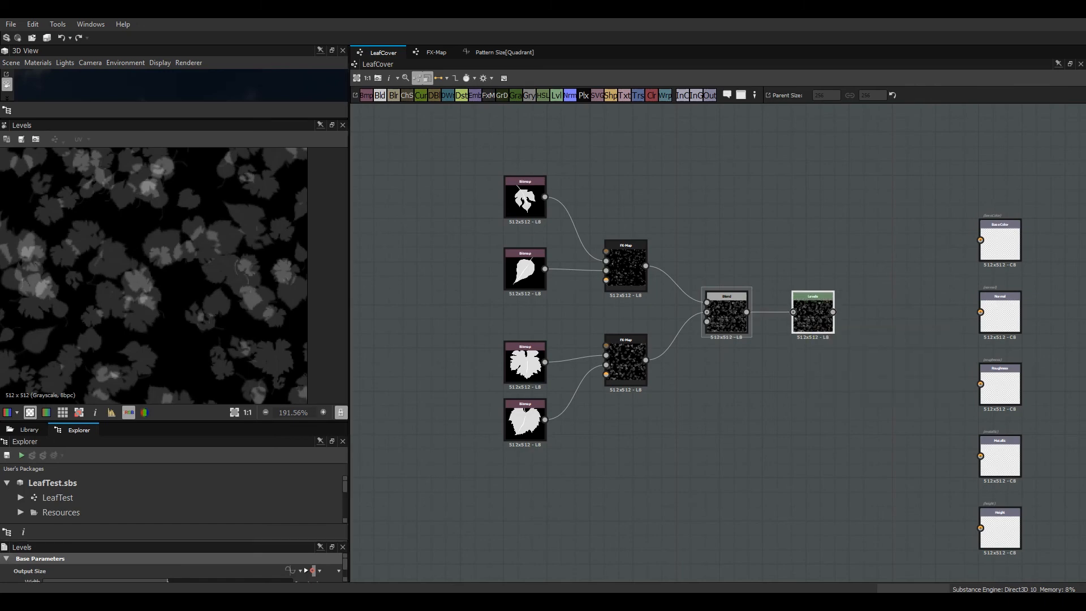
left_click_drag(169, 421, 169, 296)
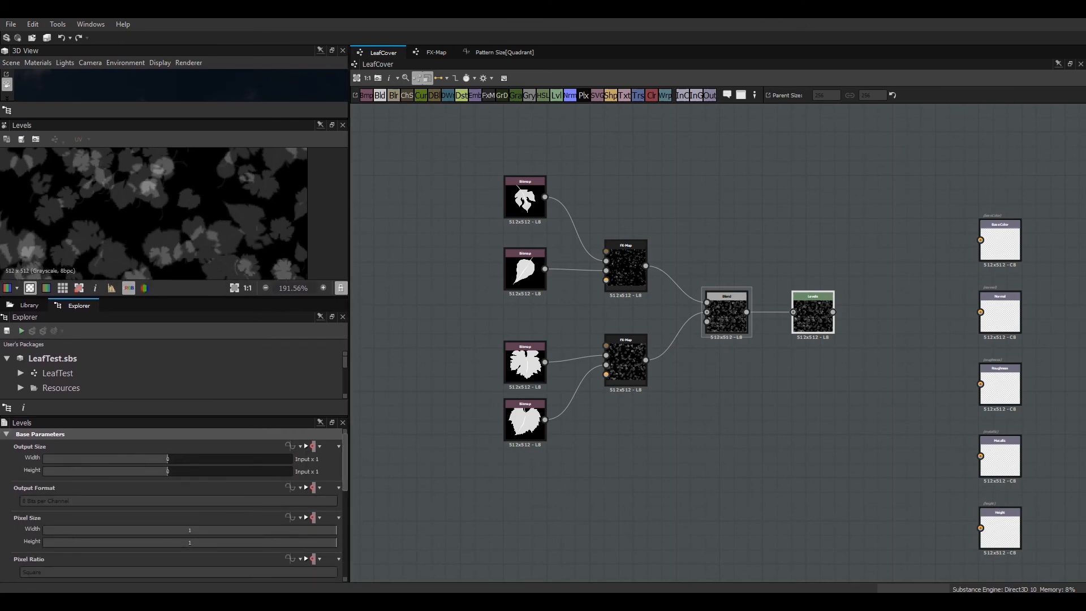
scroll(172, 503, "down", 8)
scroll(171, 503, "down", 1)
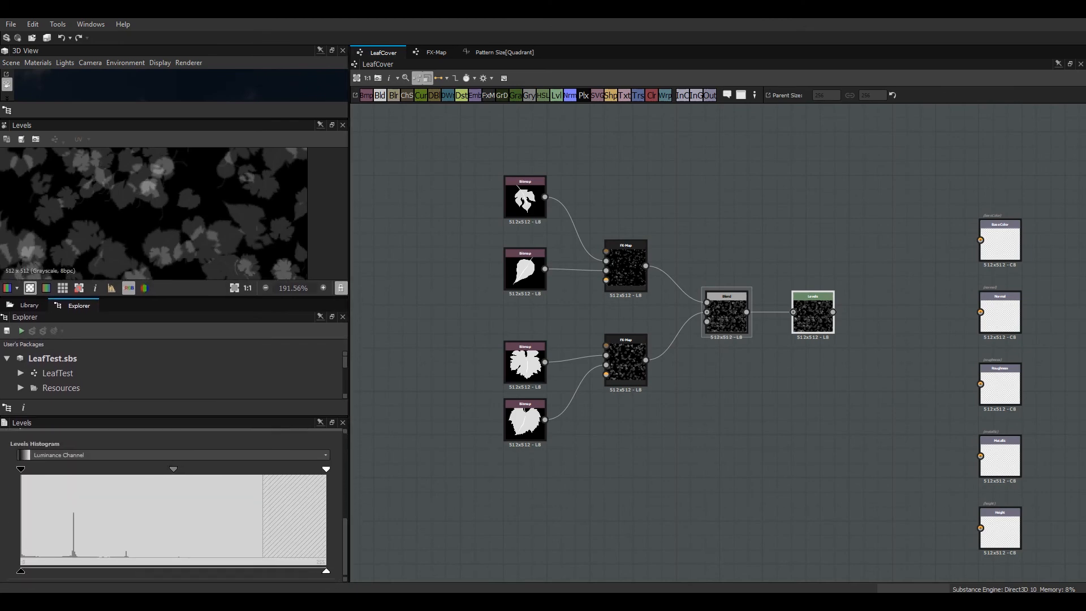
Lower the Levels node's white input point to the tall histogram peak, turning the leaves almost pure white on black.
left_click_drag(326, 468, 57, 469)
left_click_drag(134, 468, 44, 468)
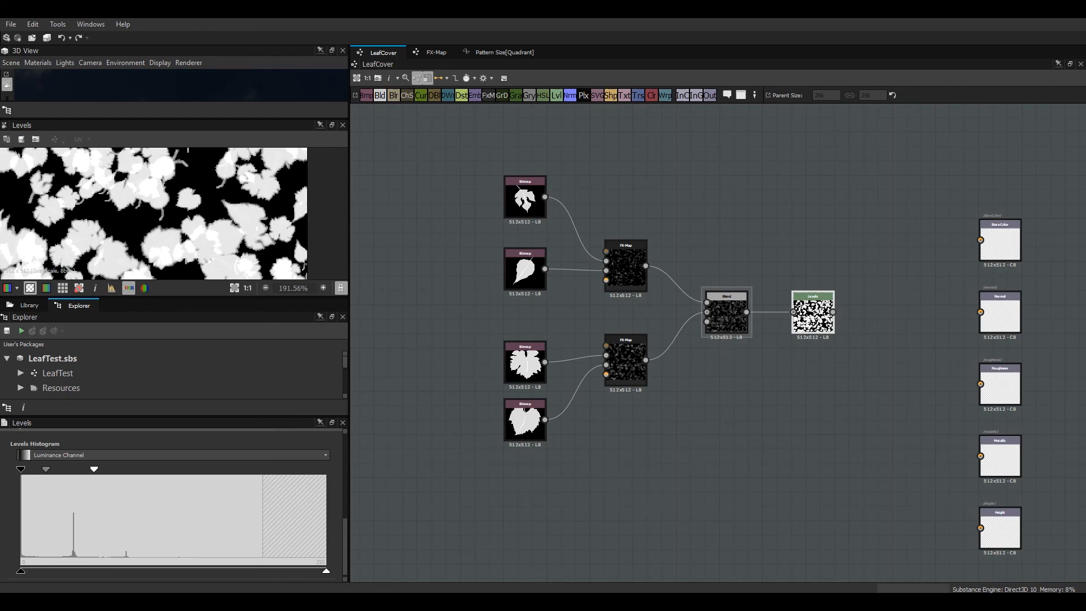
left_click_drag(94, 468, 75, 469)
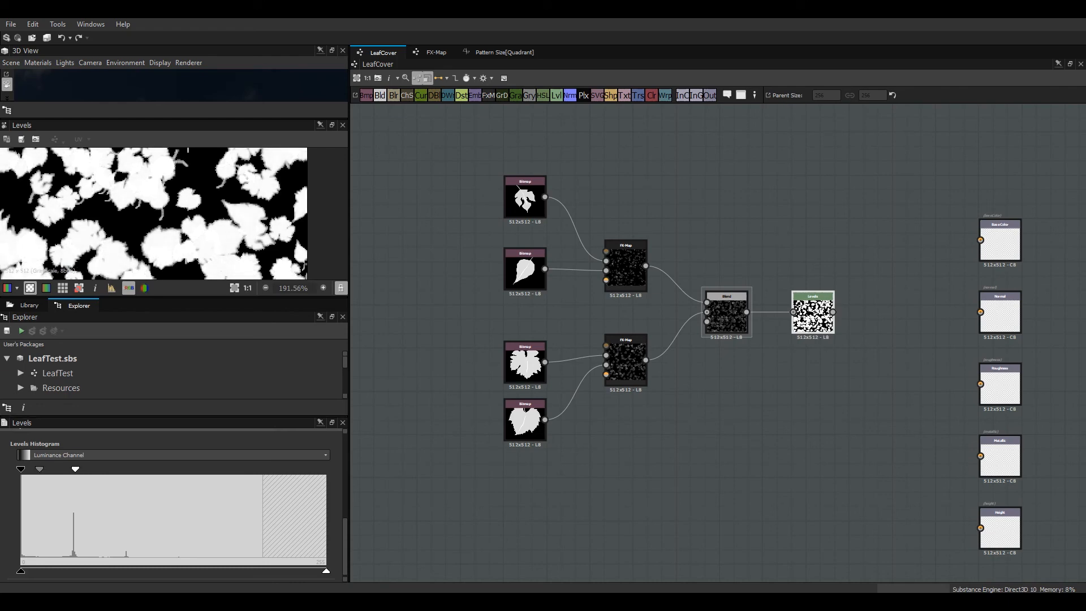
Enlarge the 2D preview and examine the Levels node's leaf mask, both as a whole and up close.
left_click_drag(349, 368, 652, 368)
left_click_drag(339, 296, 339, 422)
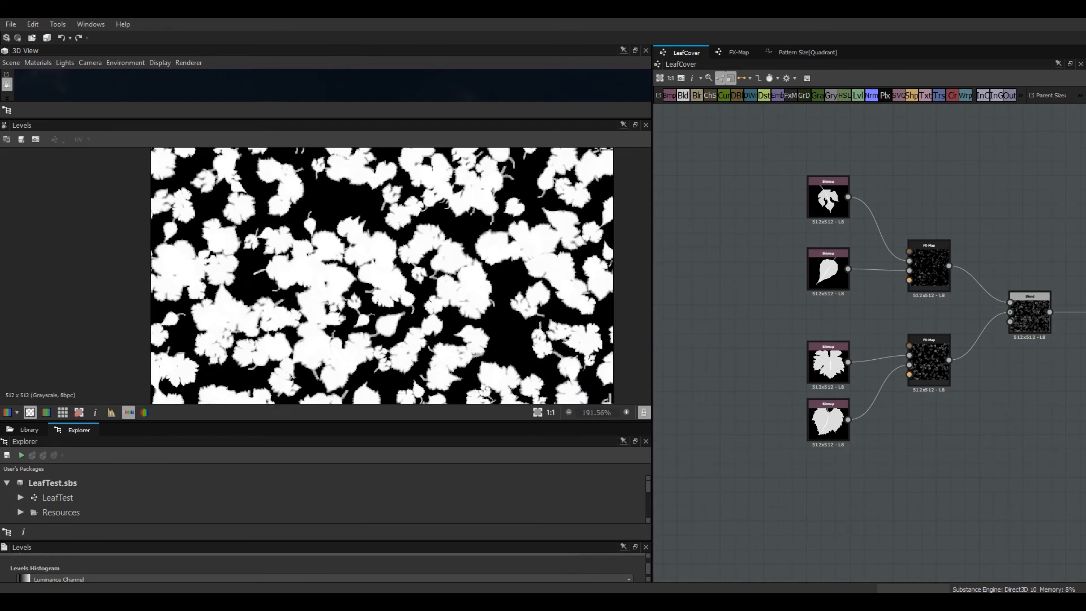
scroll(407, 251, "down", 4)
middle_click_drag(407, 251, 354, 303)
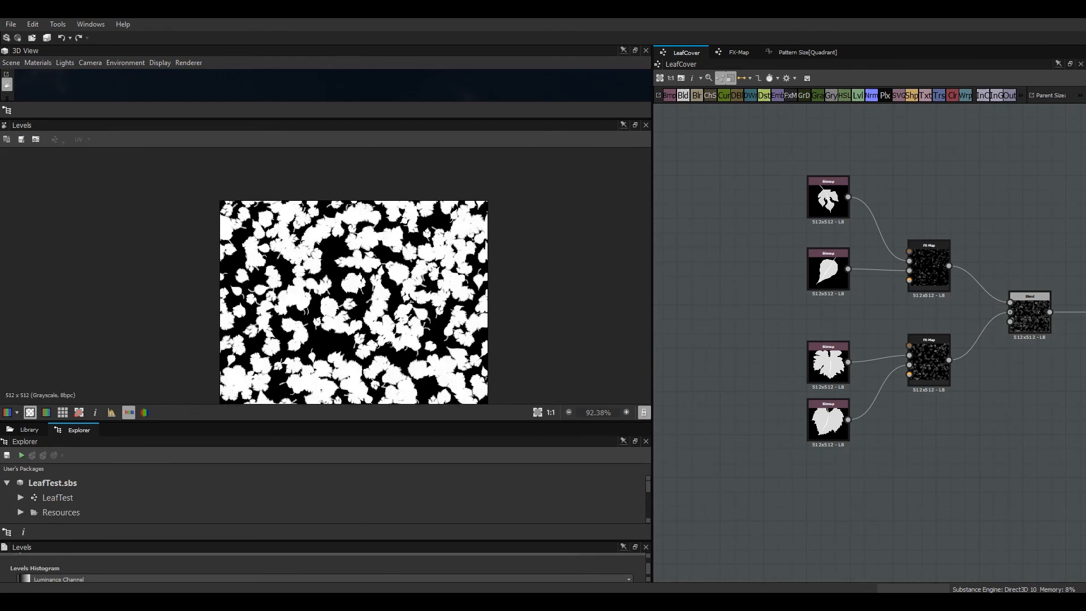
scroll(354, 303, "up", 4)
scroll(380, 277, "down", 3)
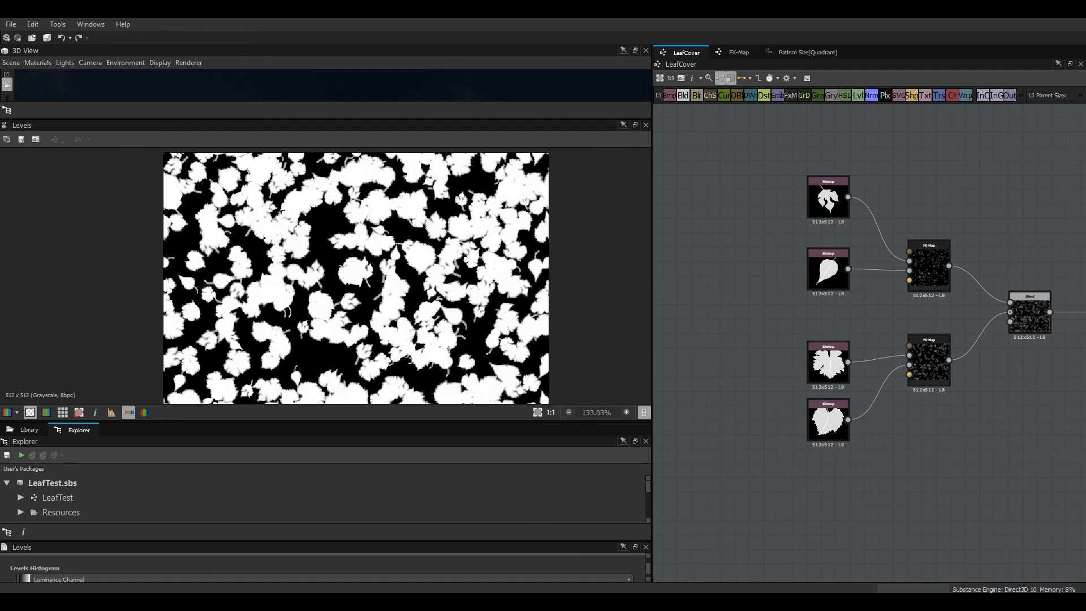
middle_click_drag(381, 277, 326, 270)
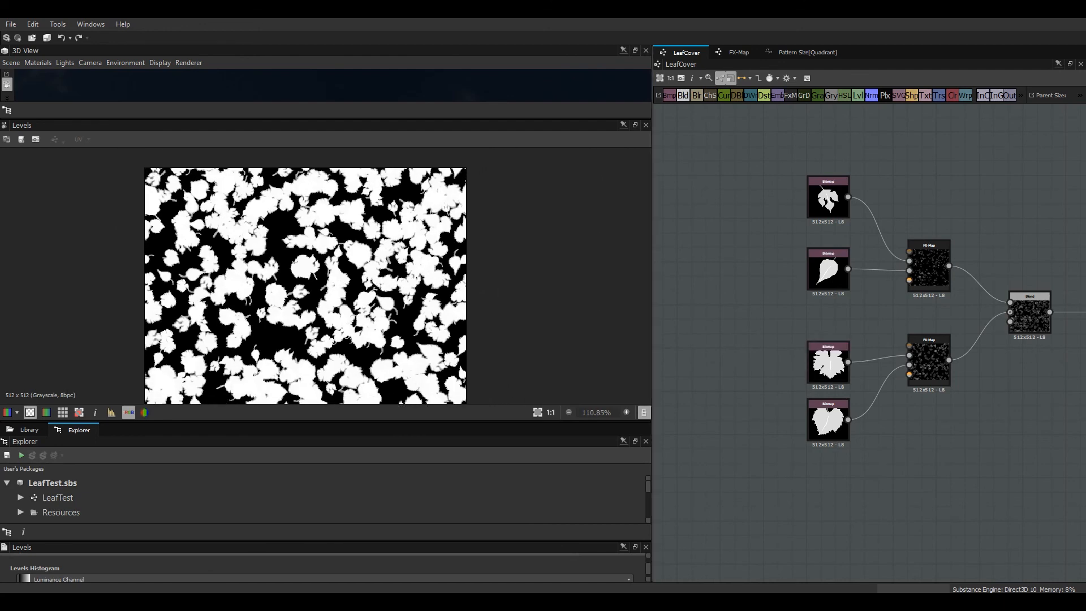
Widen the graph area again, move the whole leaf node network lower, and connect the Levels node to the BaseColor output.
left_click_drag(652, 294, 424, 294)
middle_click_drag(803, 396, 766, 381)
left_click_drag(521, 142, 890, 456)
left_click_drag(851, 301, 693, 416)
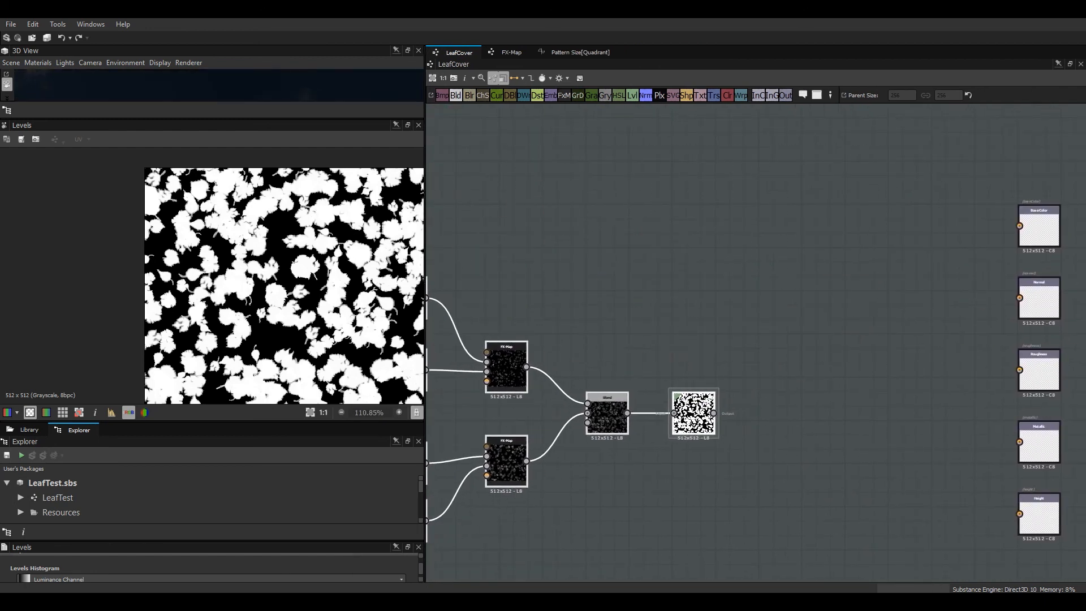
middle_click_drag(781, 362, 686, 367)
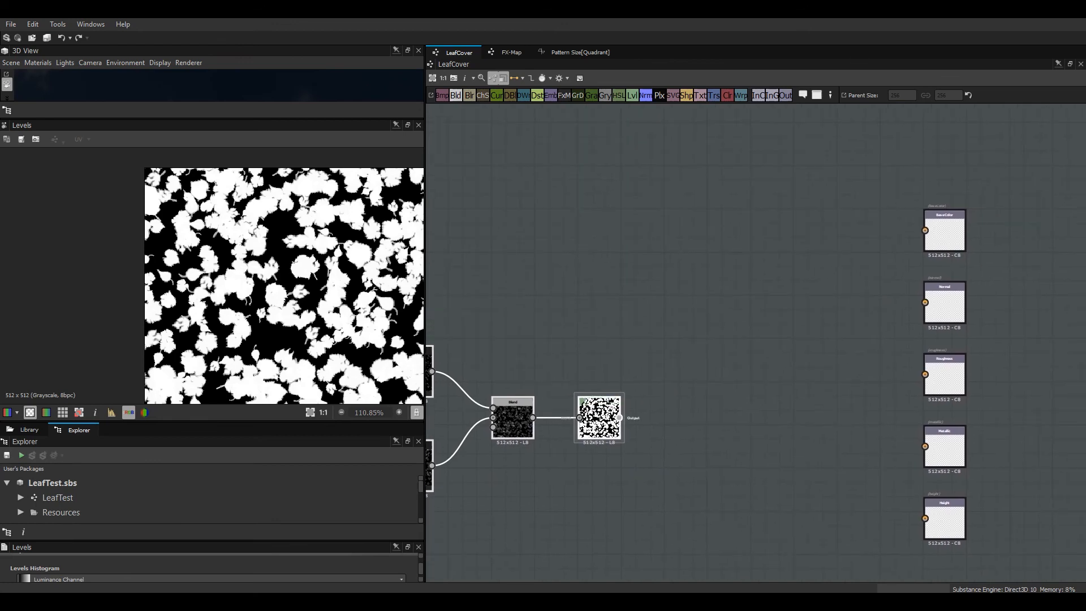
left_click_drag(620, 417, 925, 230)
Enlarge the 3D preview and examine the leaf mask on the plane from several angles and distances.
left_click_drag(226, 119, 227, 345)
scroll(219, 198, "down", 10)
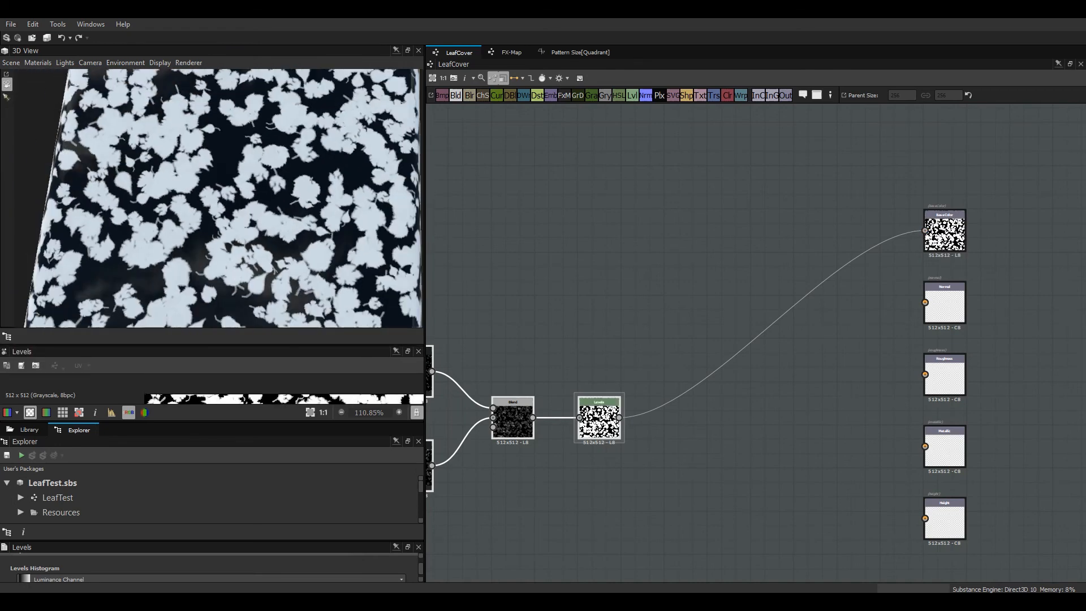
mouse_move(219, 198)
left_mouse_down()
mouse_move(249, 158)
mouse_move(215, 187)
left_mouse_up()
middle_click_drag(226, 271, 218, 202)
scroll(219, 198, "up", 5)
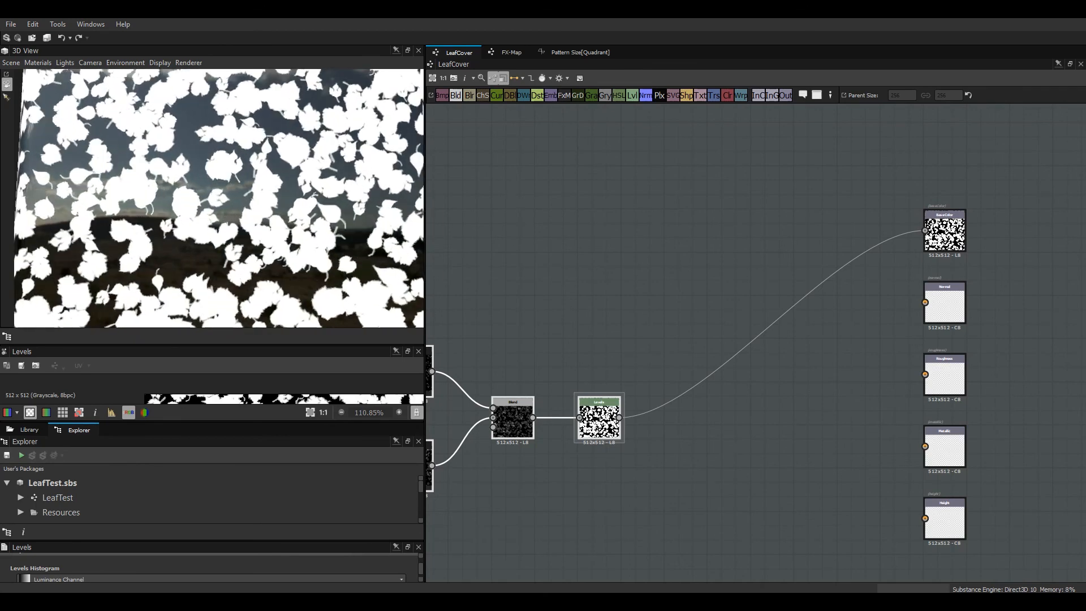
mouse_move(219, 198)
left_mouse_down()
mouse_move(243, 249)
mouse_move(289, 246)
mouse_move(223, 181)
left_mouse_up()
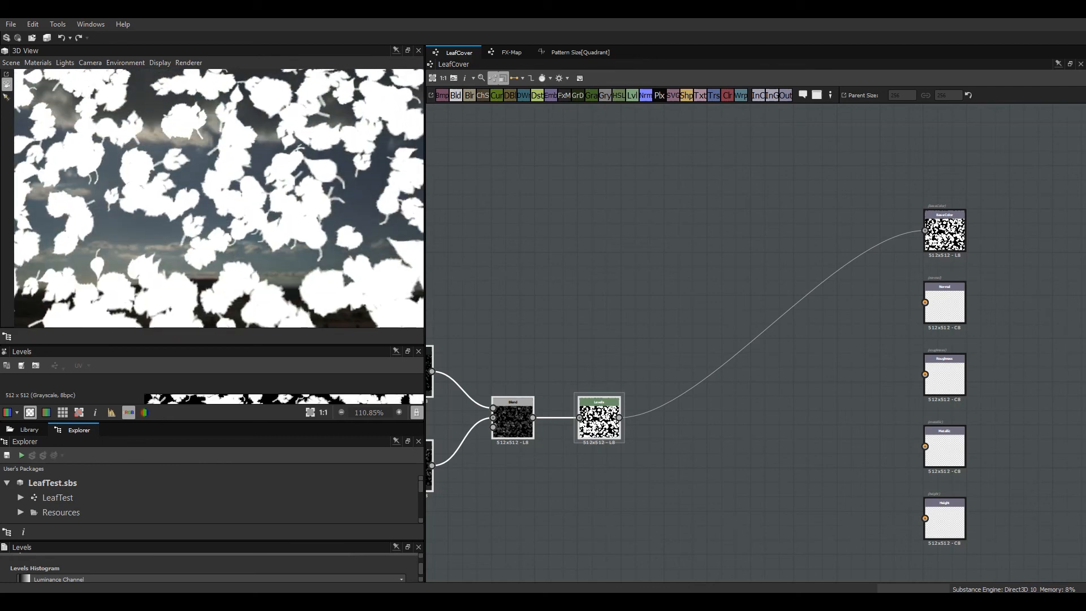
left_click_drag(224, 181, 270, 237)
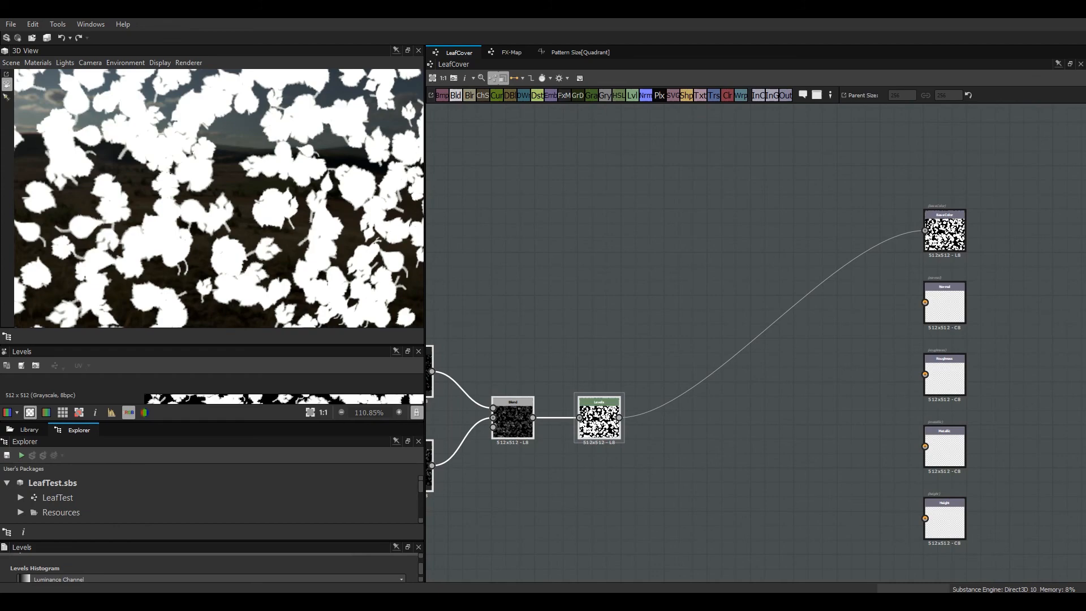
scroll(219, 198, "down", 3)
left_click_drag(219, 170, 184, 165)
scroll(218, 198, "down", 3)
scroll(218, 198, "up", 1)
scroll(219, 198, "down", 3)
middle_click_drag(220, 227, 273, 147)
left_click_drag(274, 147, 252, 163)
scroll(261, 198, "up", 2)
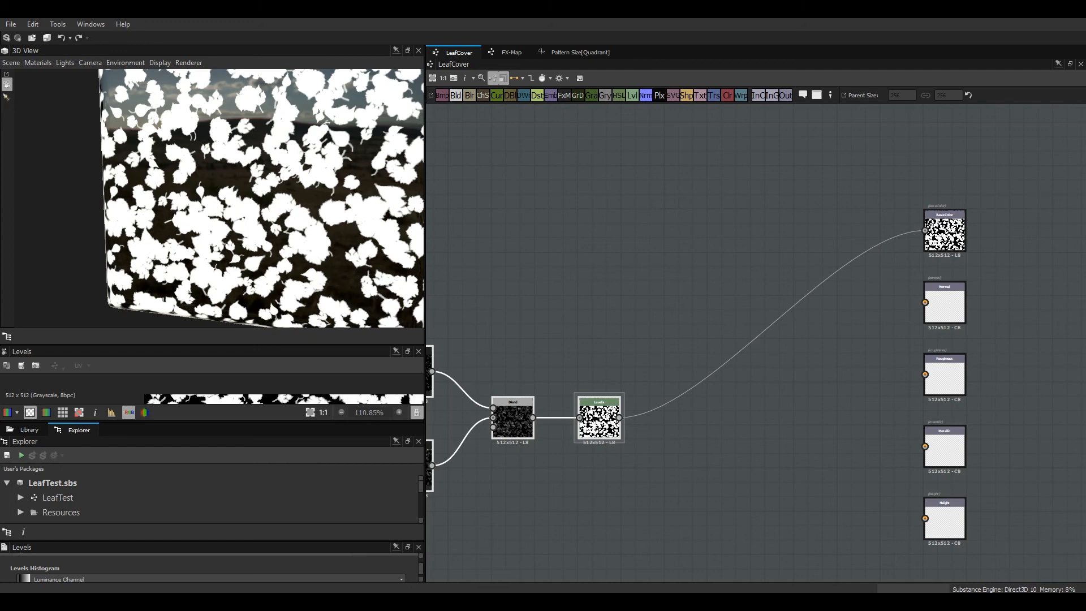
Review the node chain from the leaf Bitmaps to the Levels node and fit the whole graph in view.
middle_click_drag(678, 362, 929, 304)
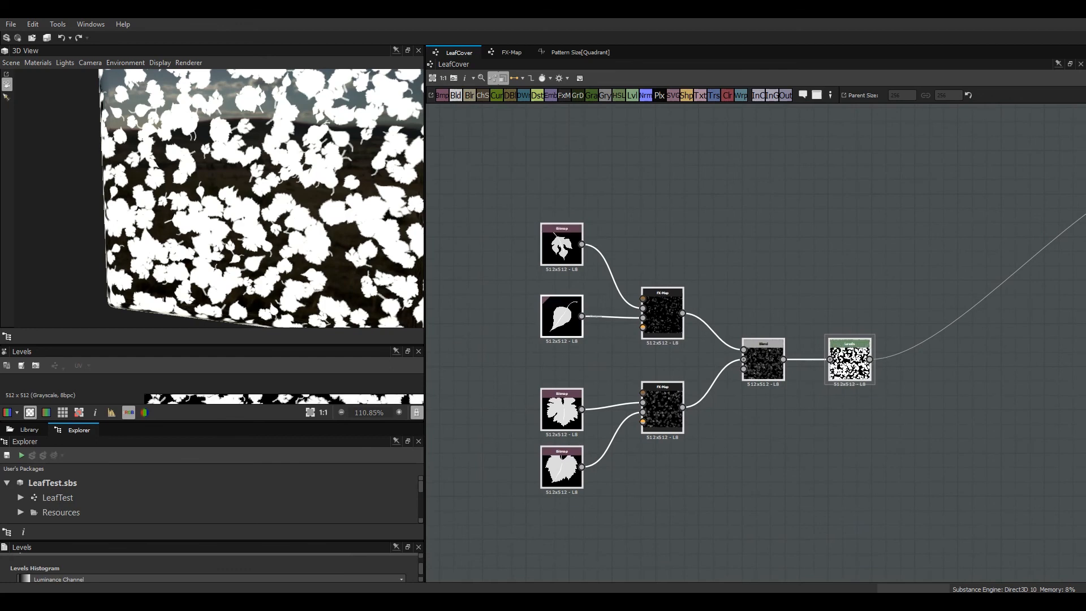
scroll(563, 316, "up", 3)
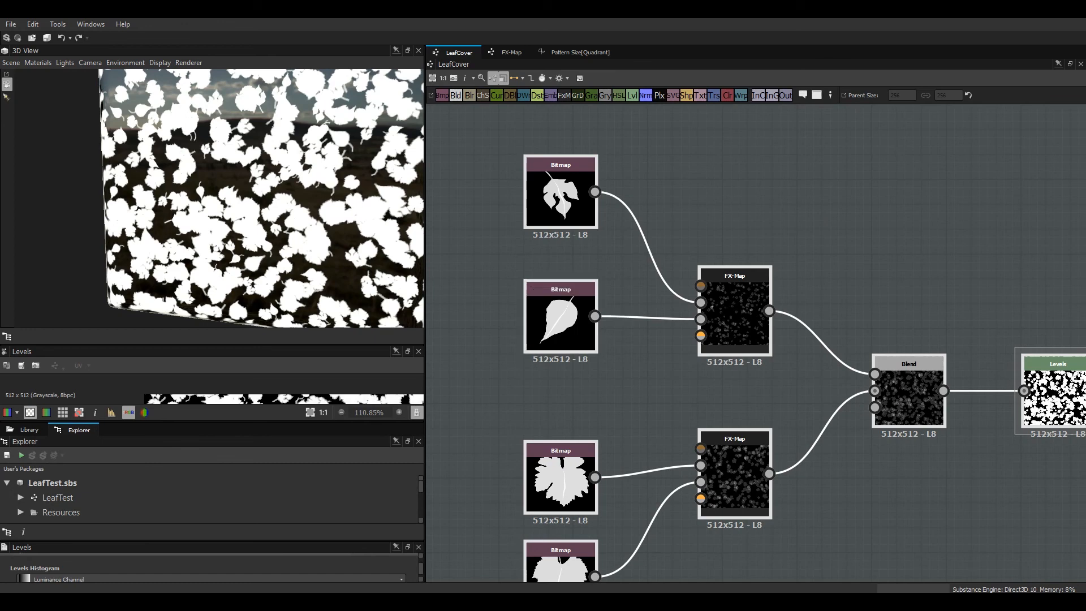
middle_click_drag(882, 345, 600, 262)
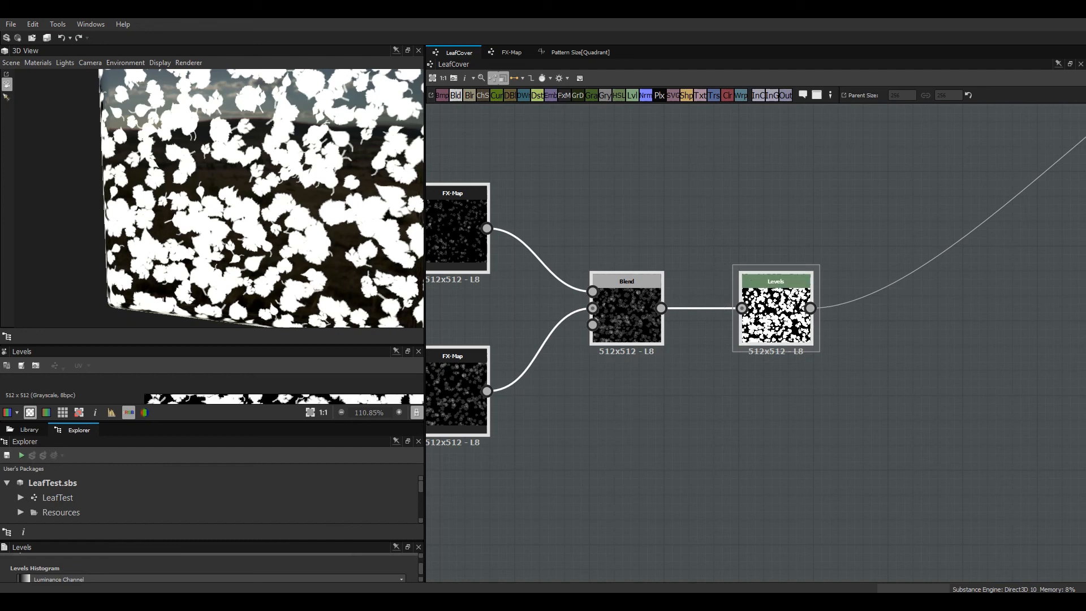
key("f")
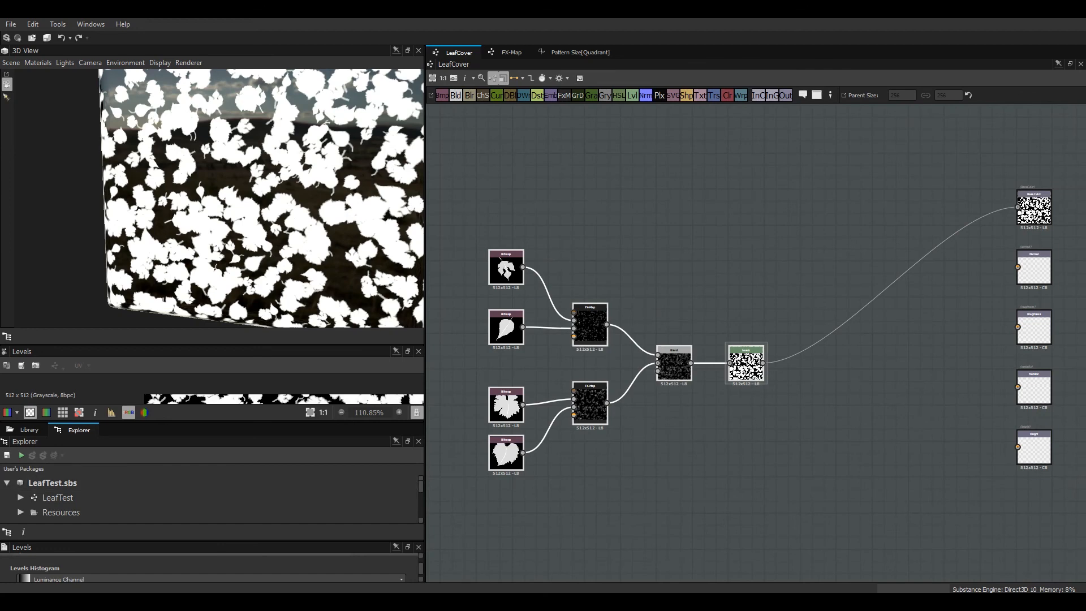
Search the library for "noise" and enlarge the results area to look over the available noise textures.
left_click_drag(212, 540, 212, 453)
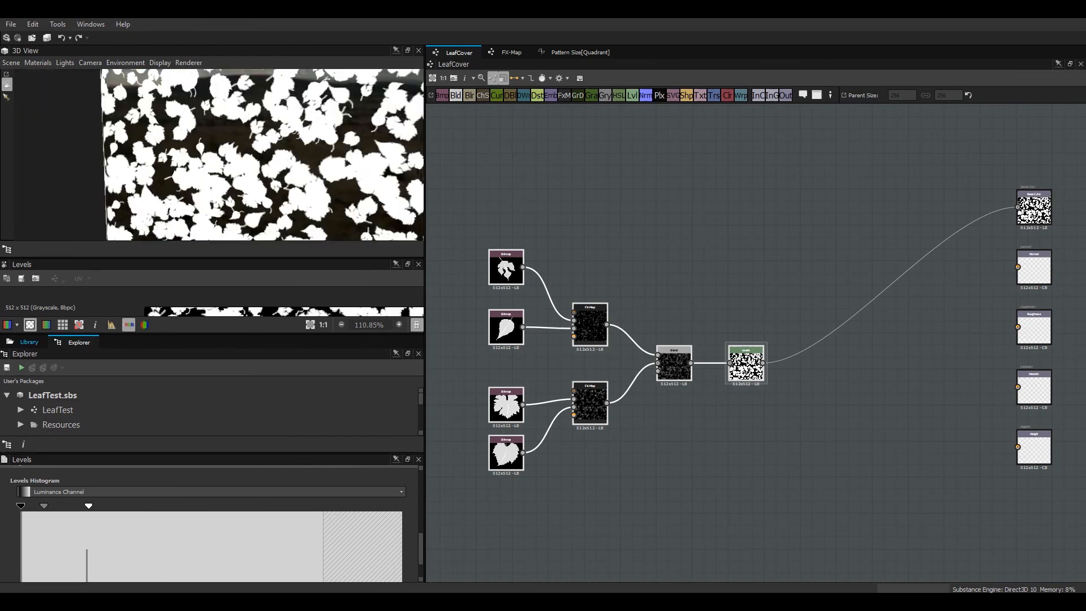
left_click(29, 342)
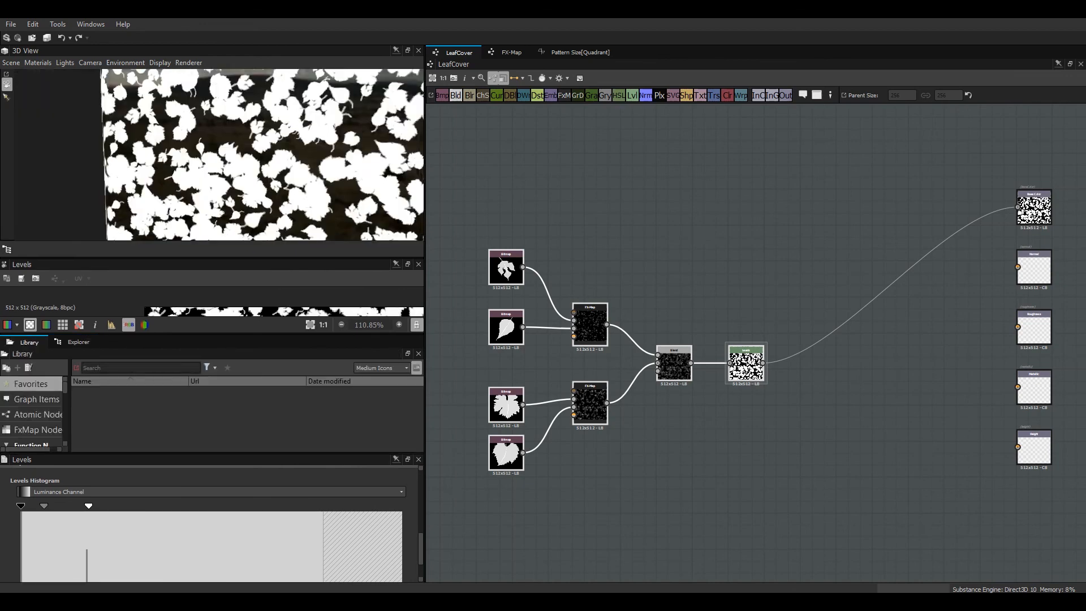
type("noise")
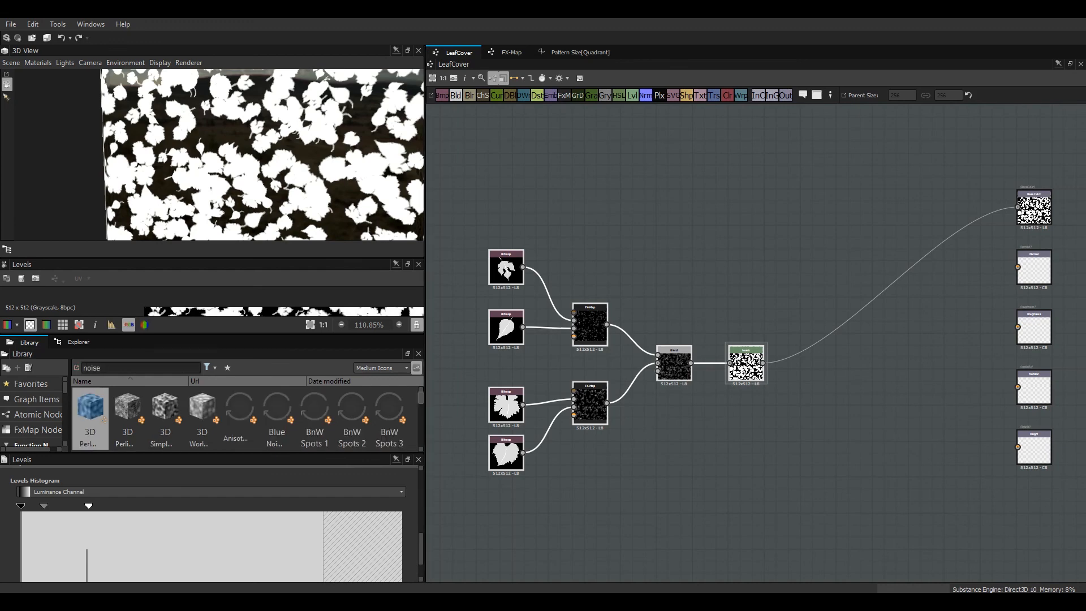
left_click_drag(390, 453, 390, 511)
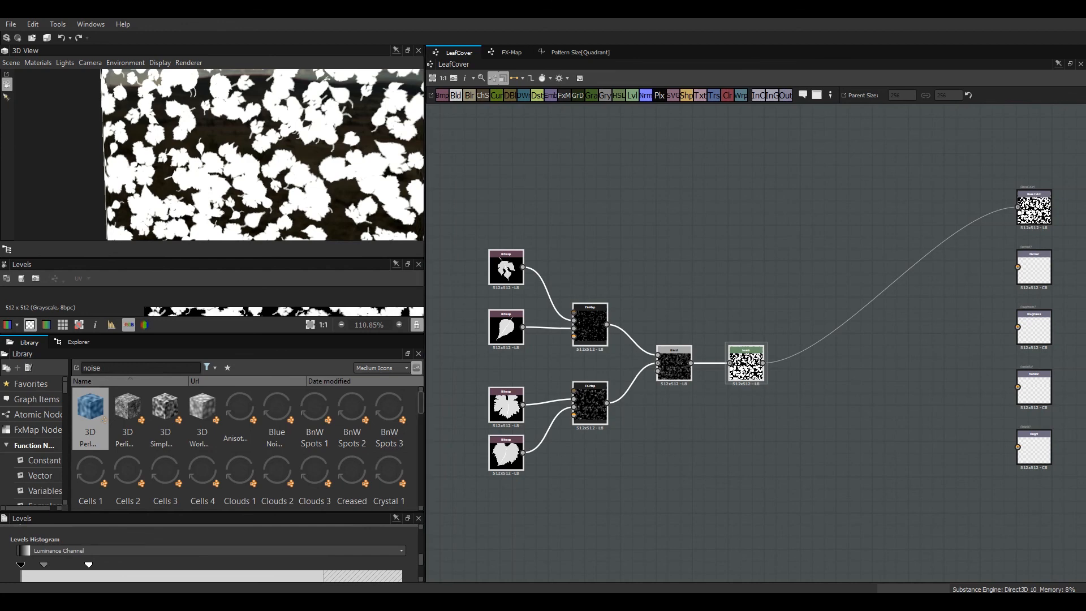
scroll(247, 446, "down", 1)
scroll(91, 418, "up", 1)
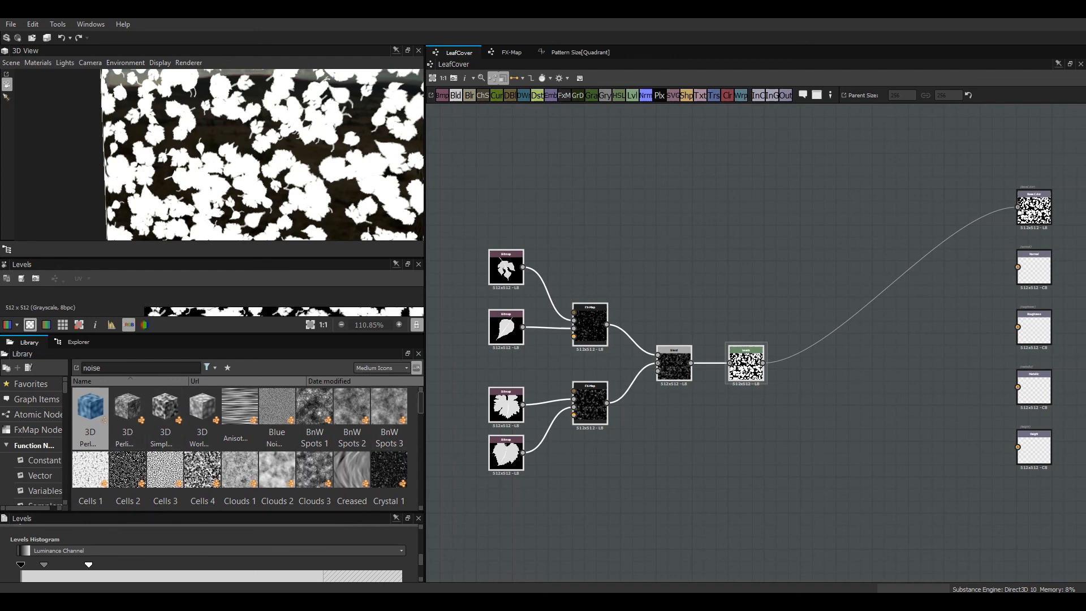
Add the BnW Spots 1 noise to the graph below the leaf network and enlarge its 2D preview.
scroll(239, 448, "down", 1)
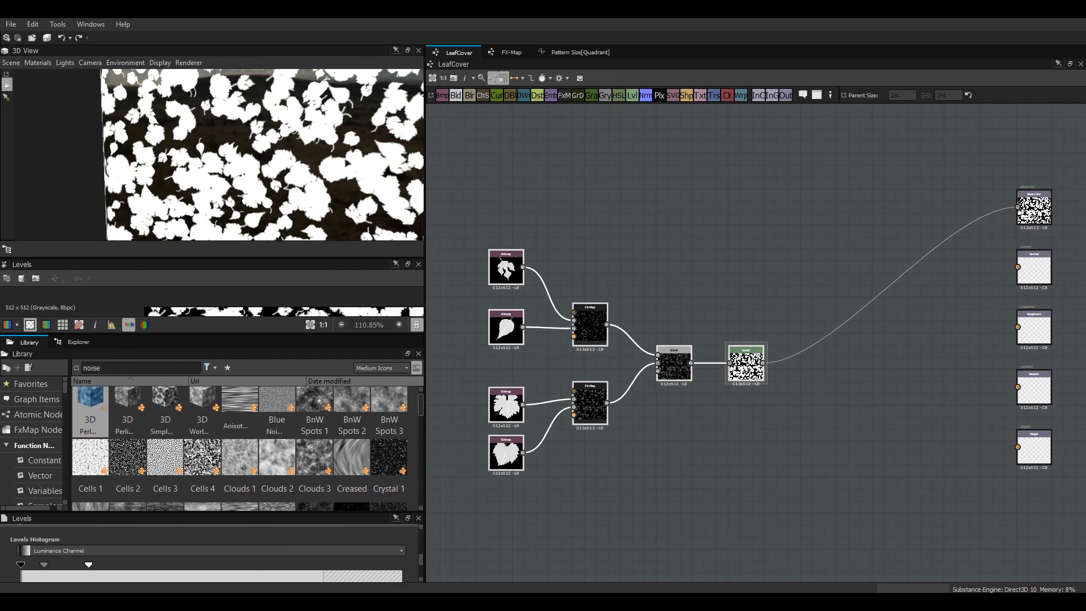
scroll(239, 448, "down", 6)
scroll(239, 448, "up", 7)
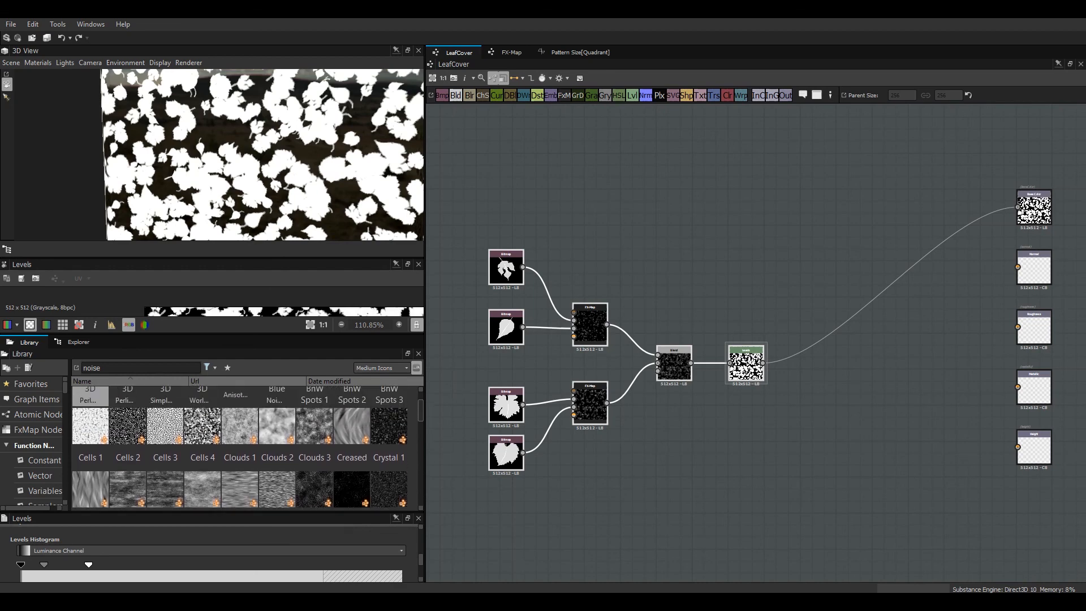
left_click(314, 419)
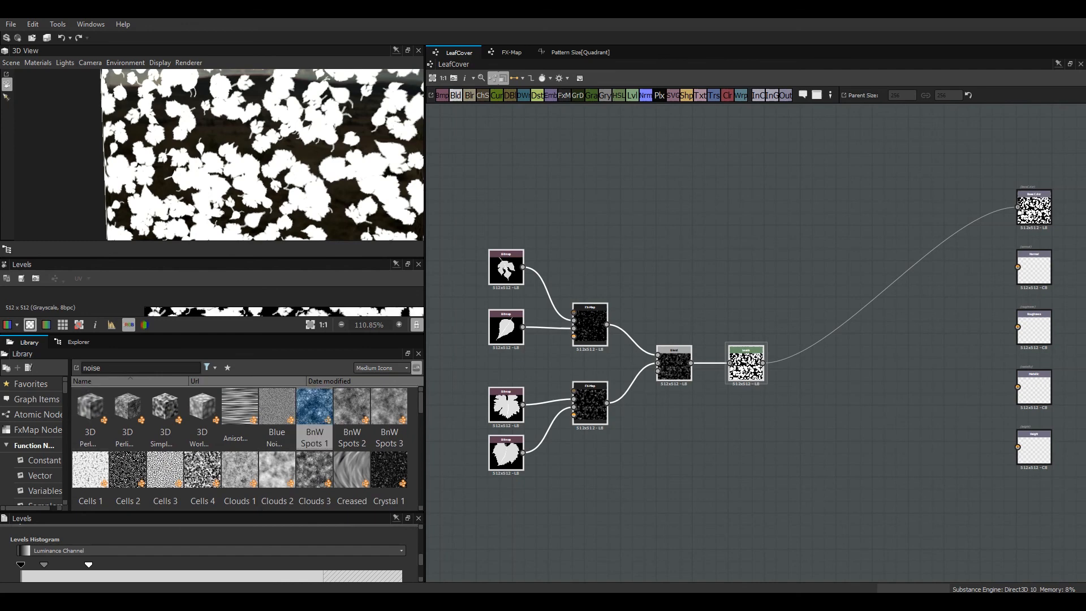
left_click_drag(314, 418, 638, 495)
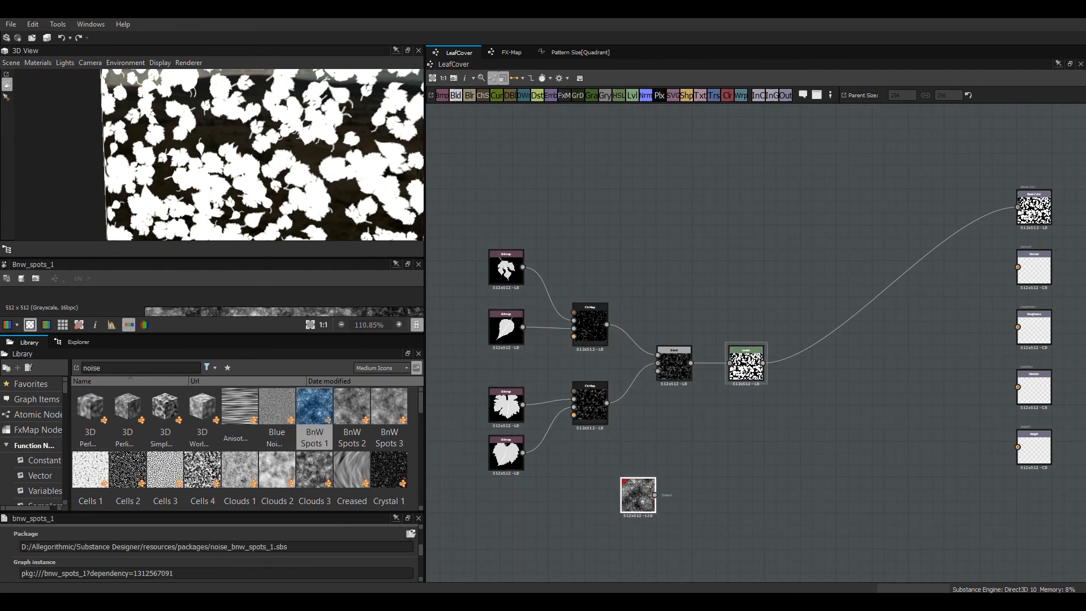
left_click_drag(238, 333, 239, 421)
scroll(239, 354, "up", 4)
scroll(238, 354, "down", 1)
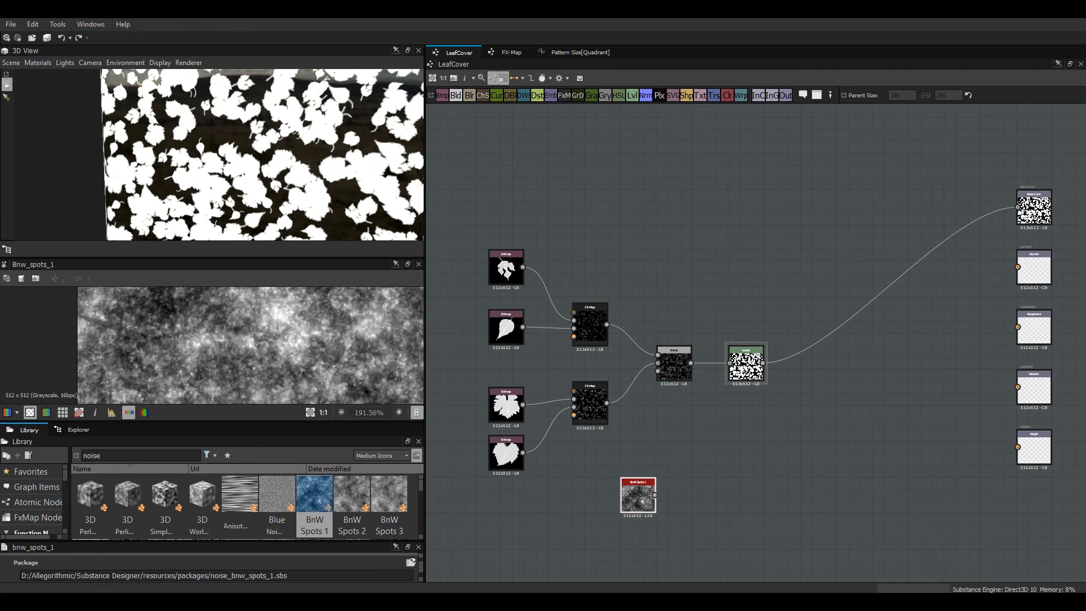
left_click_drag(638, 495, 577, 519)
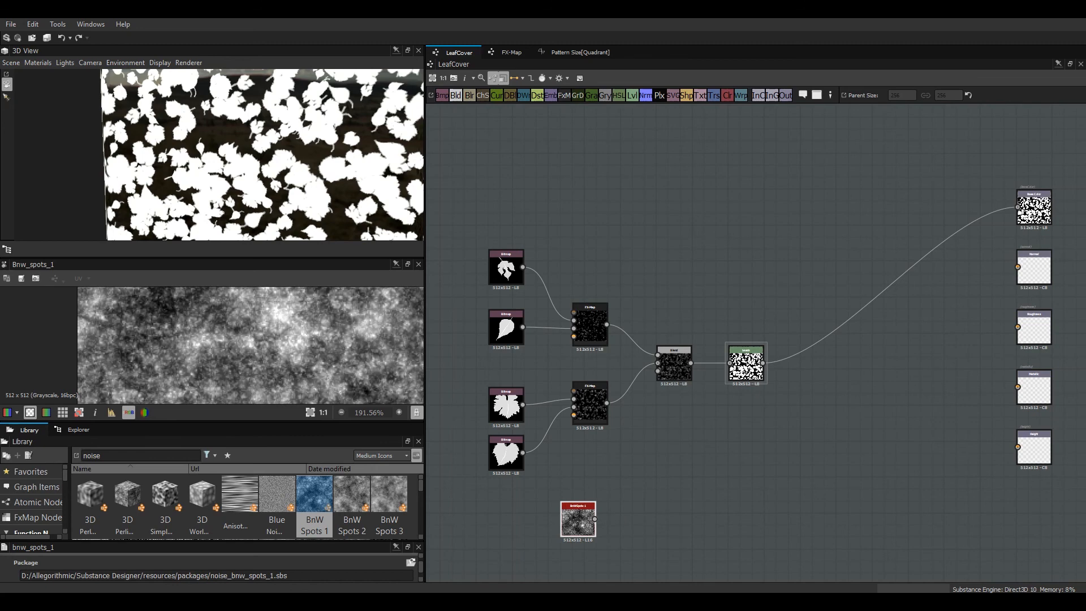
Feed the BnW Spots 1 noise into a new Transformation 2D node and apply a 25% stretch in width and height.
left_click(714, 95)
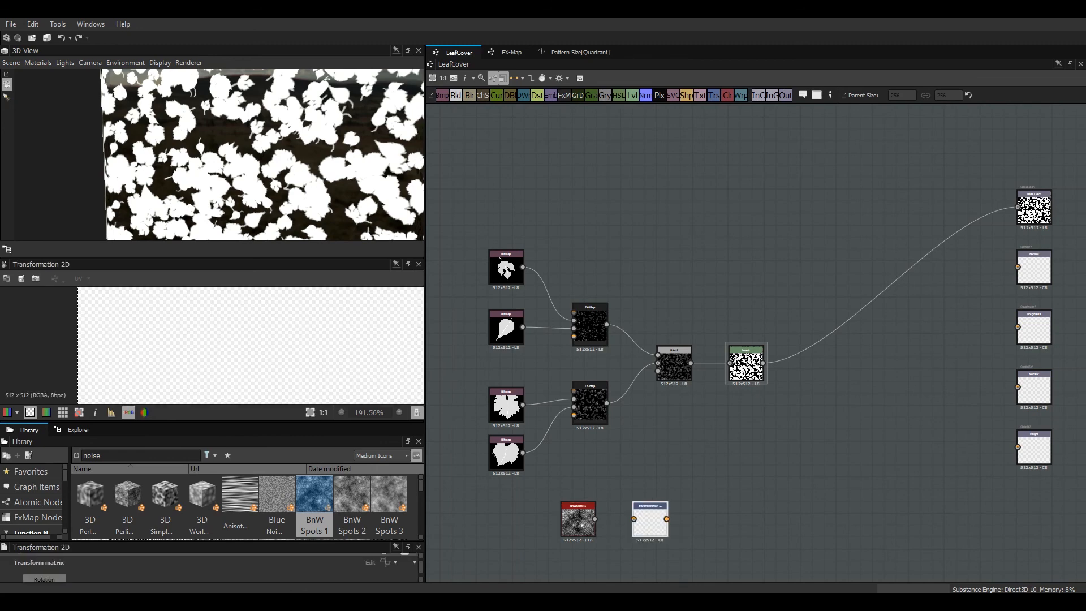
left_click_drag(595, 519, 633, 518)
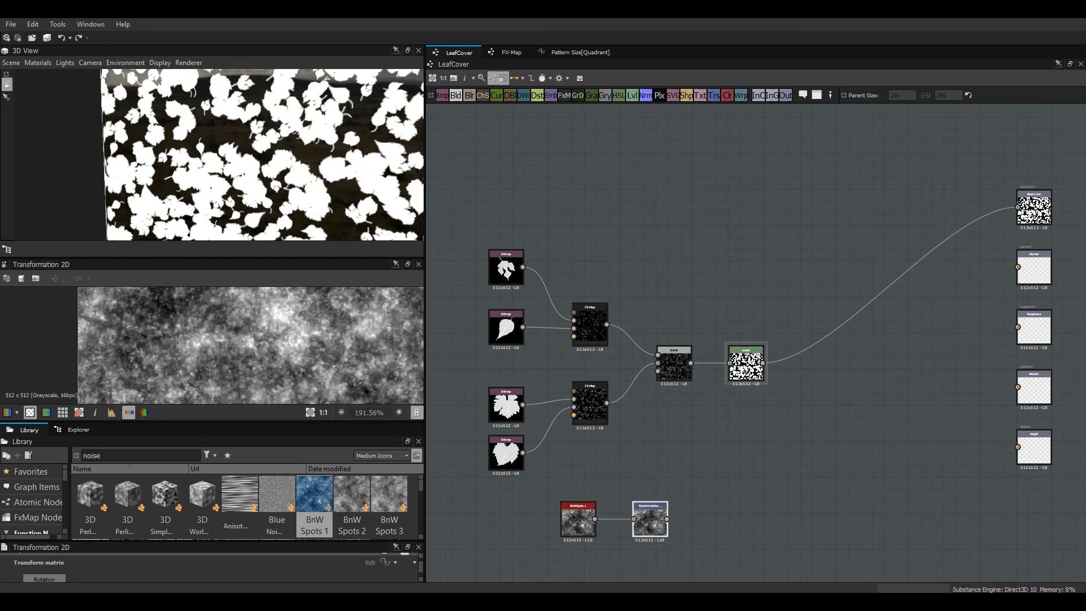
left_click_drag(199, 541, 199, 416)
left_click_drag(86, 523, 47, 523)
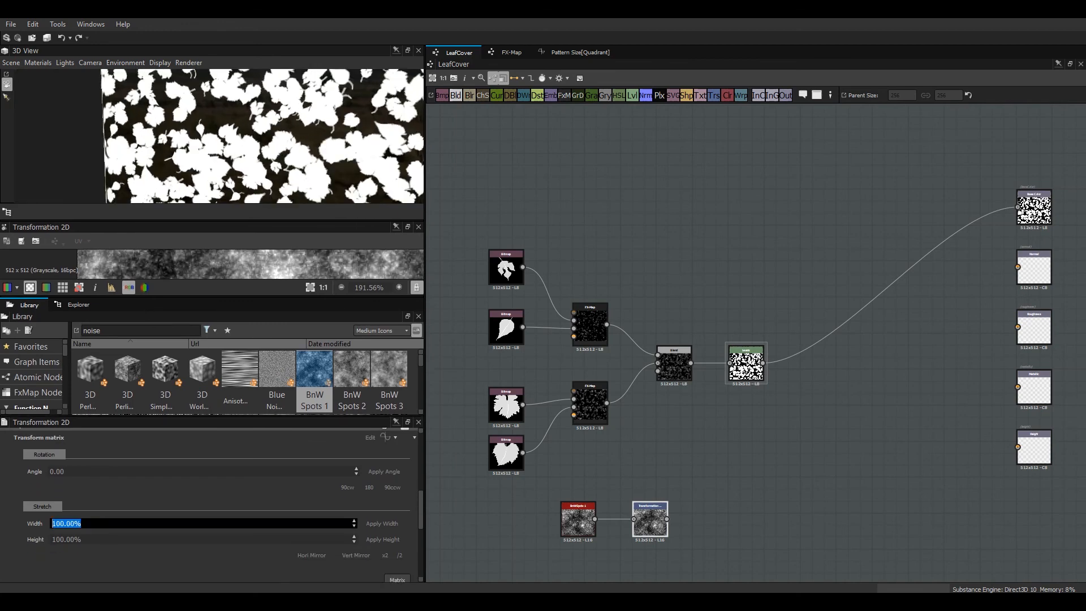
type("25%")
key("Tab")
type("25%")
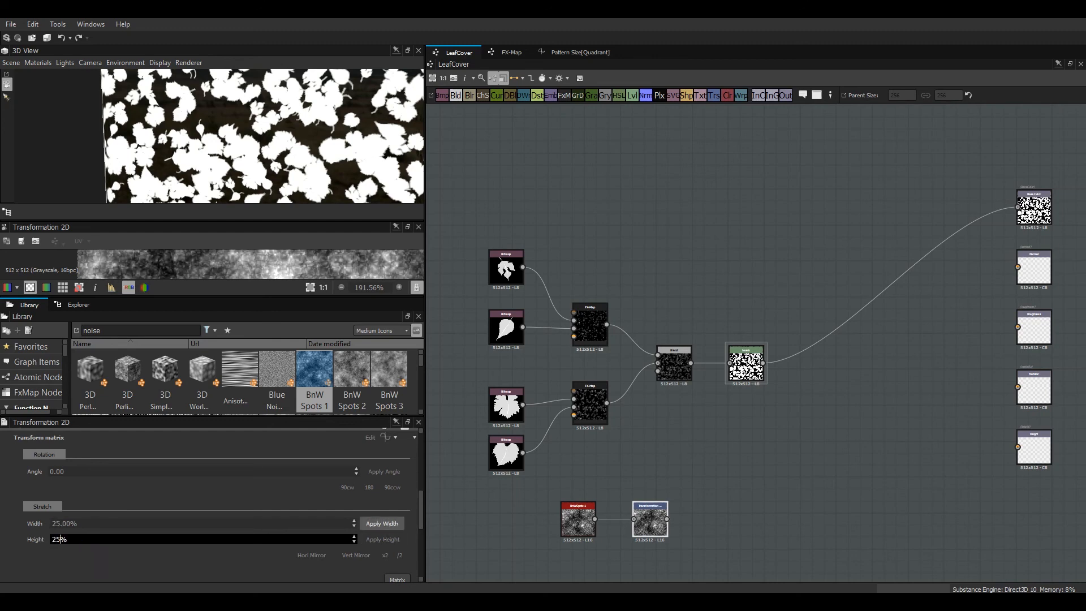
left_click(383, 539)
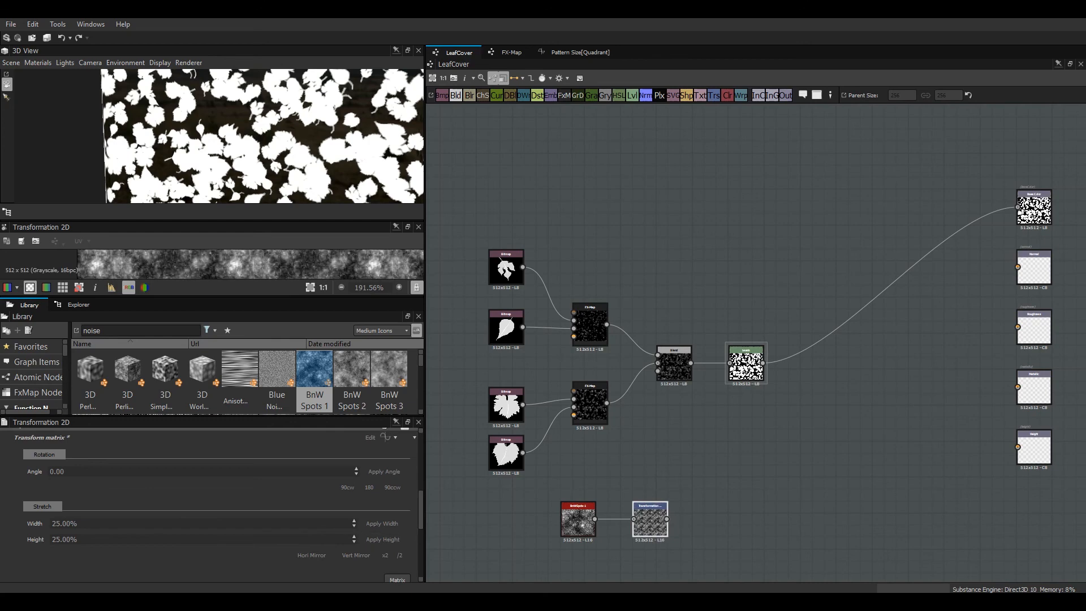
Add a Blend node with the leaf Levels as foreground and the transformed noise as opacity, placed beside the Levels node.
key("ctrl+v")
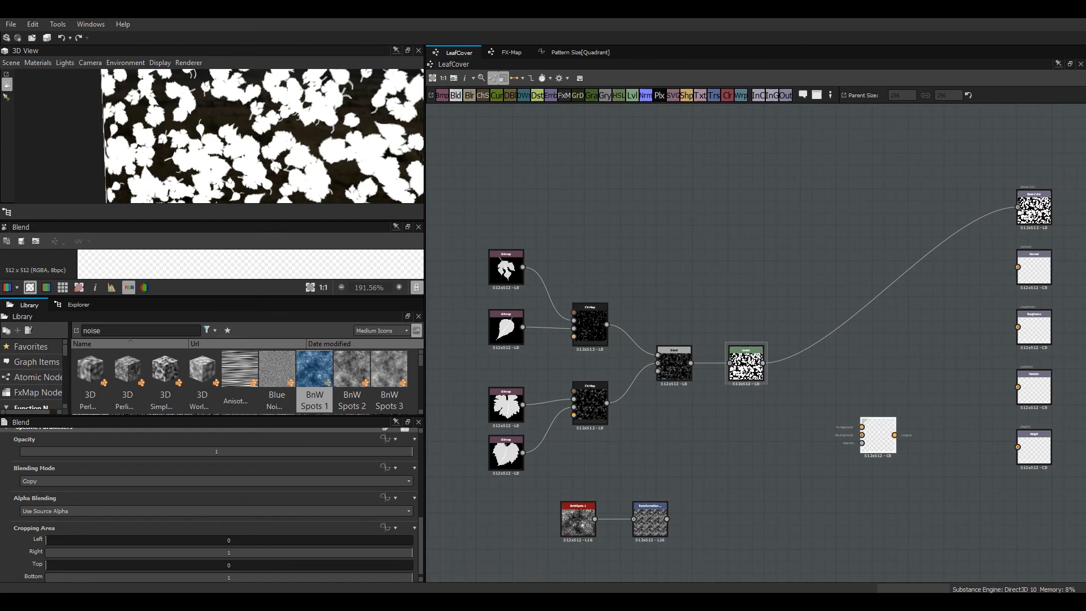
left_click_drag(667, 519, 859, 417)
left_click_drag(762, 362, 850, 402)
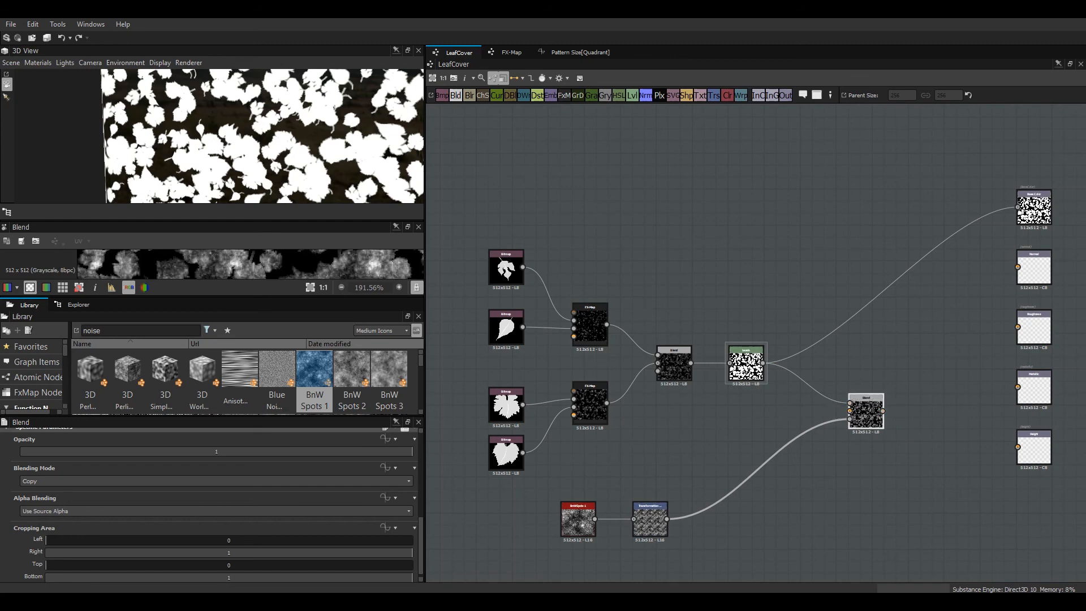
left_click_drag(324, 297, 324, 423)
left_click(866, 413)
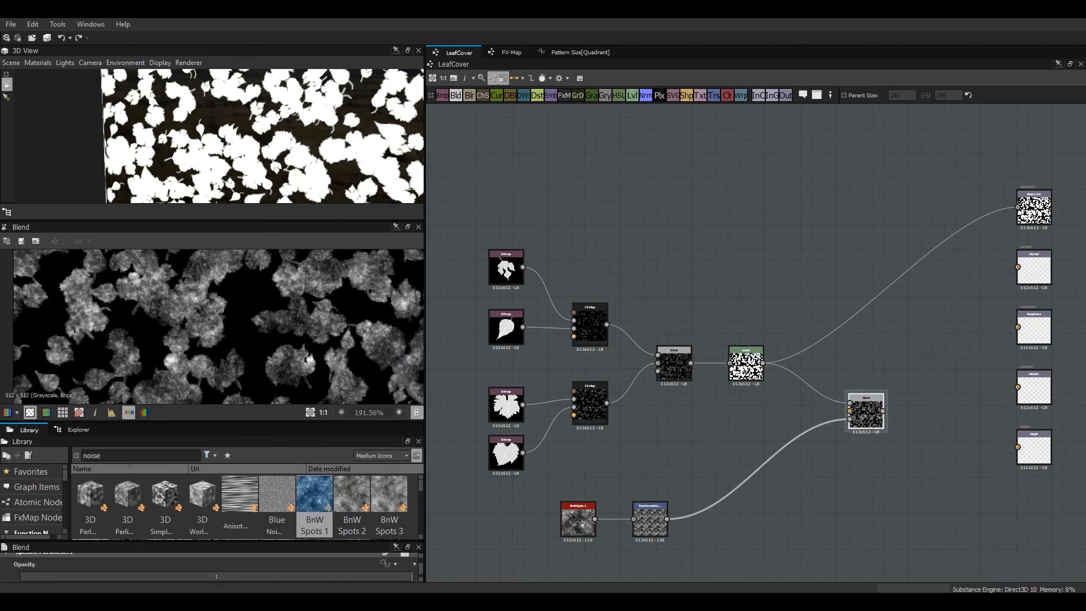
left_click_drag(746, 365, 757, 365)
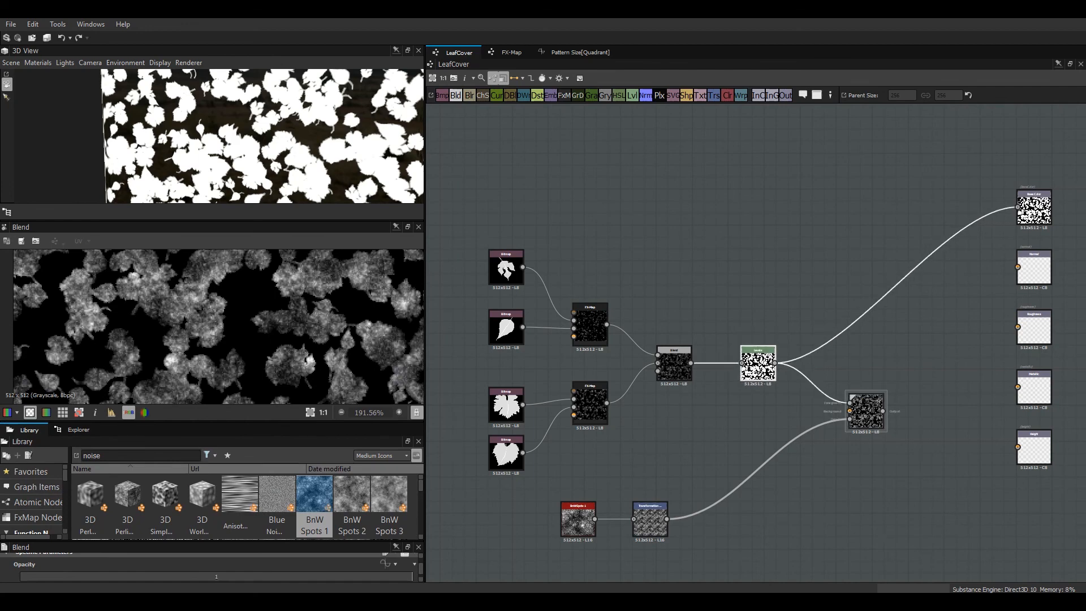
left_click_drag(866, 412, 842, 387)
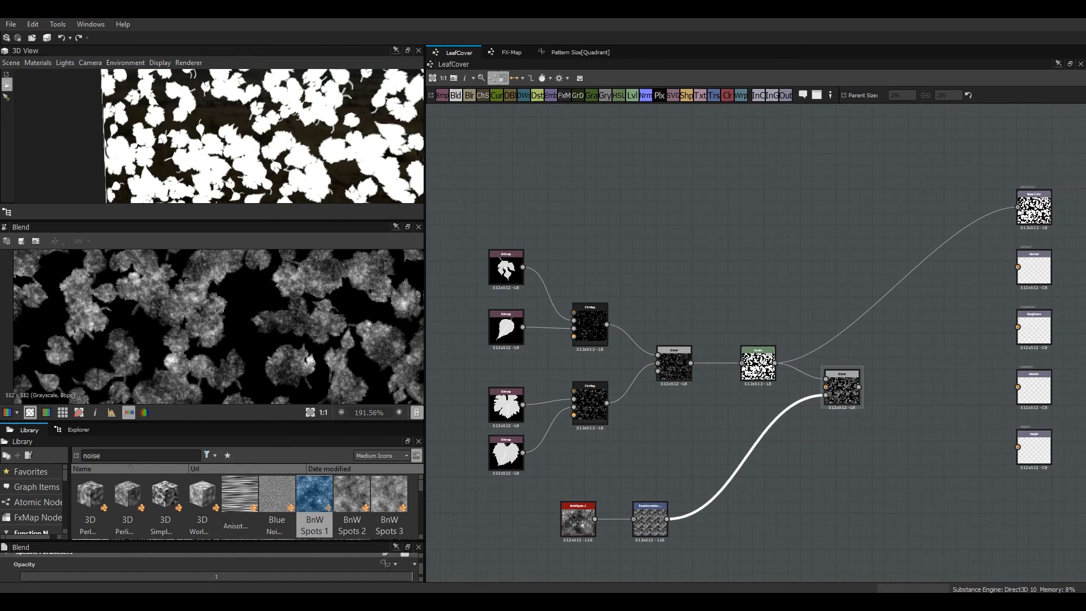
Insert a Levels node between the Transformation 2D and Blend nodes and preview the Blend result.
key("l")
left_click_drag(747, 453, 721, 507)
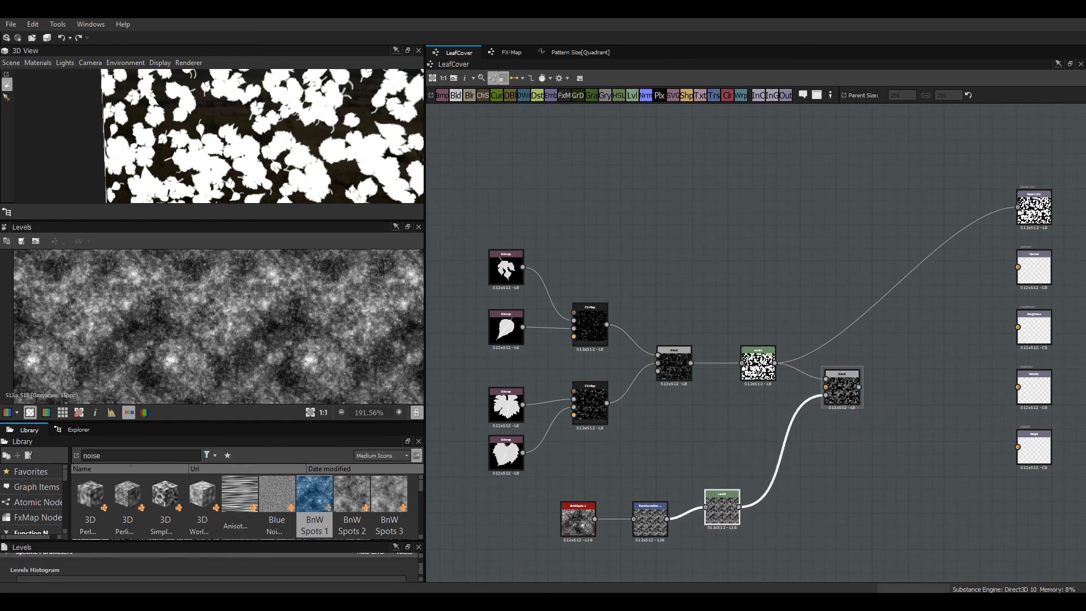
double_click(842, 389)
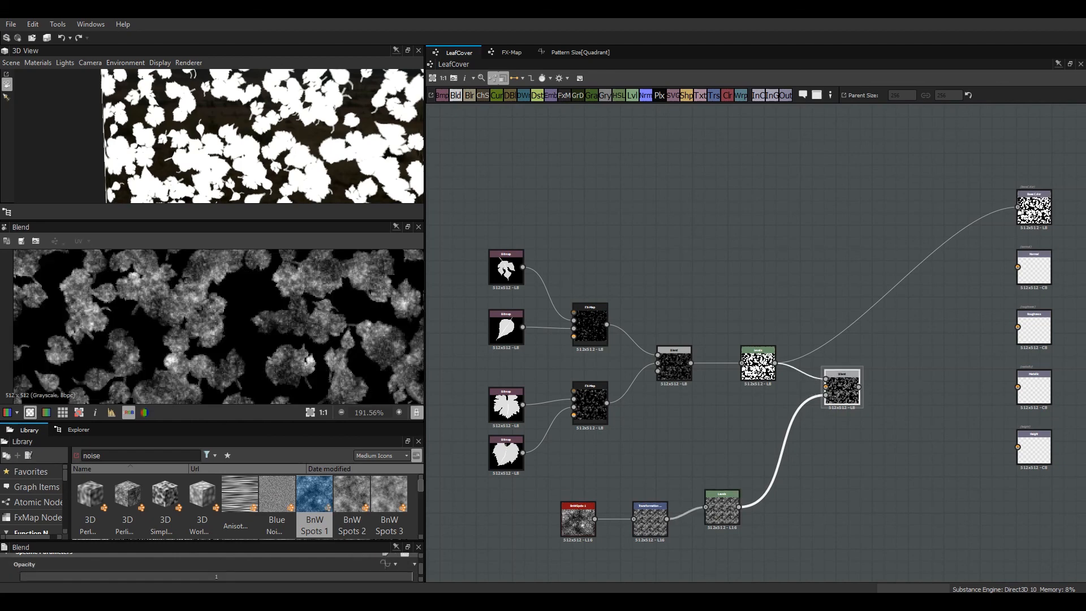
Lower the white input point of the noise Levels strongly so that the noise only erodes parts of the leaves.
scroll(243, 506, "down", 1)
scroll(239, 506, "down", 2)
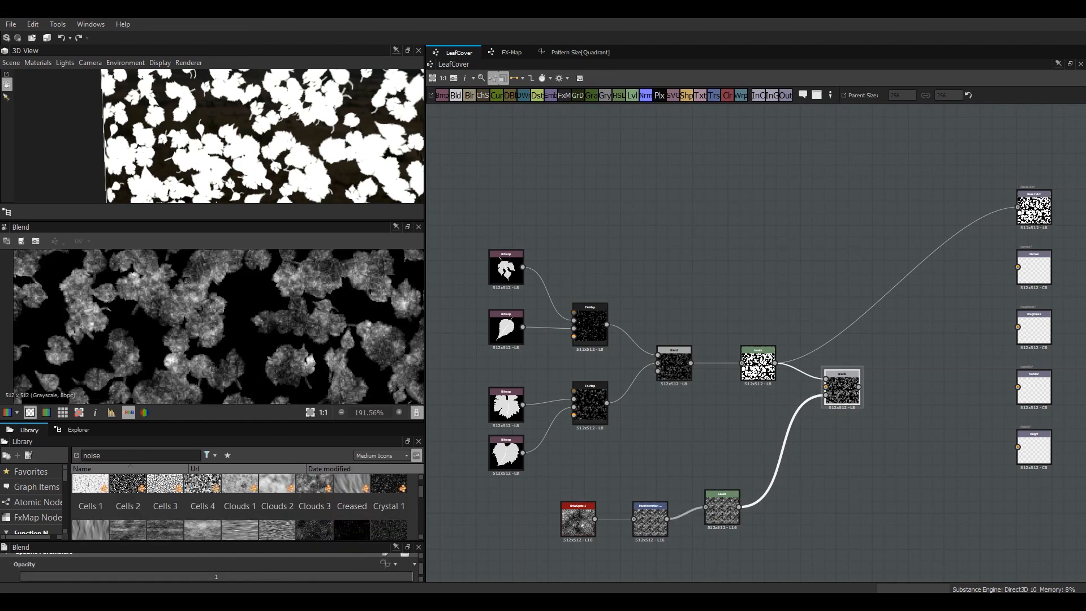
left_click_drag(212, 541, 212, 461)
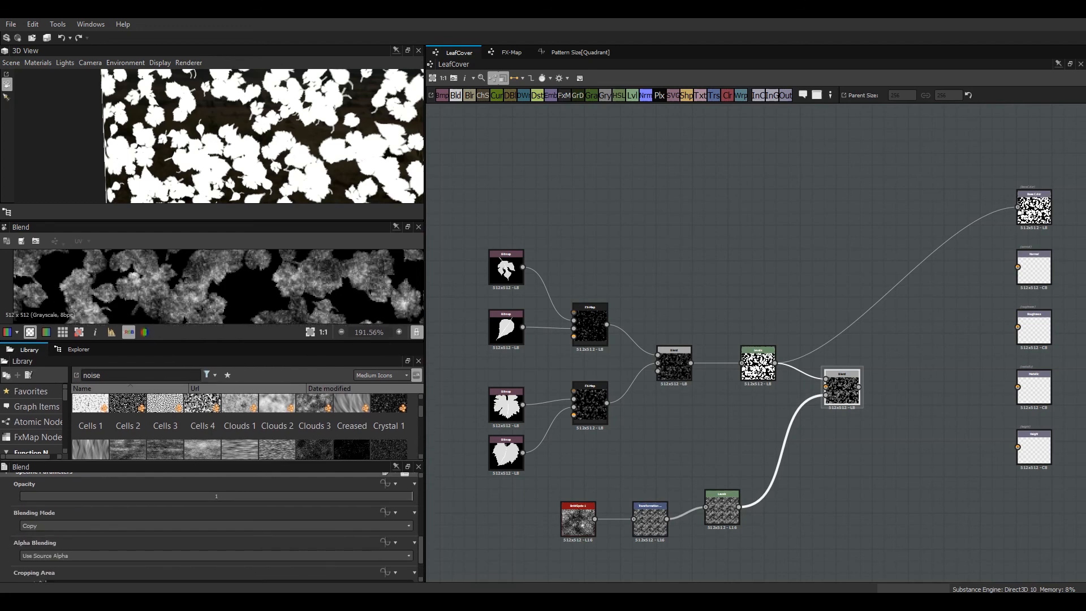
scroll(215, 526, "down", 3)
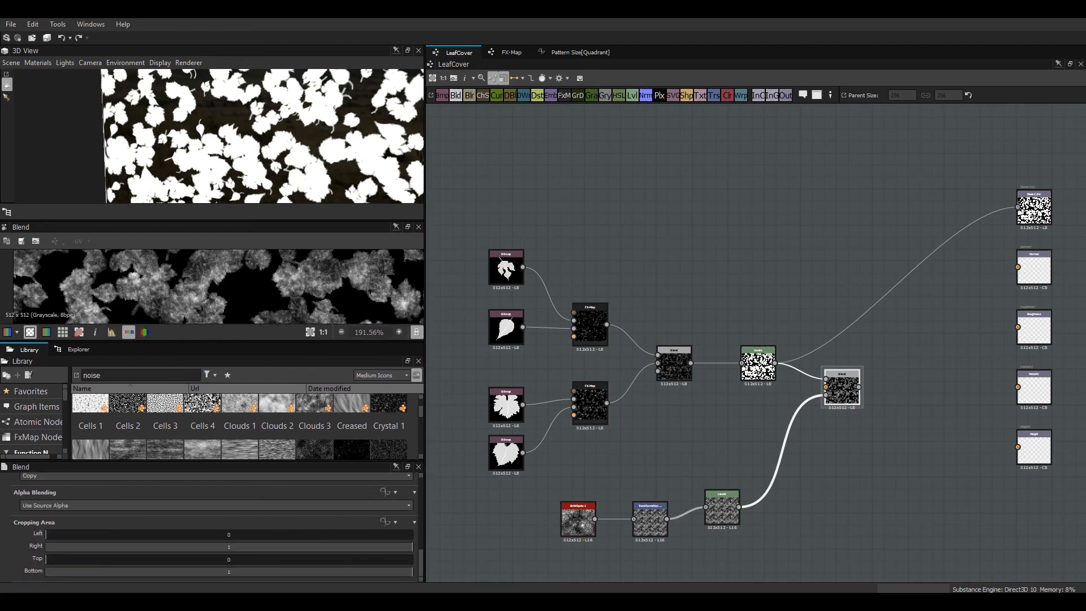
left_click(721, 508)
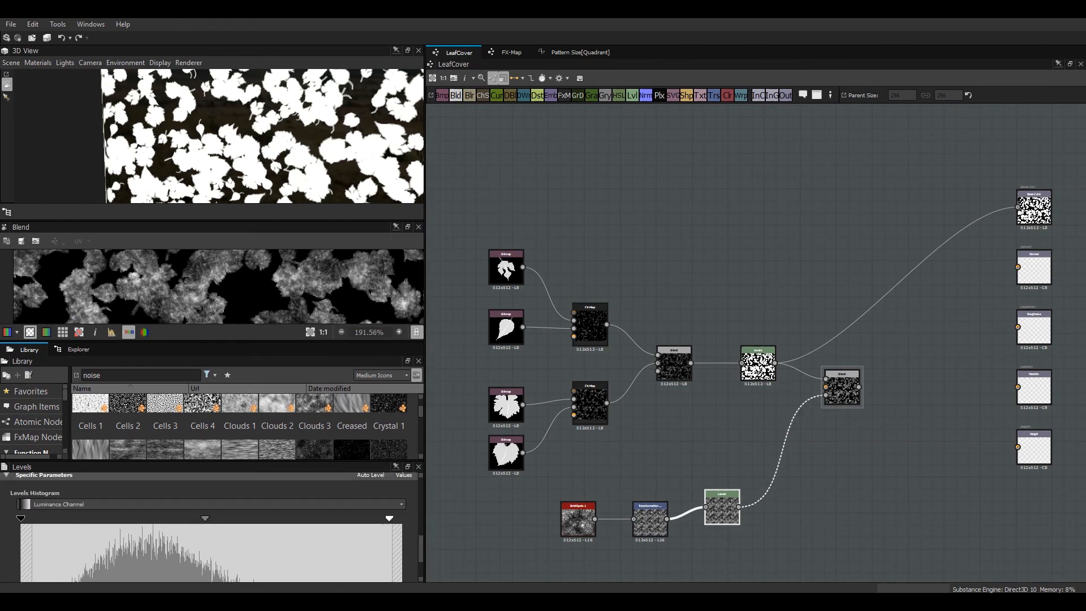
left_click_drag(286, 518, 120, 518)
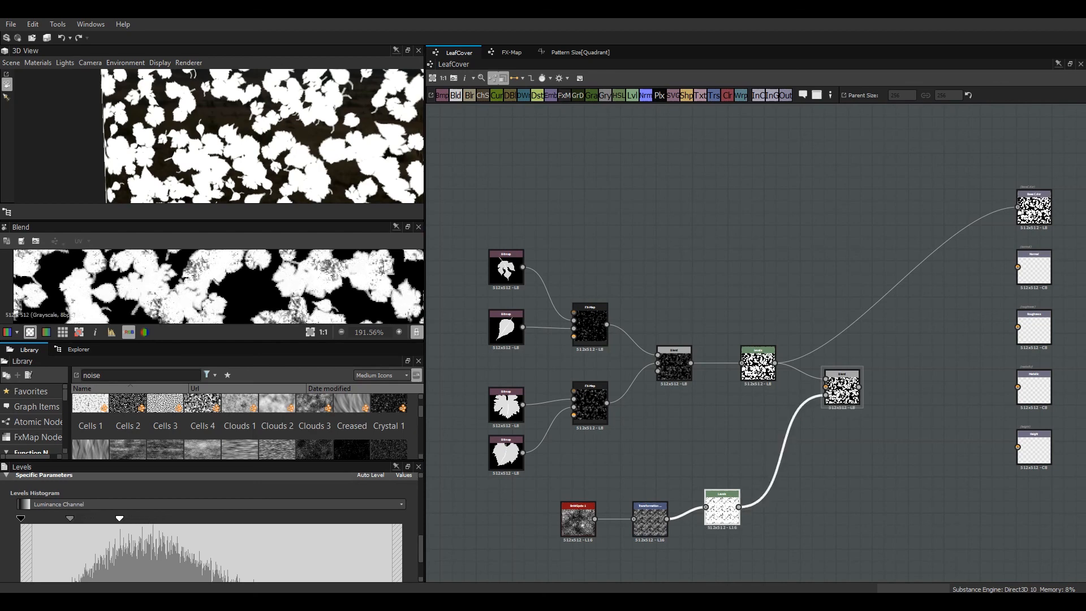
Connect the Blend node to the BaseColor output and examine the eroded leaves up close in the enlarged 3D preview.
left_click_drag(212, 220, 212, 184)
left_click_drag(858, 387, 1018, 207)
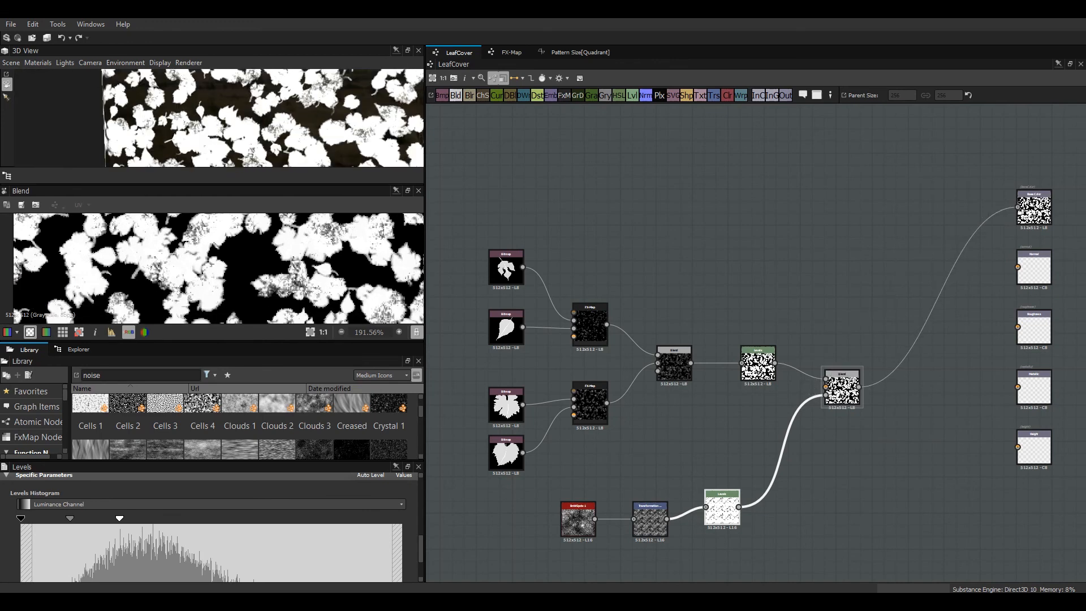
left_click_drag(212, 184, 212, 280)
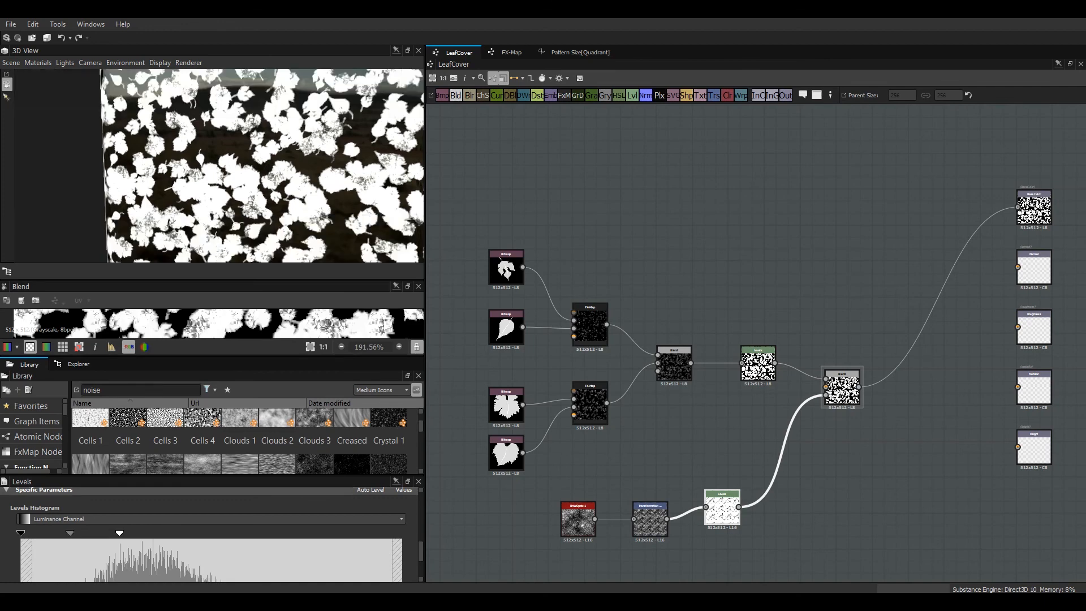
scroll(226, 169, "up", 3)
left_click_drag(227, 152, 227, 233)
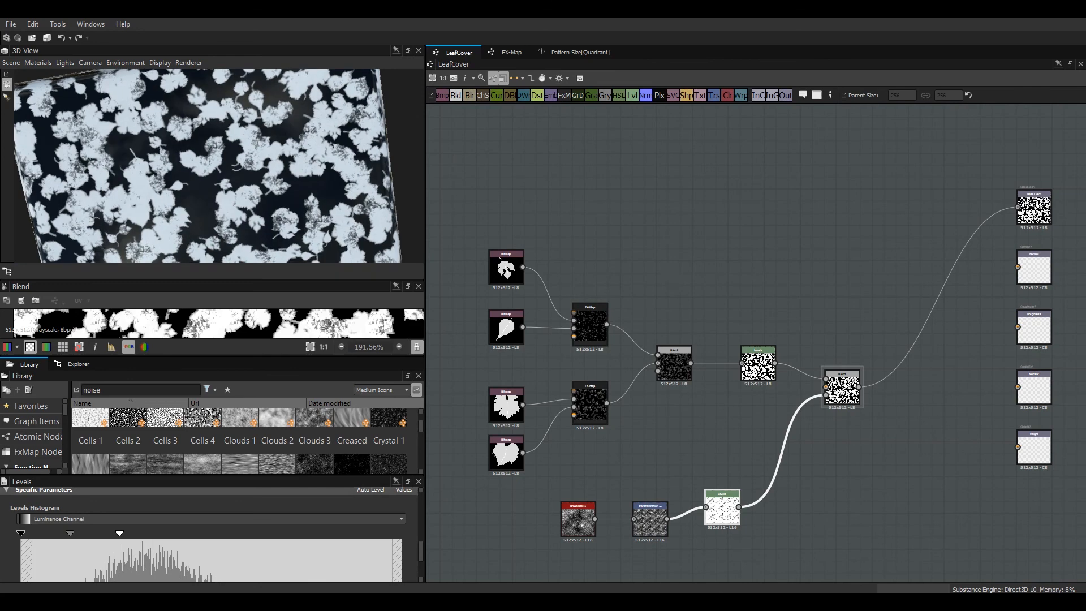
scroll(218, 165, "up", 3)
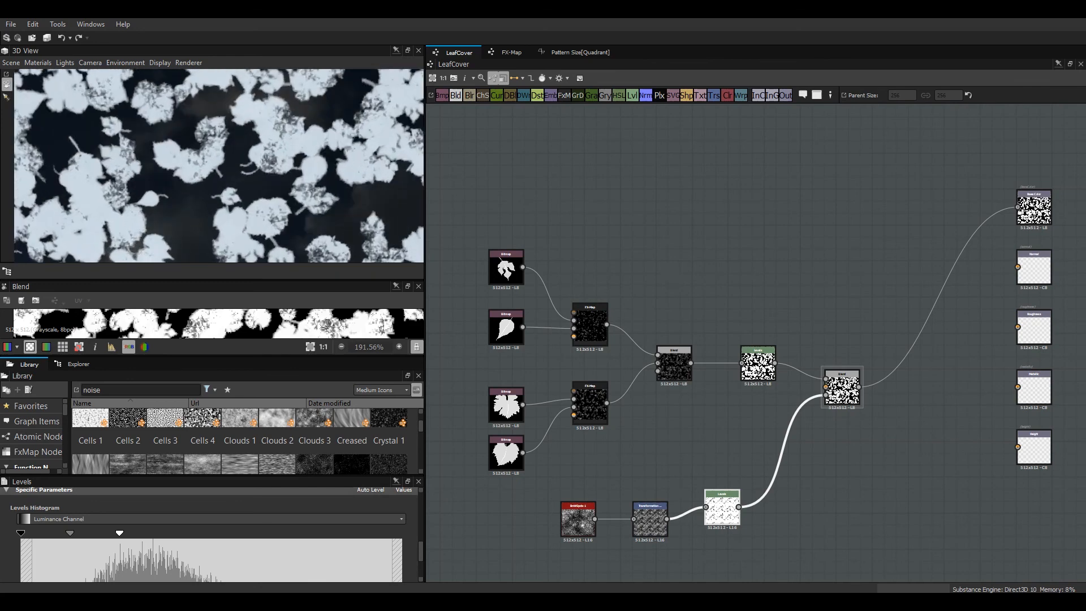
Raise the black input and lower the white input of the noise Levels to sharpen the holes, and check them in 3D.
left_click_drag(70, 533, 96, 533)
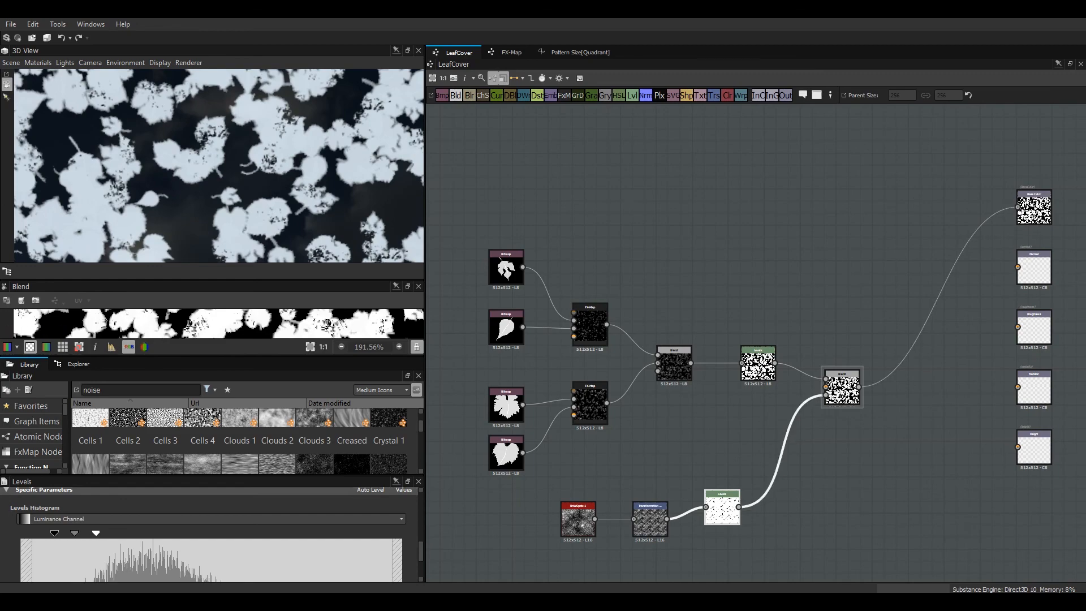
scroll(218, 165, "down", 5)
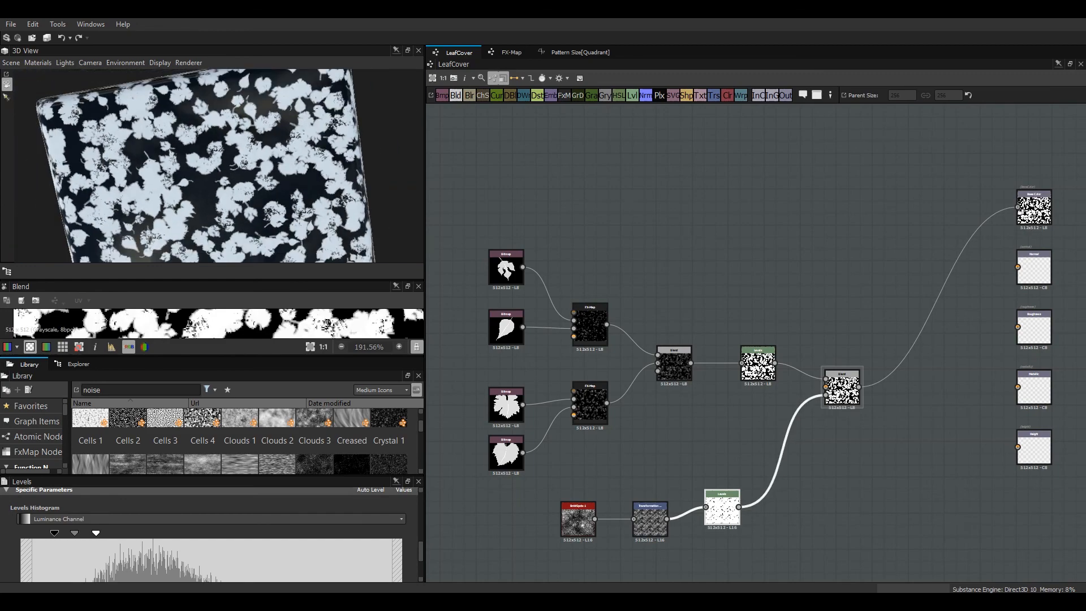
mouse_move(218, 166)
left_mouse_down()
mouse_move(232, 129)
mouse_move(251, 161)
mouse_move(226, 136)
mouse_move(249, 164)
mouse_move(215, 164)
mouse_move(206, 136)
mouse_move(220, 133)
mouse_move(231, 158)
left_mouse_up()
scroll(226, 136, "up", 4)
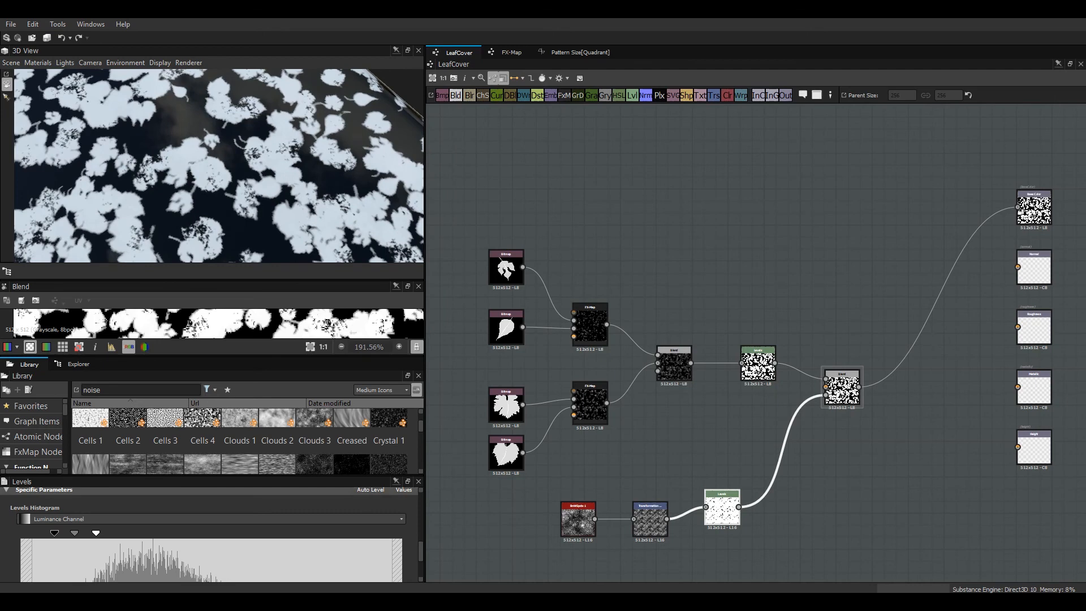
scroll(218, 165, "down", 1)
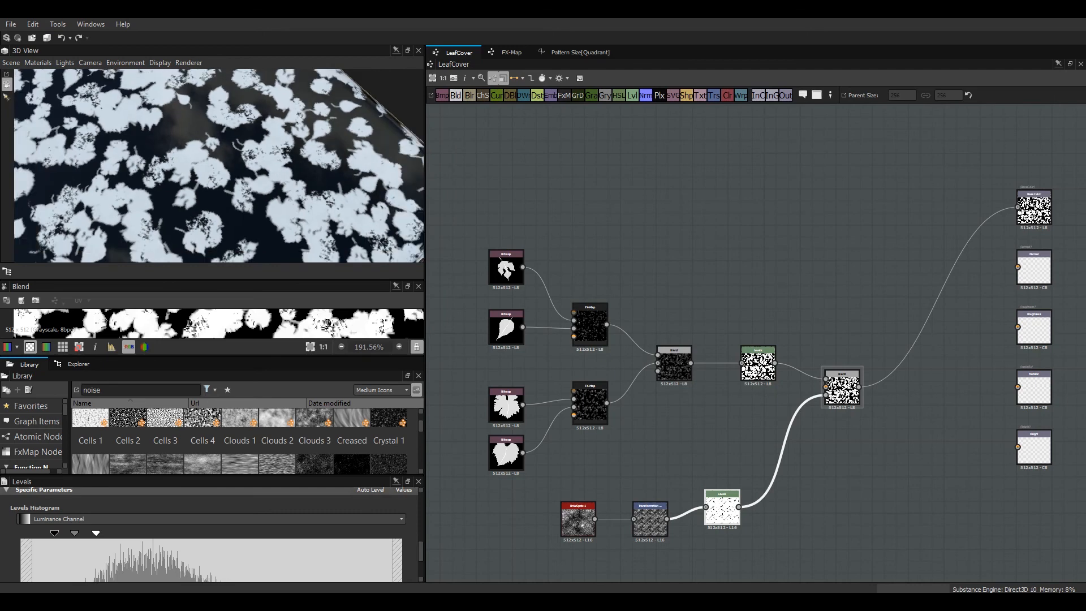
Align the Blend node with the leaf Levels node and move the whole node network farther away from the outputs.
middle_click_drag(757, 429, 636, 351)
left_click_drag(720, 308, 721, 291)
middle_click_drag(720, 290, 871, 292)
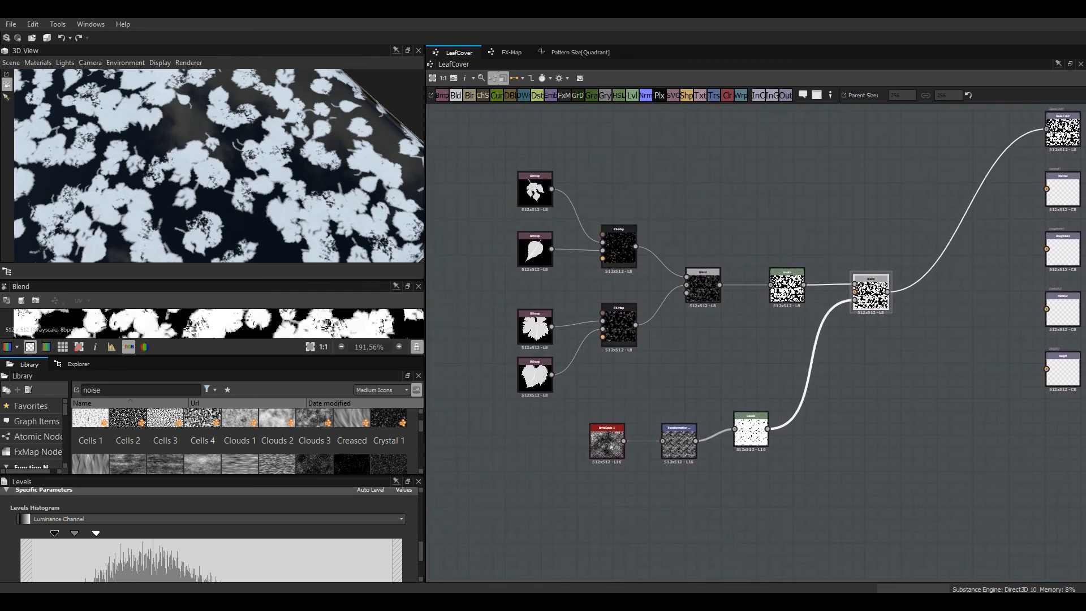
scroll(958, 419, "down", 2)
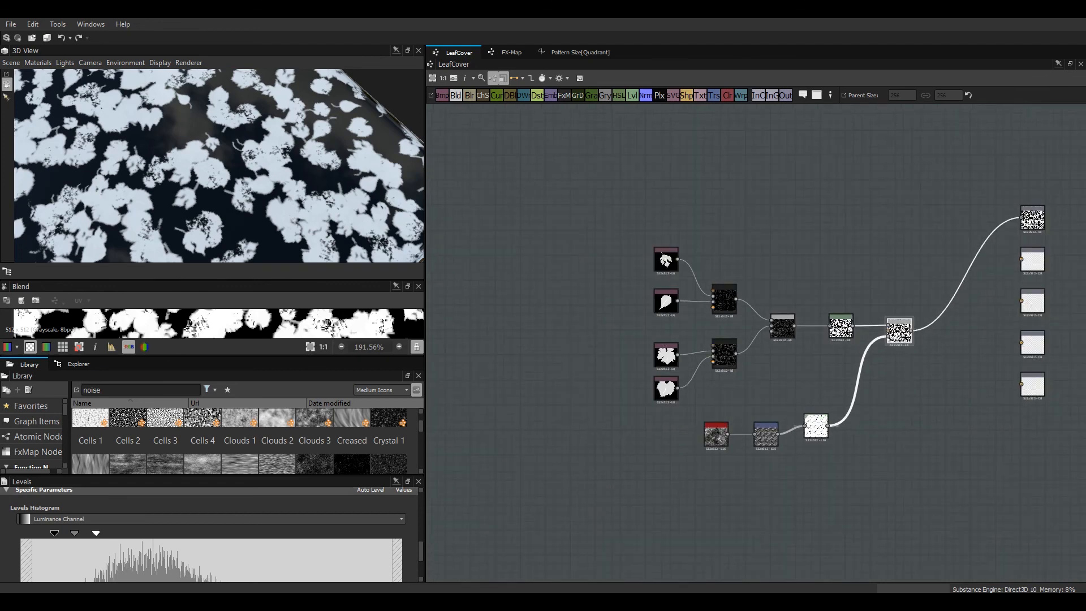
left_click_drag(606, 208, 944, 490)
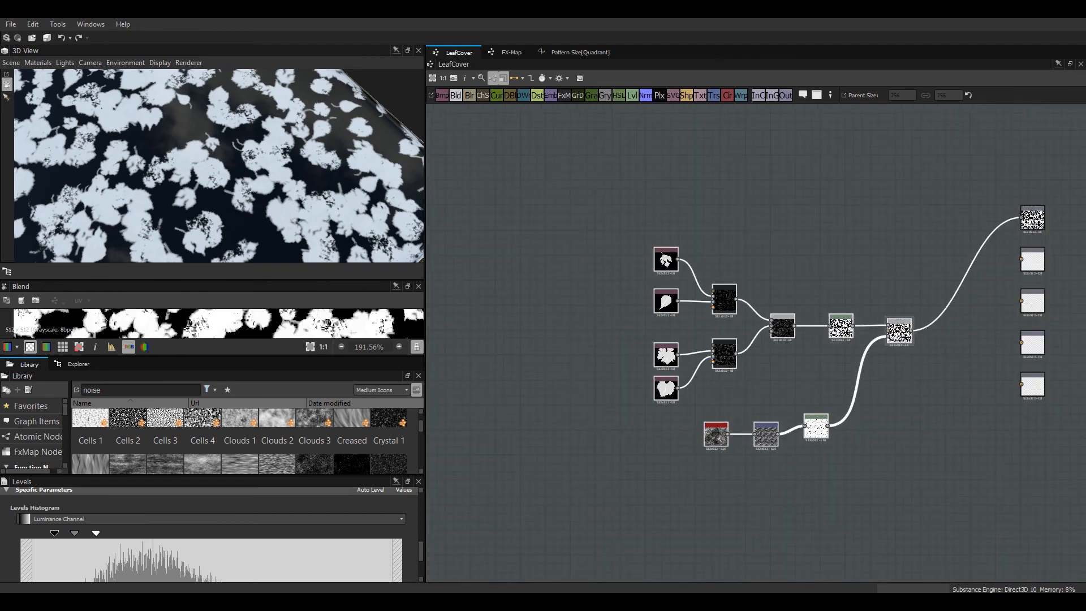
left_click_drag(899, 331, 632, 364)
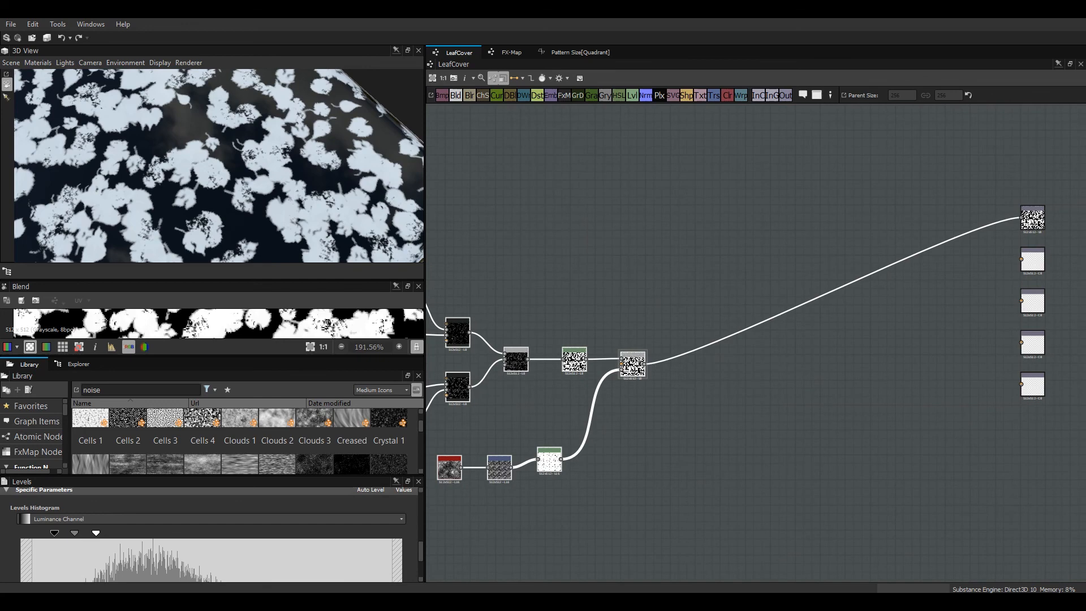
Add a new Output node to the graph and place it below the existing column of output nodes.
middle_click_drag(792, 362, 624, 301)
left_click(623, 301)
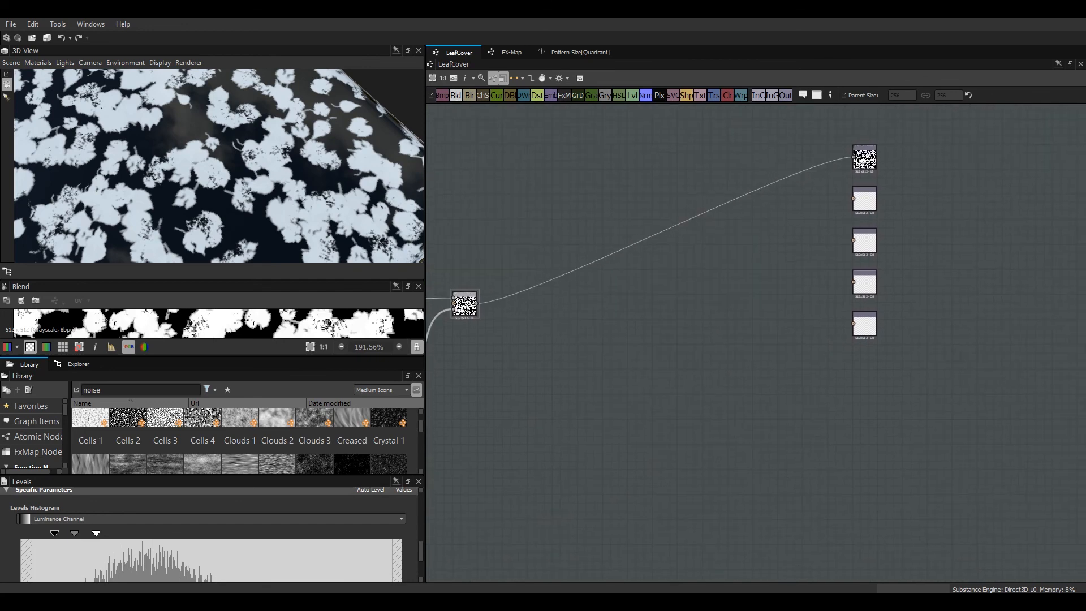
right_click(866, 94)
mouse_move(899, 100)
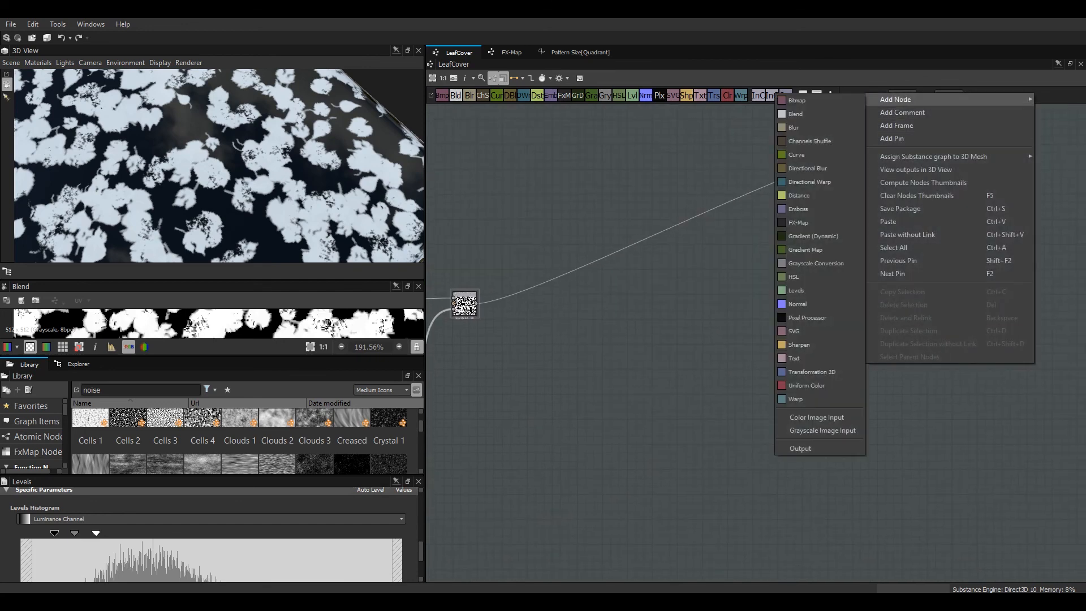
left_click(800, 448)
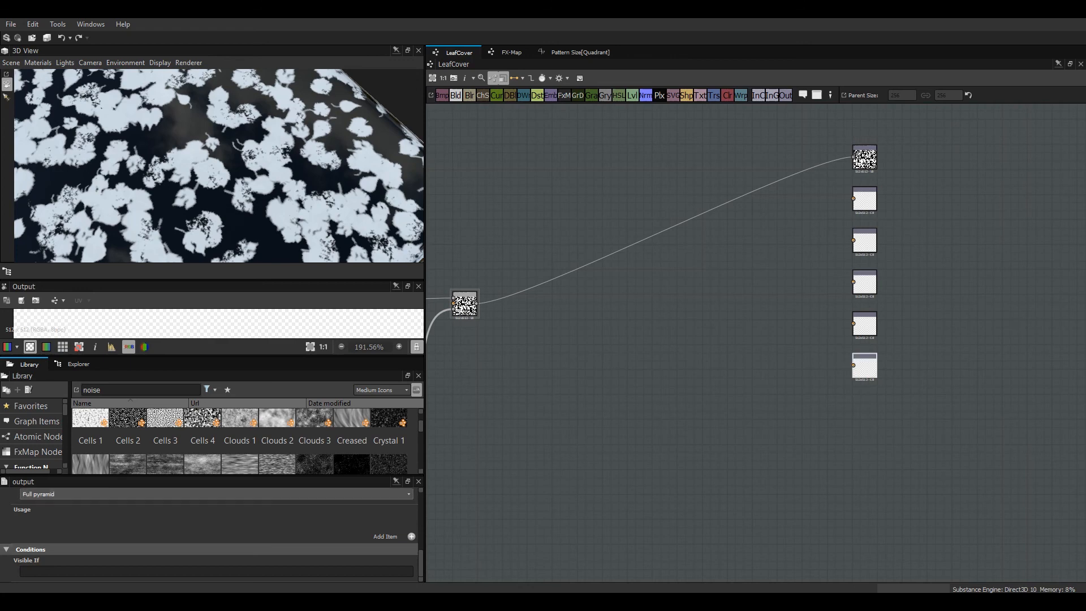
Enlarge the properties area and set both the identifier and the label of the new output to "mask".
left_click_drag(226, 475, 227, 355)
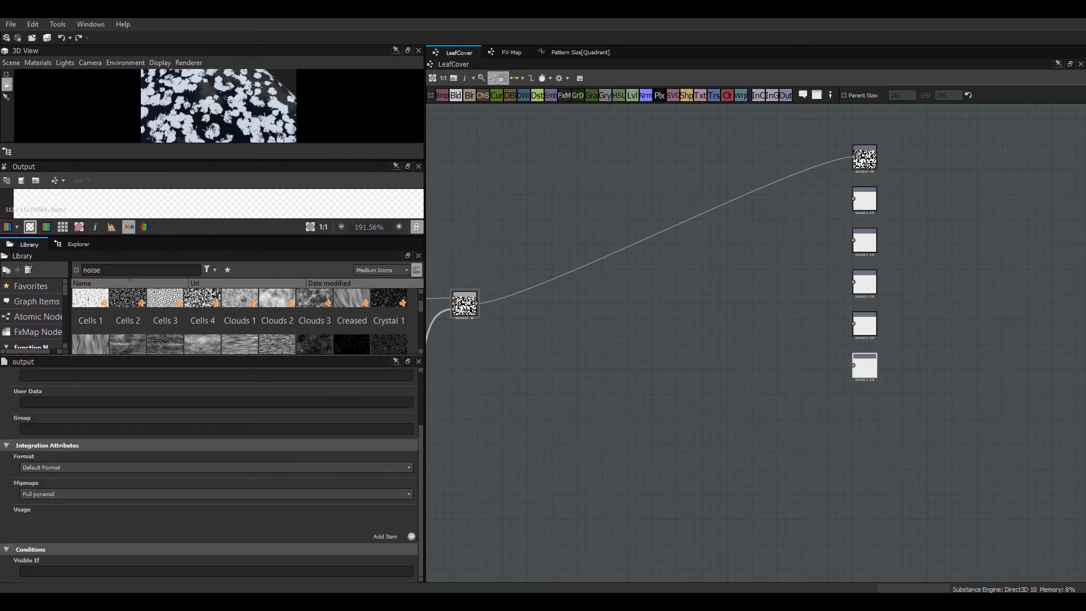
left_click_drag(421, 488, 420, 431)
double_click(32, 395)
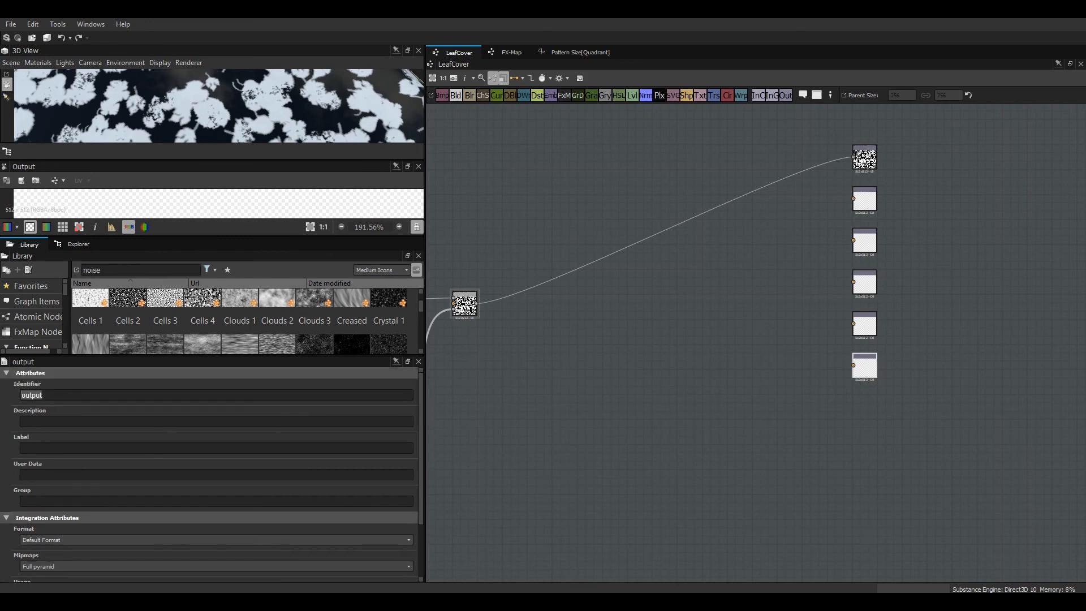
type("maskmask")
Add a usage item set to mask on the new output and connect the Blend node to that output.
left_click_drag(420, 457, 421, 513)
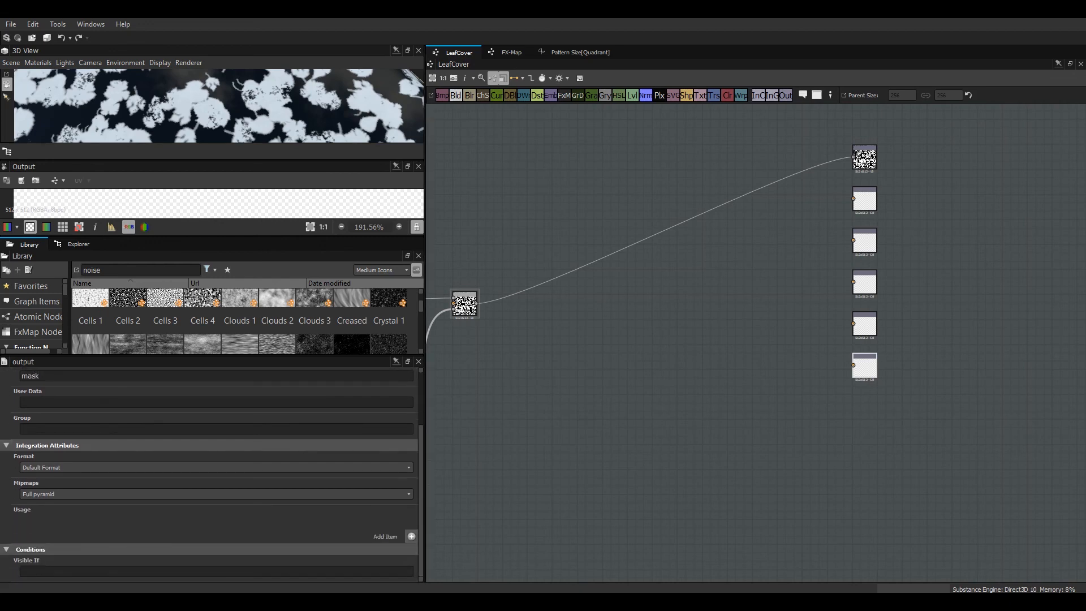
left_click(411, 536)
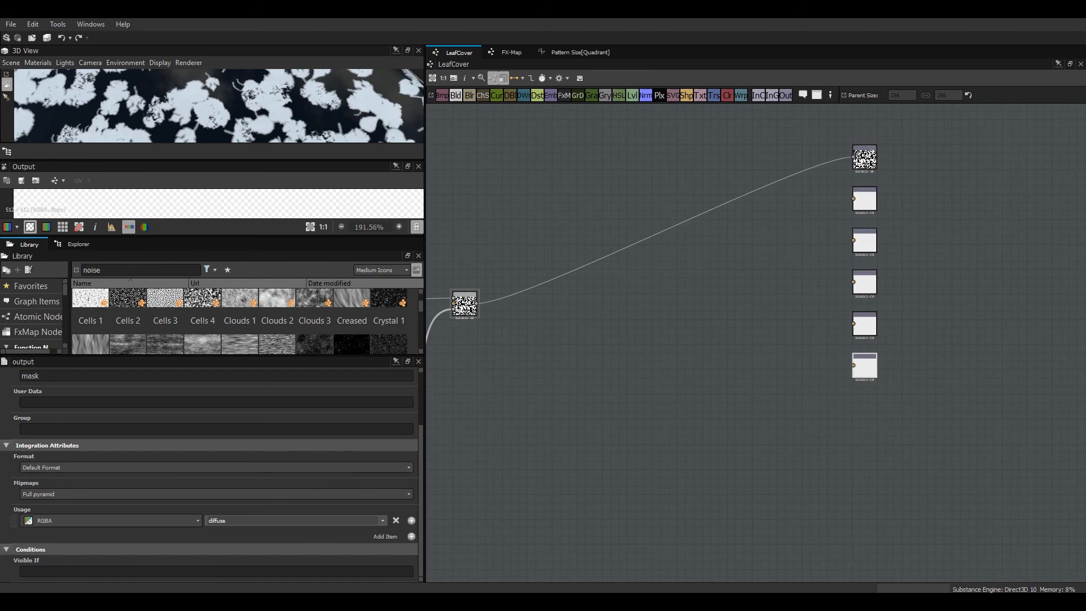
left_click(294, 521)
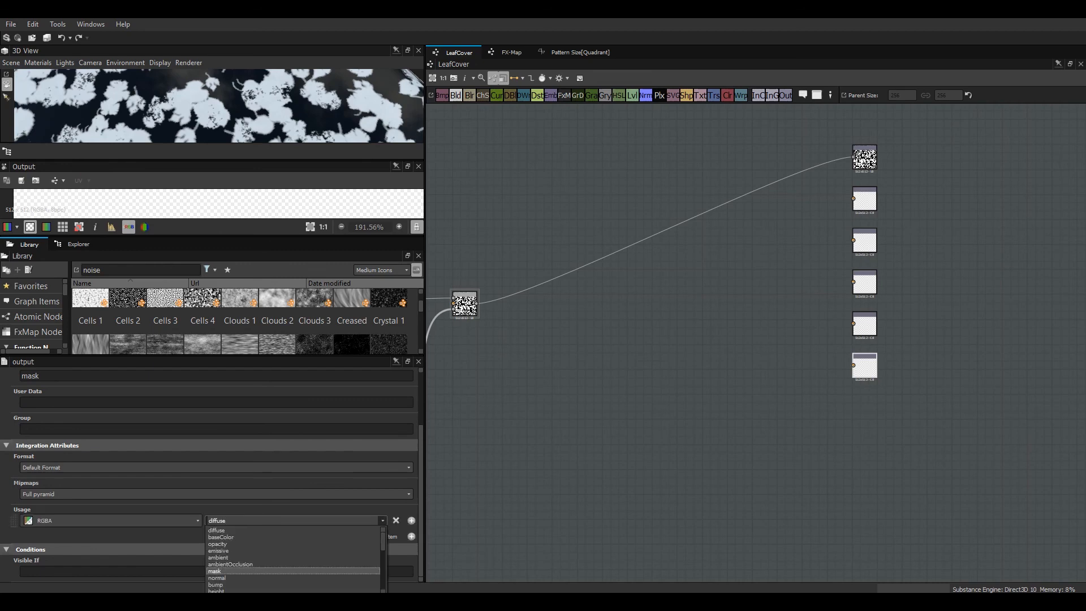
key("Return")
middle_click_drag(566, 340, 684, 458)
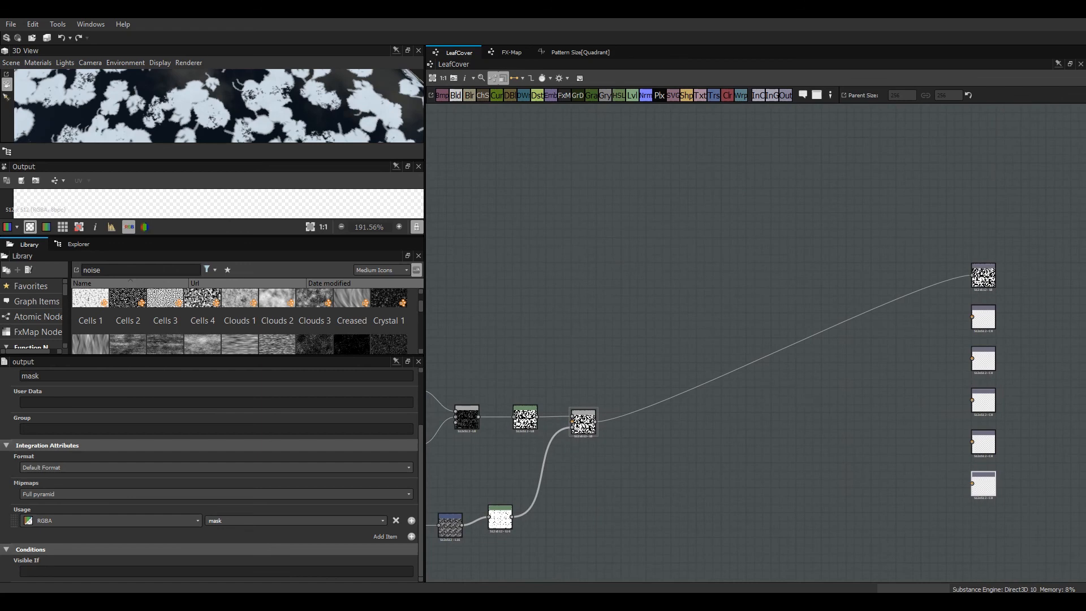
left_click_drag(595, 422, 972, 483)
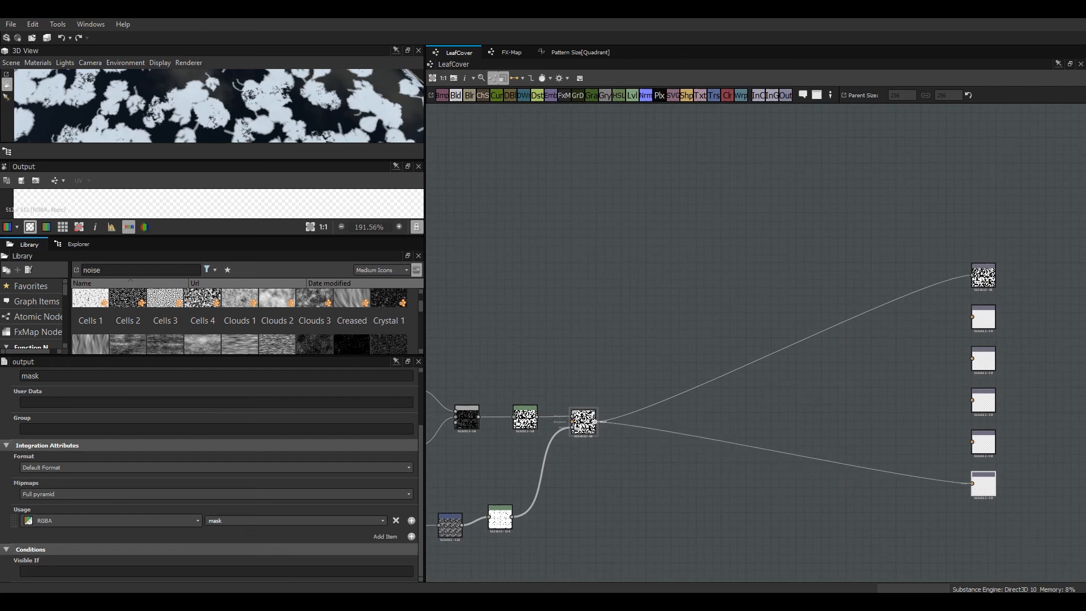